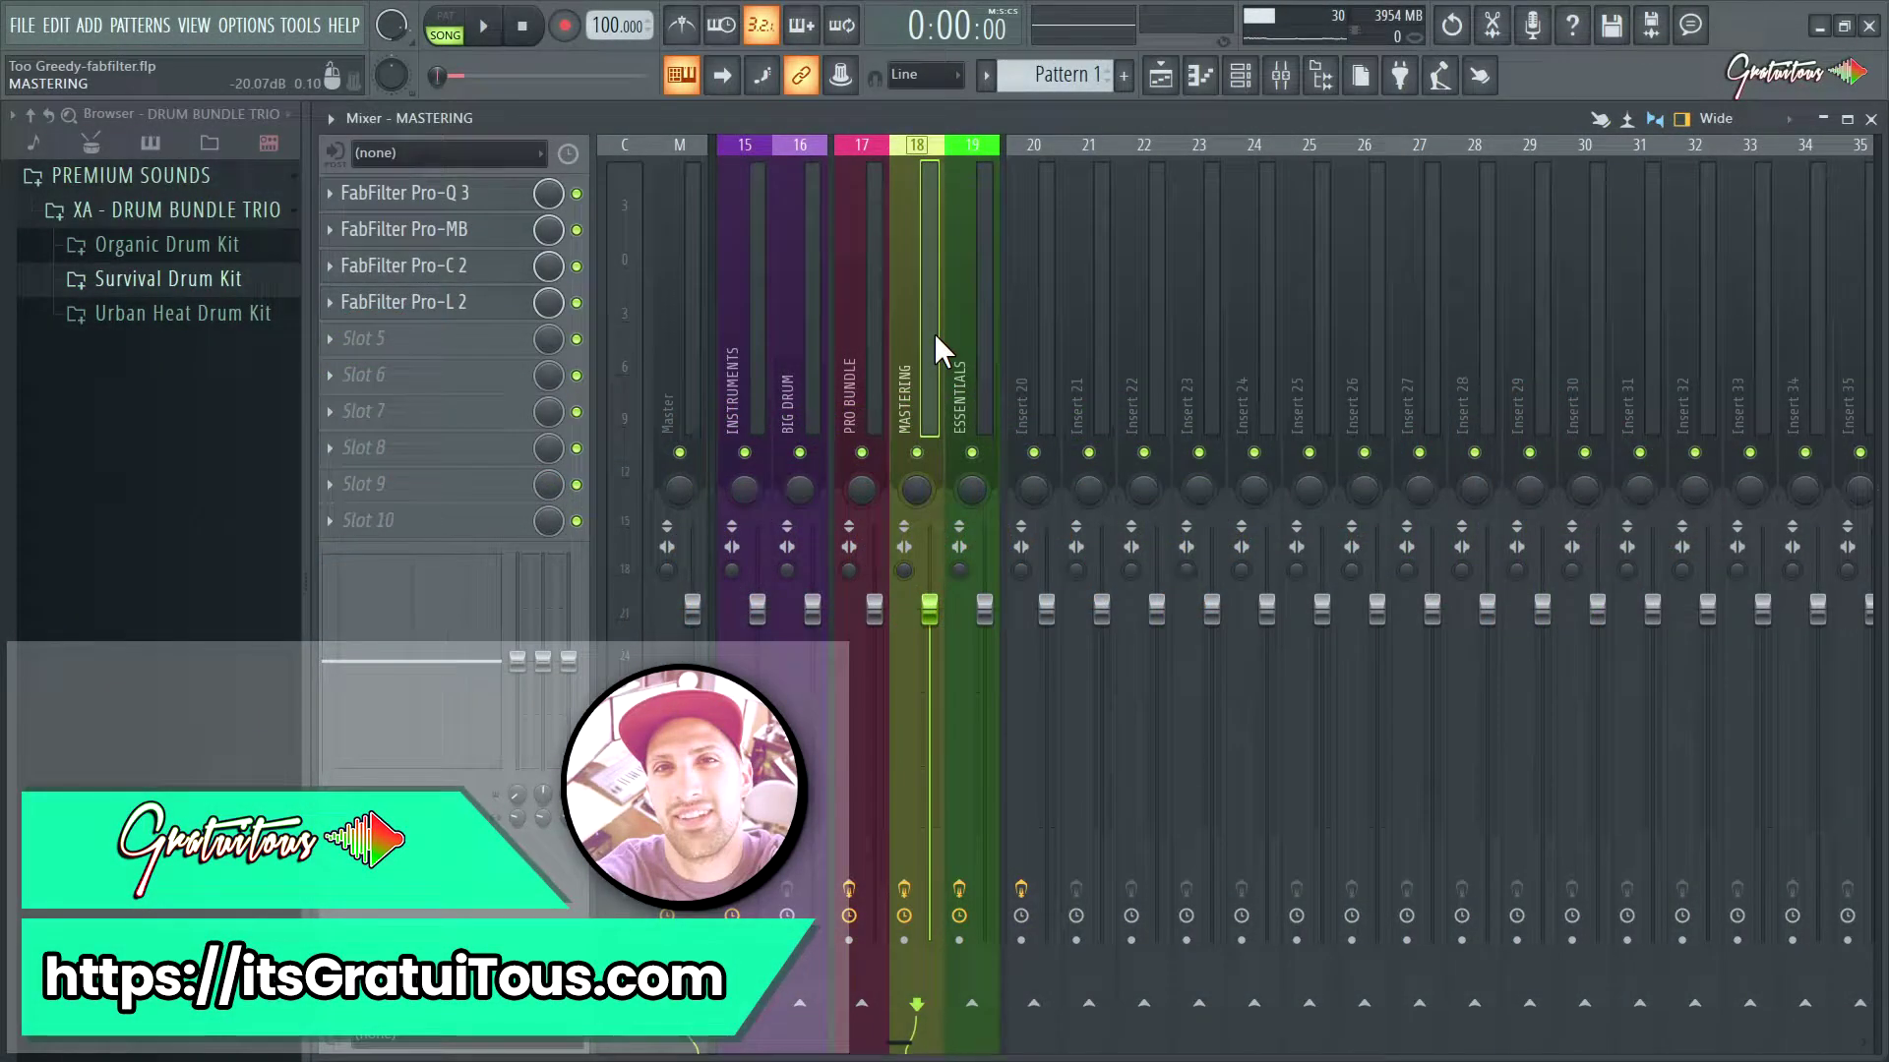
Step: Preview the MASTERING track's Pro-Q 3, Pro-MB, Pro-C 2 and Pro-L 2 plugins in turn
{"action": "left_click", "coordinate": [517, 192]}
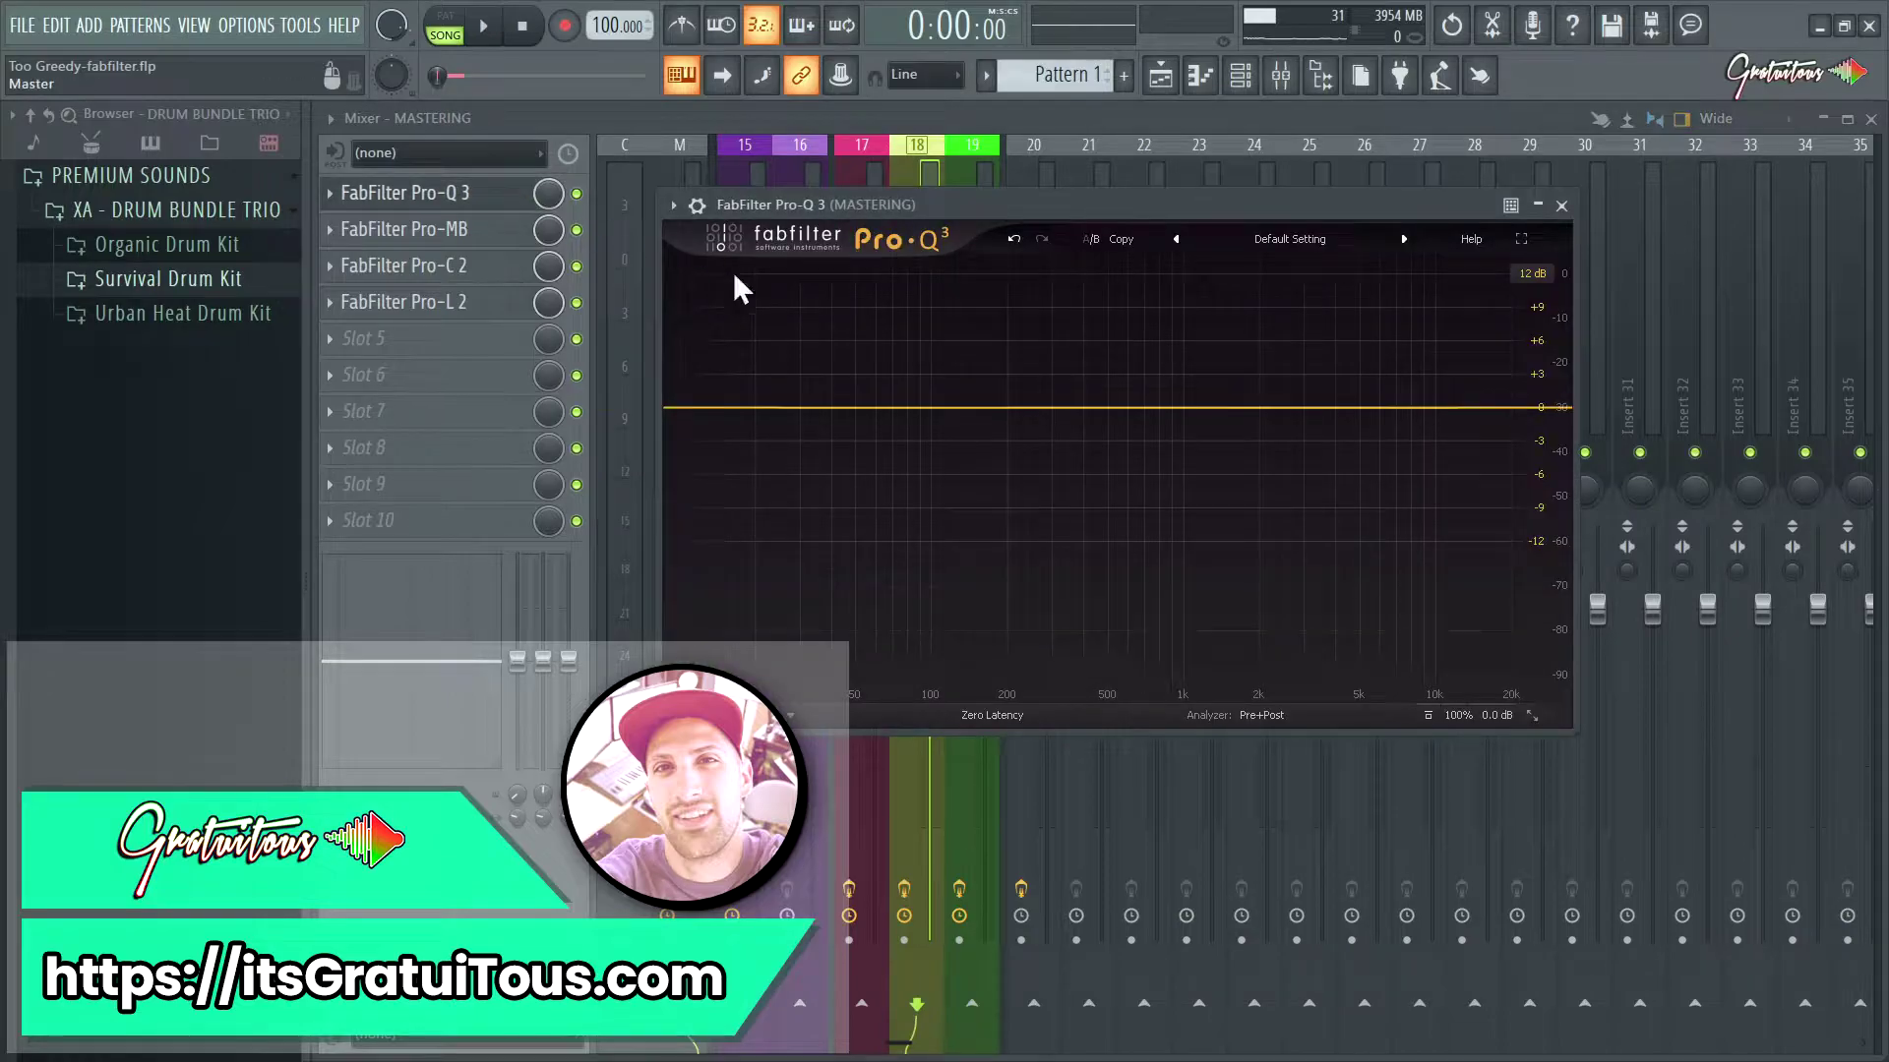
{"action": "key", "text": "Escape"}
{"action": "left_click", "coordinate": [452, 232]}
{"action": "key", "text": "Escape"}
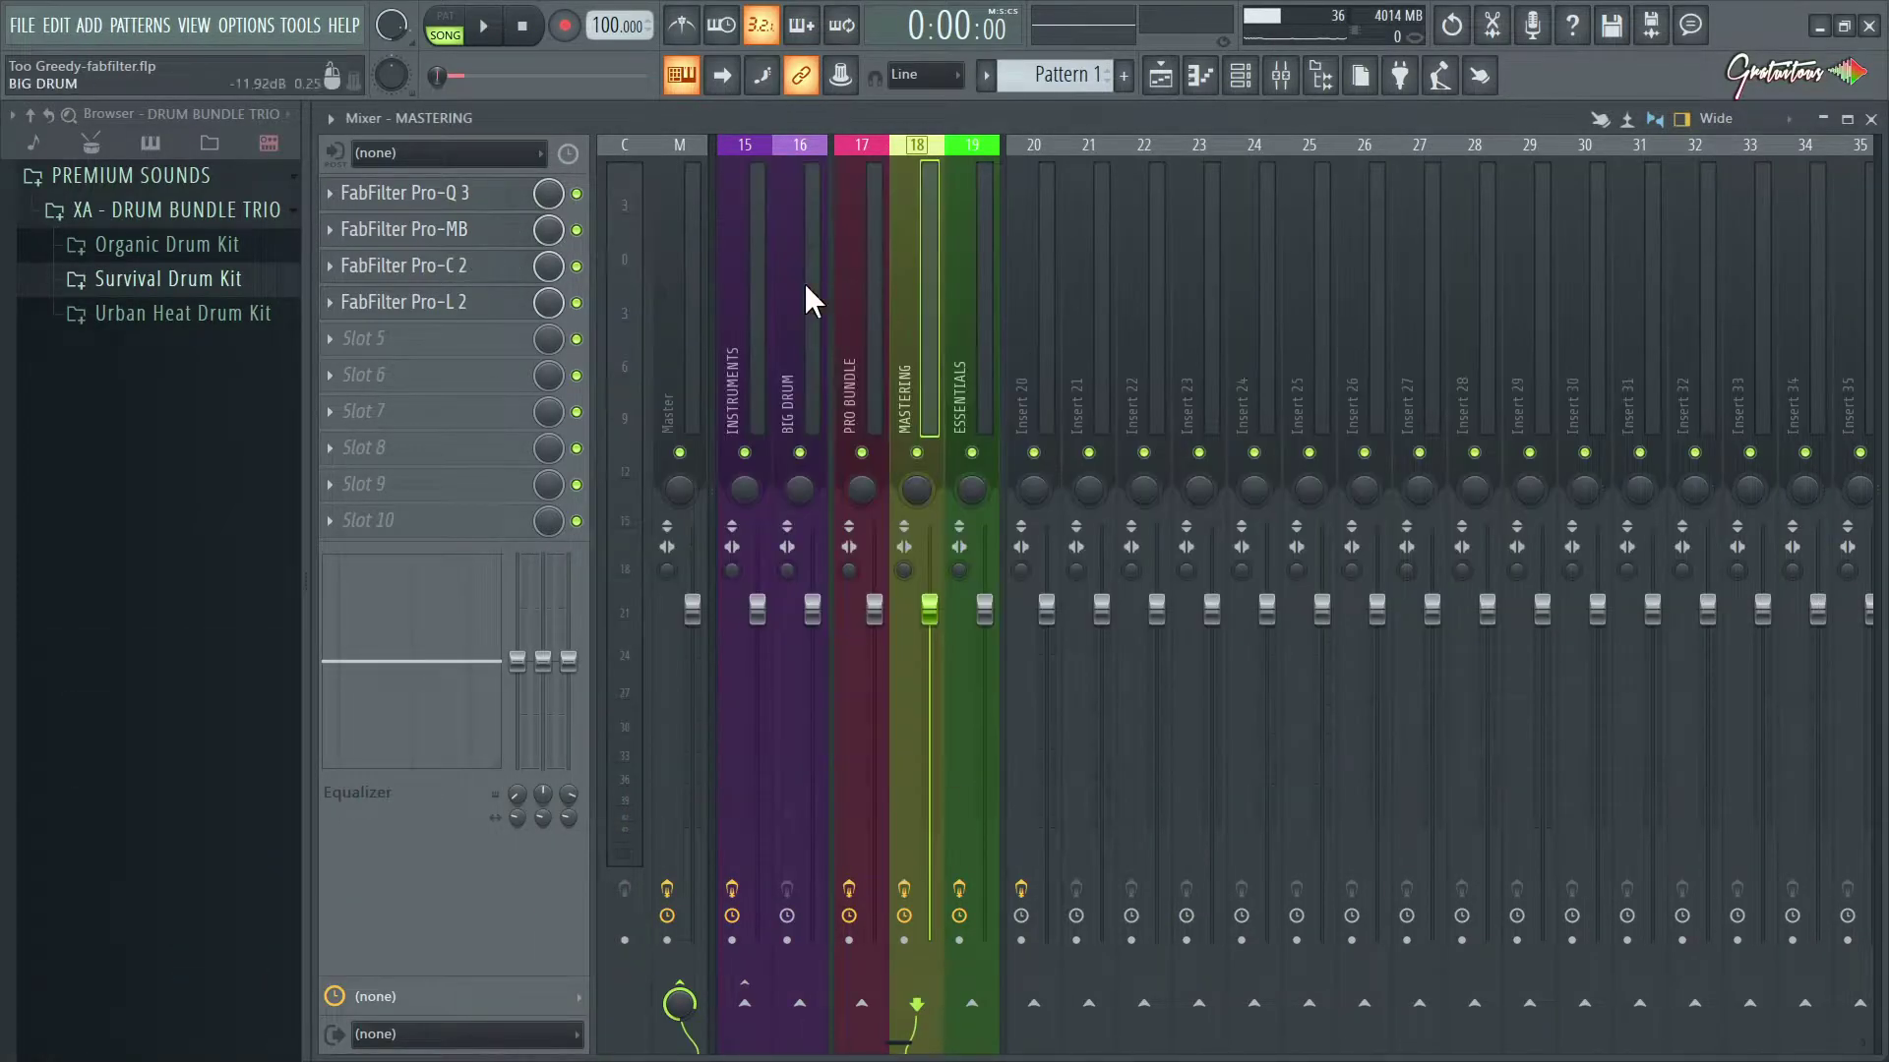
{"action": "left_click", "coordinate": [502, 277]}
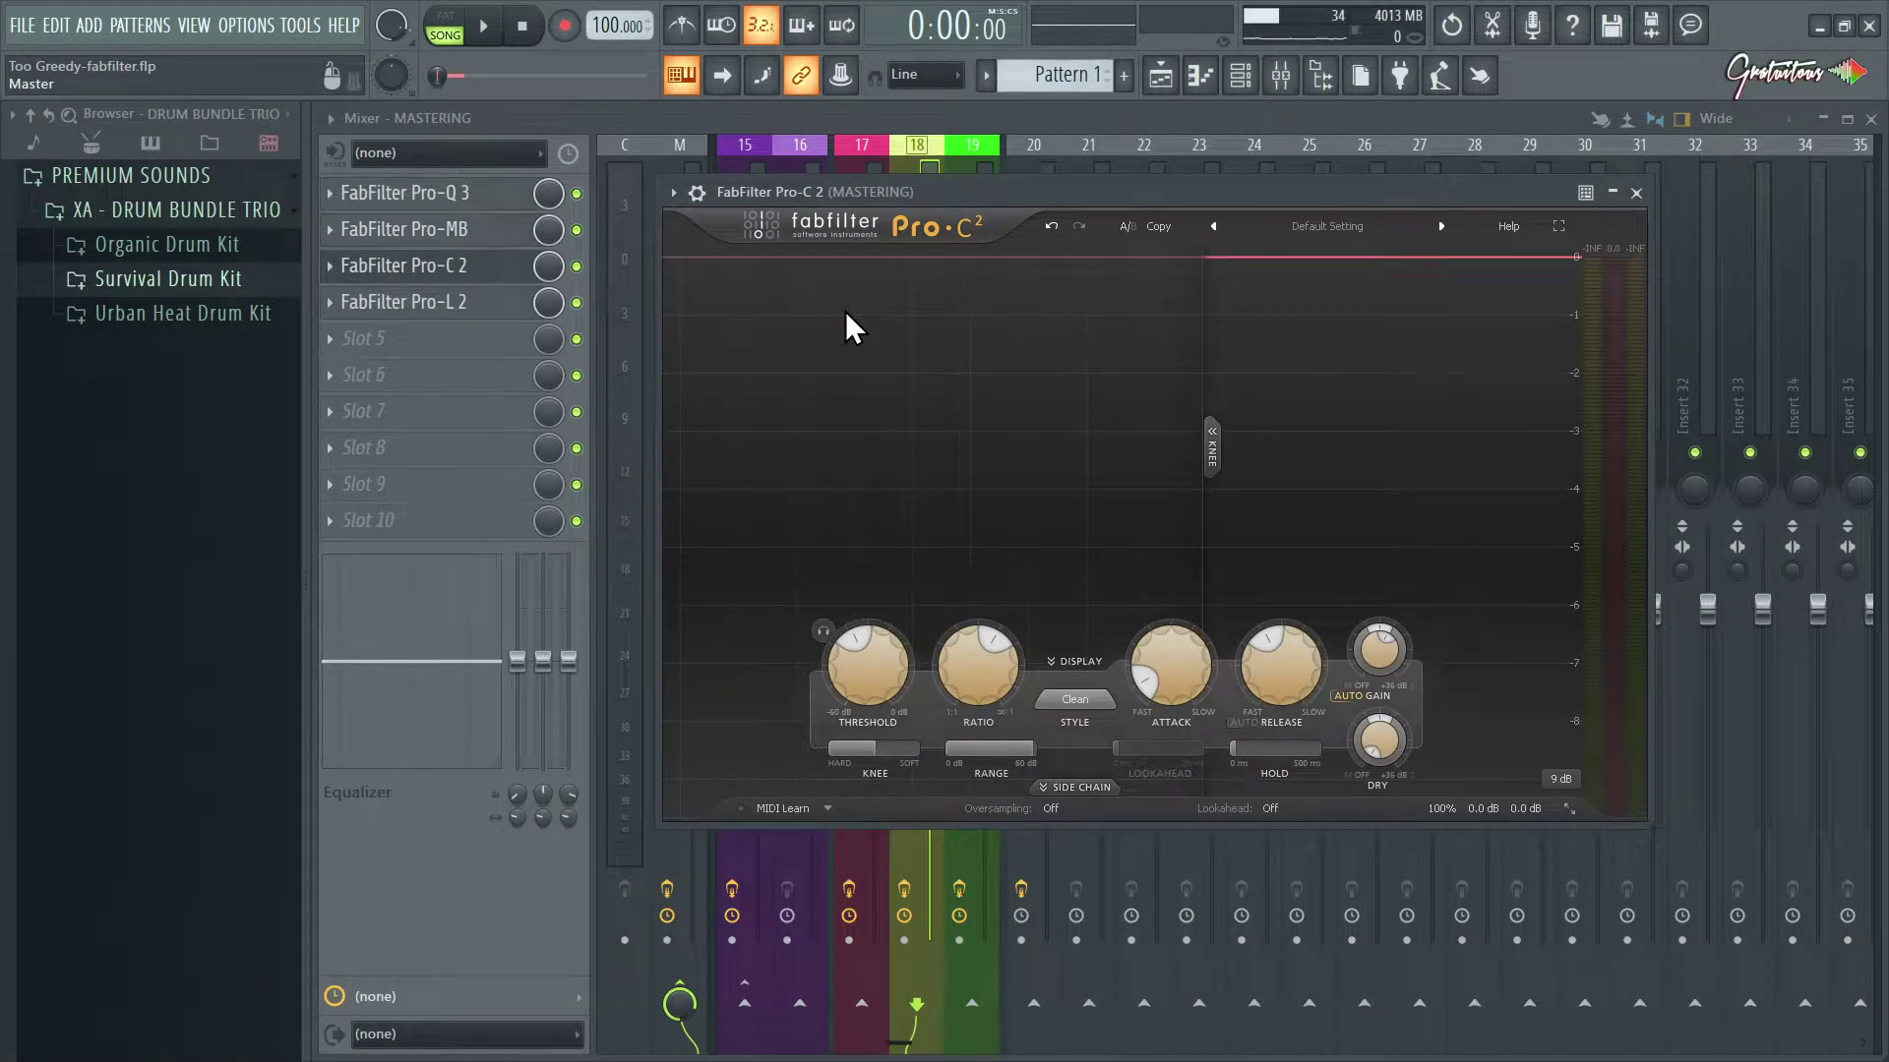
{"action": "key", "text": "Escape"}
{"action": "left_click", "coordinate": [512, 303]}
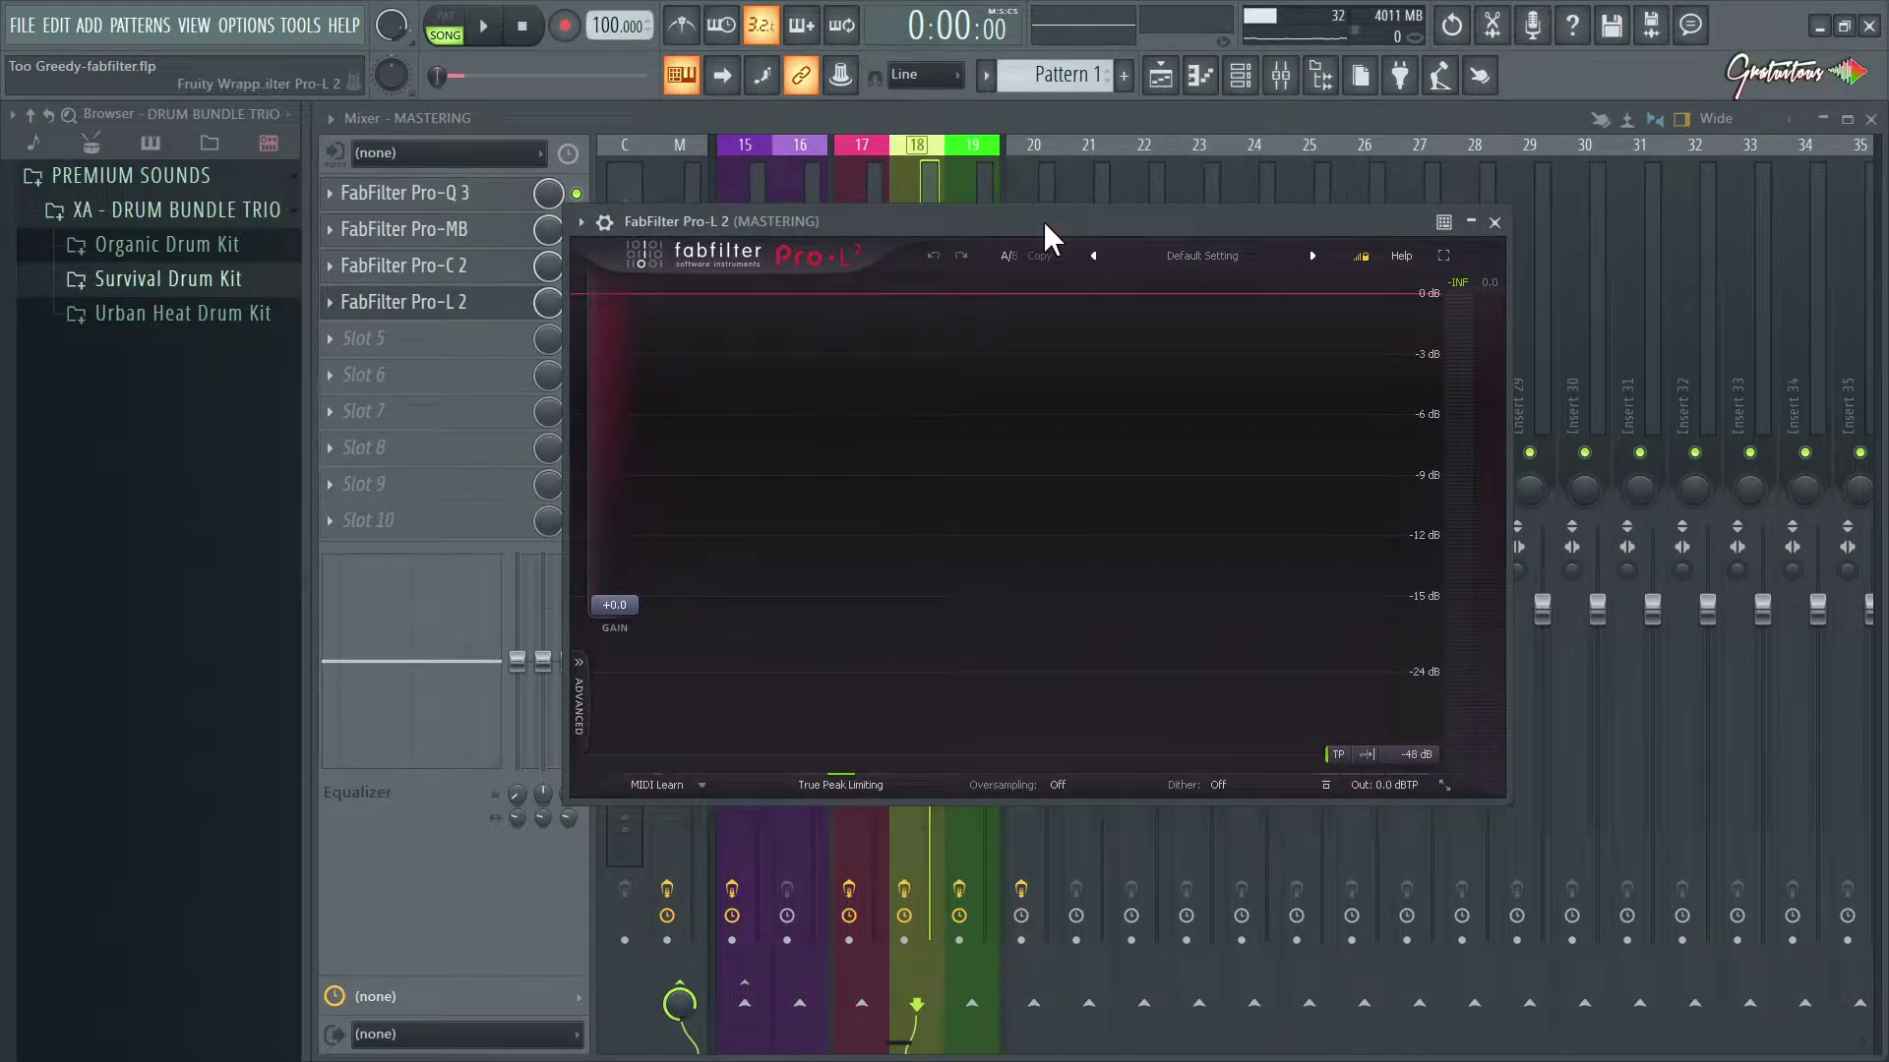
{"action": "key", "text": "Escape"}
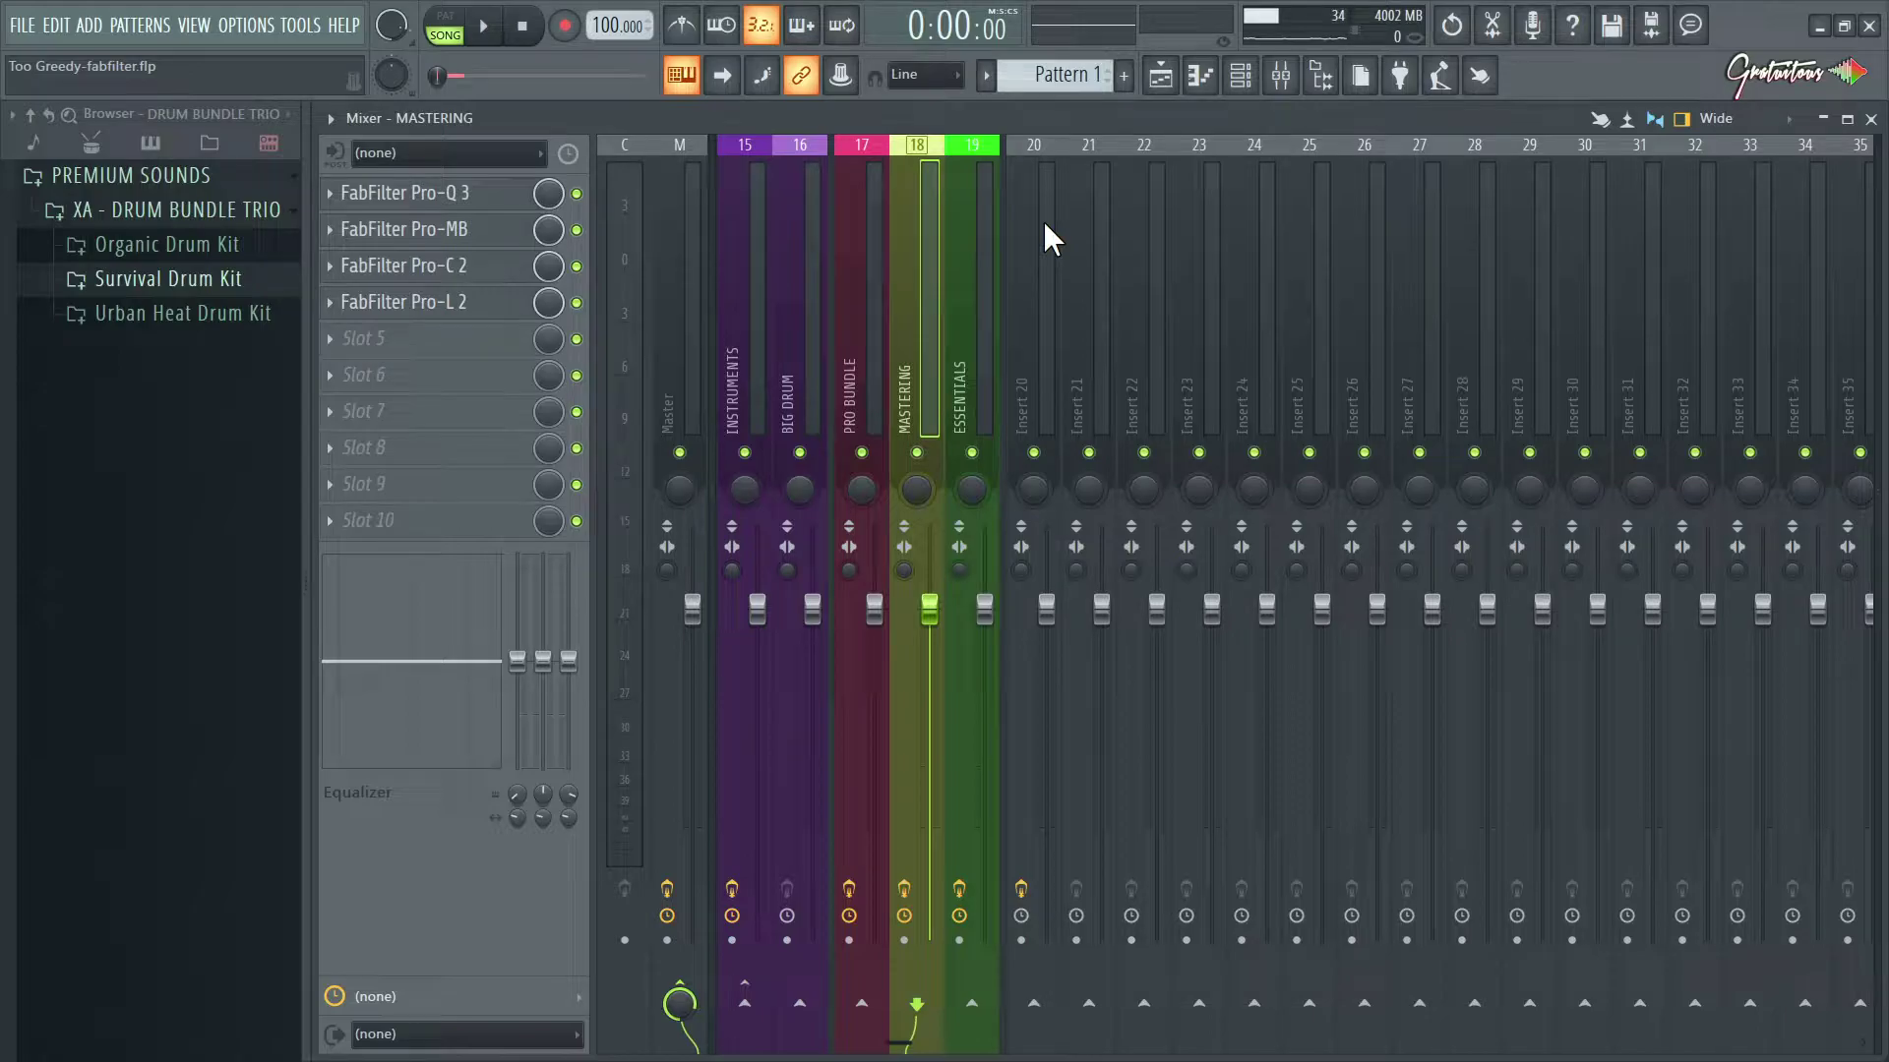
Step: Recheck Pro-Q 3, then switch between the PRO BUNDLE and MASTERING tracks' effect chains
{"action": "left_click", "coordinate": [514, 197]}
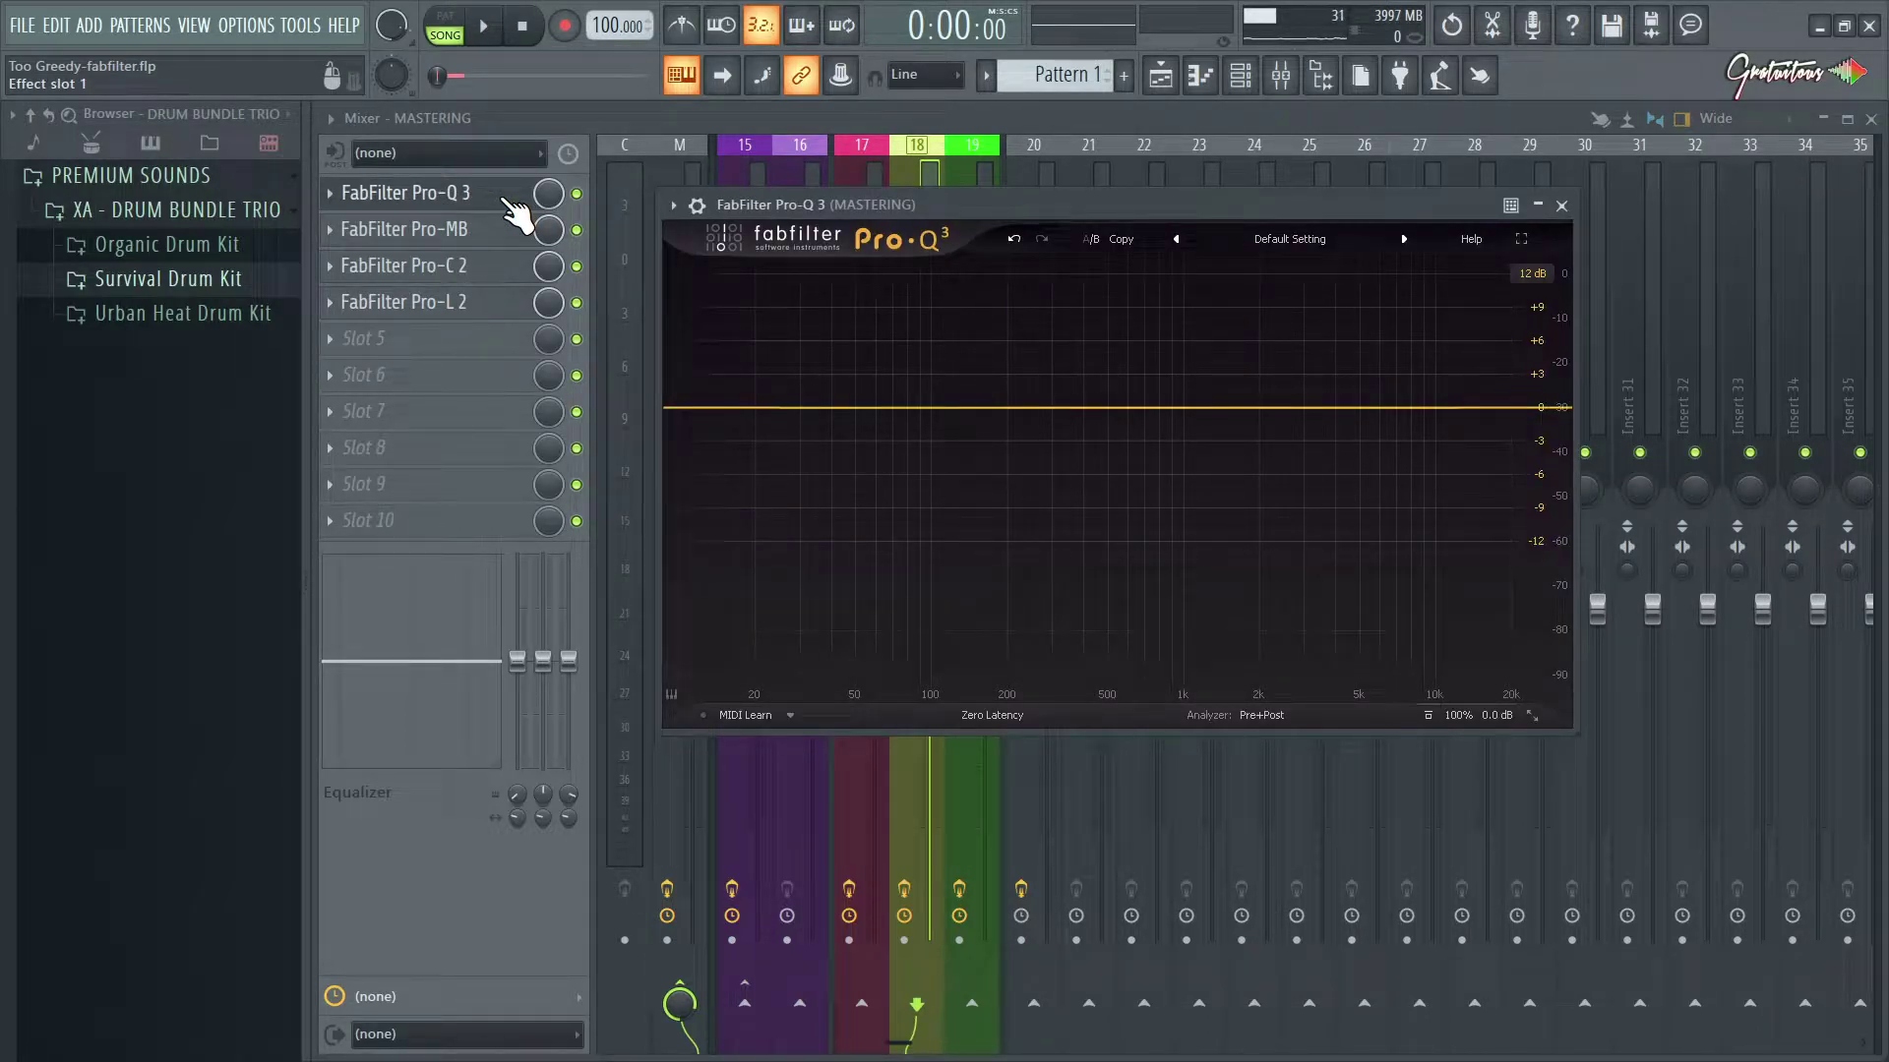
{"action": "key", "text": "Escape"}
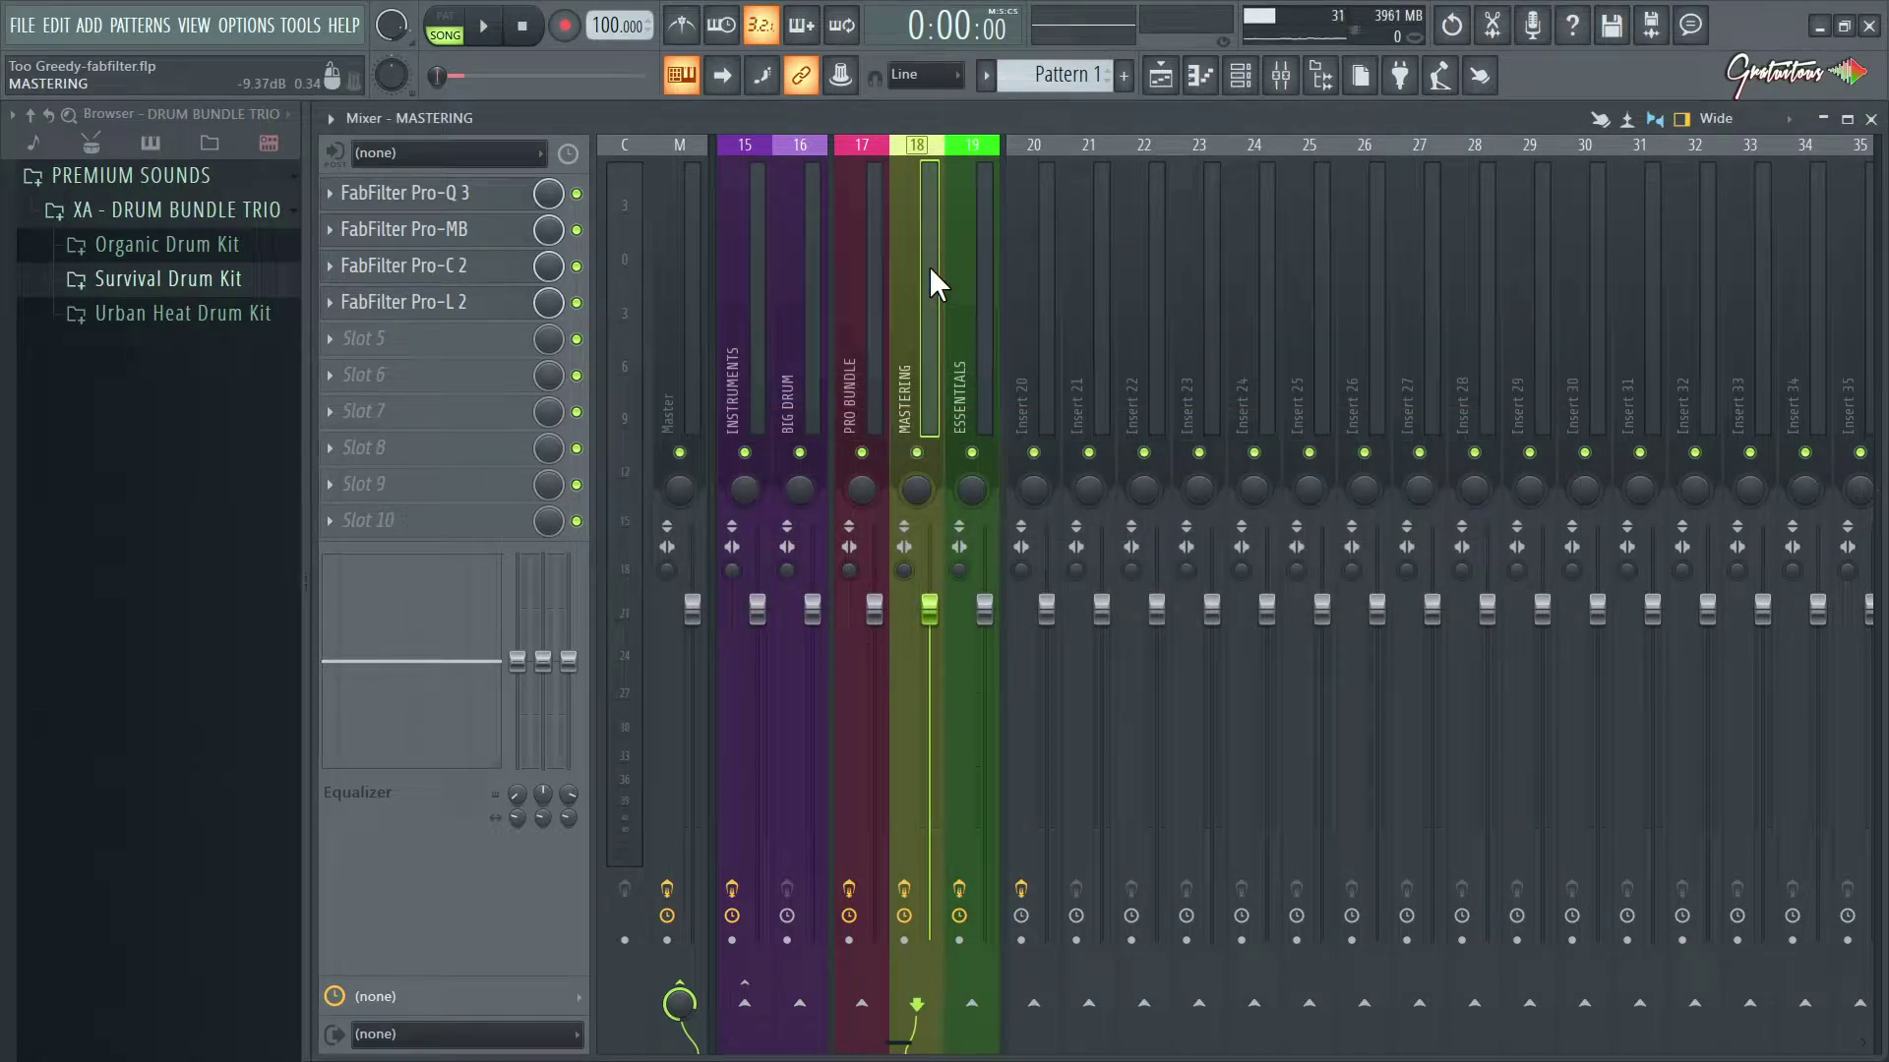
{"action": "left_click", "coordinate": [873, 320]}
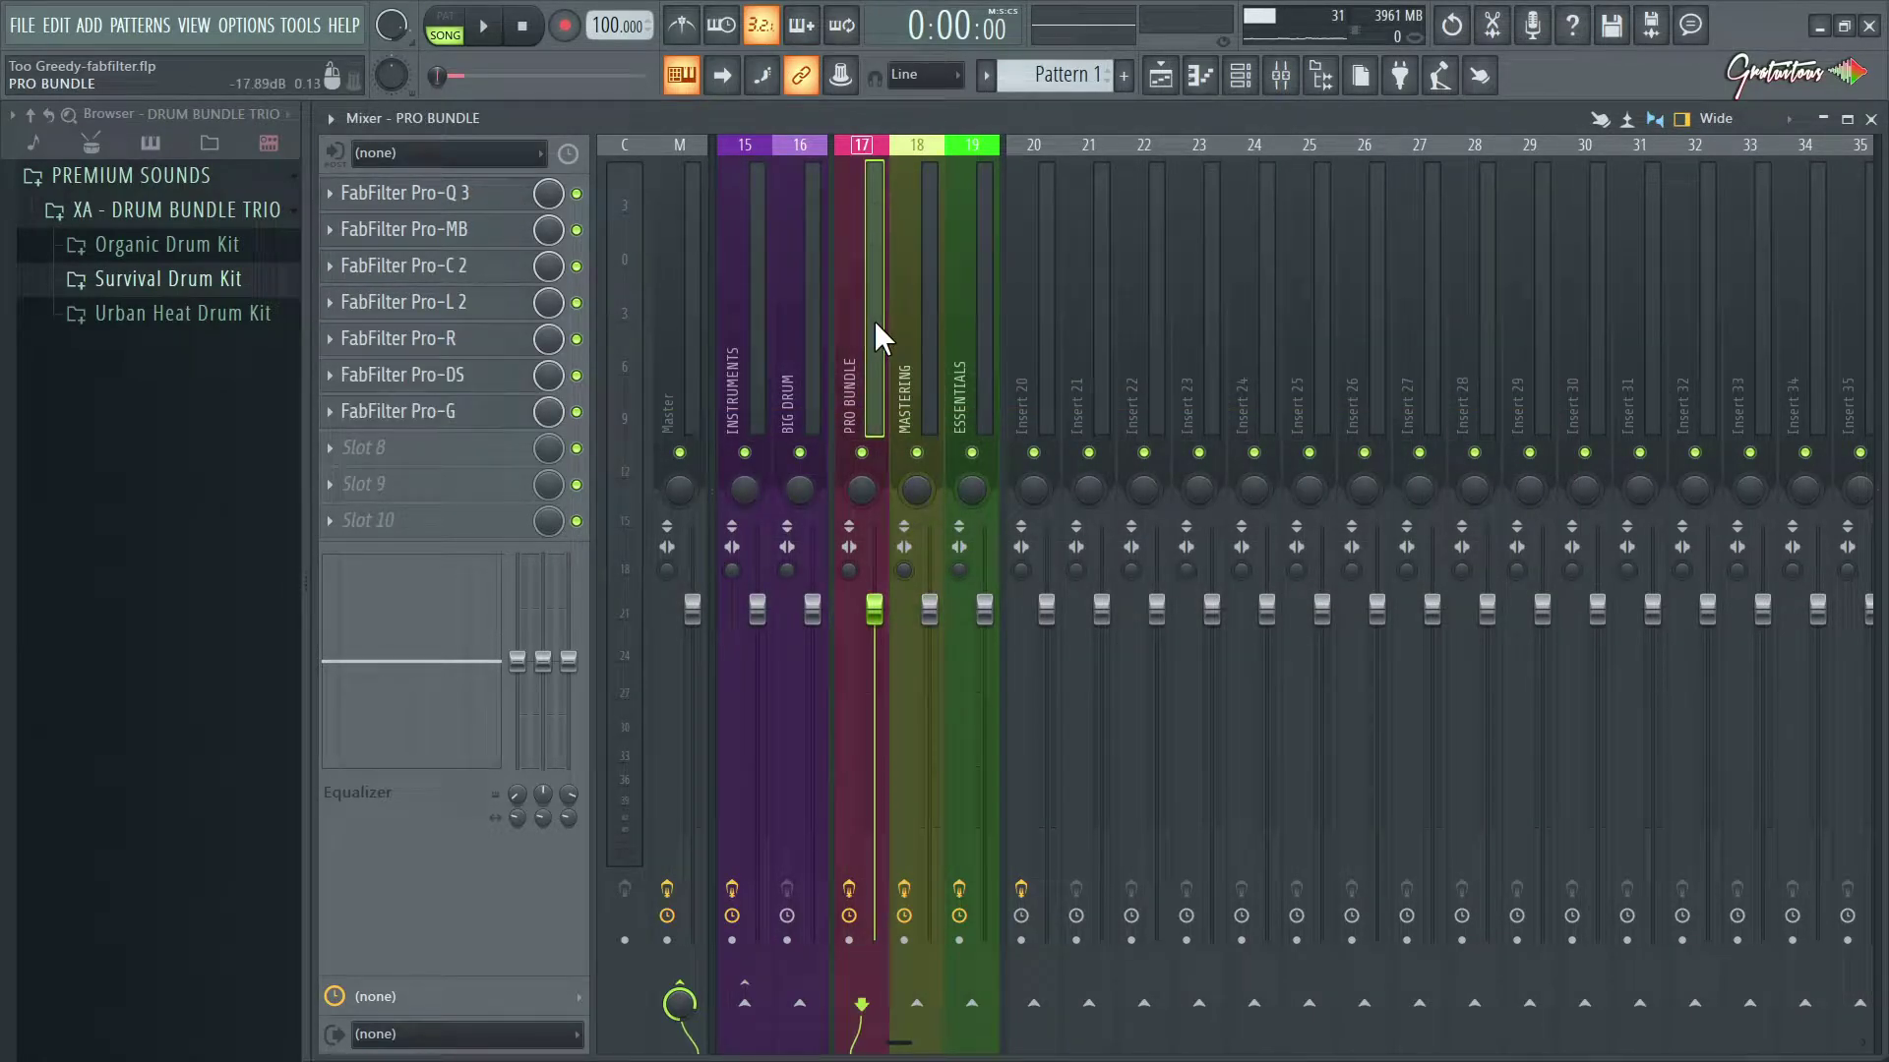
{"action": "left_click", "coordinate": [926, 305]}
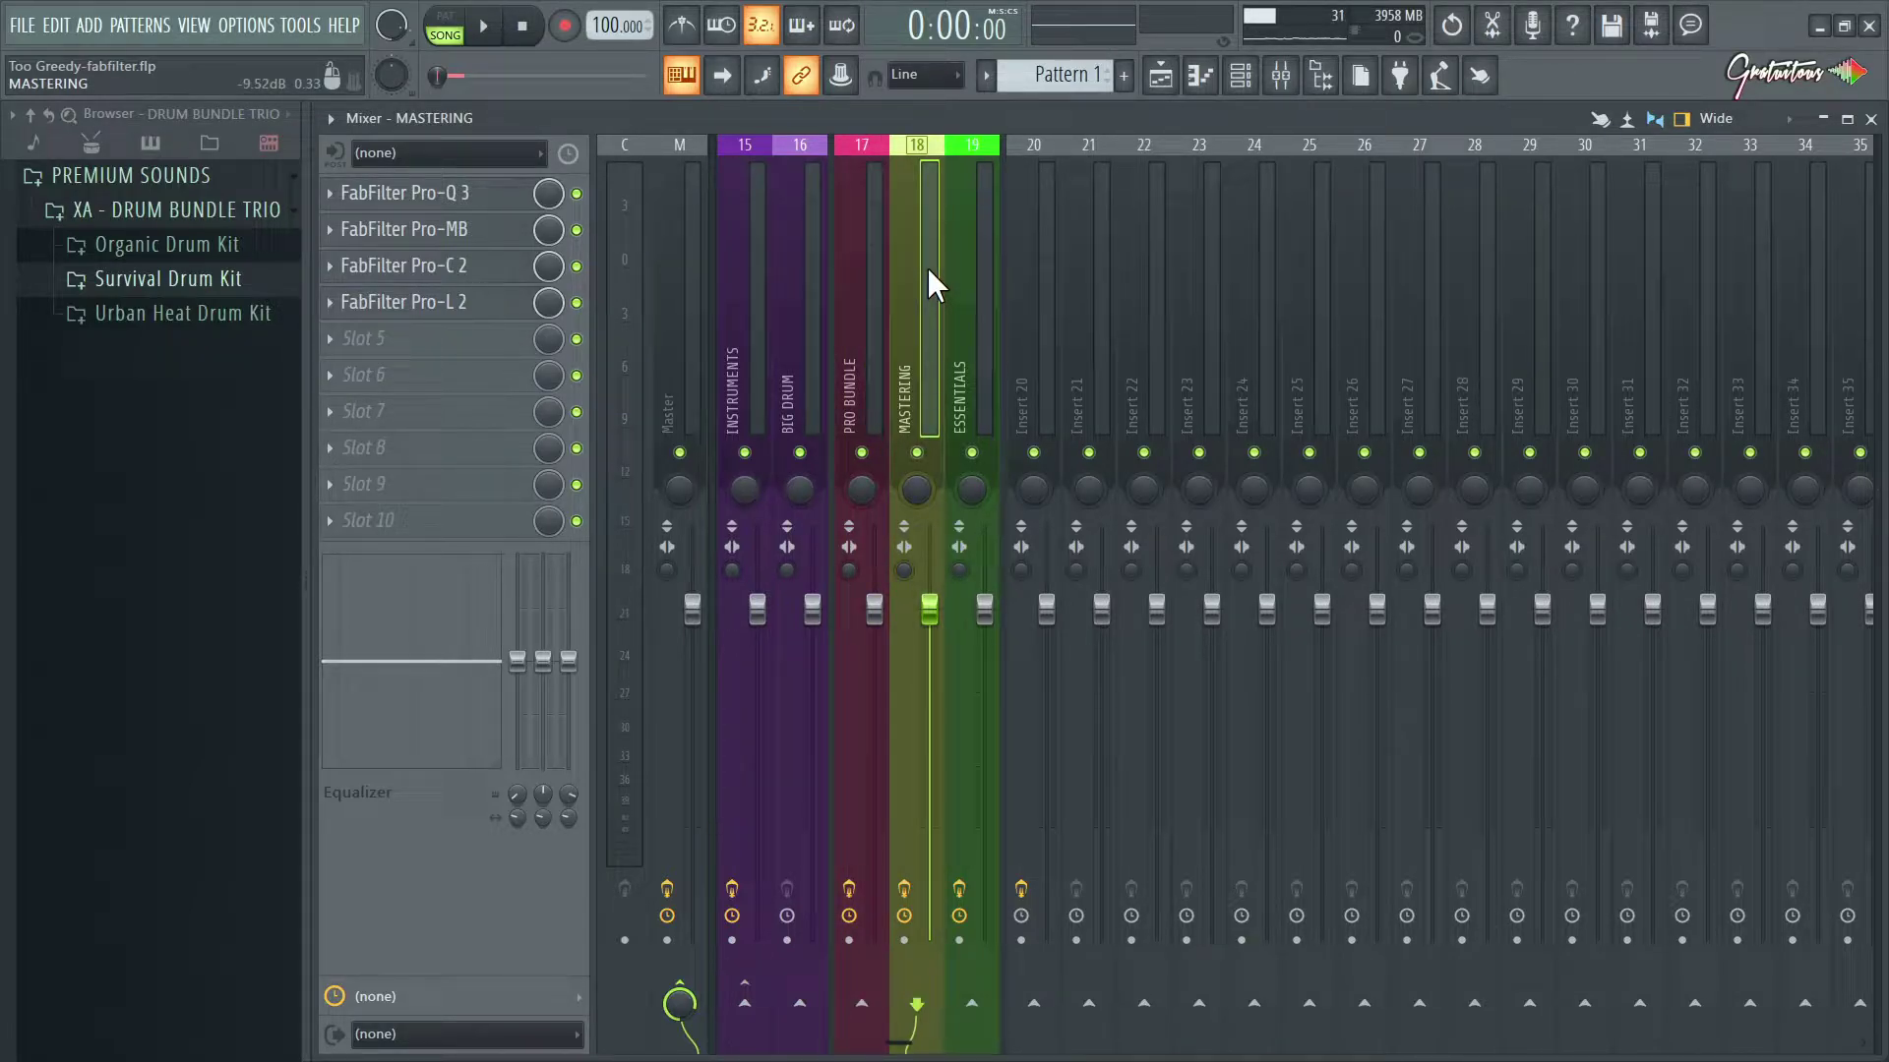
{"action": "left_click", "coordinate": [884, 254]}
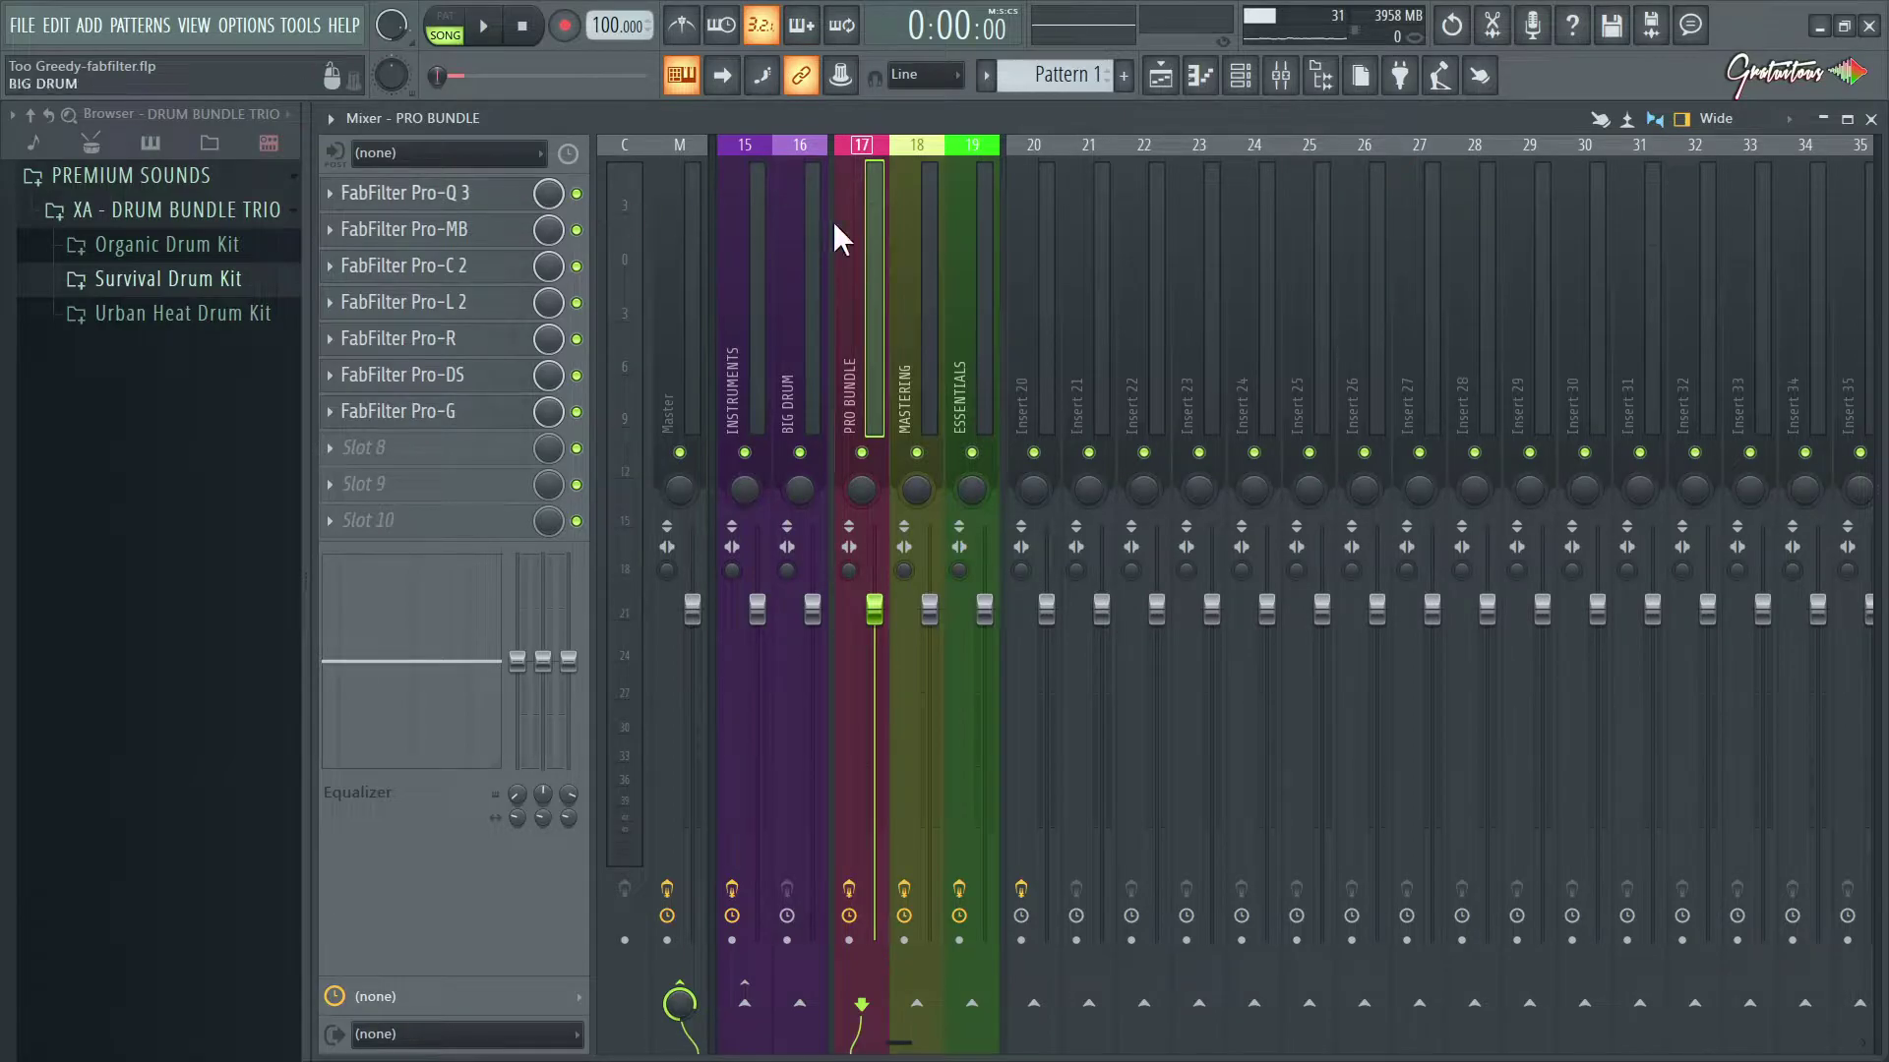
{"action": "left_click", "coordinate": [903, 252]}
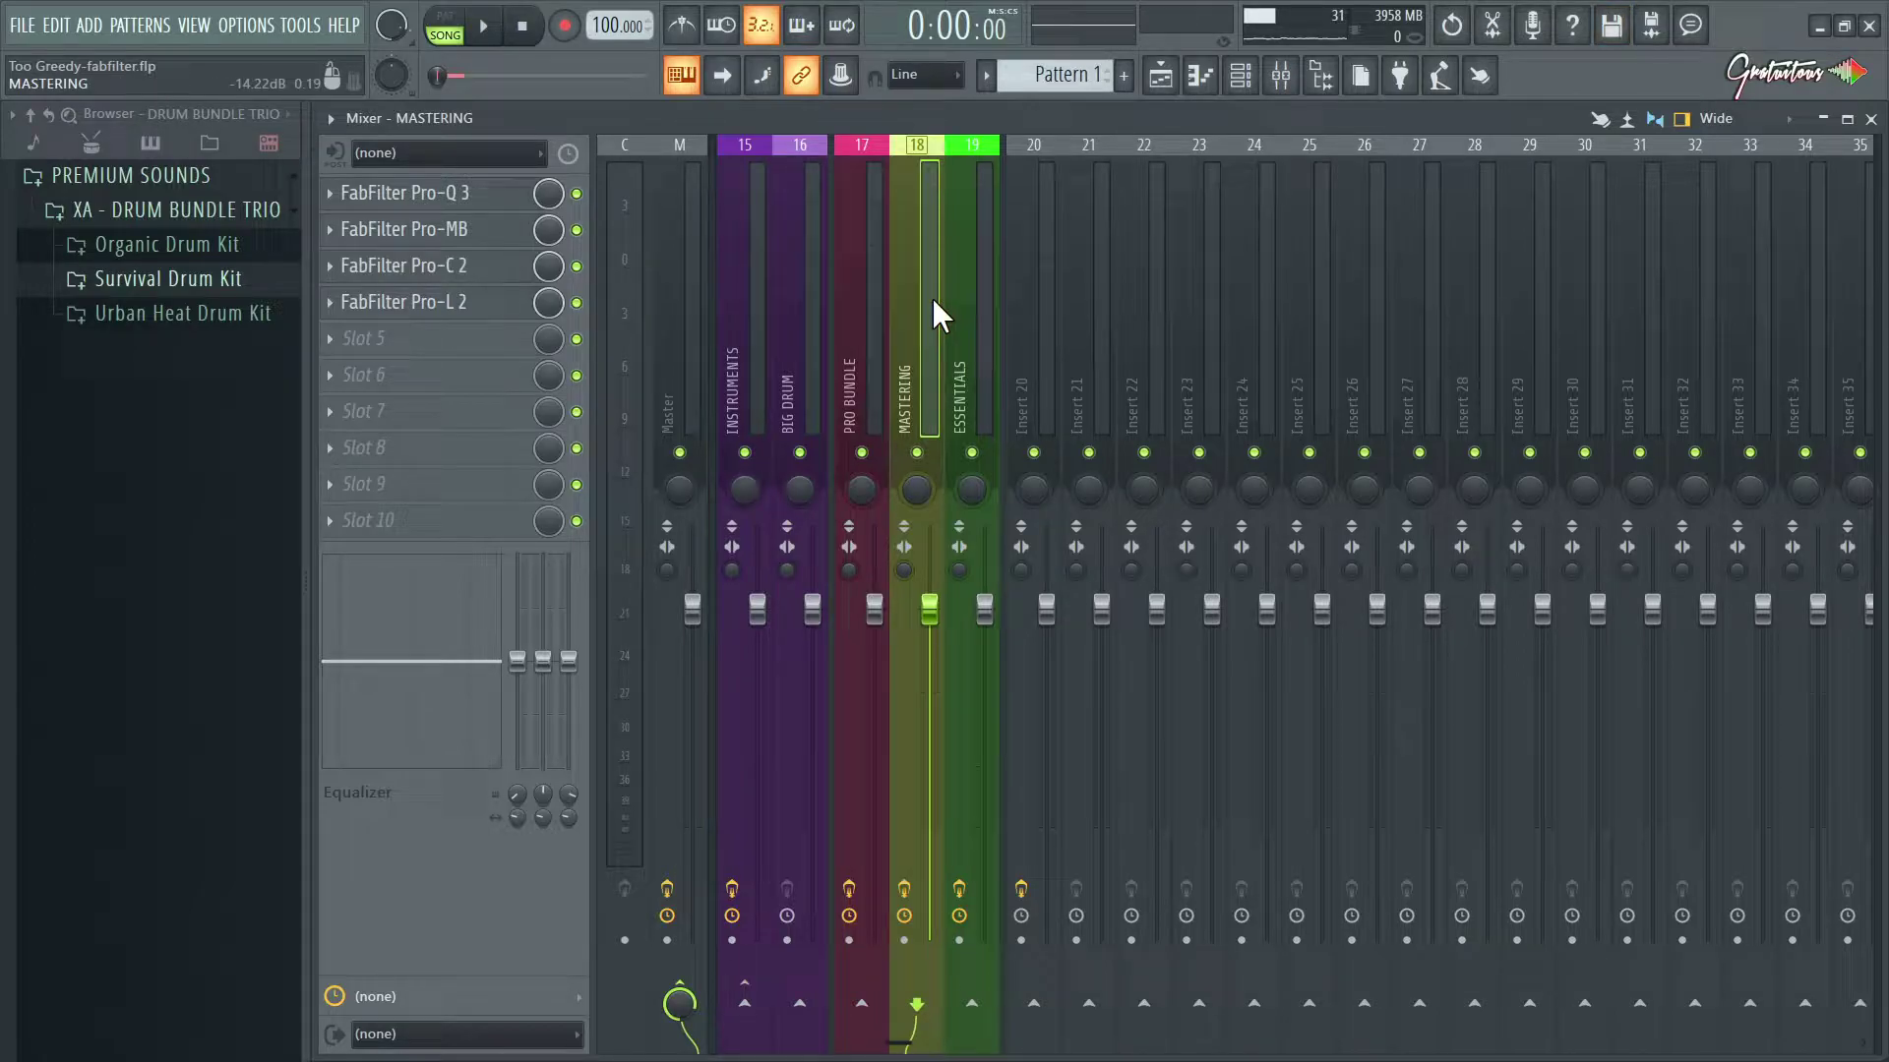
Step: Reset MASTERING's Pro-Q 3 to the Default Setting preset and bring up Pro-MB
{"action": "left_click", "coordinate": [500, 197]}
{"action": "left_click", "coordinate": [1278, 239]}
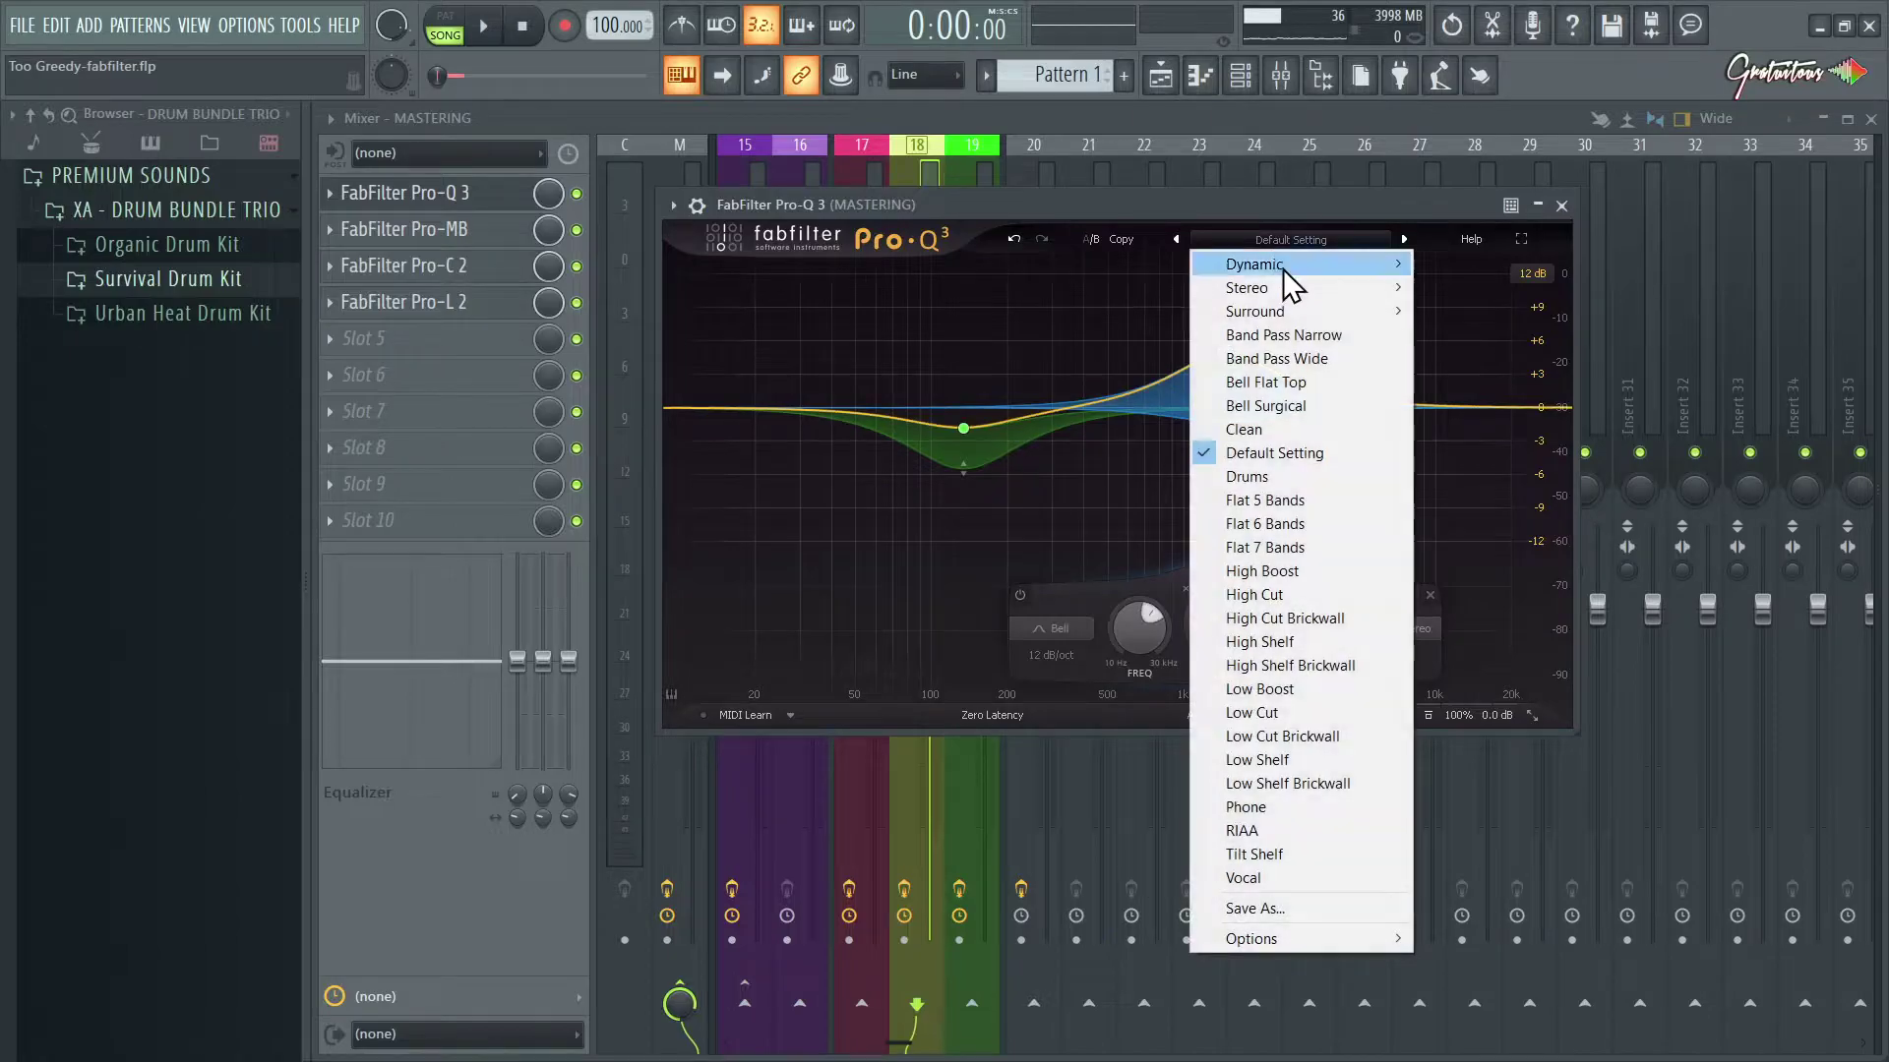
{"action": "left_click", "coordinate": [1298, 453]}
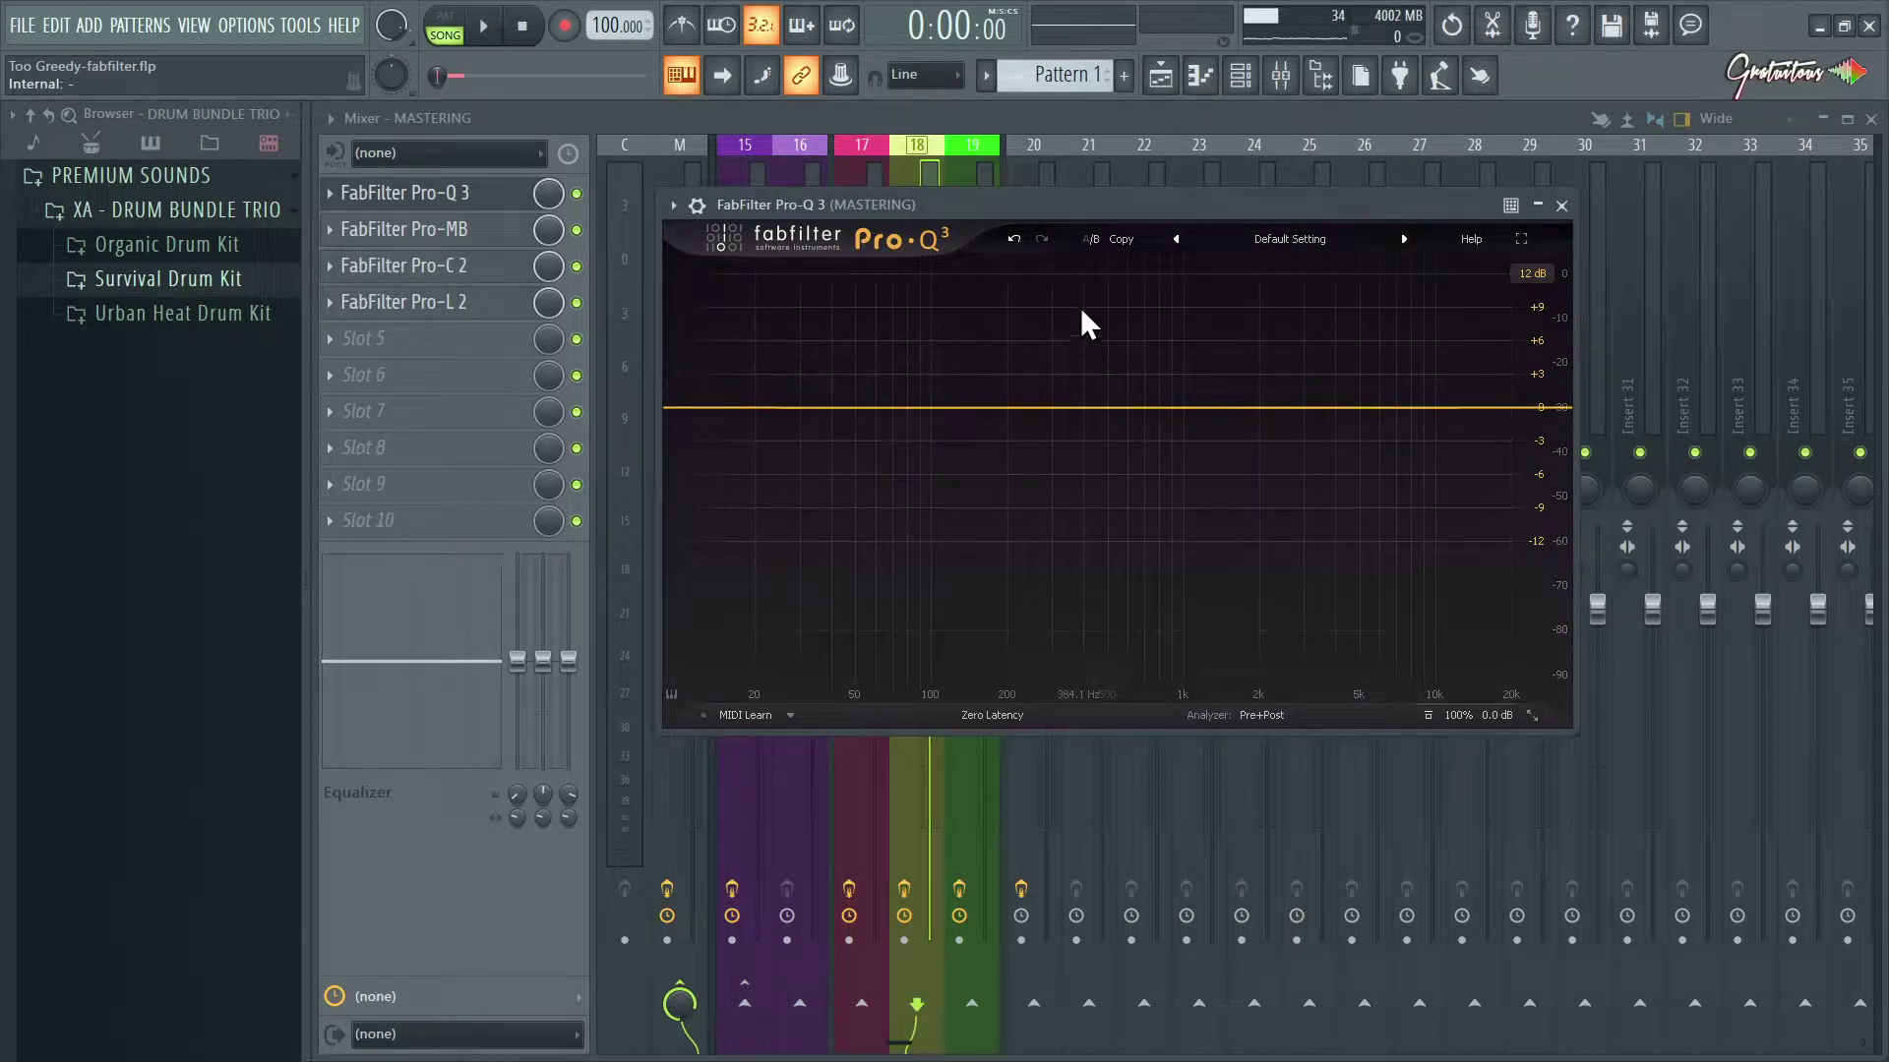
{"action": "key", "text": "Escape"}
{"action": "left_click", "coordinate": [461, 243]}
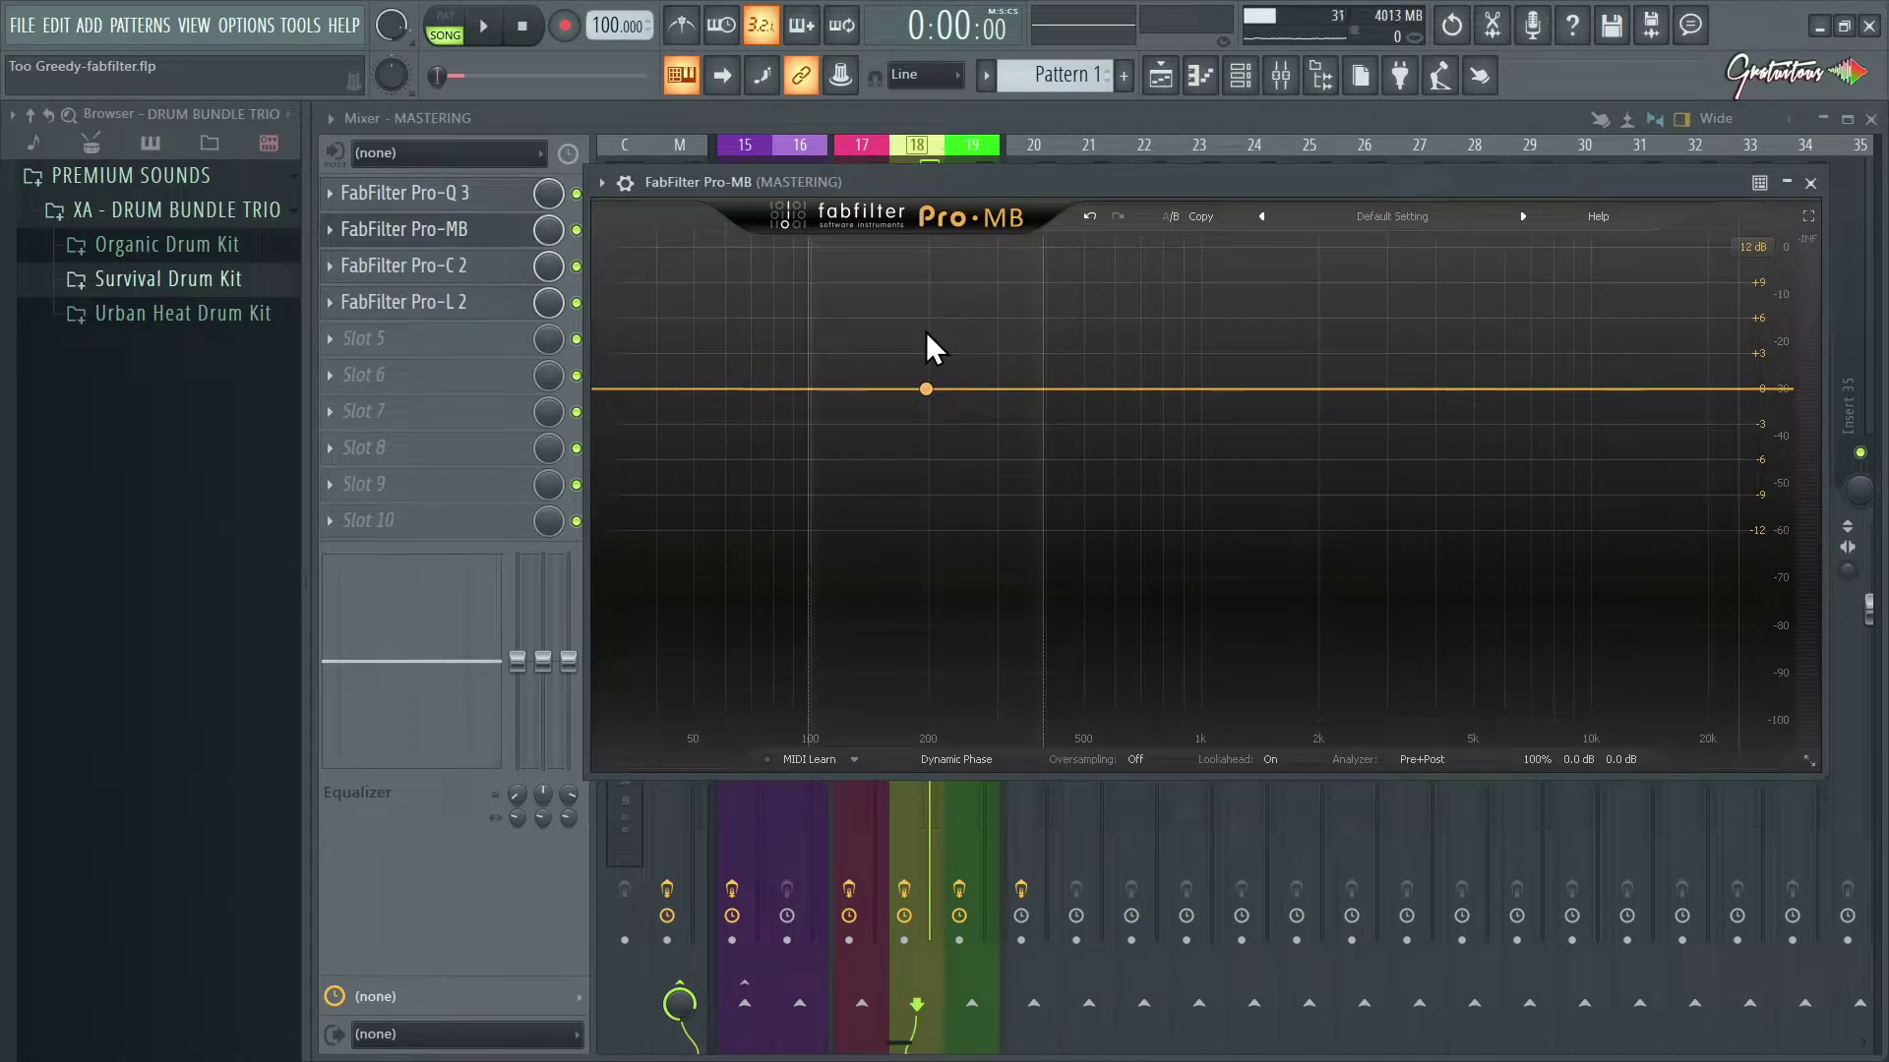
Step: Load the MASTERING-2021-GratuiTous preset from Pro-MB's GratuiTous preset folder
{"action": "left_click", "coordinate": [1385, 221]}
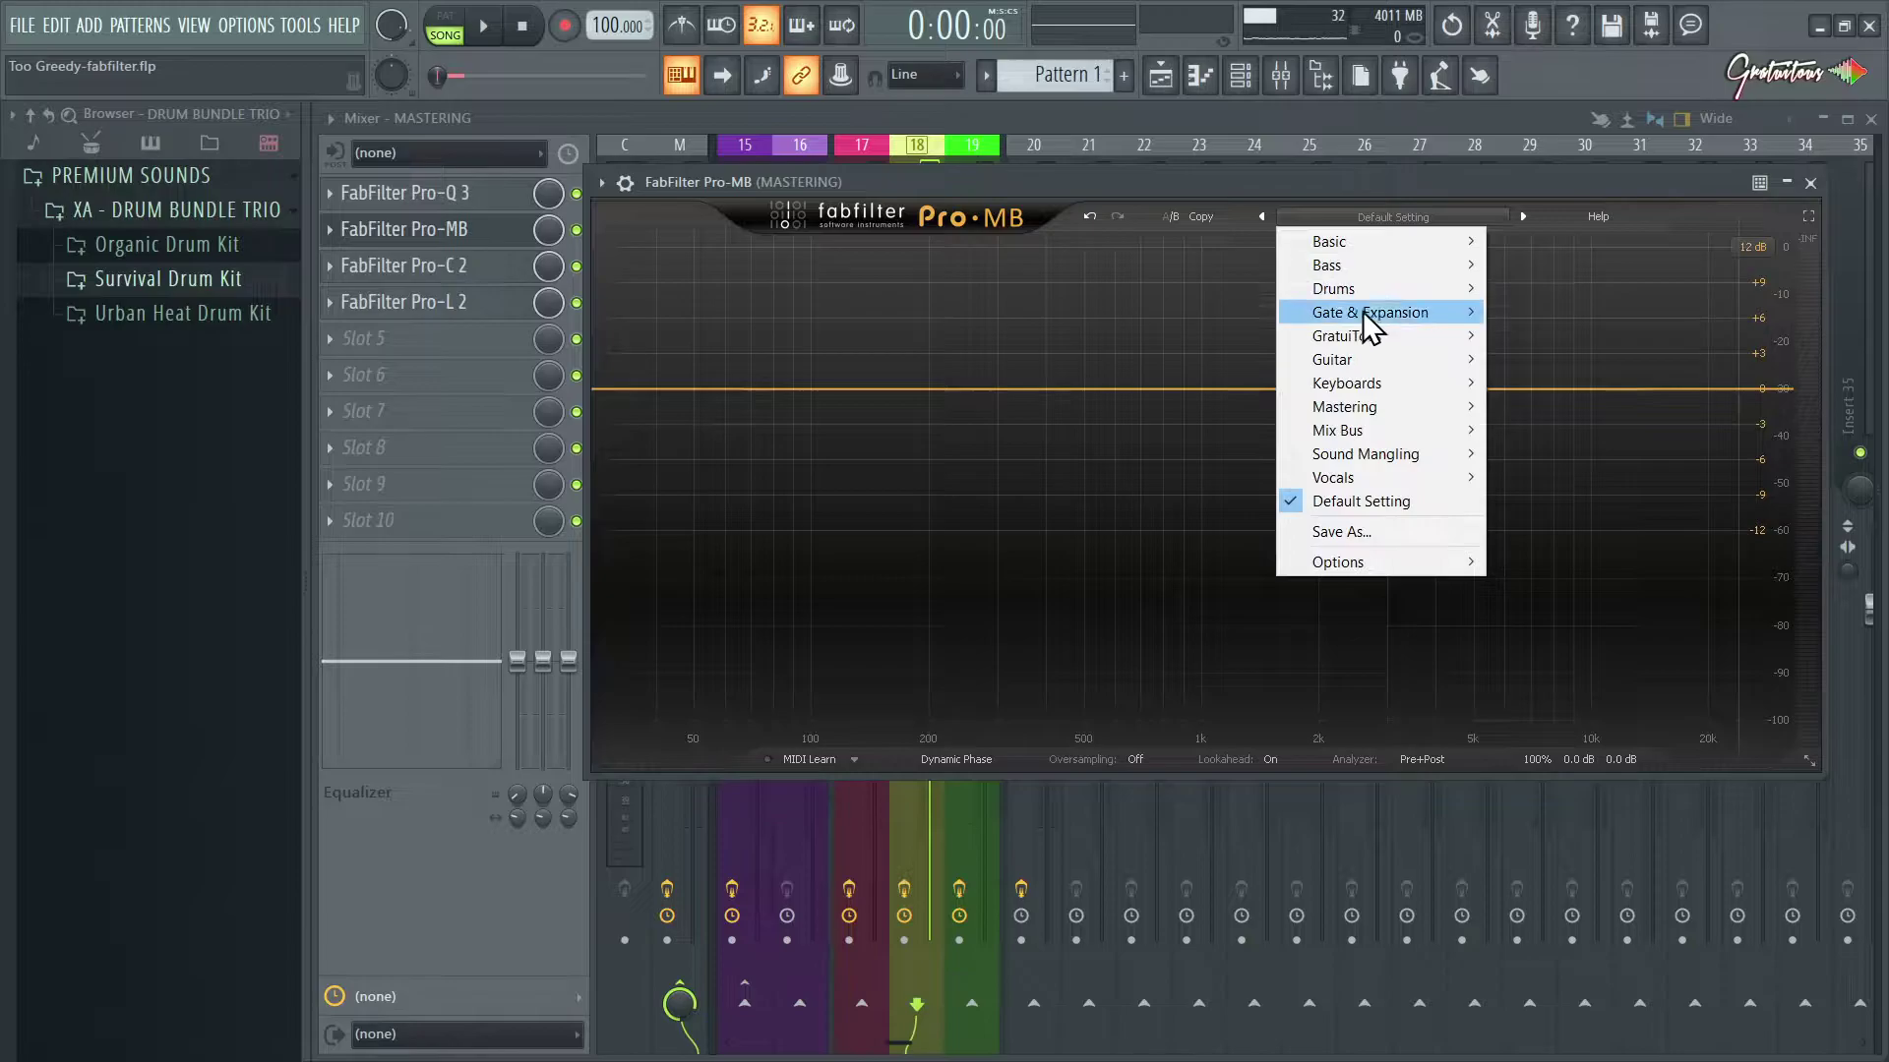
{"action": "mouse_move", "coordinate": [1382, 339]}
{"action": "left_click", "coordinate": [1526, 338]}
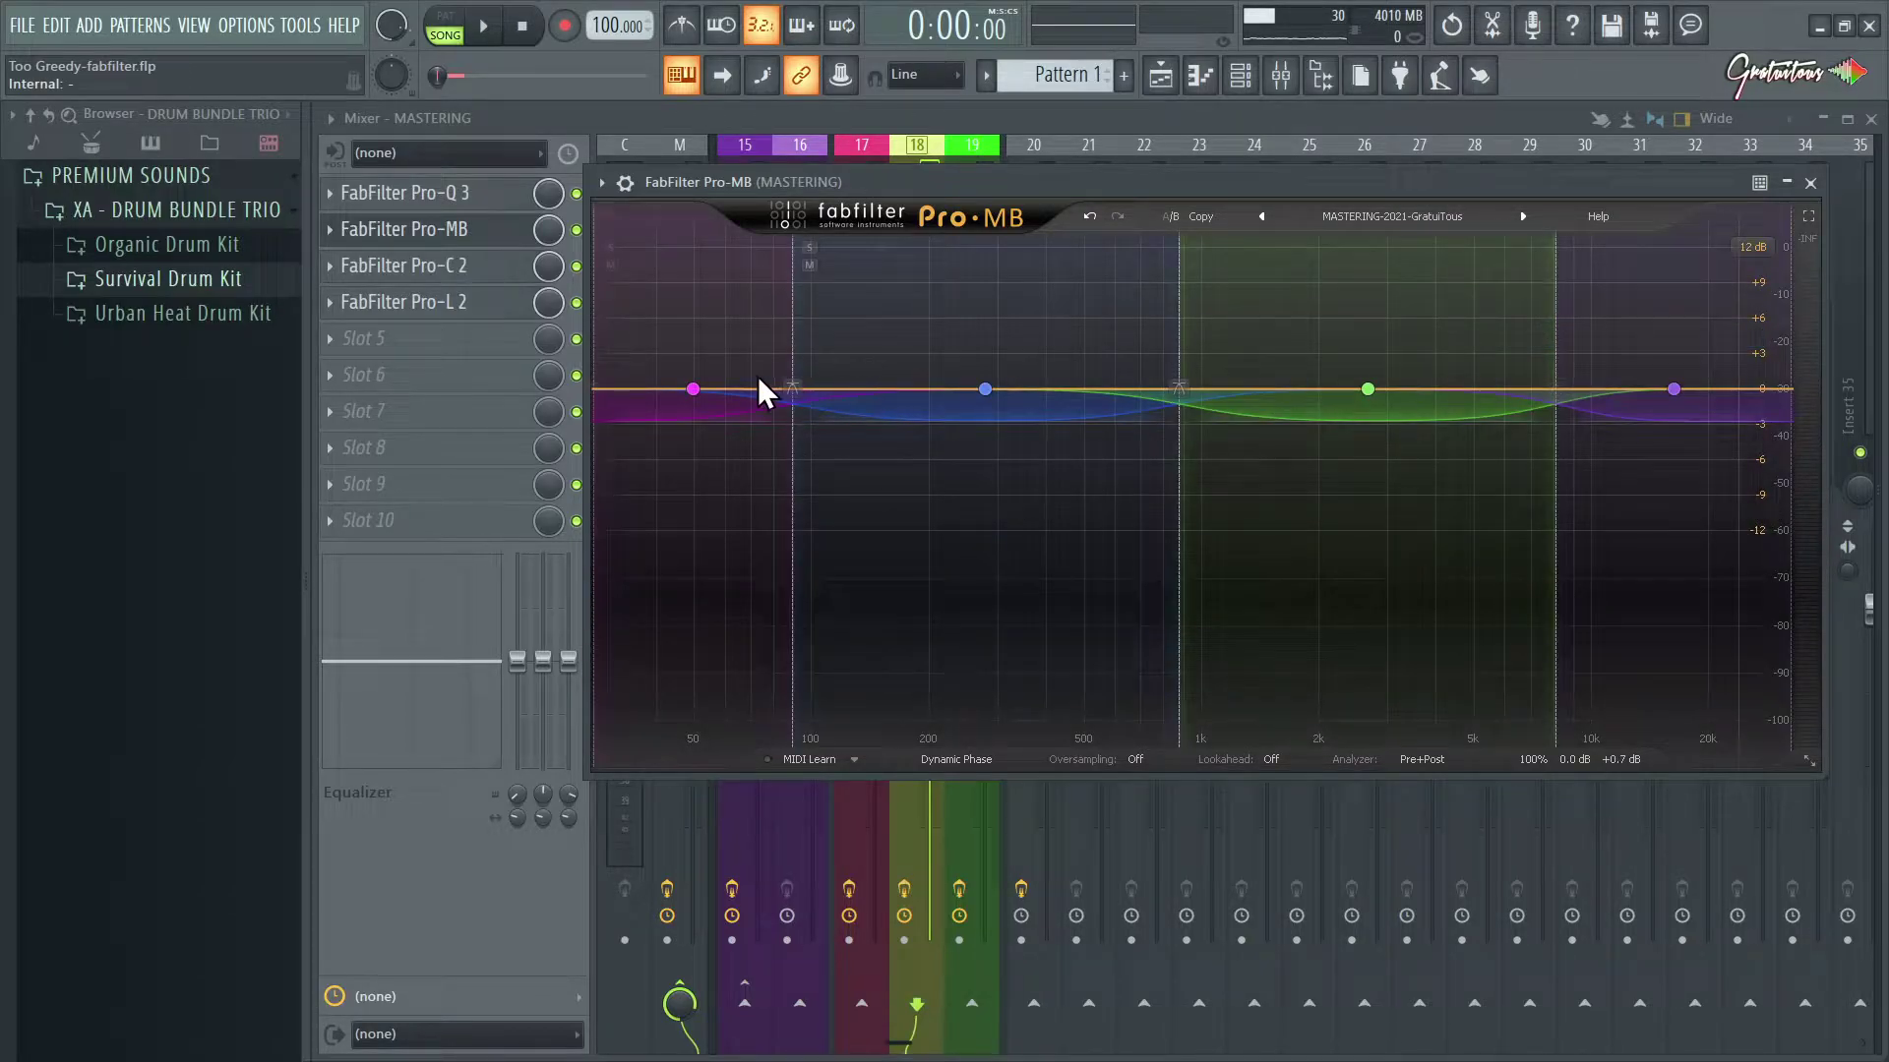
Step: Set bands 1–2 to -47.13 dB threshold, about 51% attack, deeper range and 5.07:1 ratio
{"action": "left_click_drag", "start_coordinate": [639, 291], "coordinate": [1709, 520]}
{"action": "left_click_drag", "start_coordinate": [1000, 653], "coordinate": [995, 722]}
{"action": "left_click_drag", "start_coordinate": [1173, 614], "coordinate": [1256, 611]}
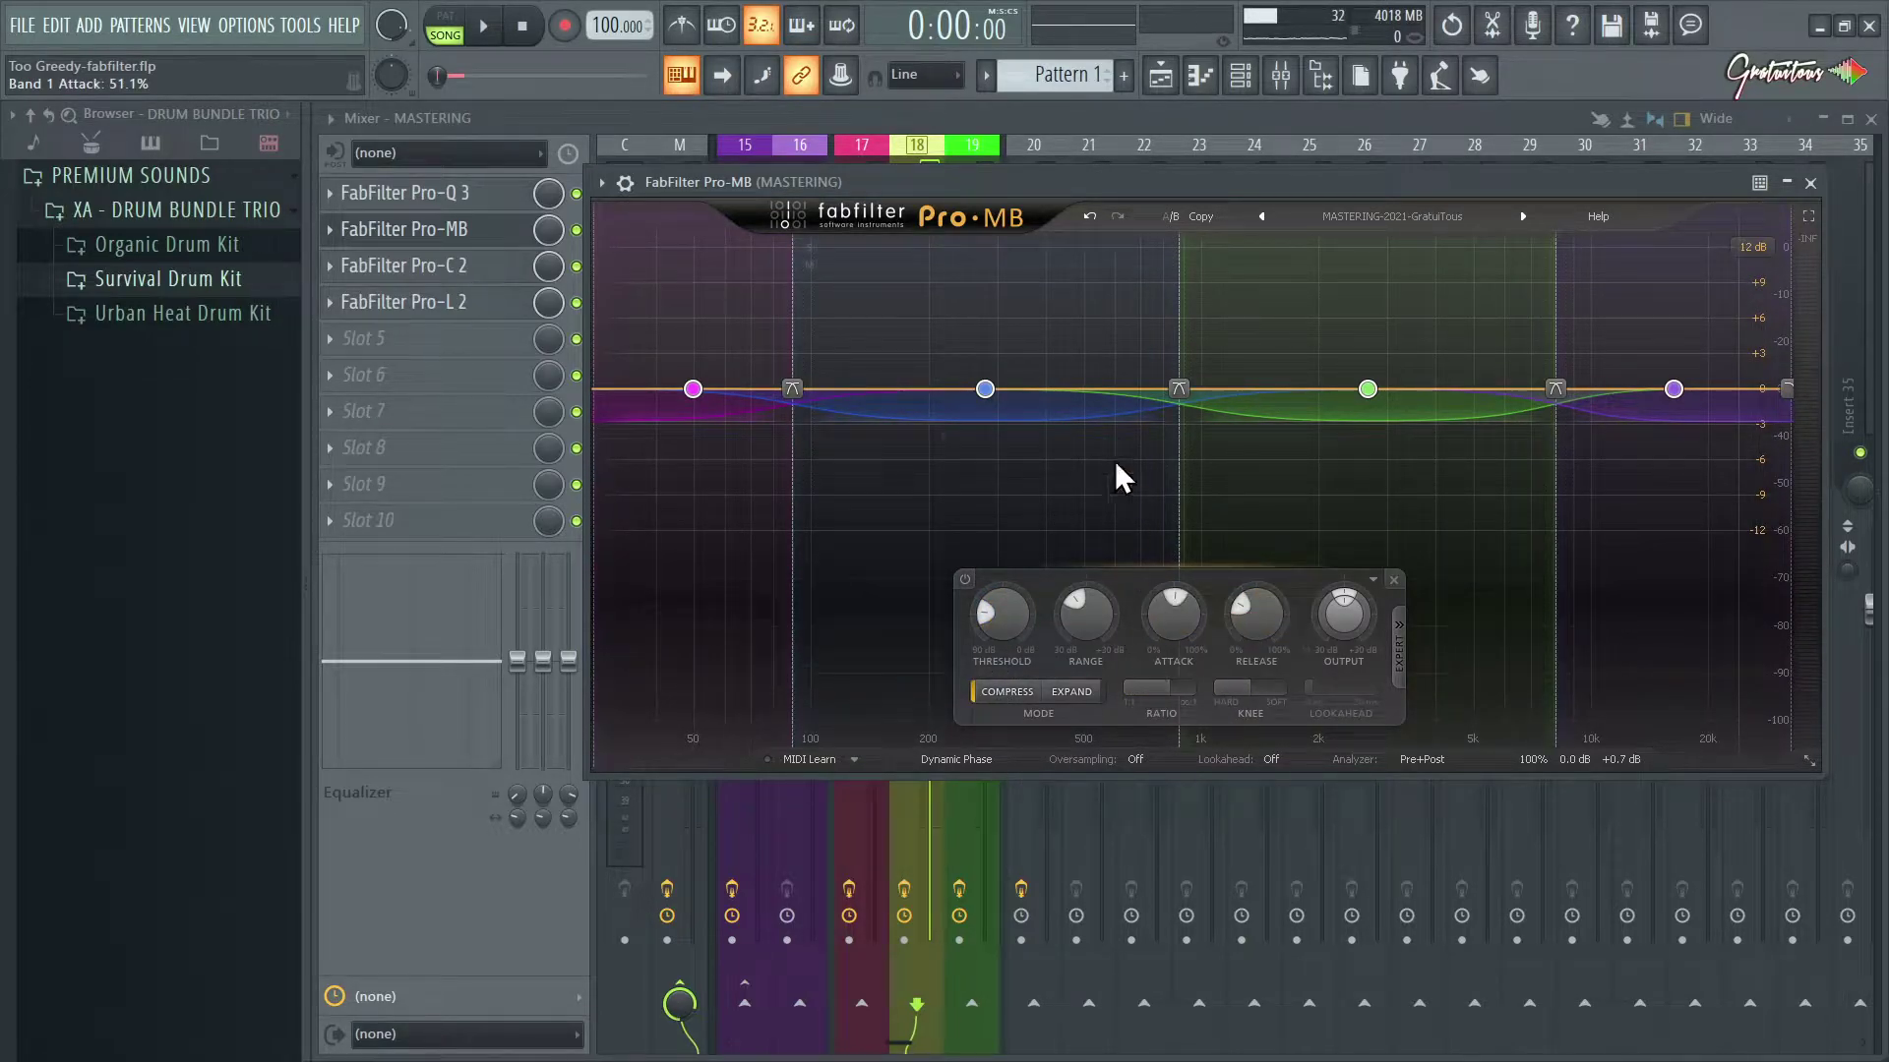
{"action": "left_click_drag", "start_coordinate": [1082, 617], "coordinate": [1094, 676]}
{"action": "left_click_drag", "start_coordinate": [1012, 617], "coordinate": [1015, 611]}
{"action": "left_click_drag", "start_coordinate": [1171, 688], "coordinate": [1102, 586]}
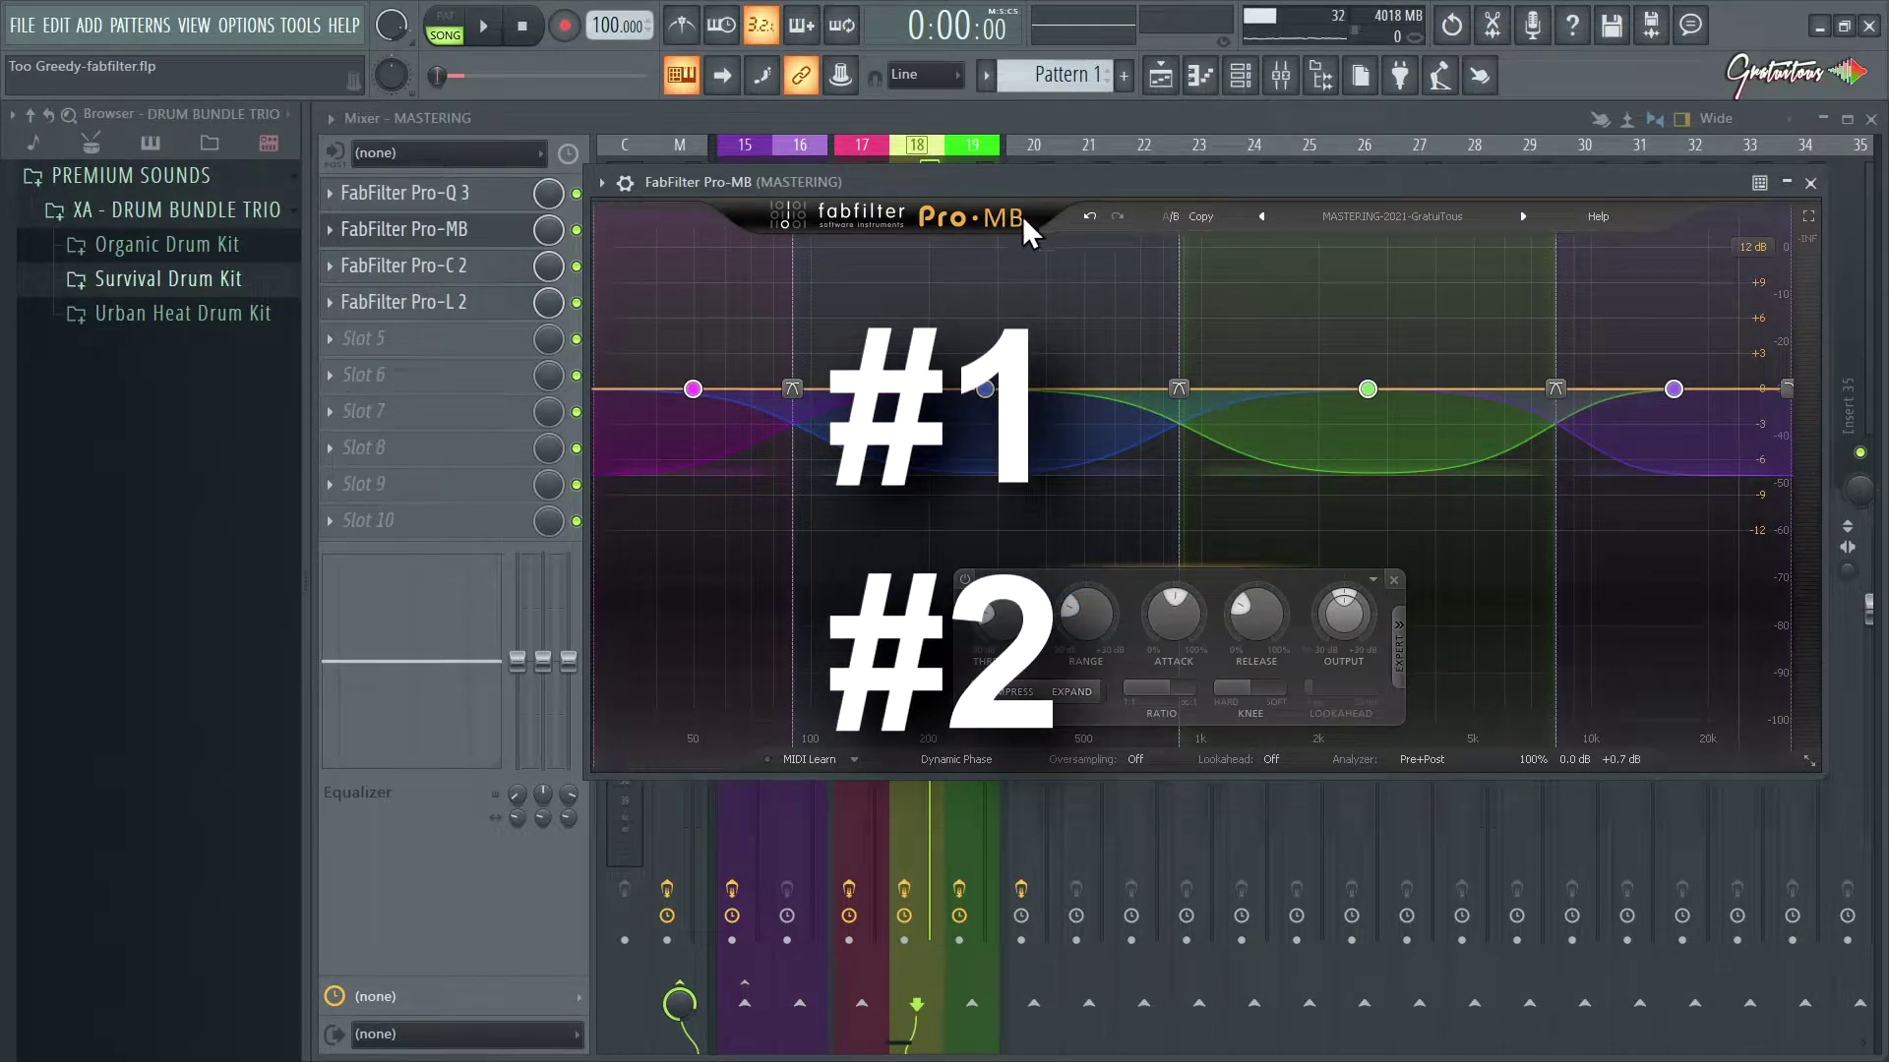
{"action": "key", "text": "Escape"}
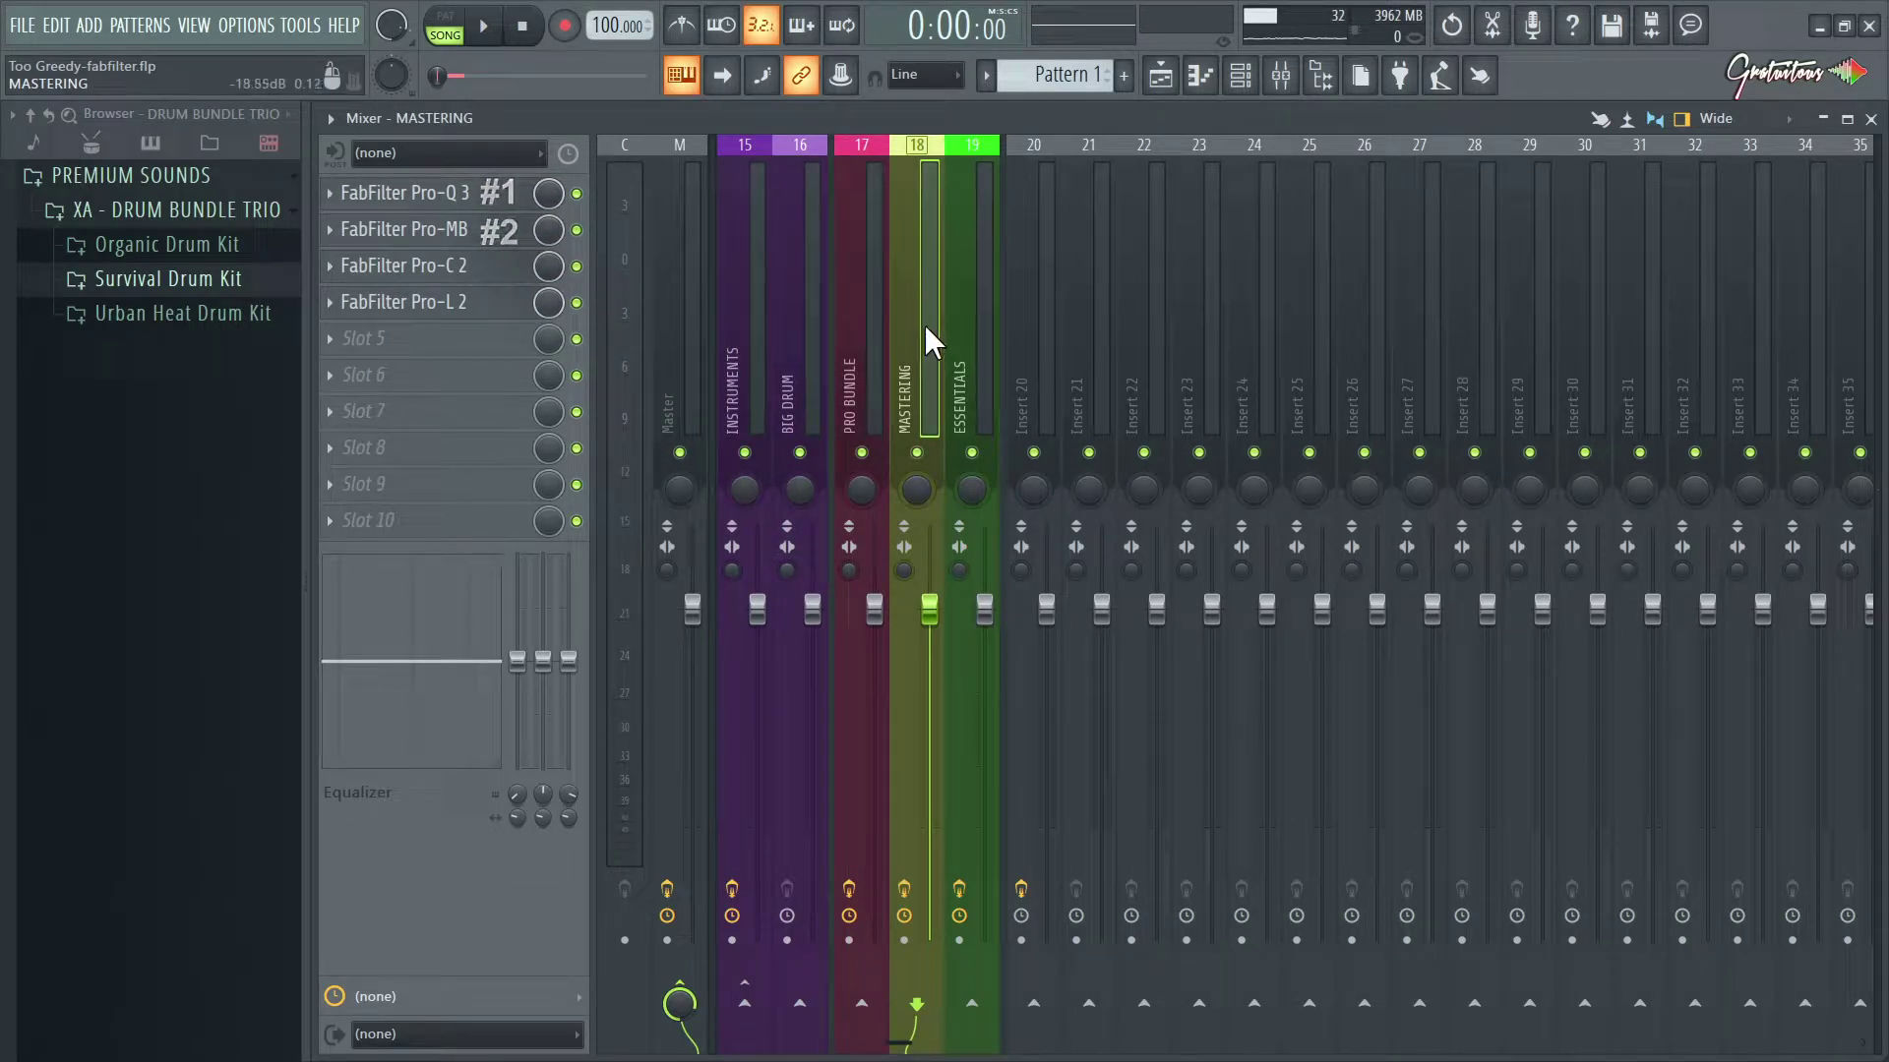
Step: Step from ESSENTIALS and MASTERING to PRO BUNDLE, then open Pro-DS and move its window up
{"action": "left_click", "coordinate": [959, 298]}
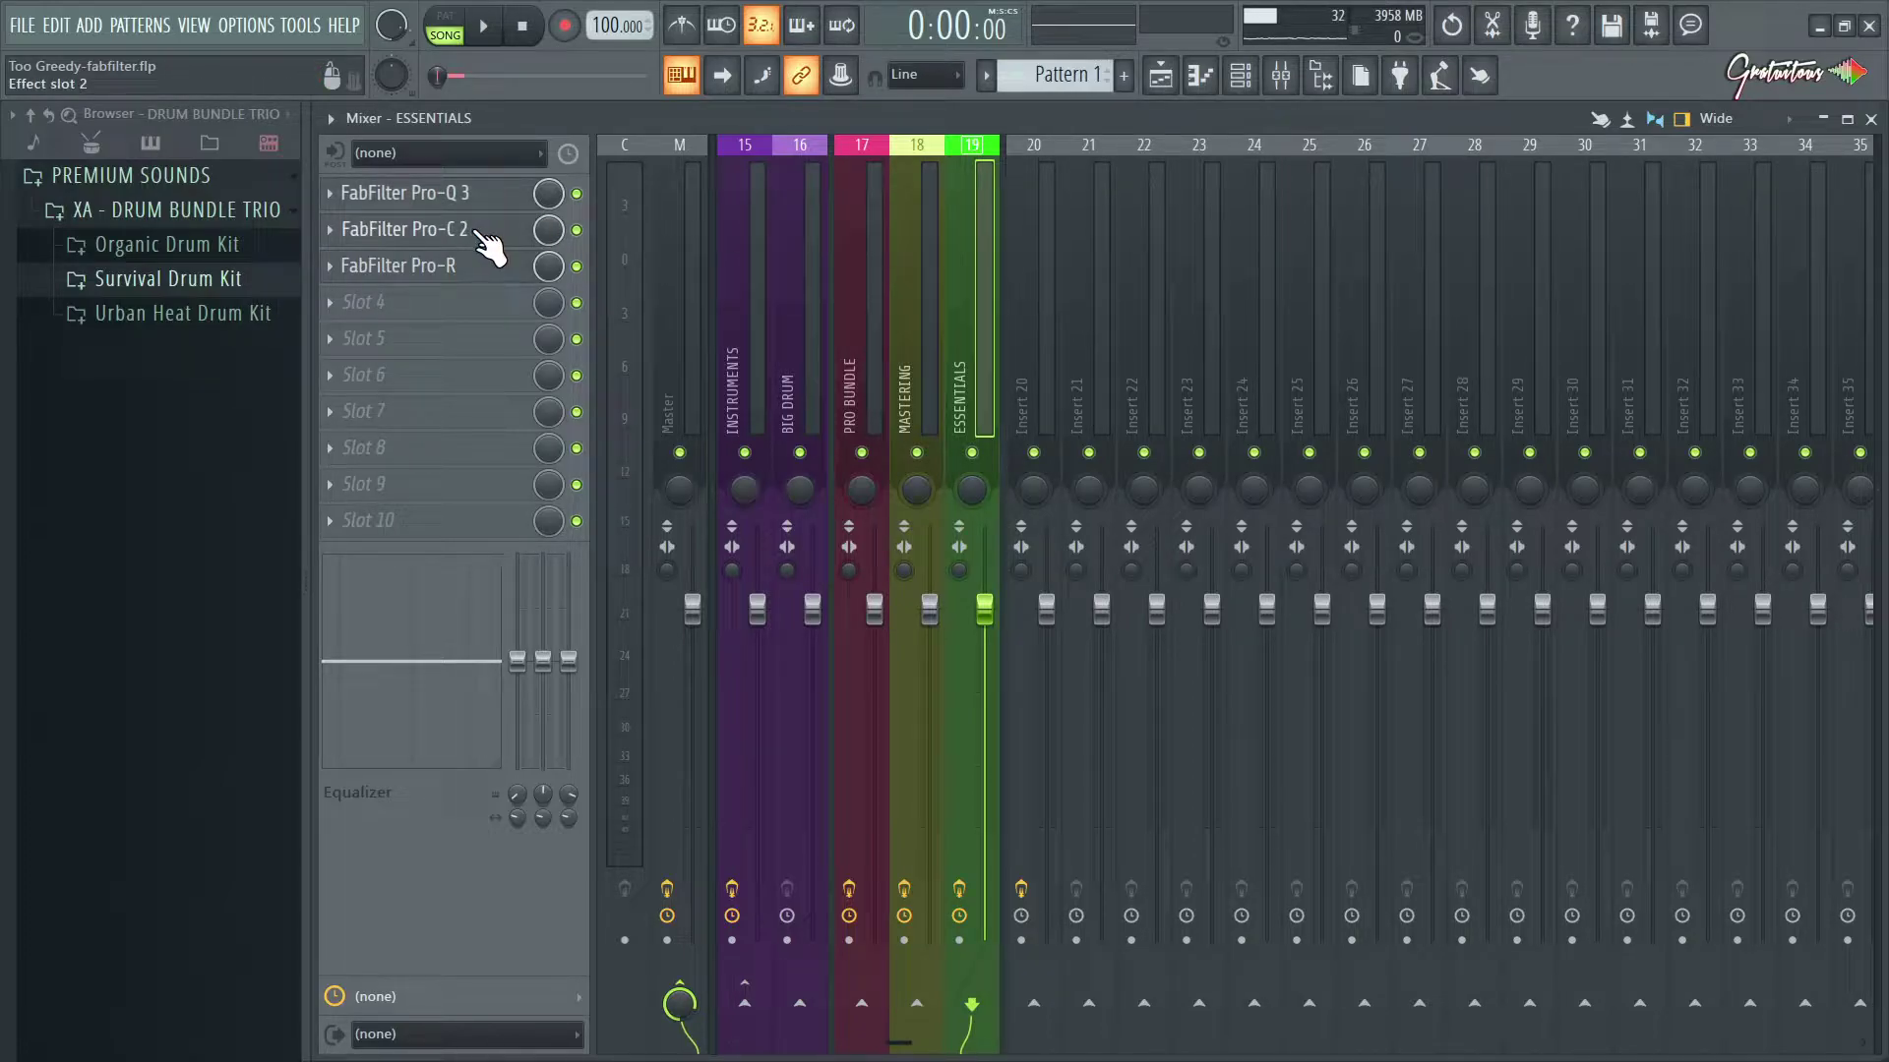
{"action": "left_click", "coordinate": [896, 352]}
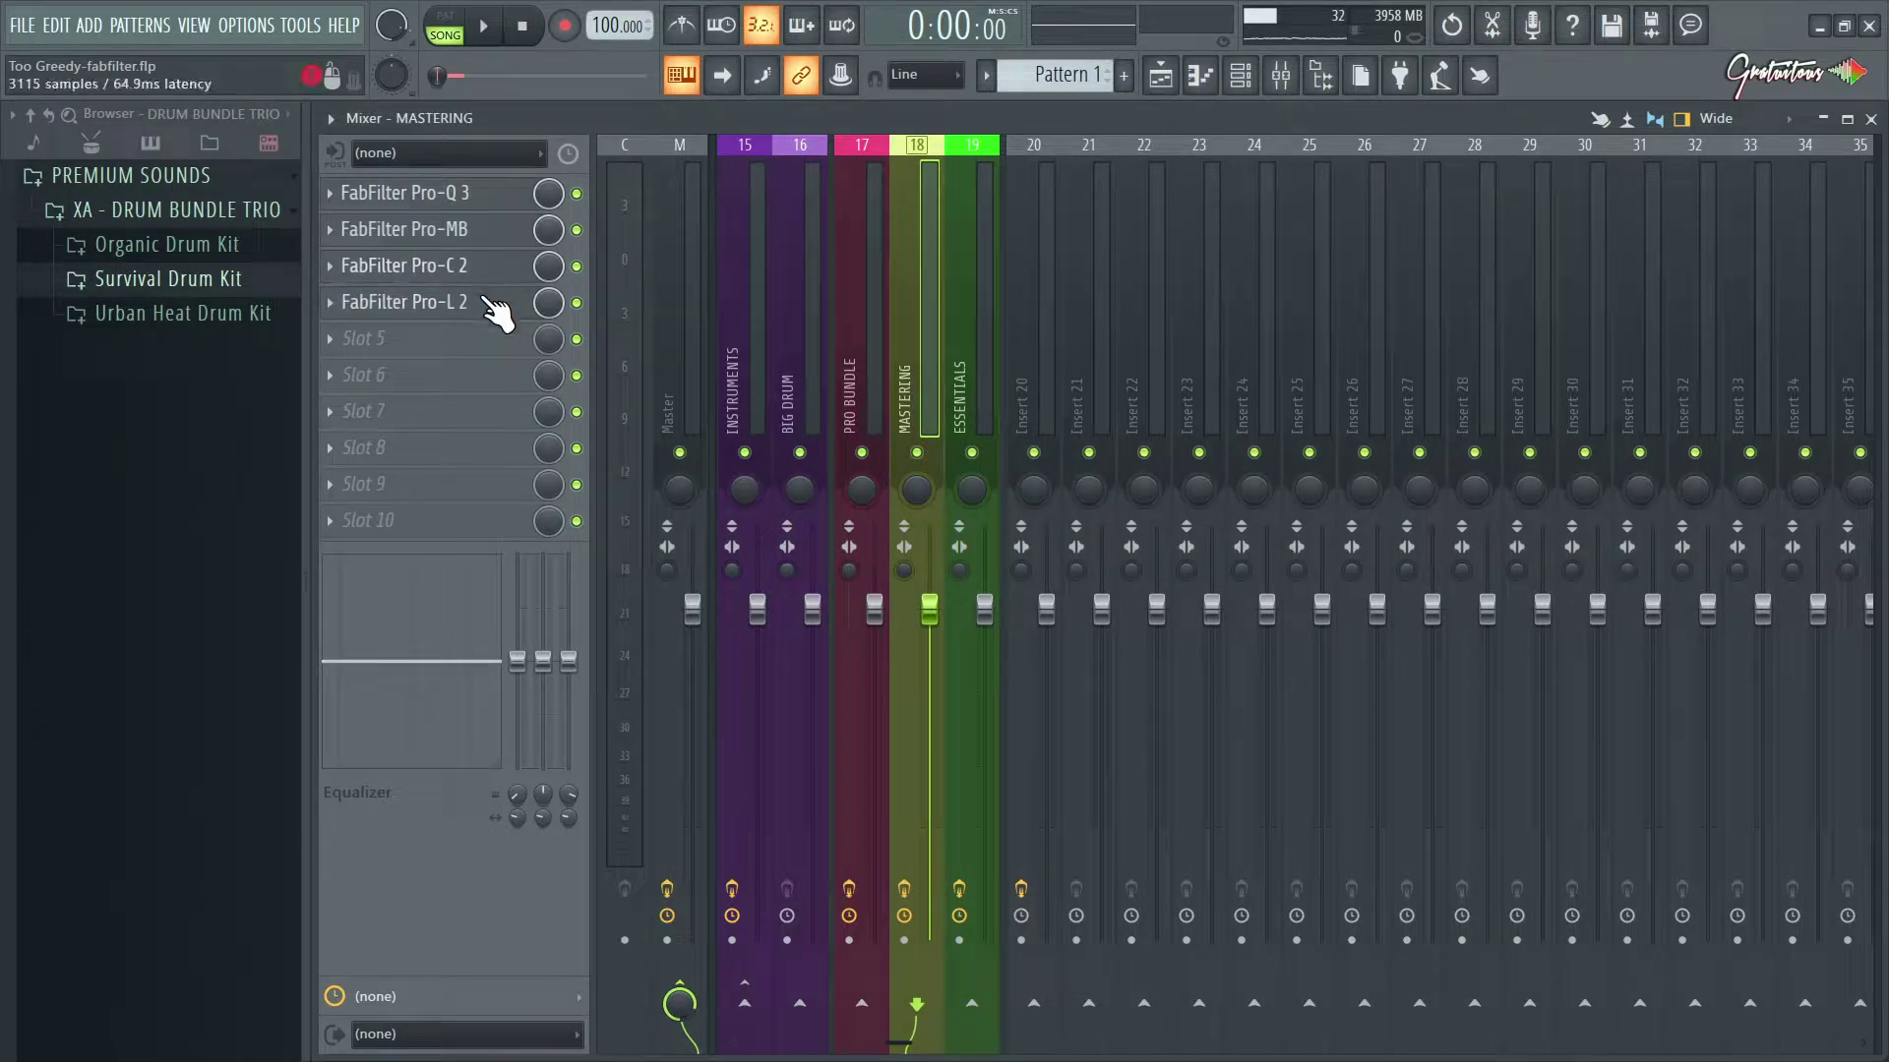
{"action": "left_click", "coordinate": [848, 313]}
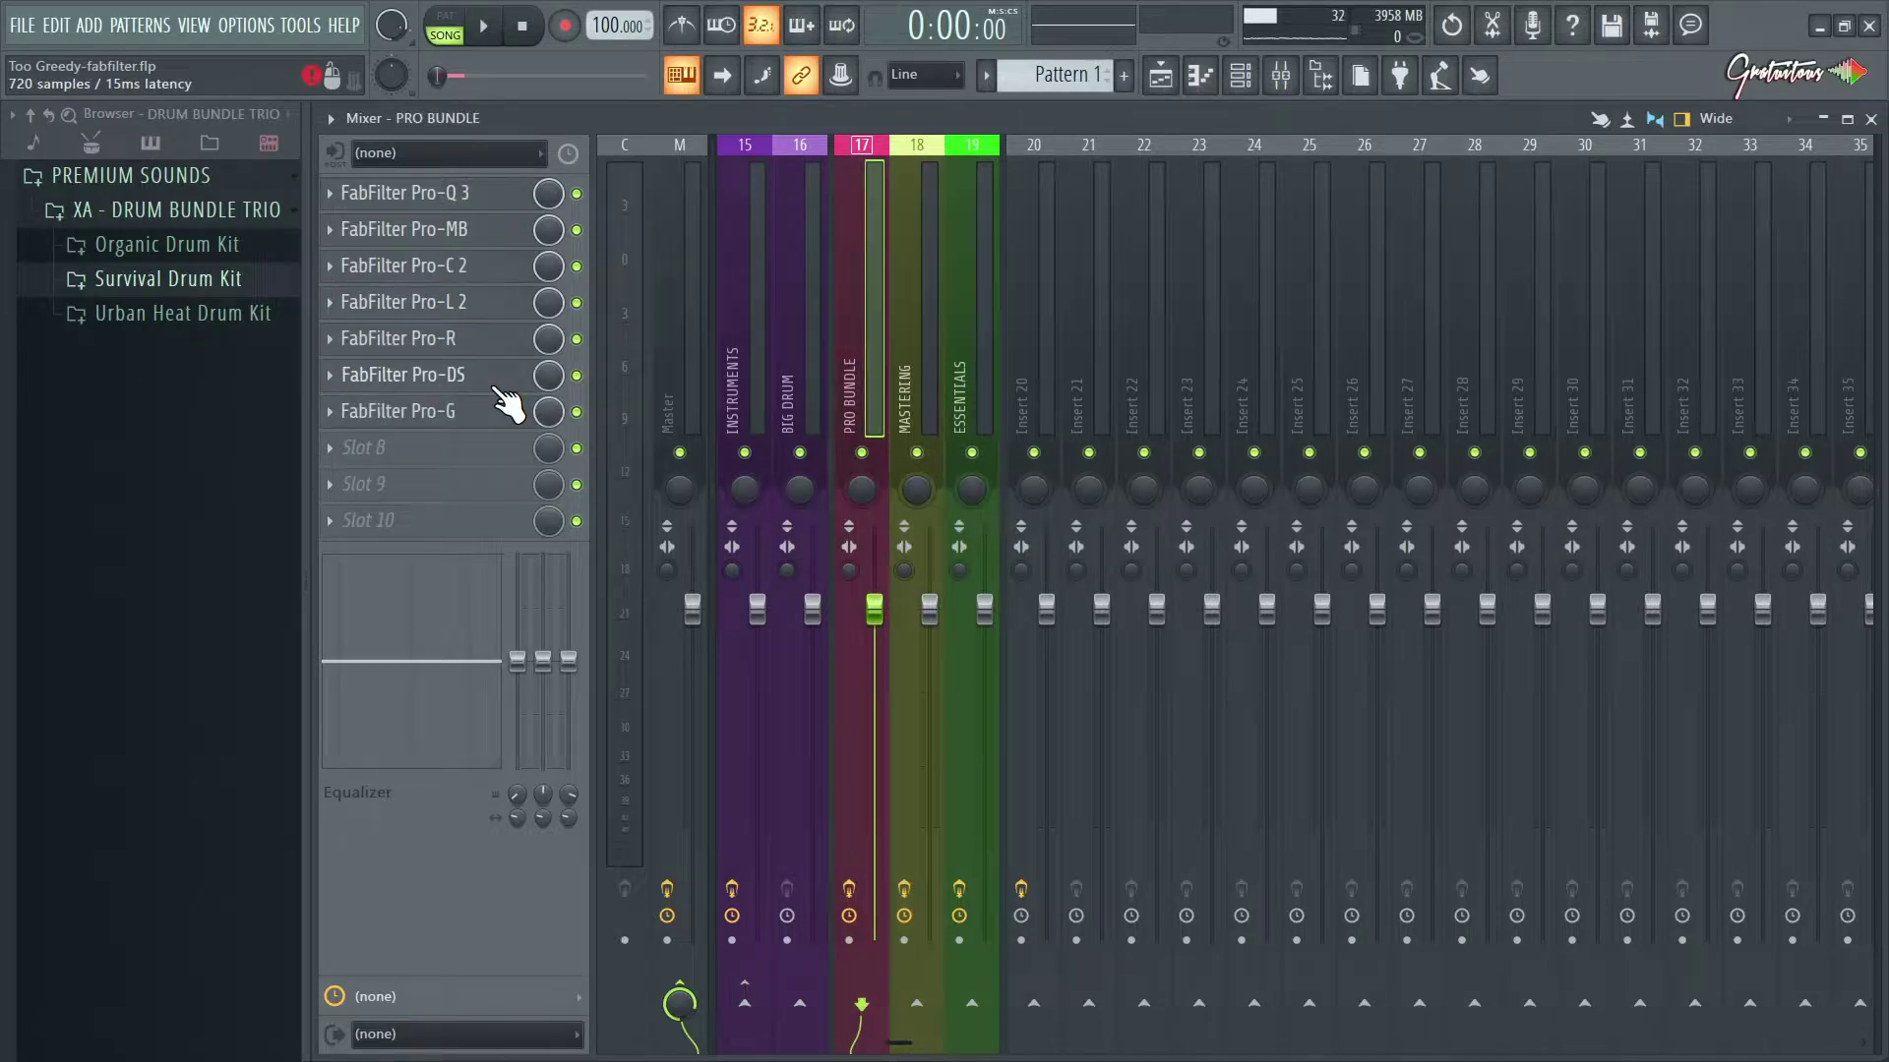
{"action": "left_click", "coordinate": [509, 379]}
{"action": "left_click_drag", "start_coordinate": [1081, 316], "coordinate": [1111, 295]}
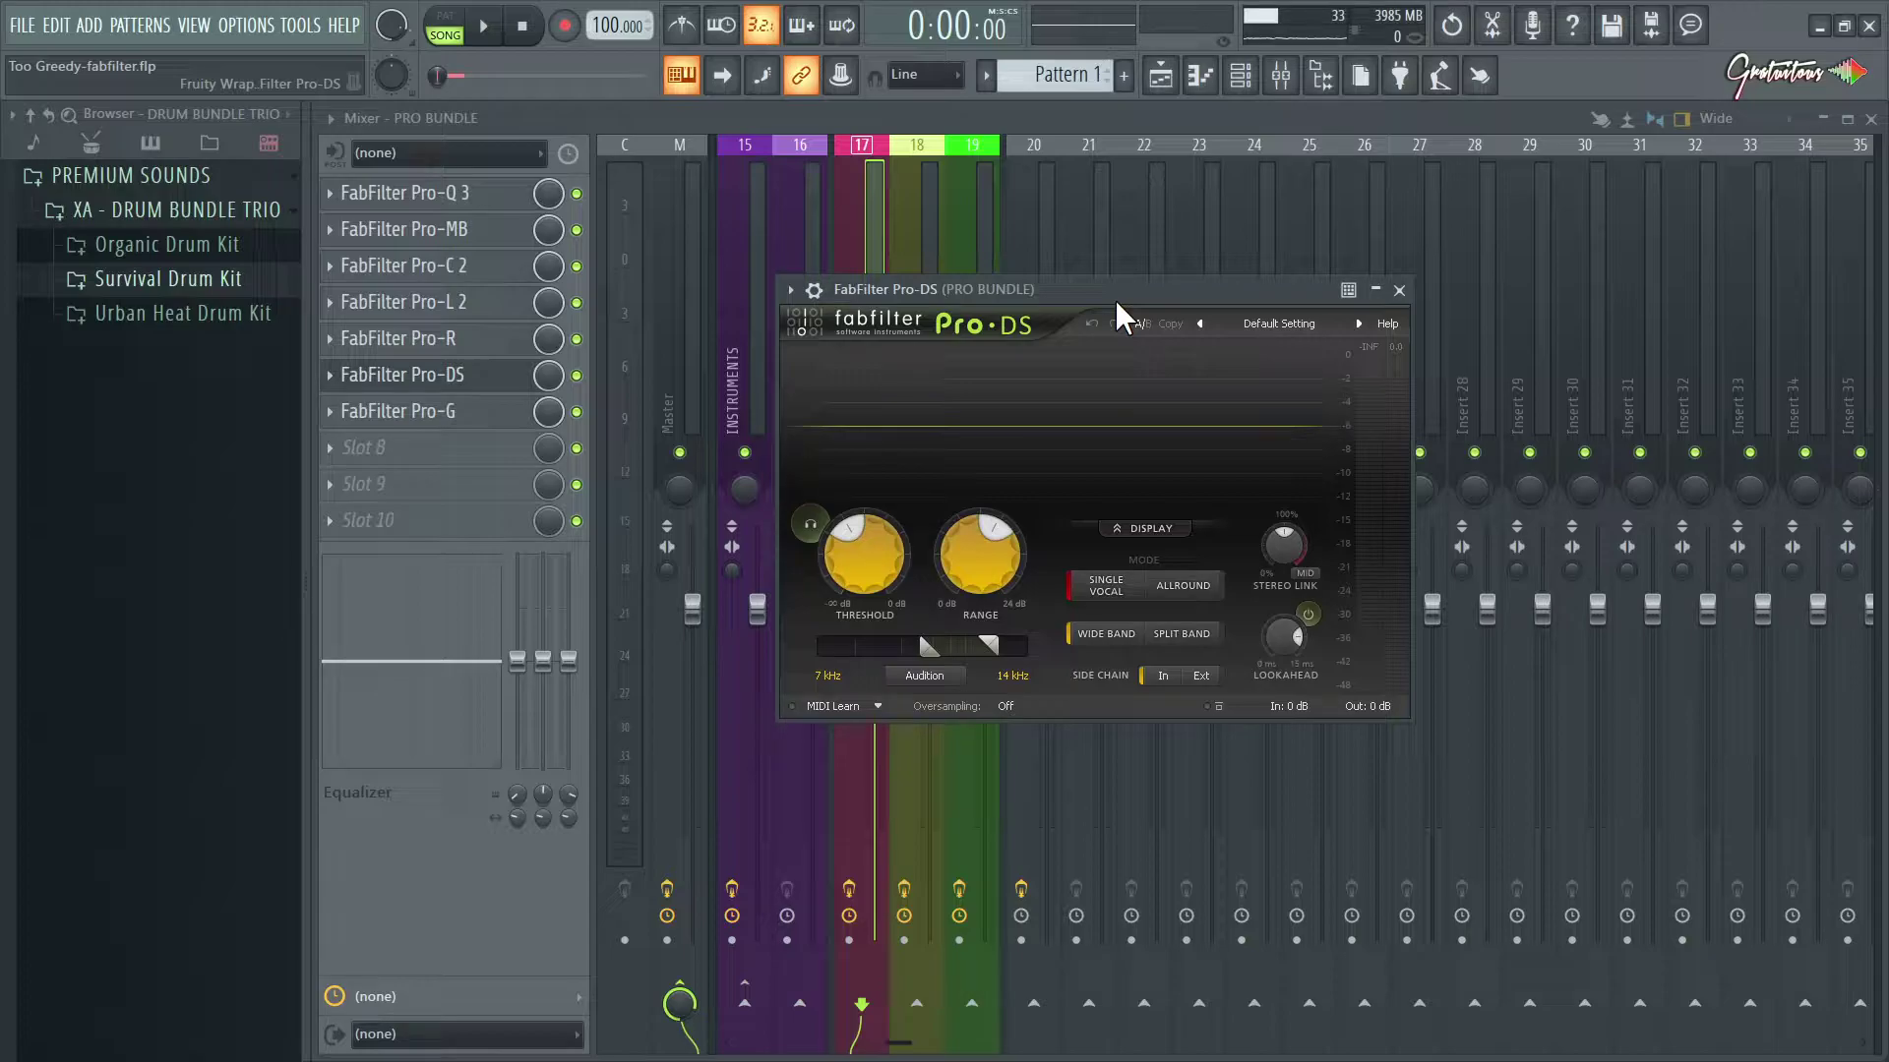
Step: Close Pro-DS and check the Pro-G gate, moving its window up before closing it
{"action": "key", "text": "Escape"}
{"action": "left_click", "coordinate": [438, 411]}
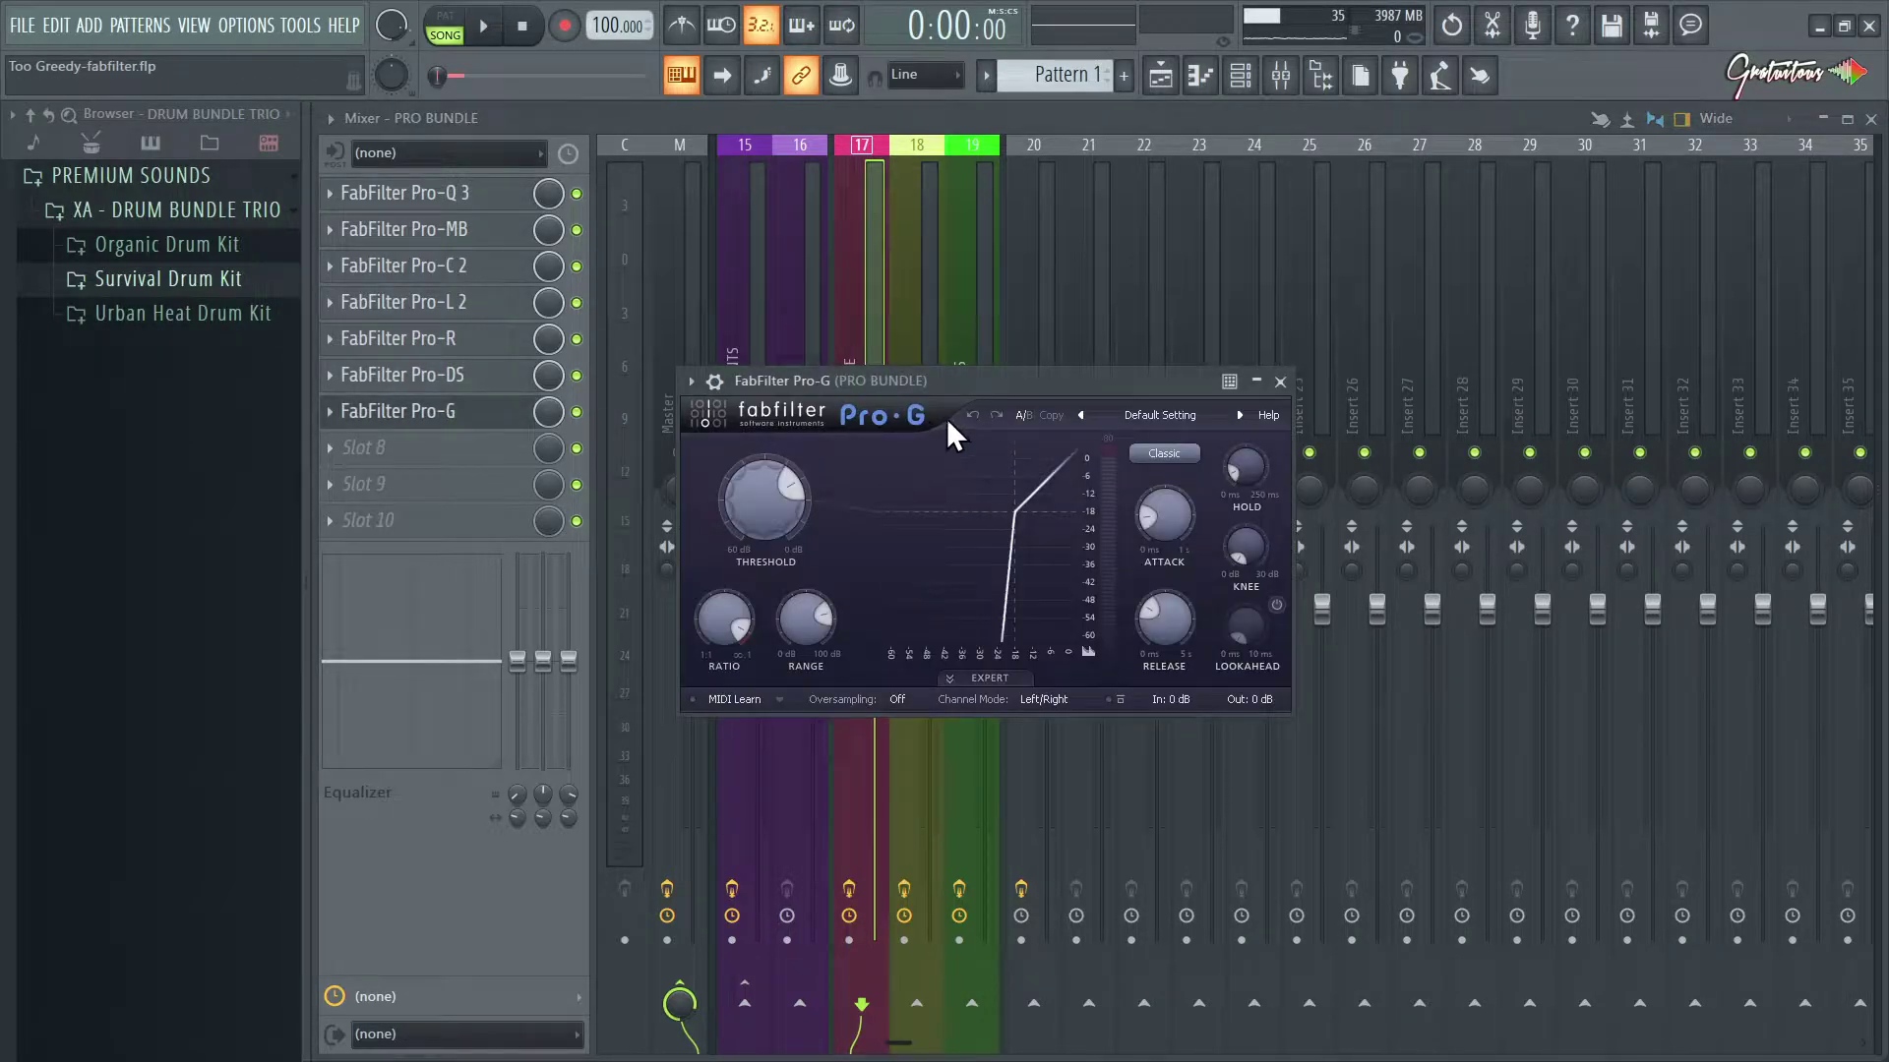
{"action": "key", "text": "Escape"}
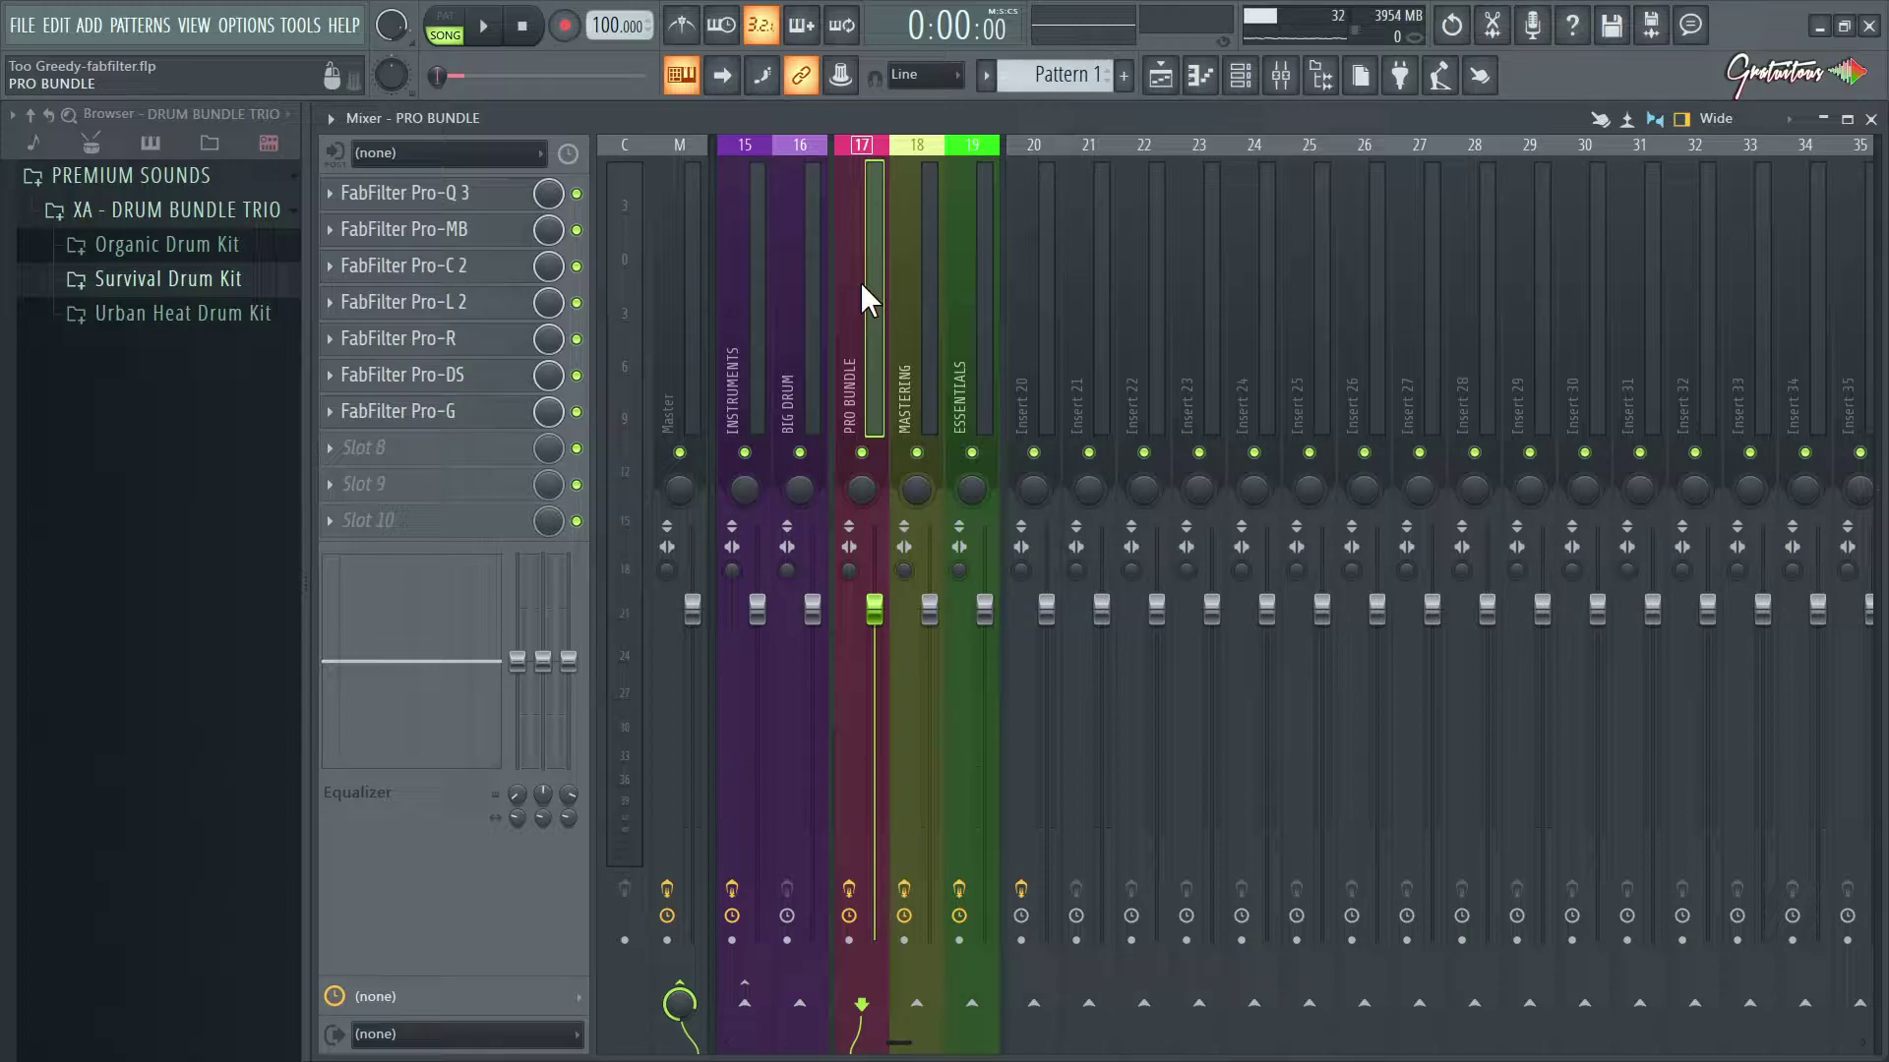
{"action": "left_click", "coordinate": [500, 413]}
{"action": "left_click_drag", "start_coordinate": [909, 379], "coordinate": [942, 351]}
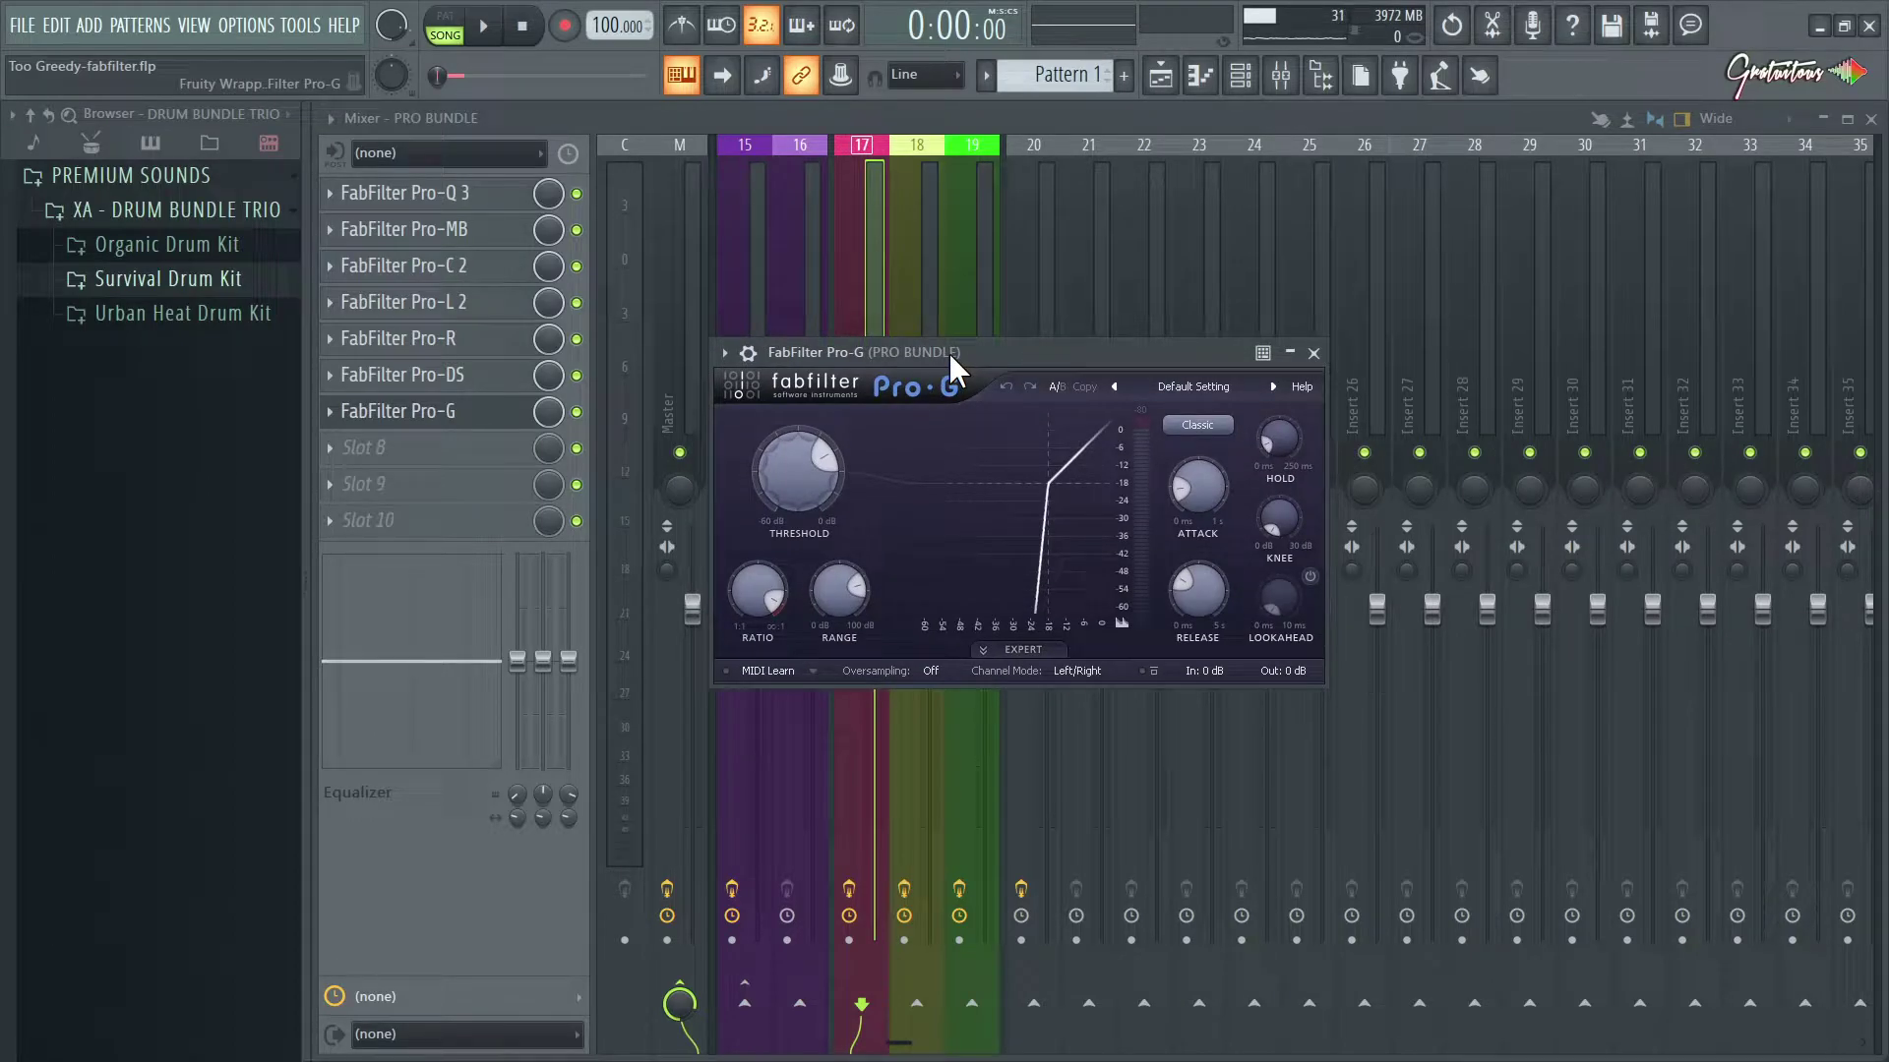
{"action": "key", "text": "Escape"}
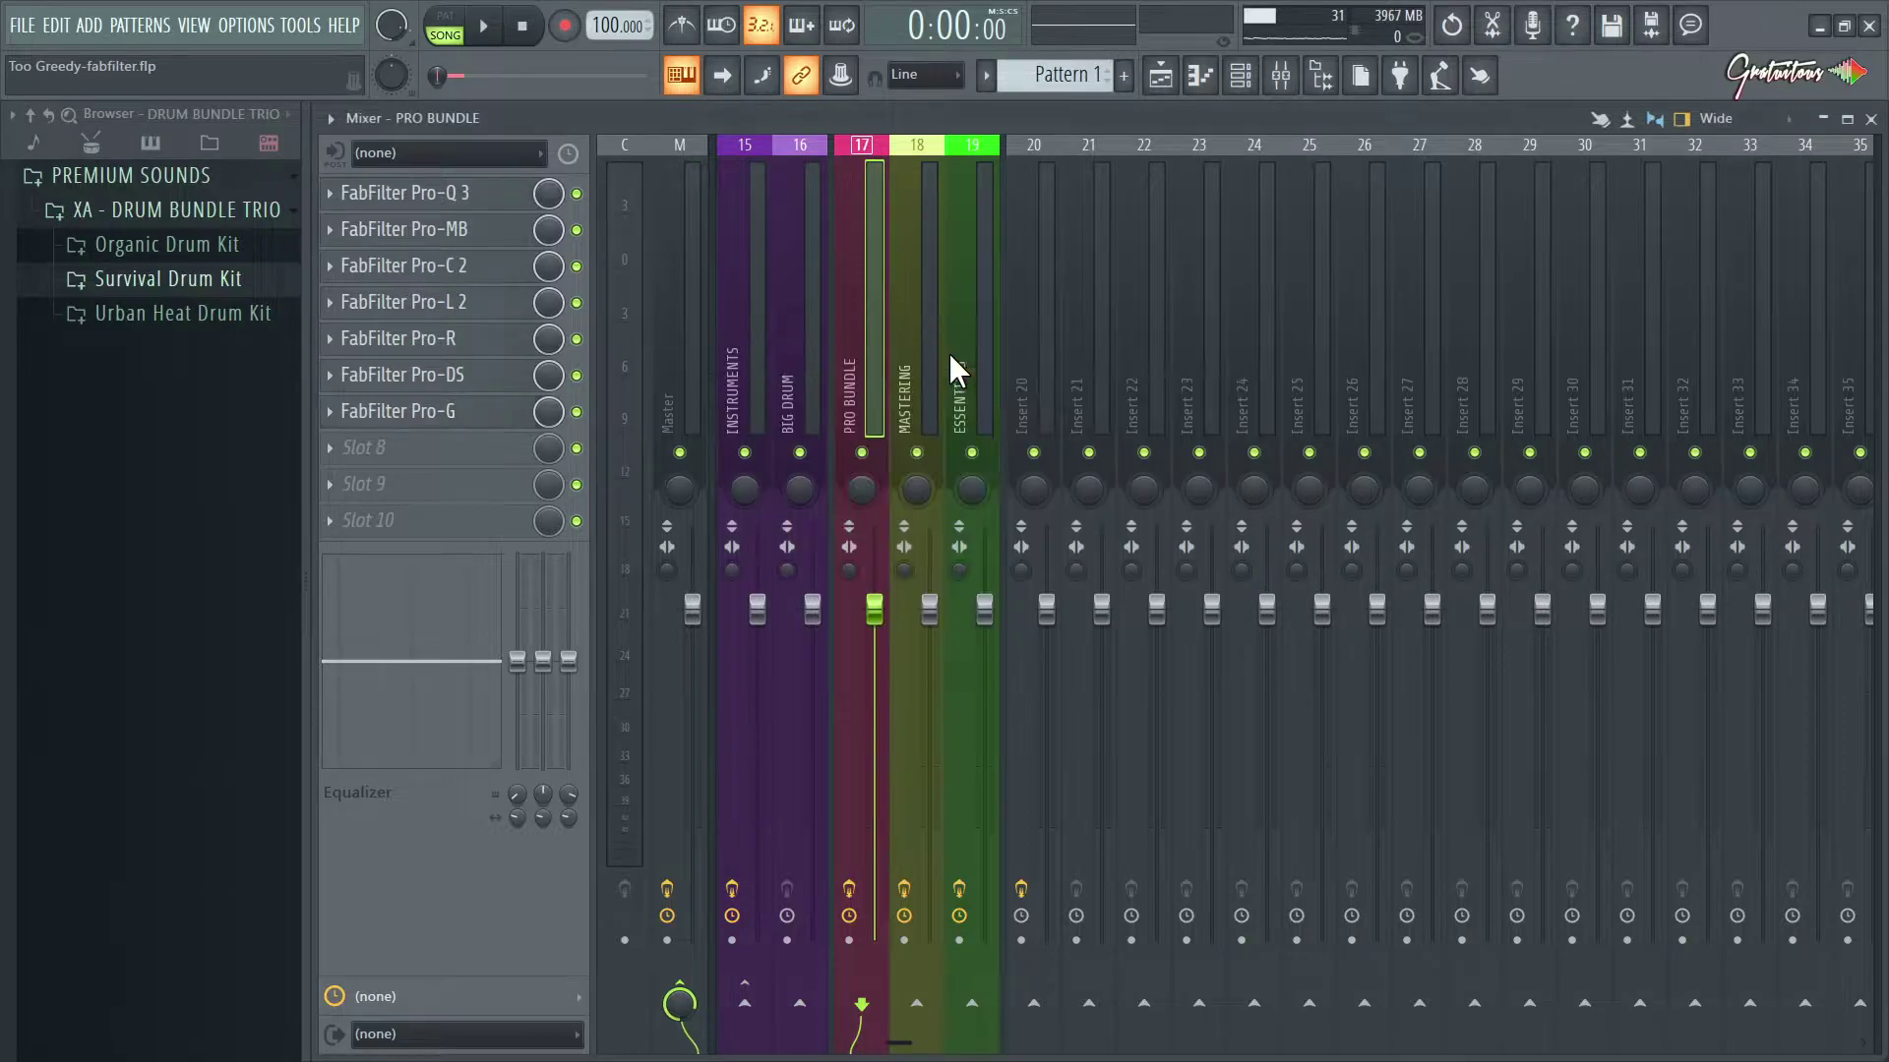
Step: Open PRO BUNDLE's Pro-MB, nudge its window upward, then close and reopen it
{"action": "left_click", "coordinate": [513, 237]}
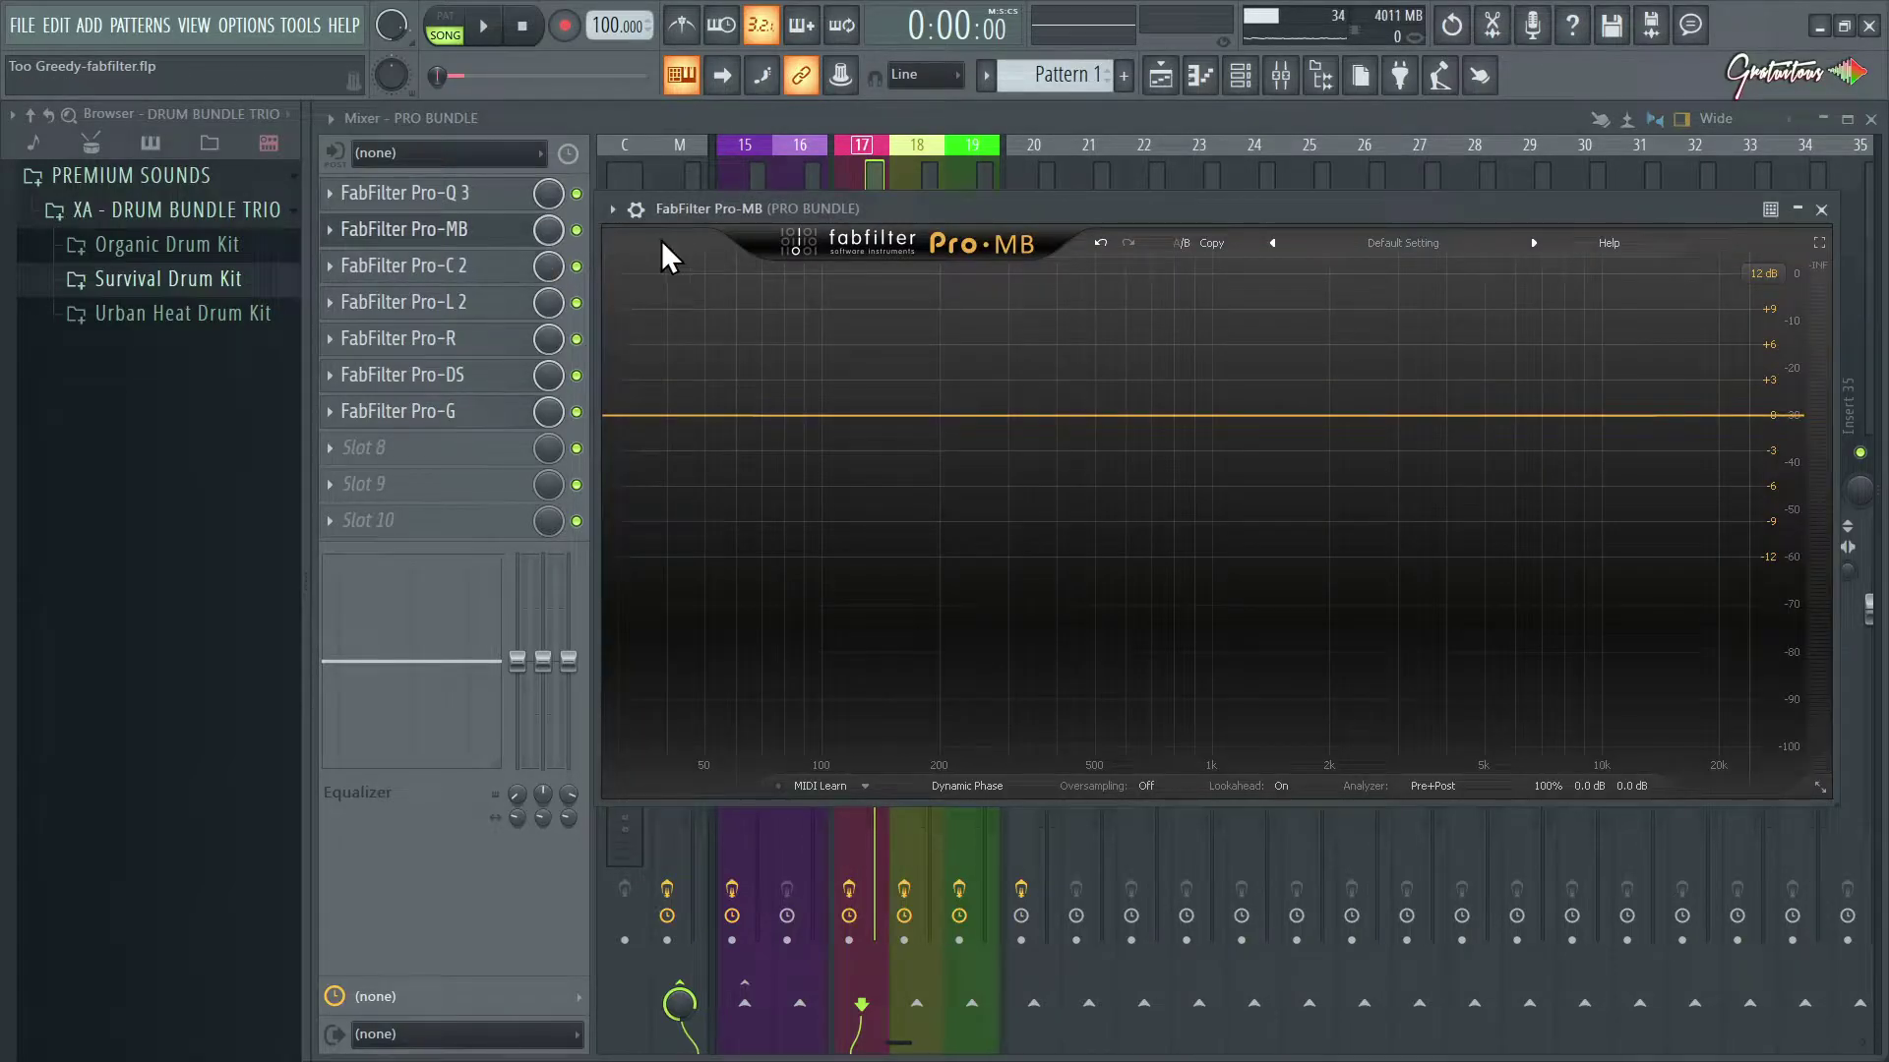
{"action": "left_click_drag", "start_coordinate": [738, 212], "coordinate": [748, 197]}
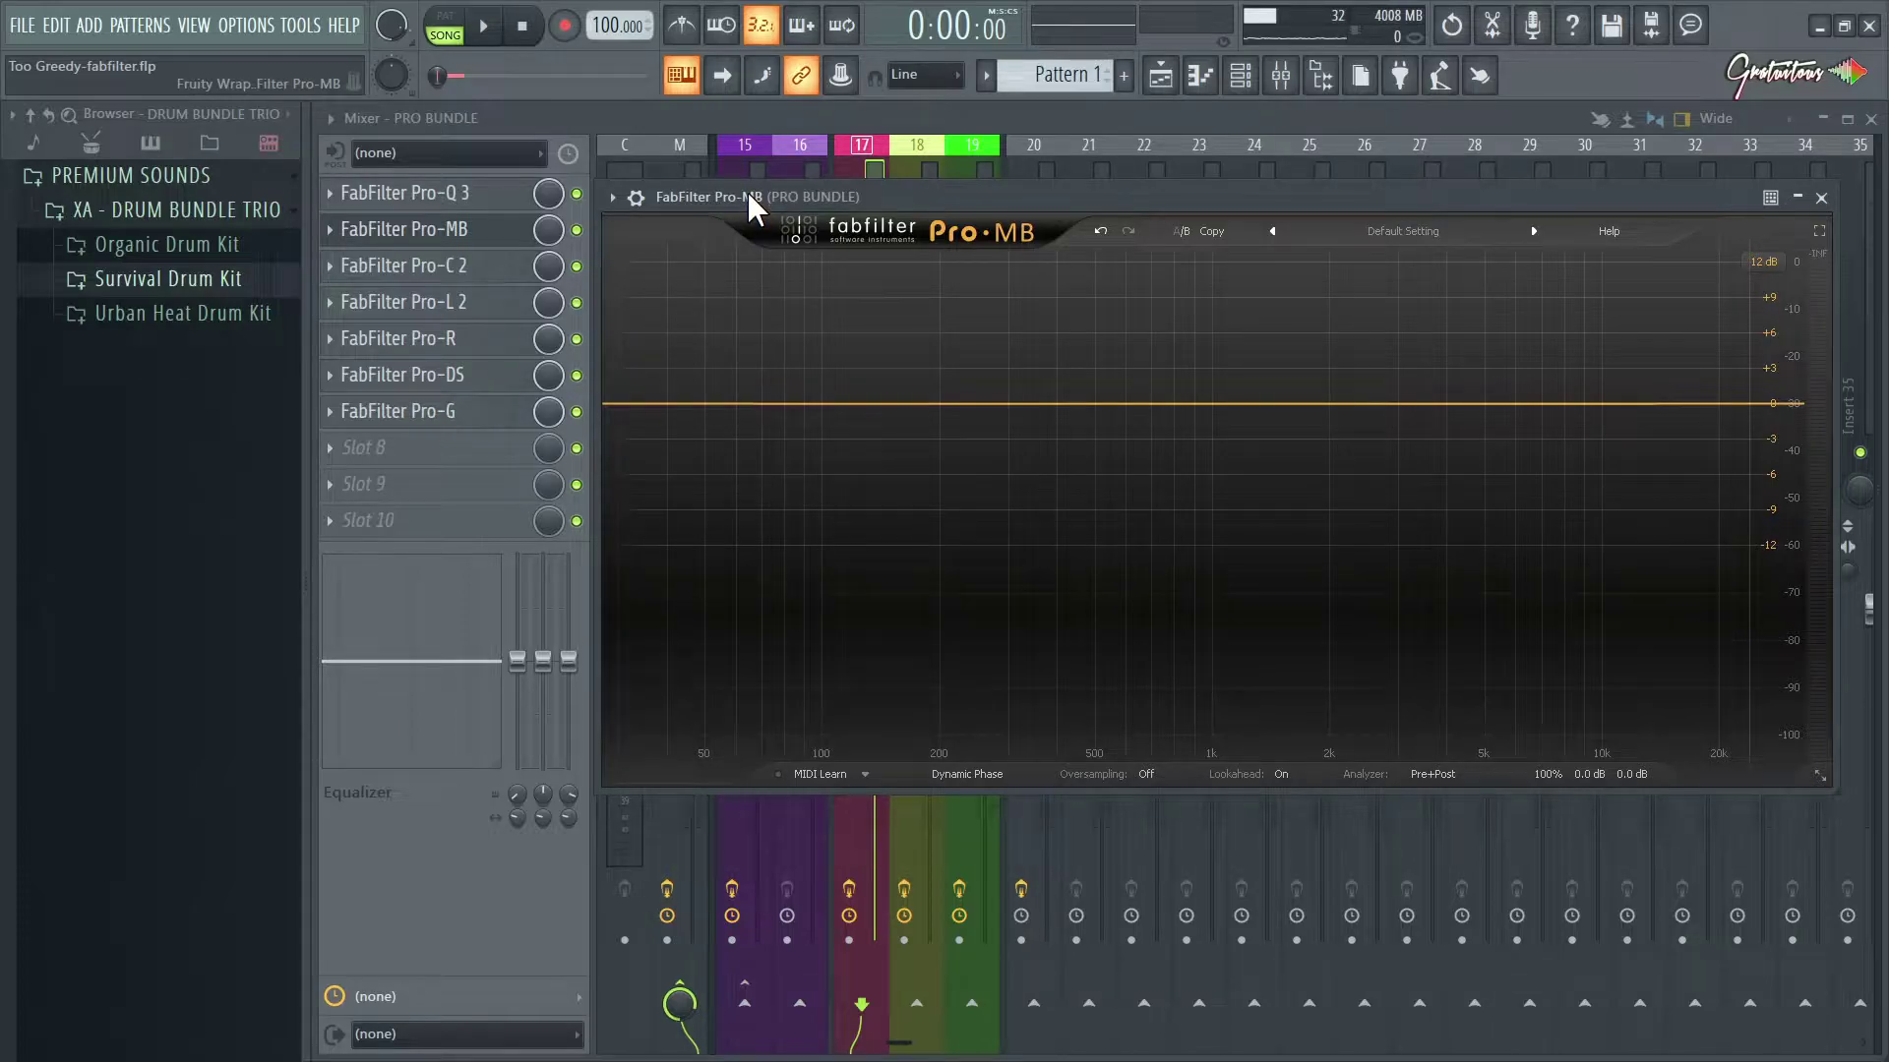
{"action": "key", "text": "Escape"}
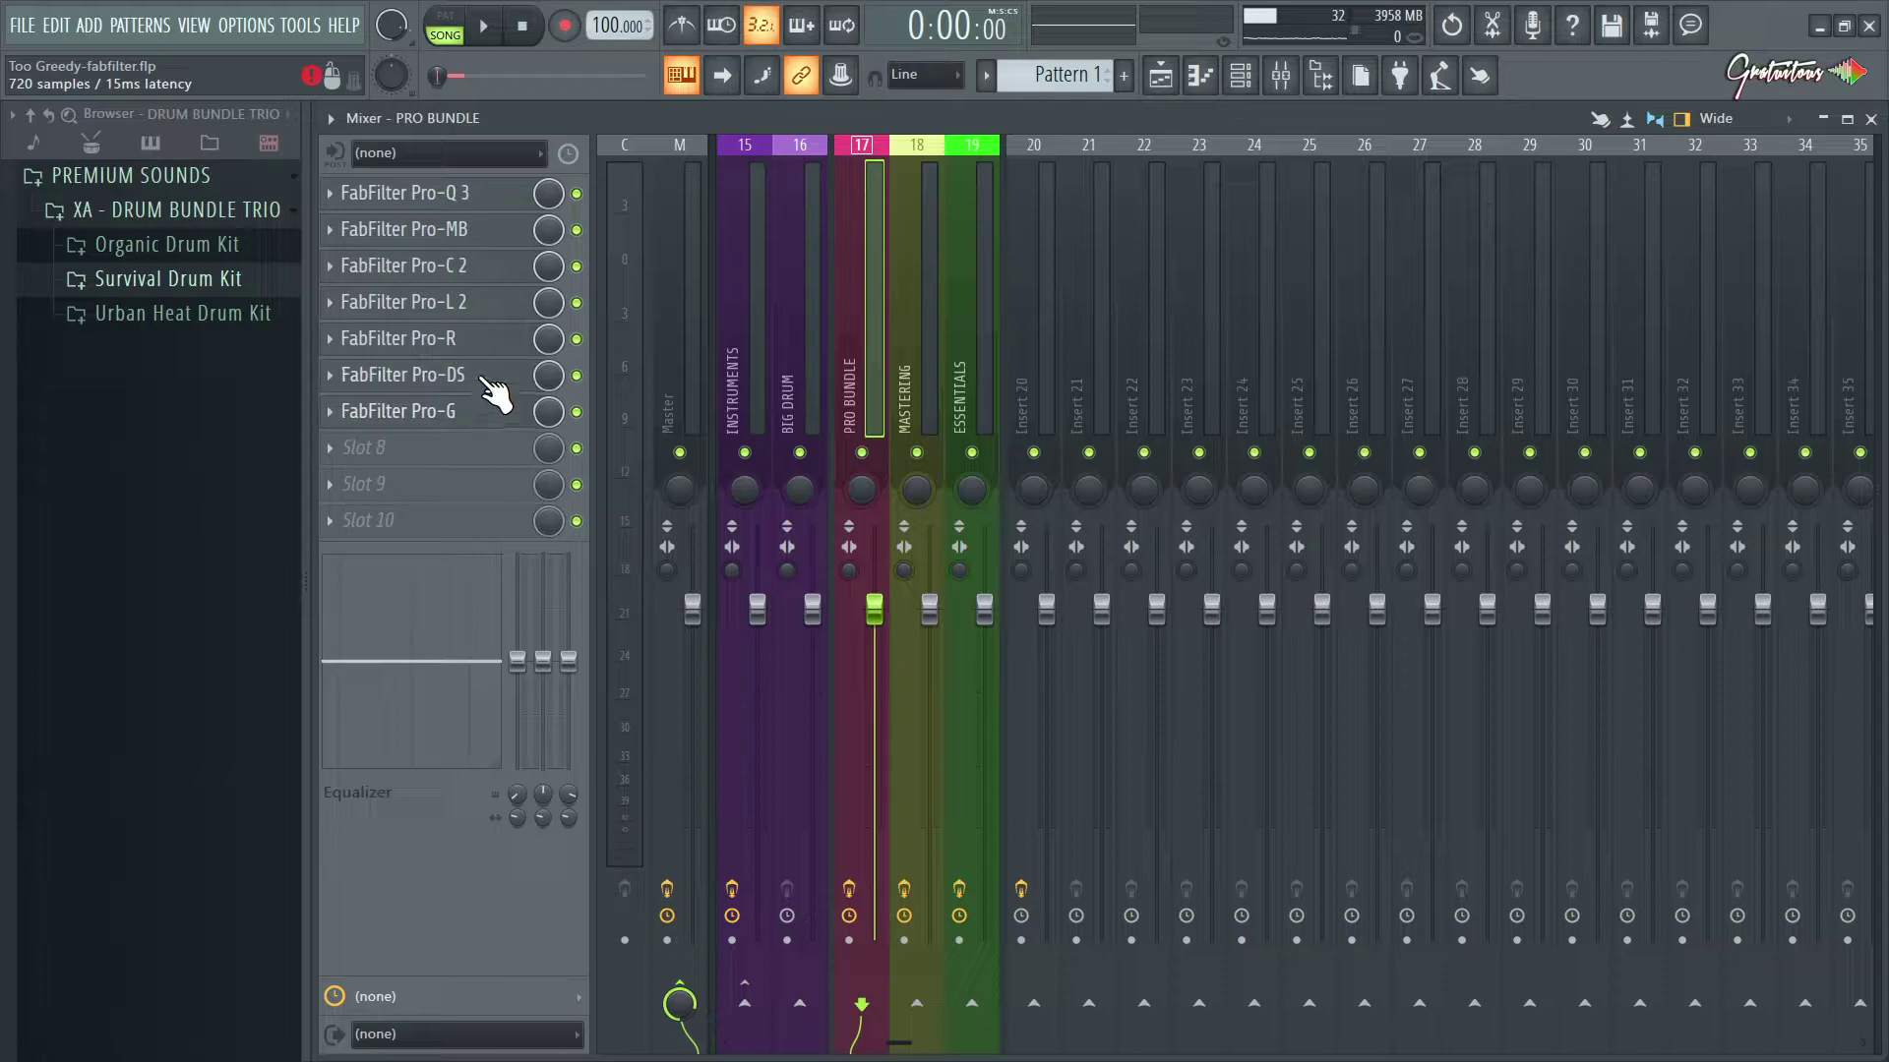
{"action": "left_click", "coordinate": [489, 236]}
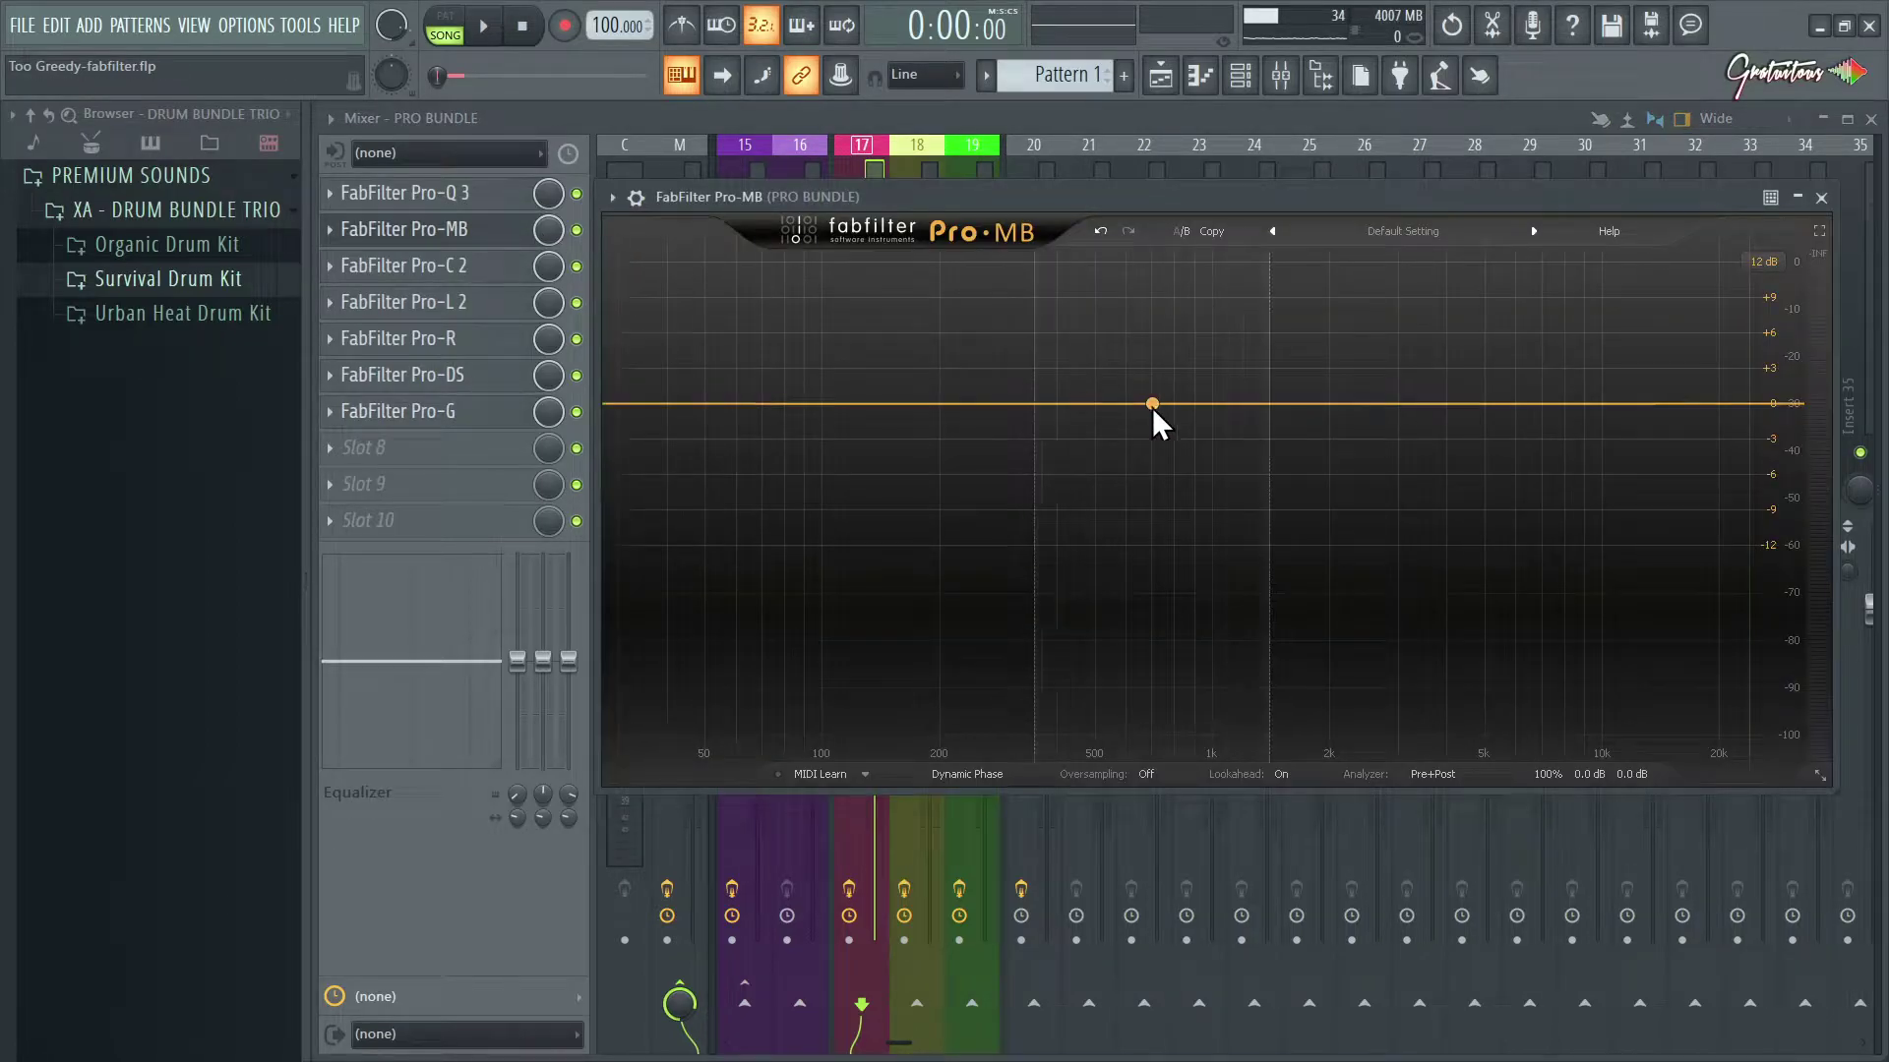
Step: Add Band 1 and stretch its crossovers across the full frequency range
{"action": "left_click", "coordinate": [1406, 399]}
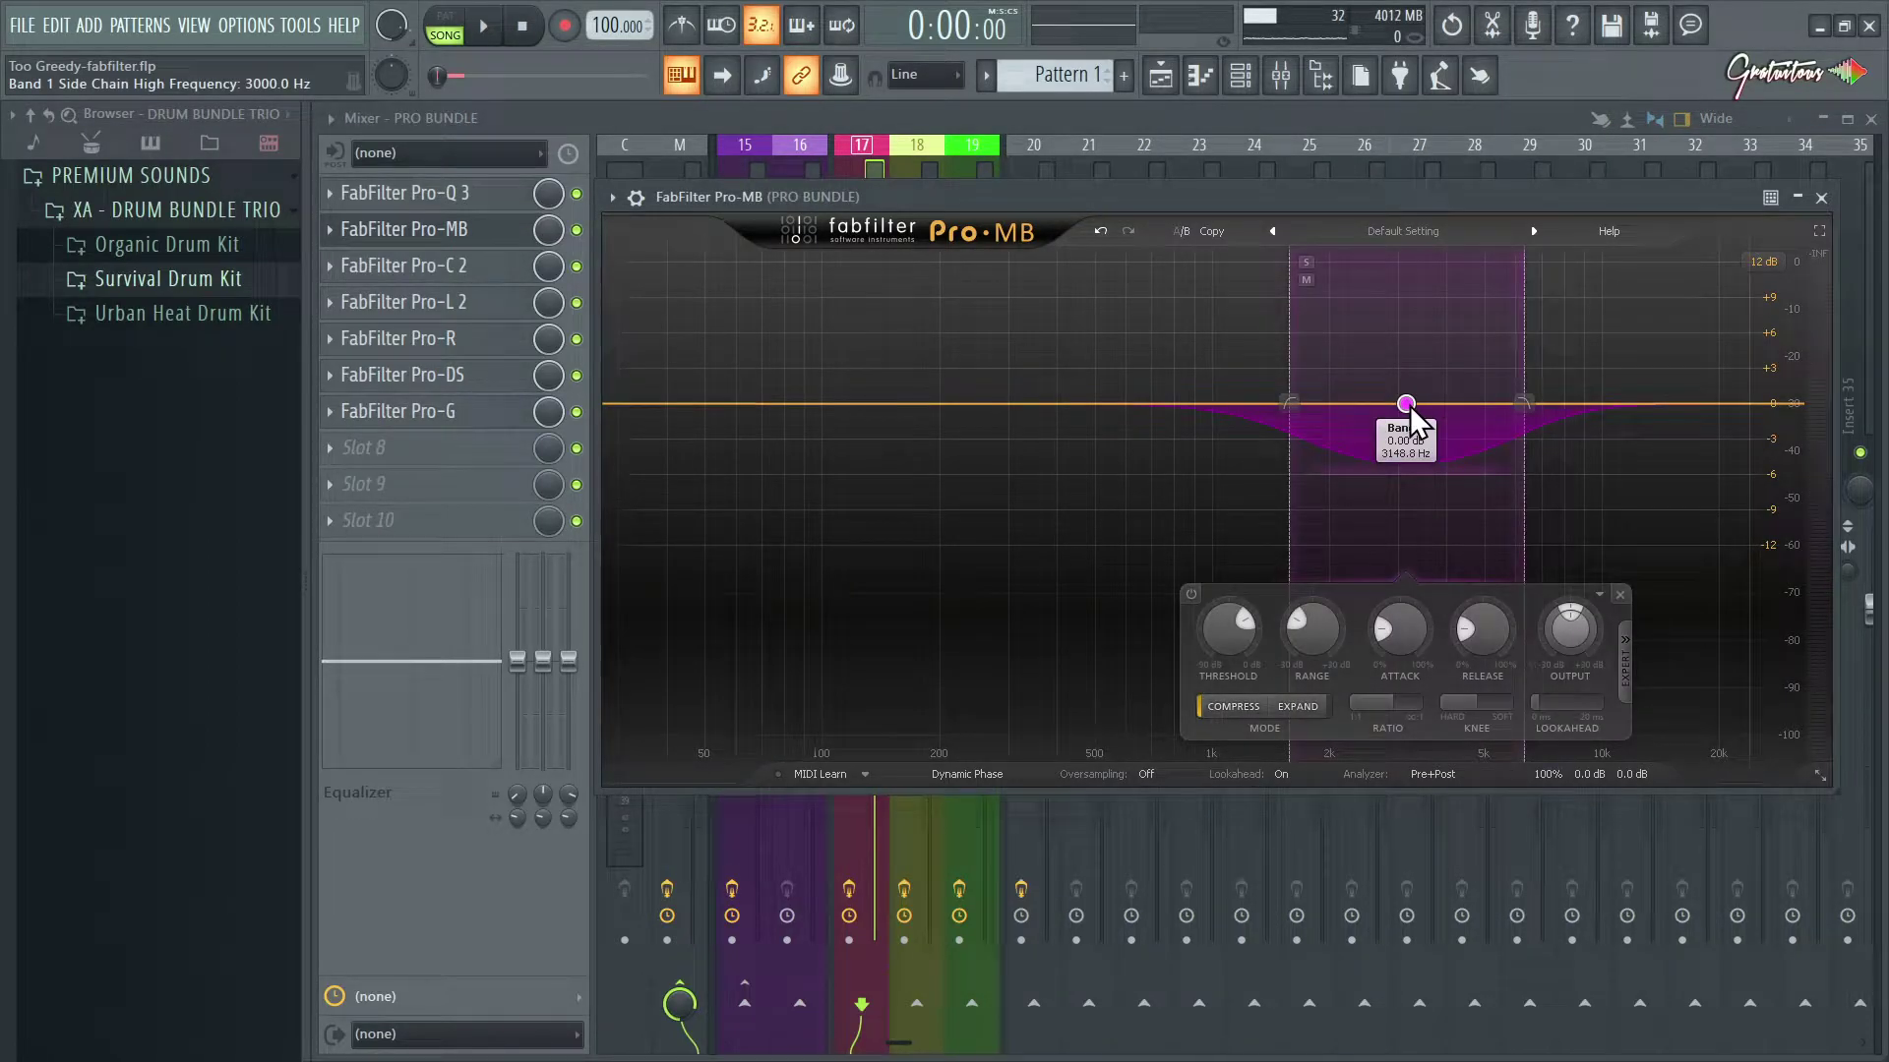
{"action": "left_click_drag", "start_coordinate": [1408, 405], "coordinate": [1373, 405]}
{"action": "left_click_drag", "start_coordinate": [1257, 379], "coordinate": [1218, 388]}
{"action": "left_click_drag", "start_coordinate": [1495, 334], "coordinate": [1517, 329]}
{"action": "left_click_drag", "start_coordinate": [1278, 374], "coordinate": [605, 352]}
{"action": "left_click_drag", "start_coordinate": [1278, 351], "coordinate": [1815, 350]}
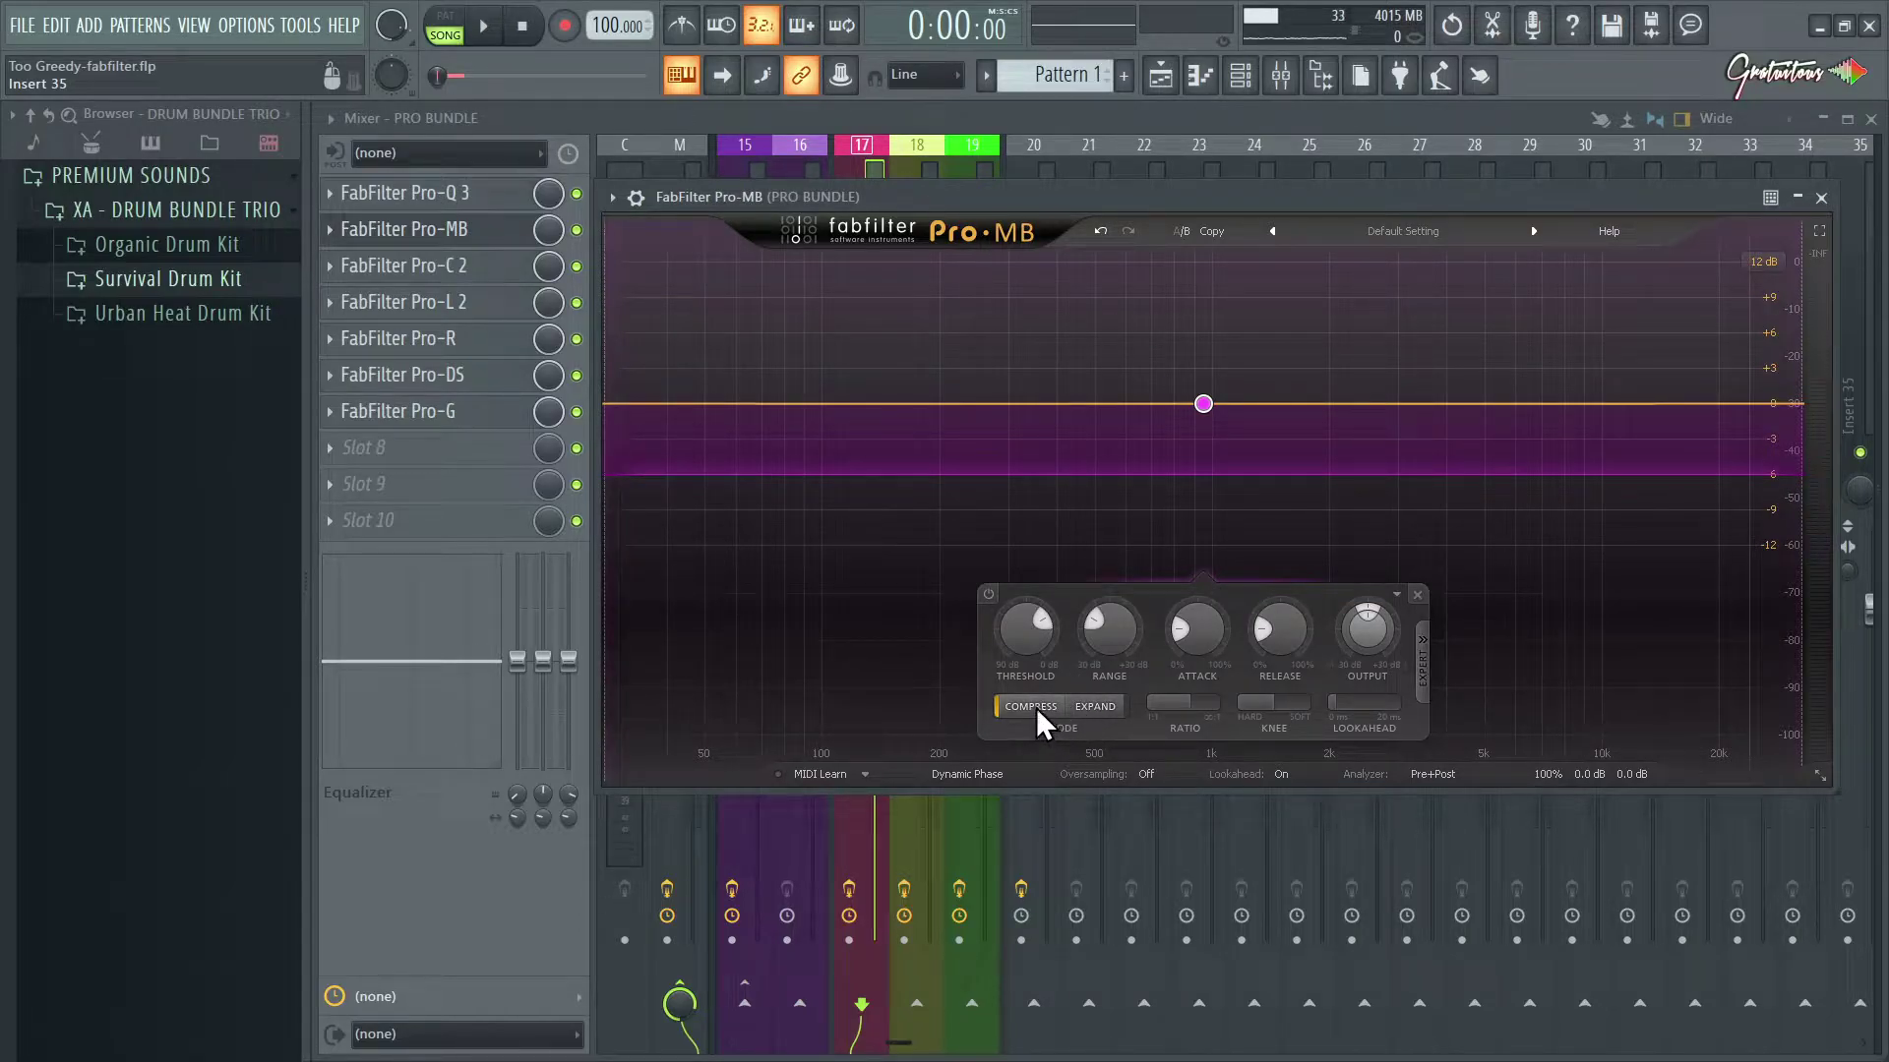
Step: Switch Band 1 to Expand mode with a 7.03:1 ratio
{"action": "left_click_drag", "start_coordinate": [1177, 705], "coordinate": [1183, 705]}
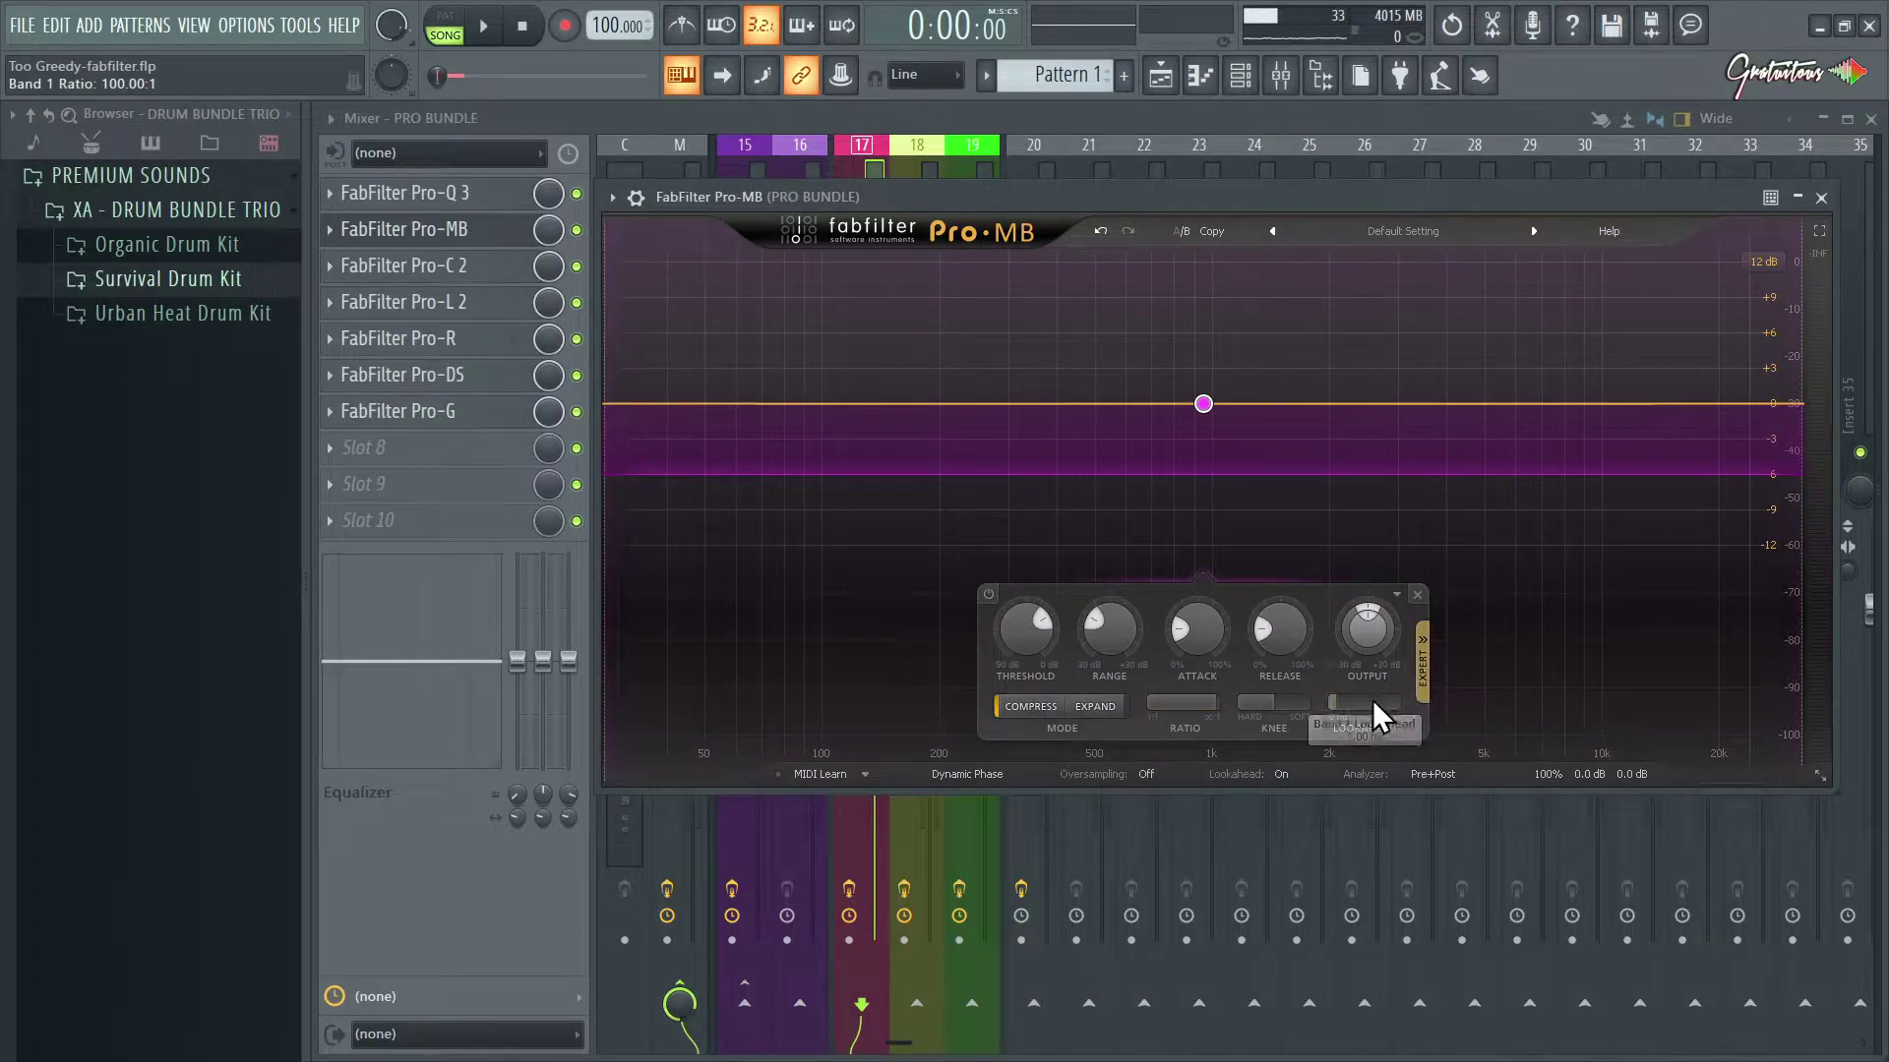
{"action": "left_click", "coordinate": [1109, 709]}
{"action": "left_click_drag", "start_coordinate": [1208, 698], "coordinate": [1482, 697]}
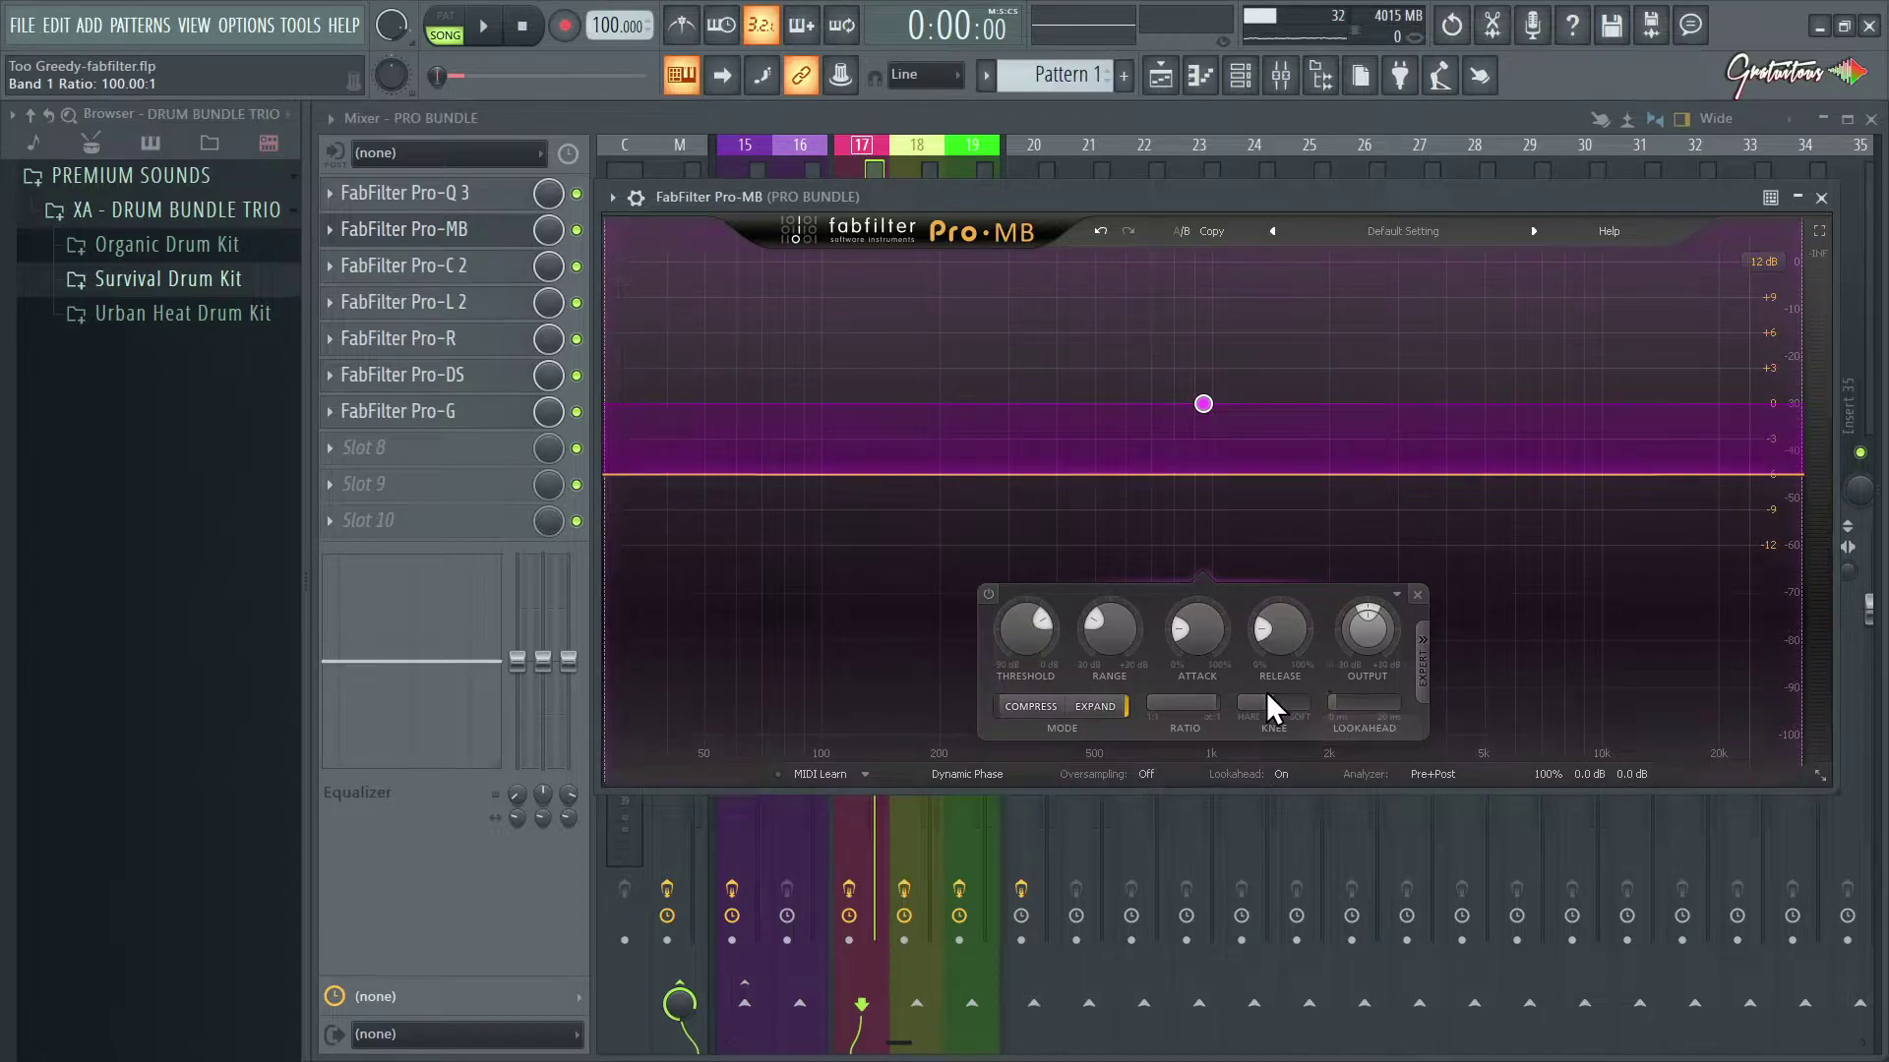
Step: Browse Pro-MB's Help Topics, reading the Overview and Knobs pages, then close help
{"action": "left_click", "coordinate": [1611, 232]}
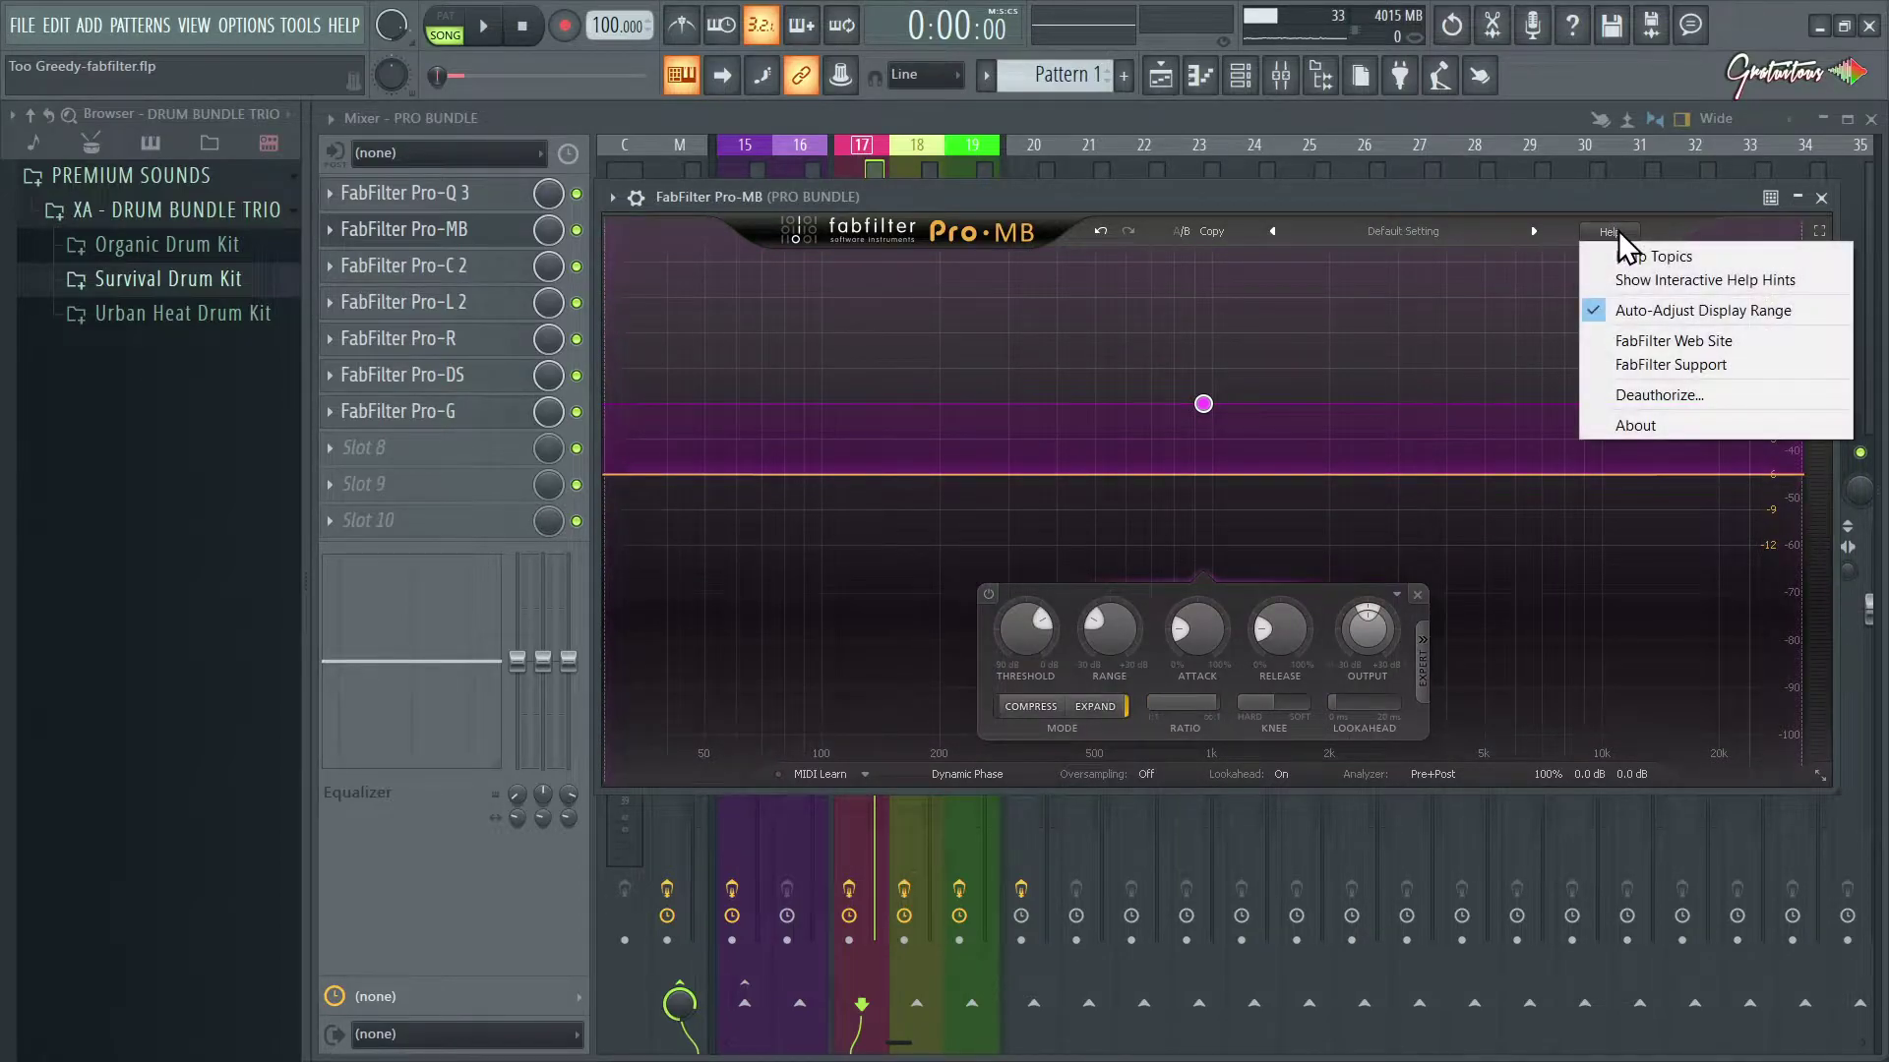
{"action": "left_click", "coordinate": [1709, 254]}
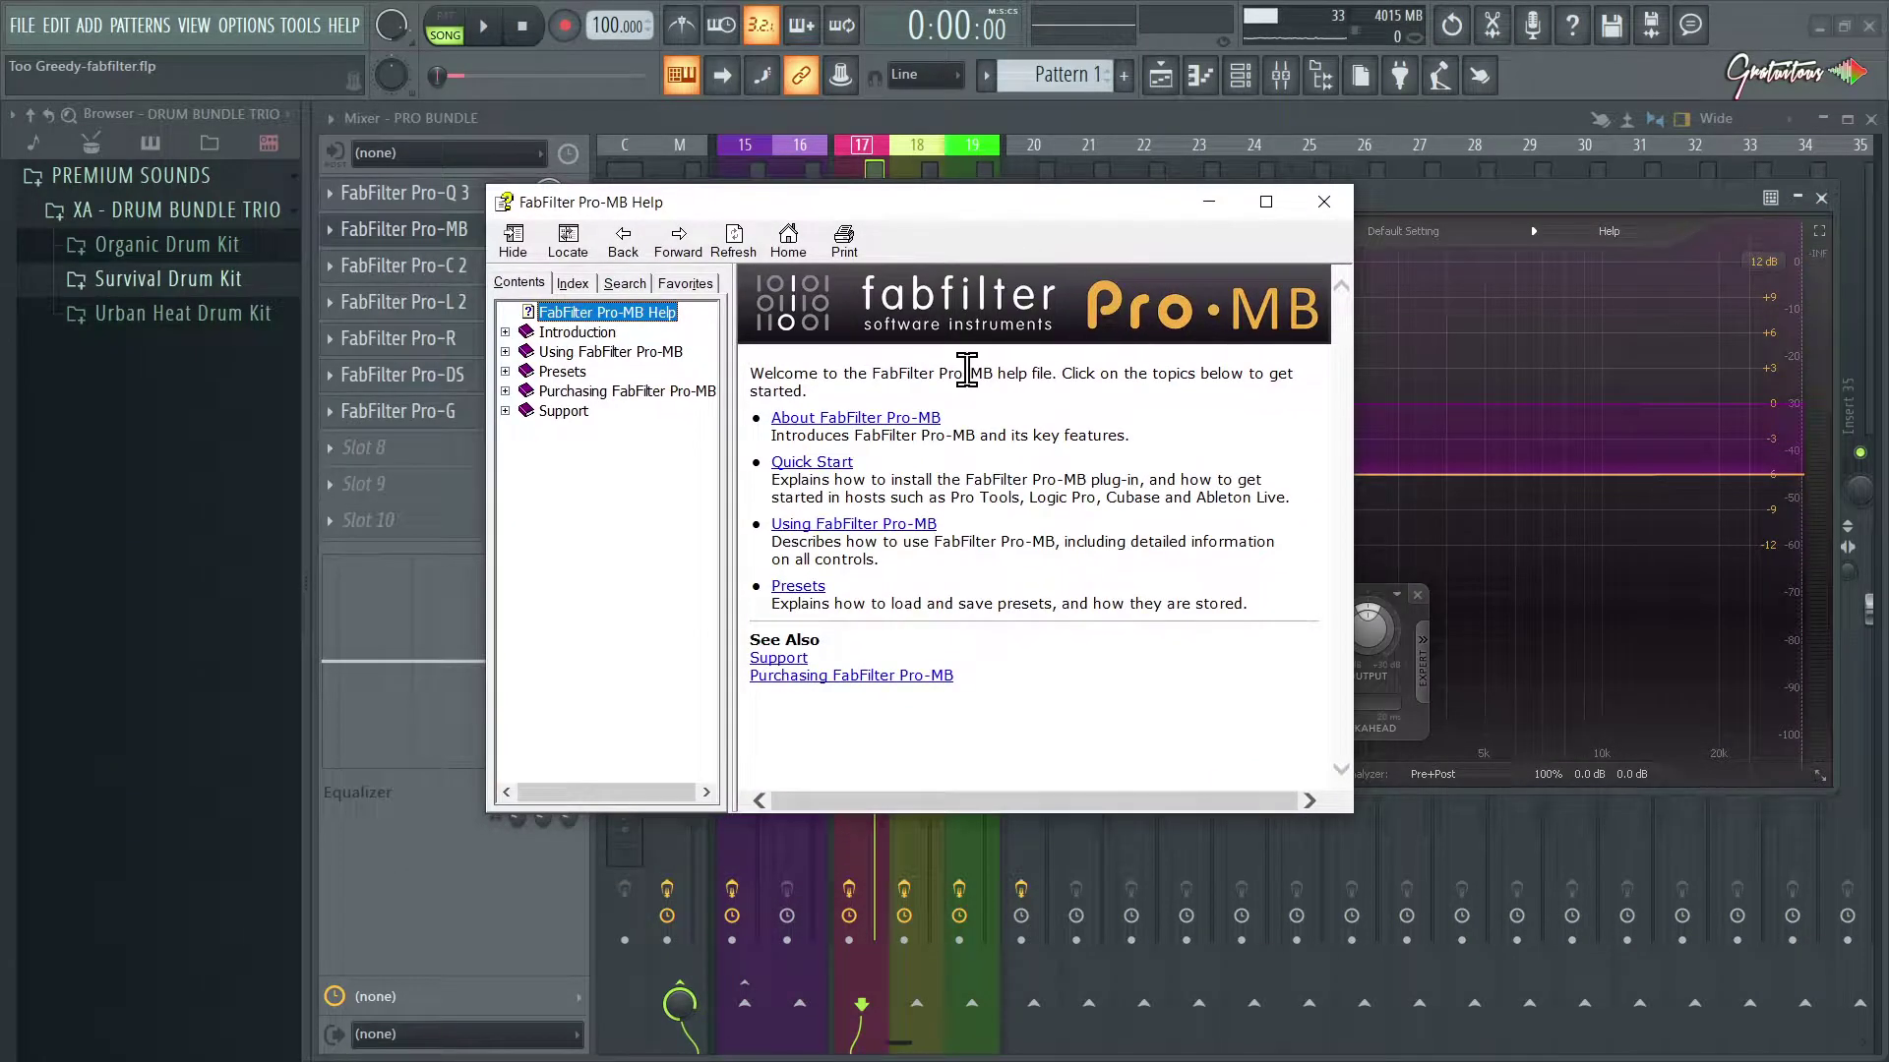
{"action": "left_click", "coordinate": [505, 351]}
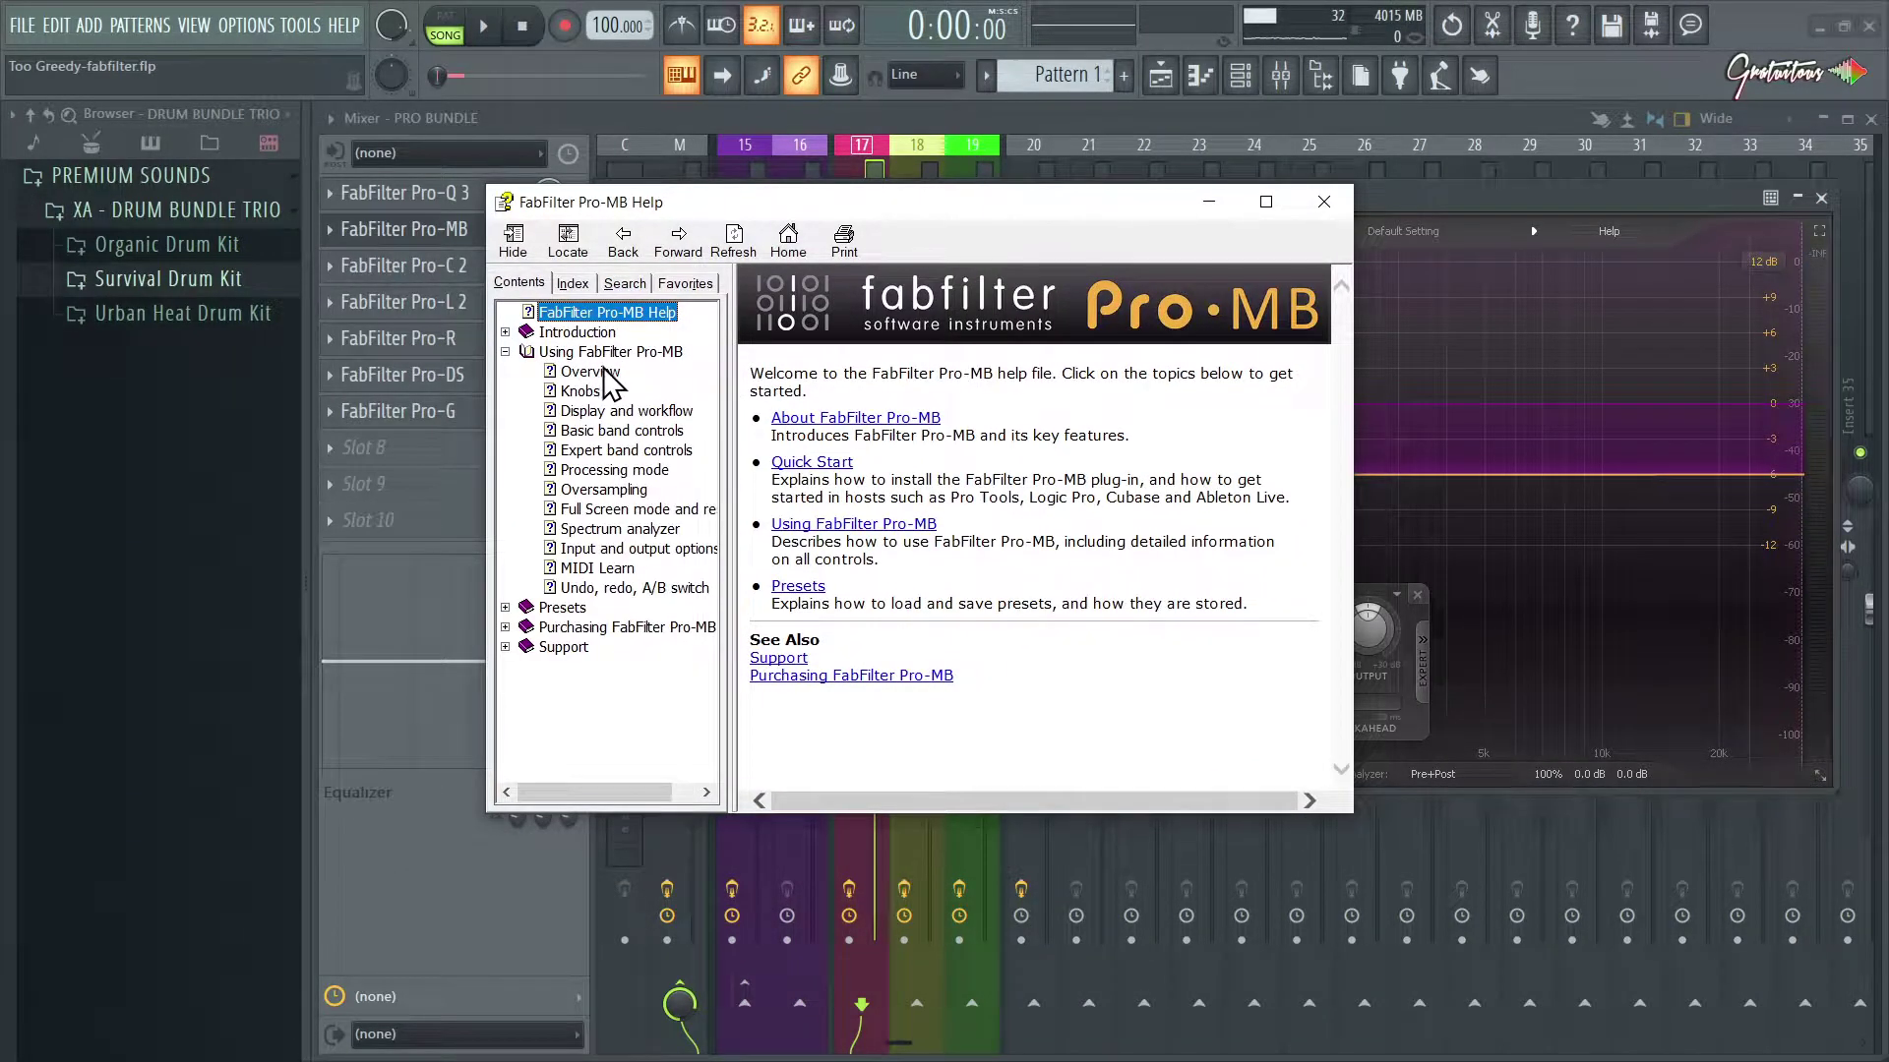
{"action": "left_click", "coordinate": [602, 373]}
{"action": "scroll", "coordinate": [966, 387], "scroll_direction": "down", "scroll_amount": 3}
{"action": "scroll", "coordinate": [983, 488], "scroll_direction": "down", "scroll_amount": 2}
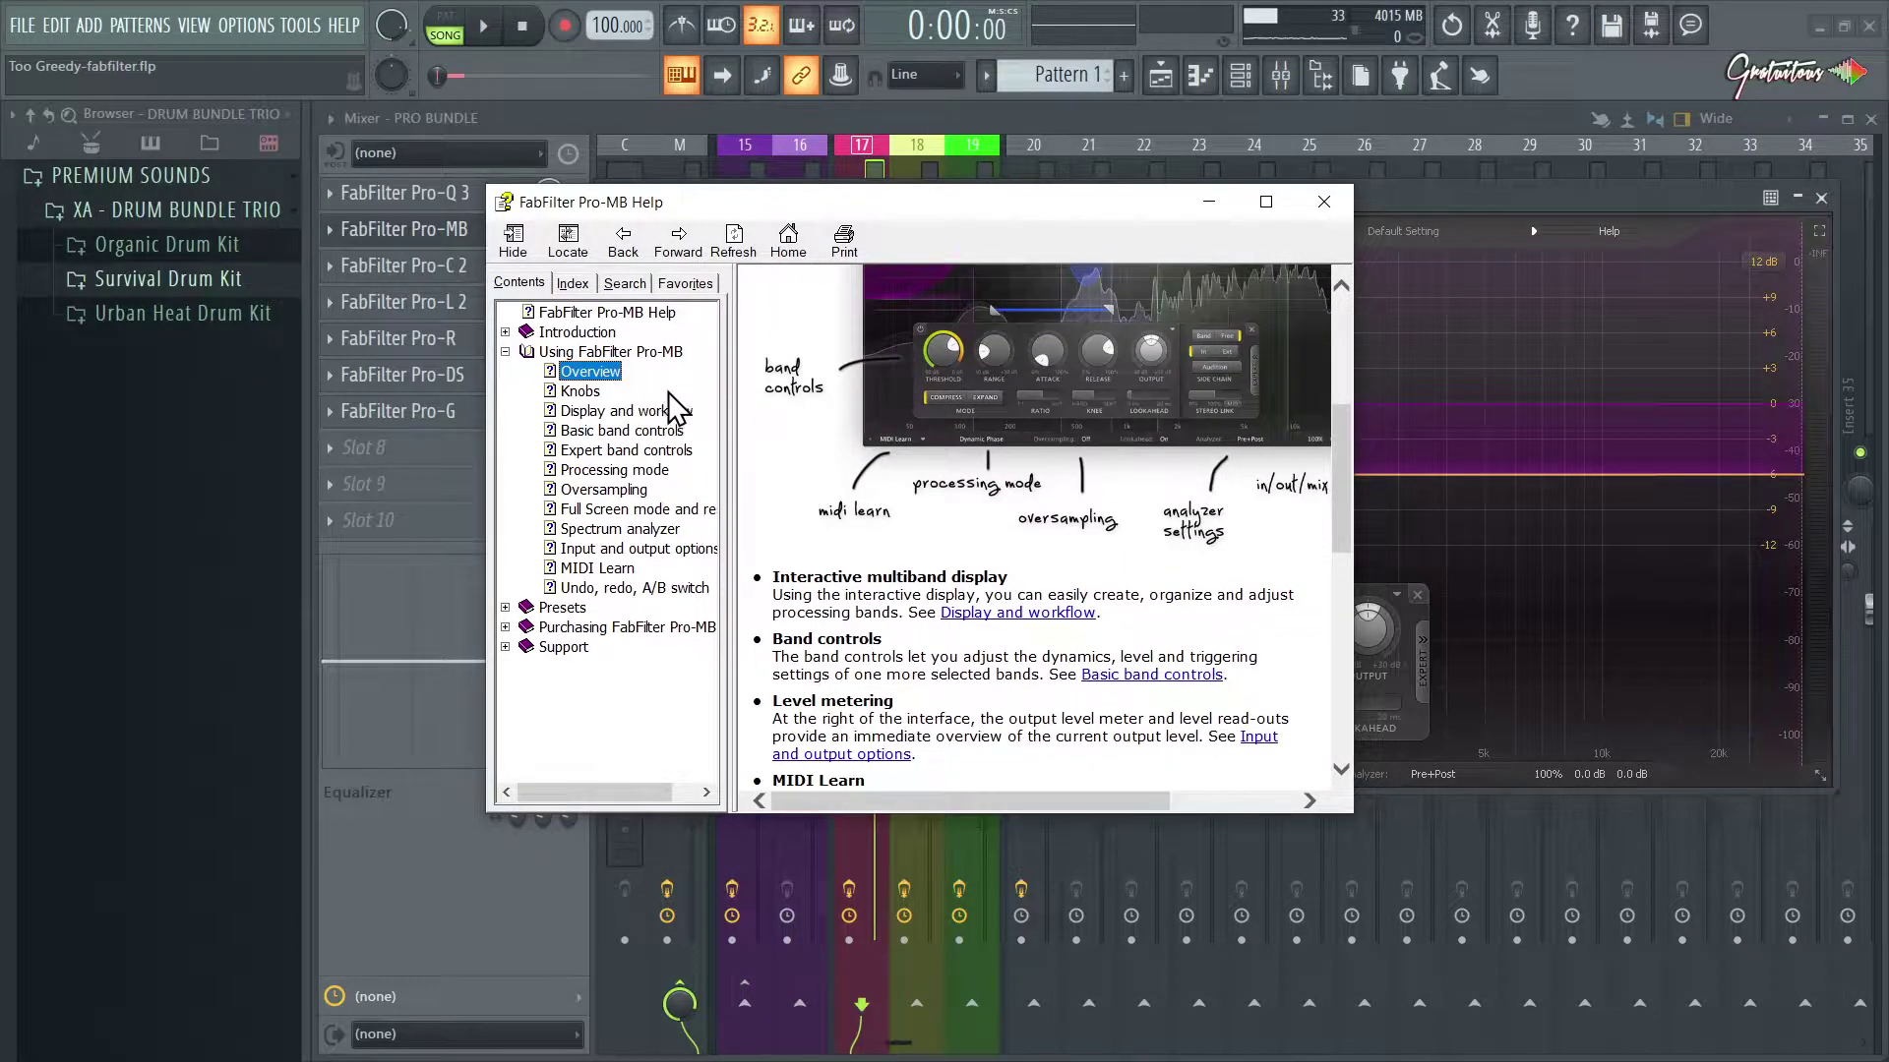
{"action": "left_click", "coordinate": [580, 391]}
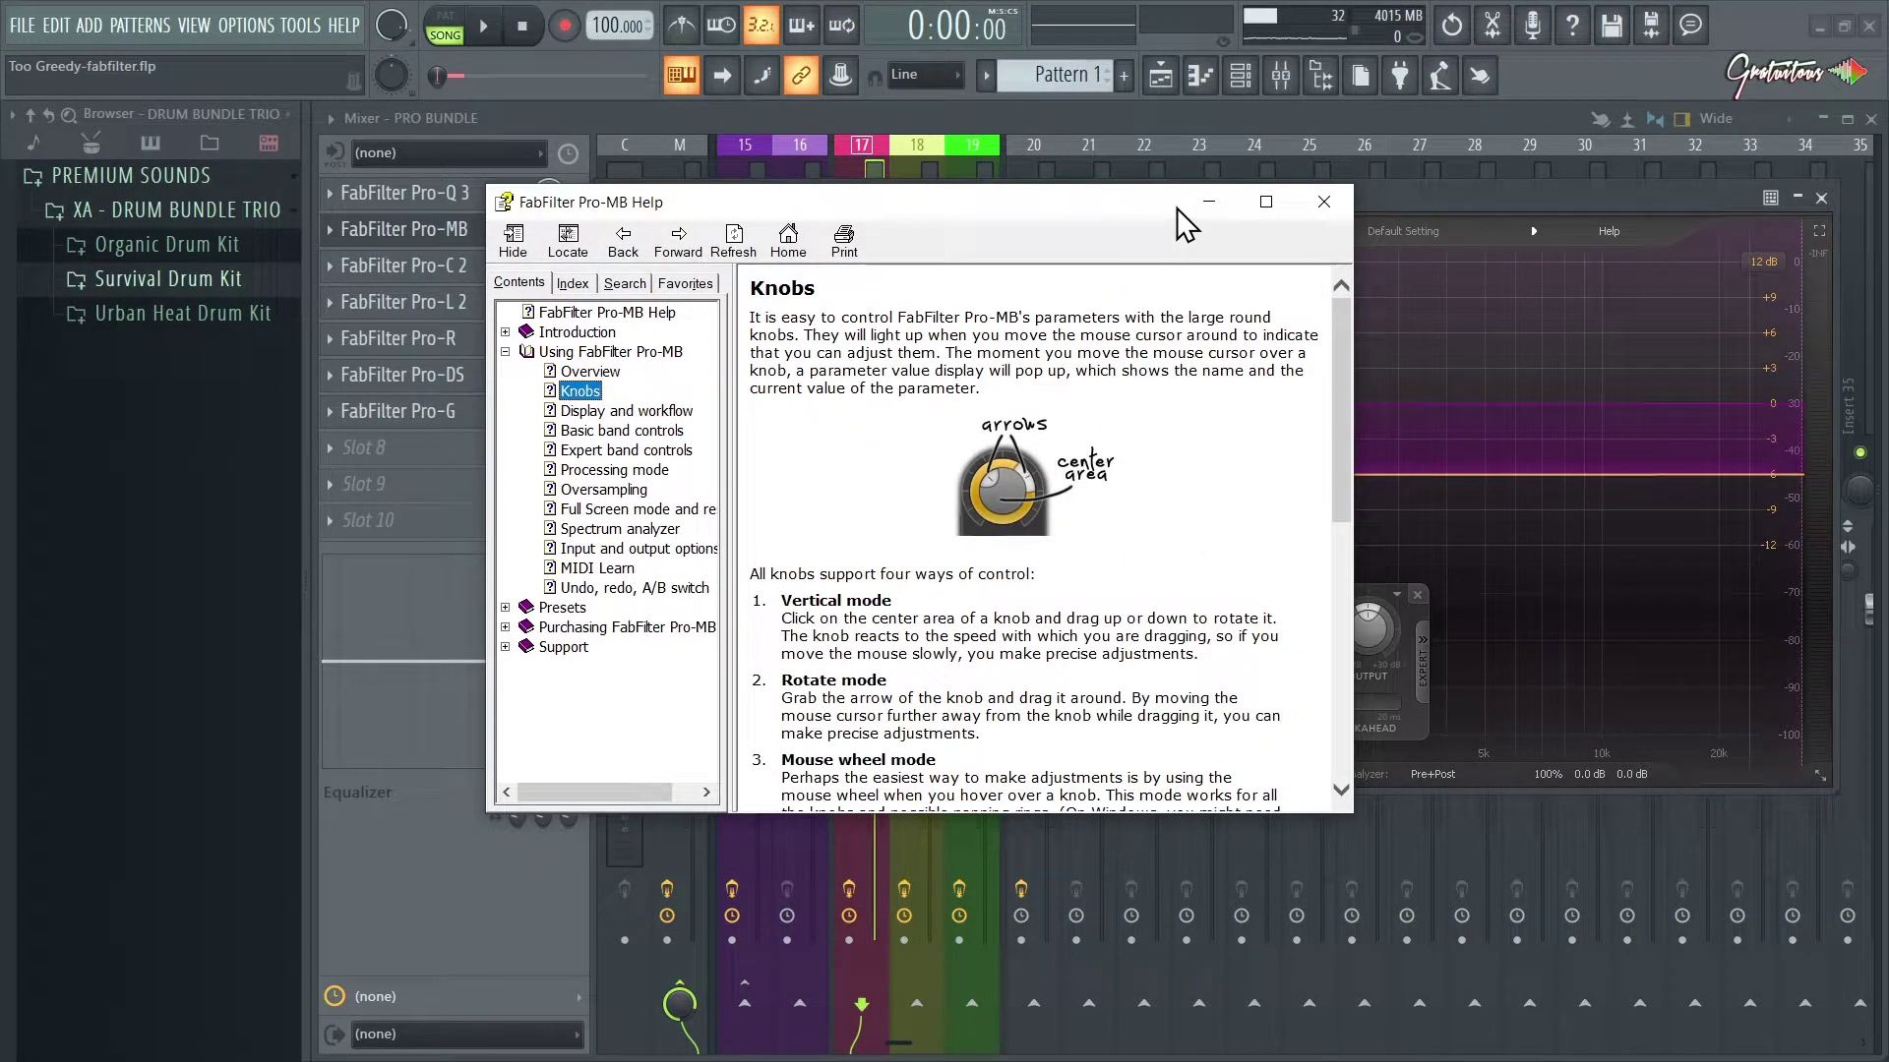
{"action": "left_click", "coordinate": [1323, 203]}
Step: Move the Pro-MB window, toggle full screen, and close the plugin
{"action": "left_click_drag", "start_coordinate": [1482, 194], "coordinate": [1461, 185]}
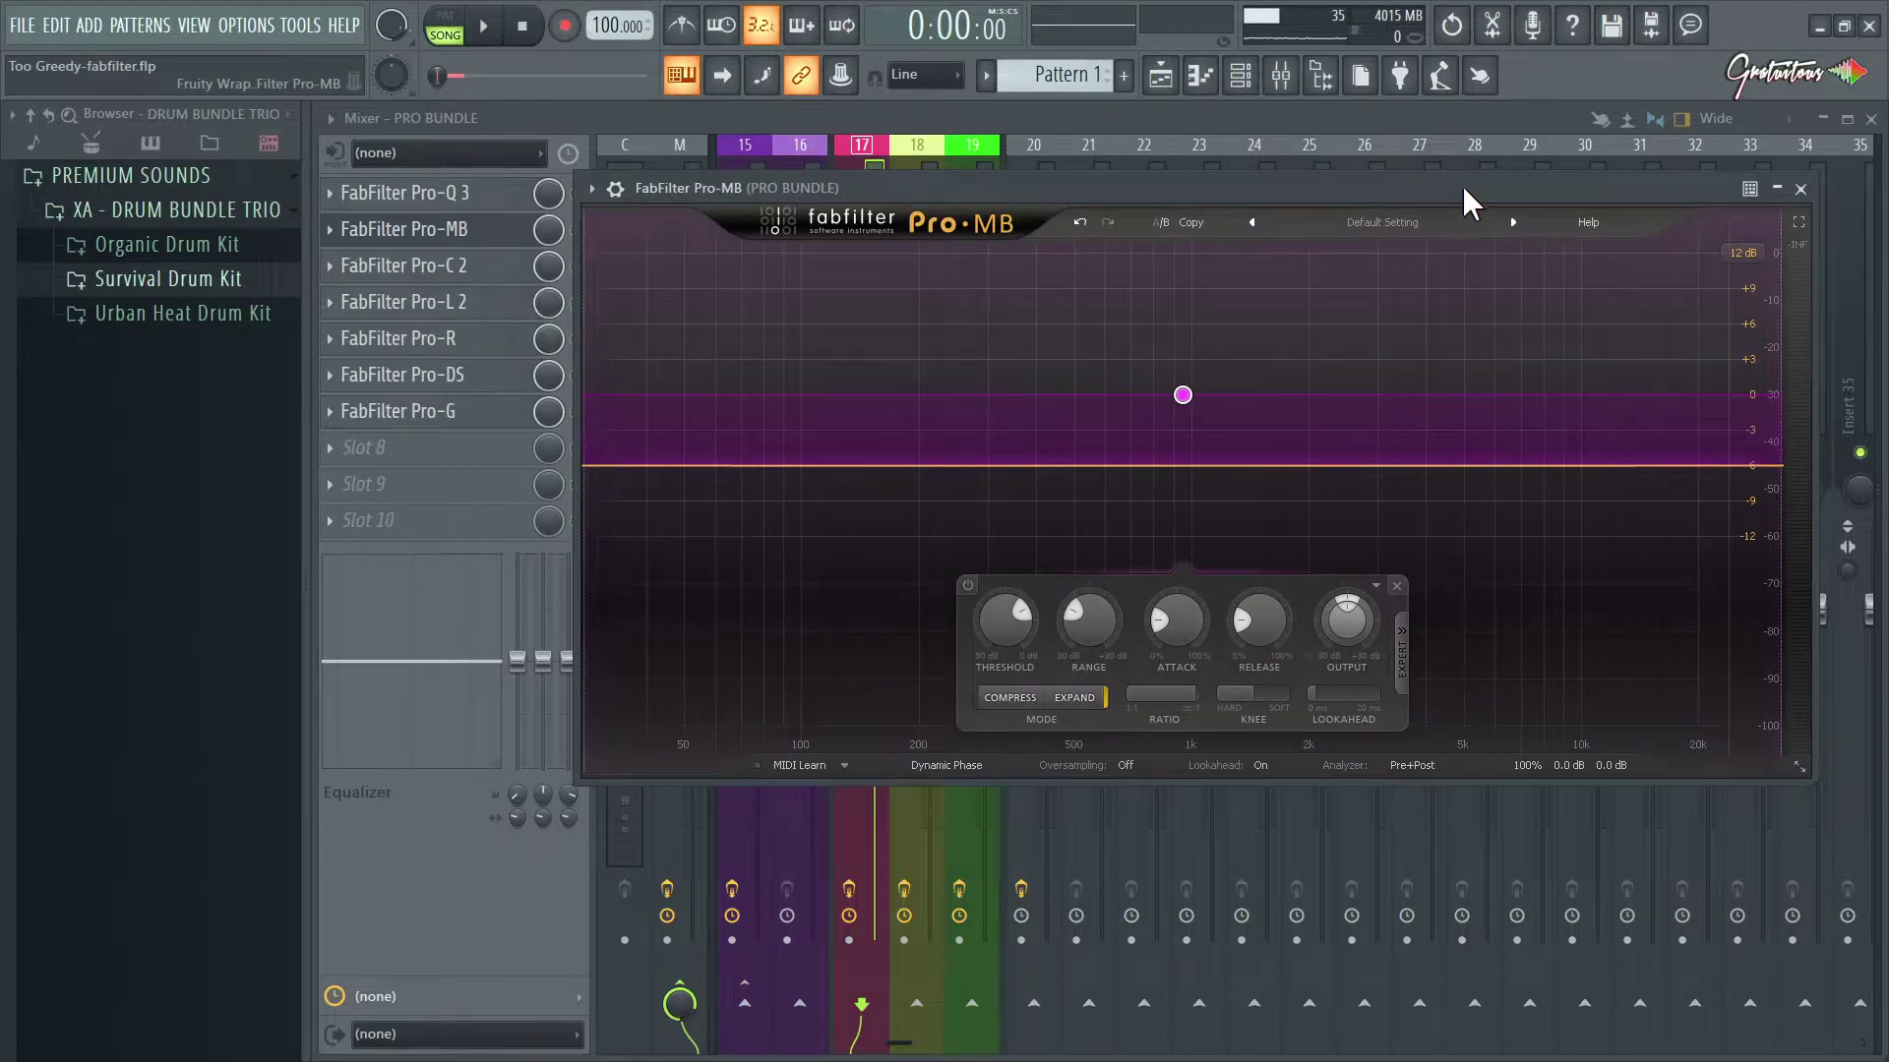
{"action": "left_click", "coordinate": [1799, 224]}
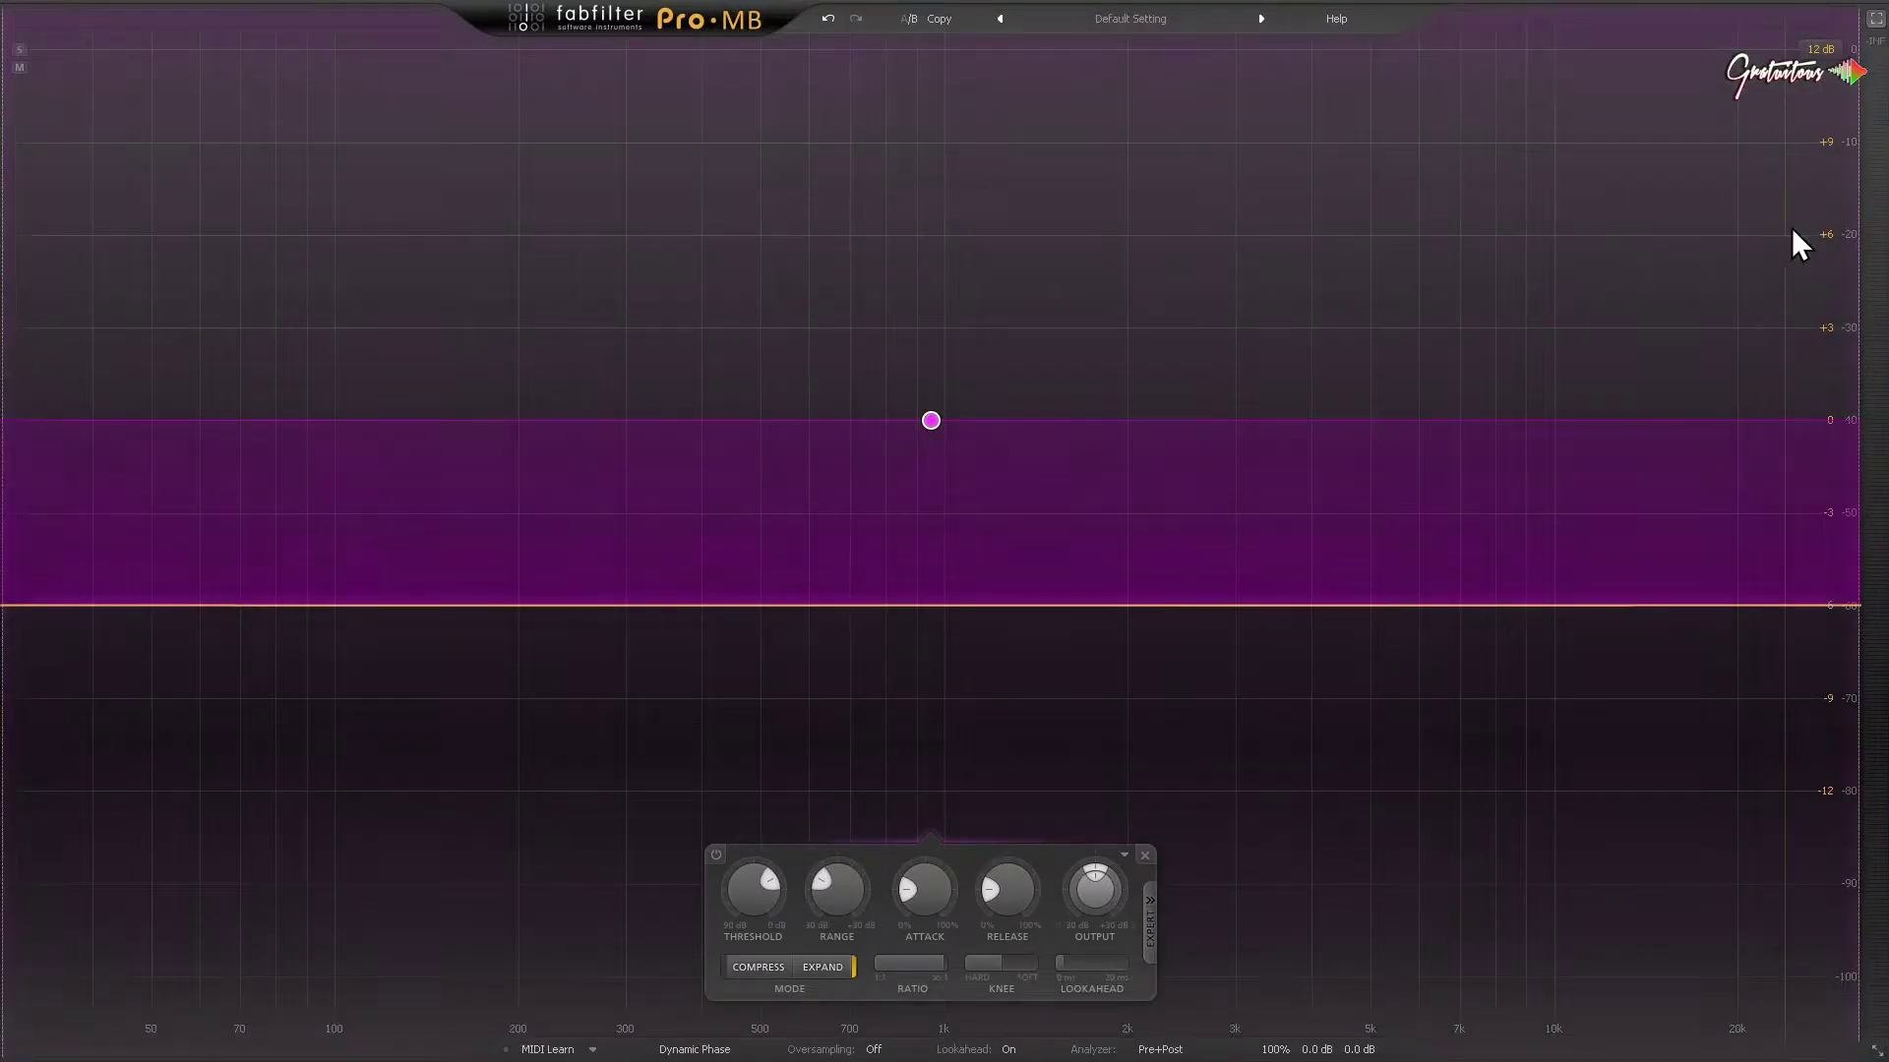
{"action": "key", "text": "Escape"}
{"action": "key", "text": "Escape"}
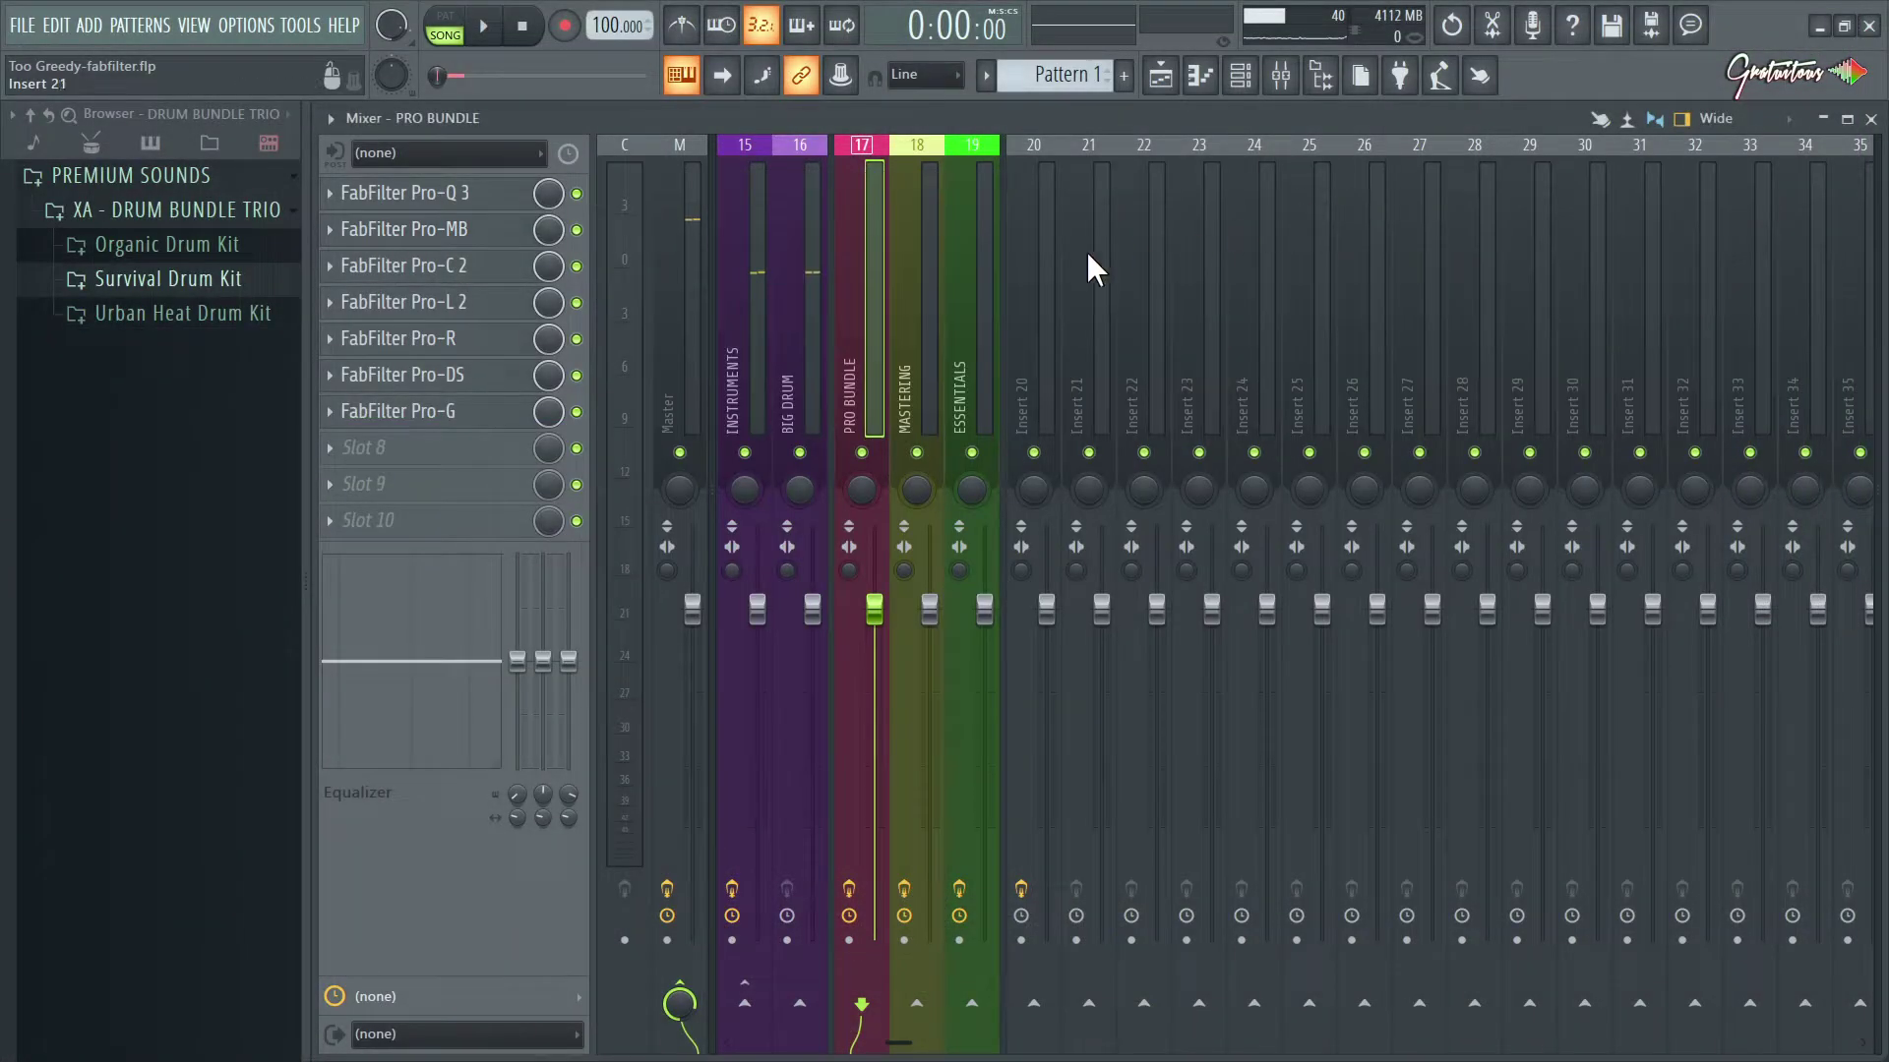
Step: Open and position Pro-L 2 on the INSTRUMENTS track, then start song playback
{"action": "left_click", "coordinate": [737, 342]}
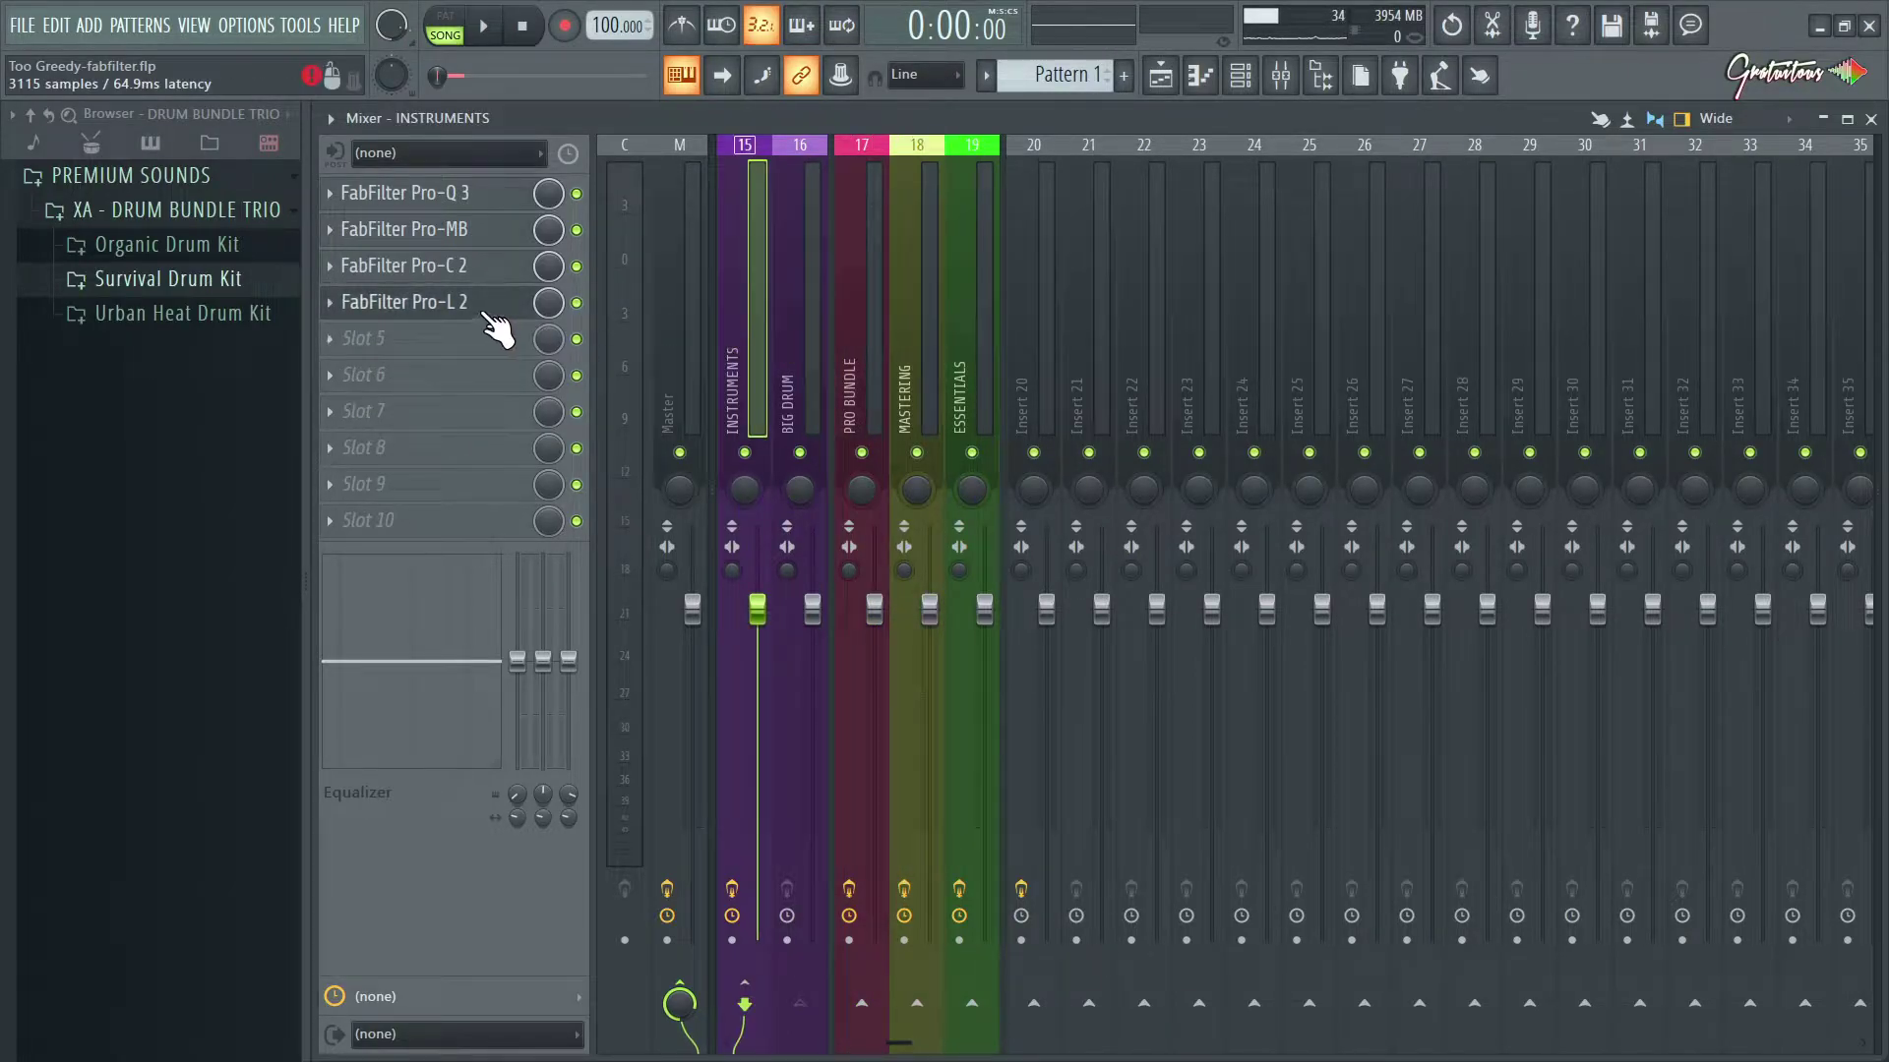
{"action": "left_click", "coordinate": [489, 313]}
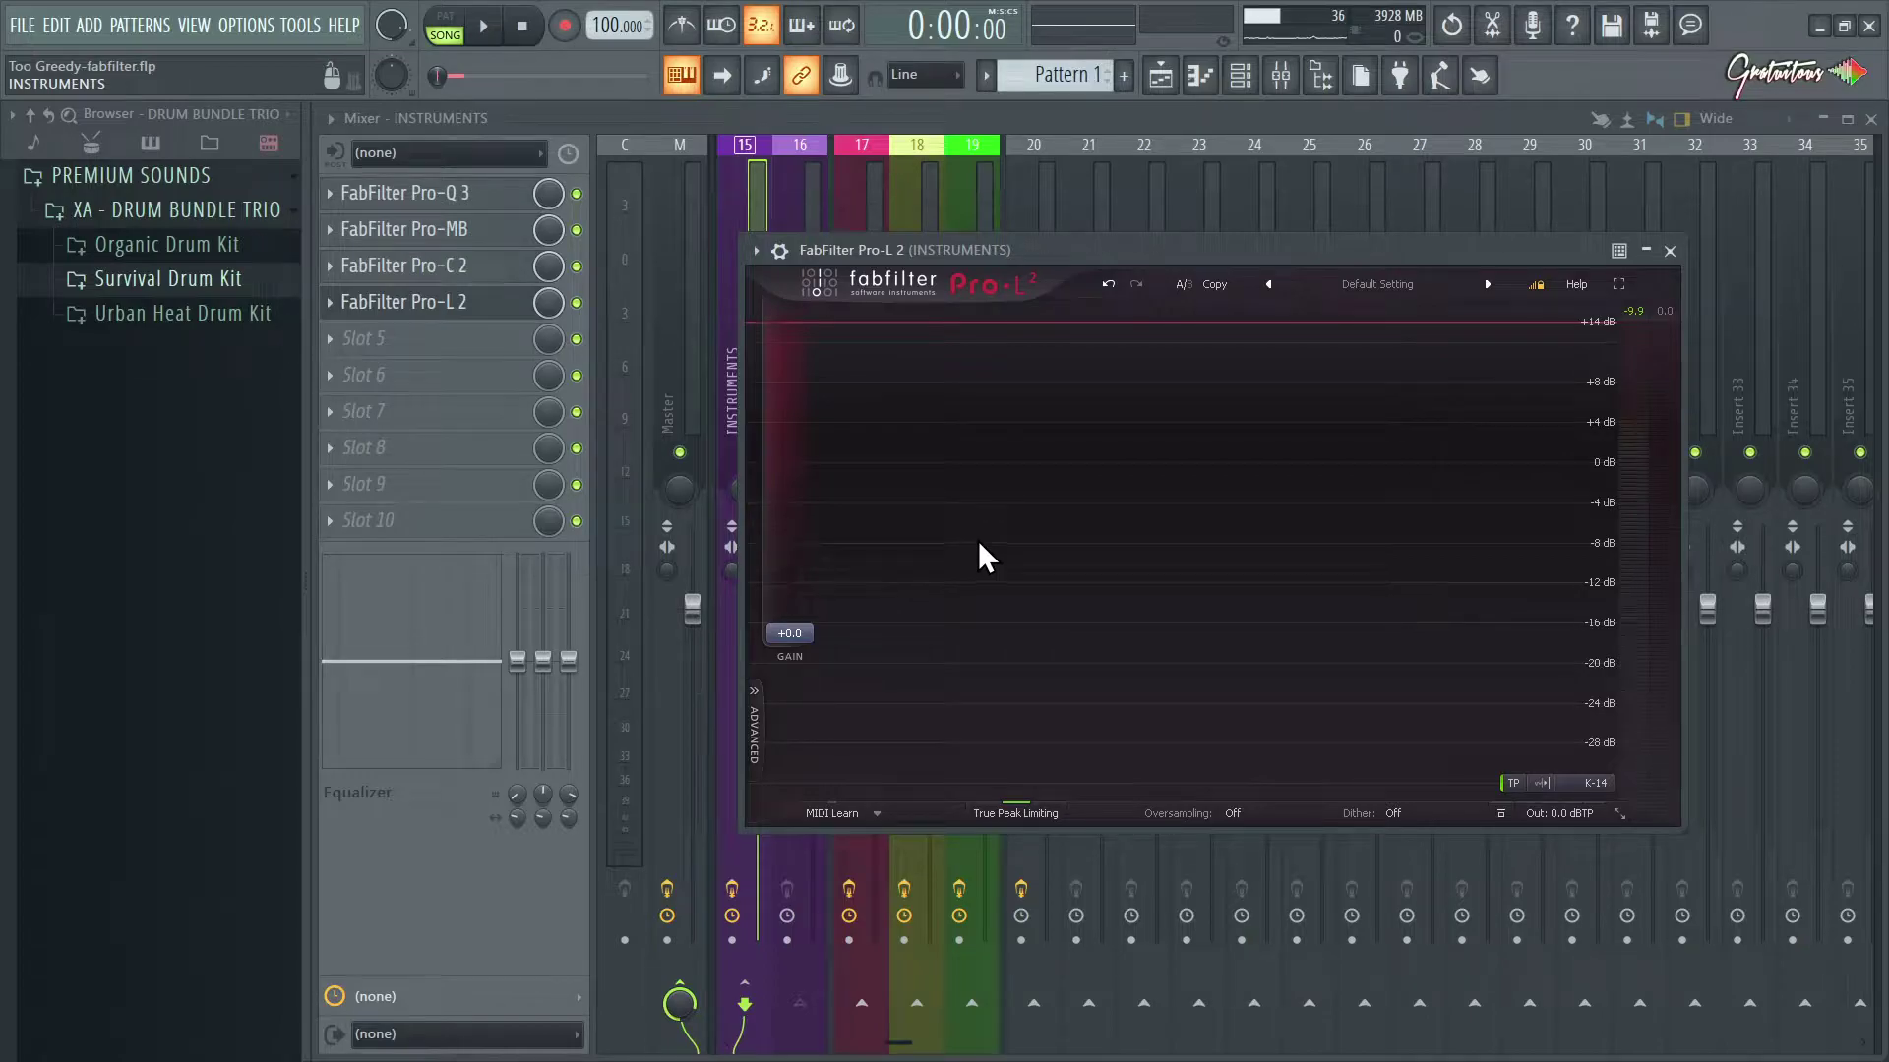
{"action": "left_click_drag", "start_coordinate": [1023, 246], "coordinate": [987, 227]}
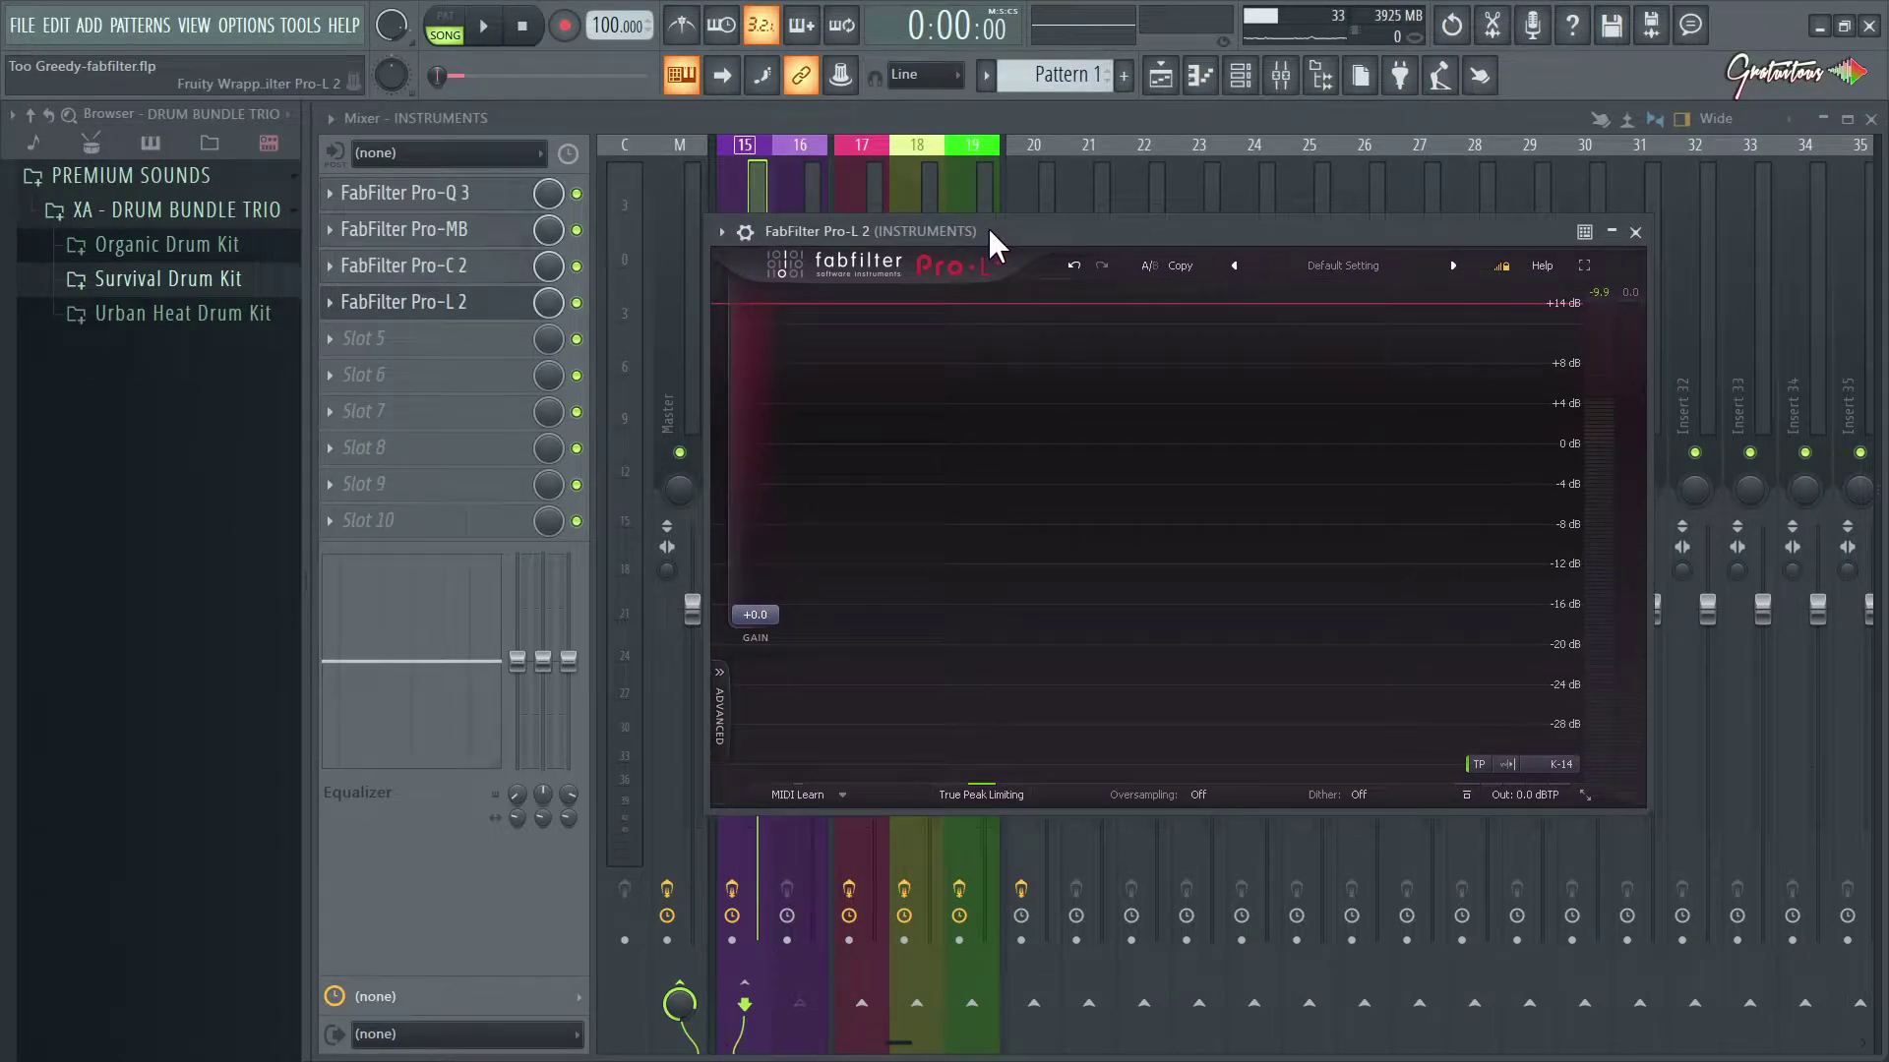
{"action": "key", "text": "space"}
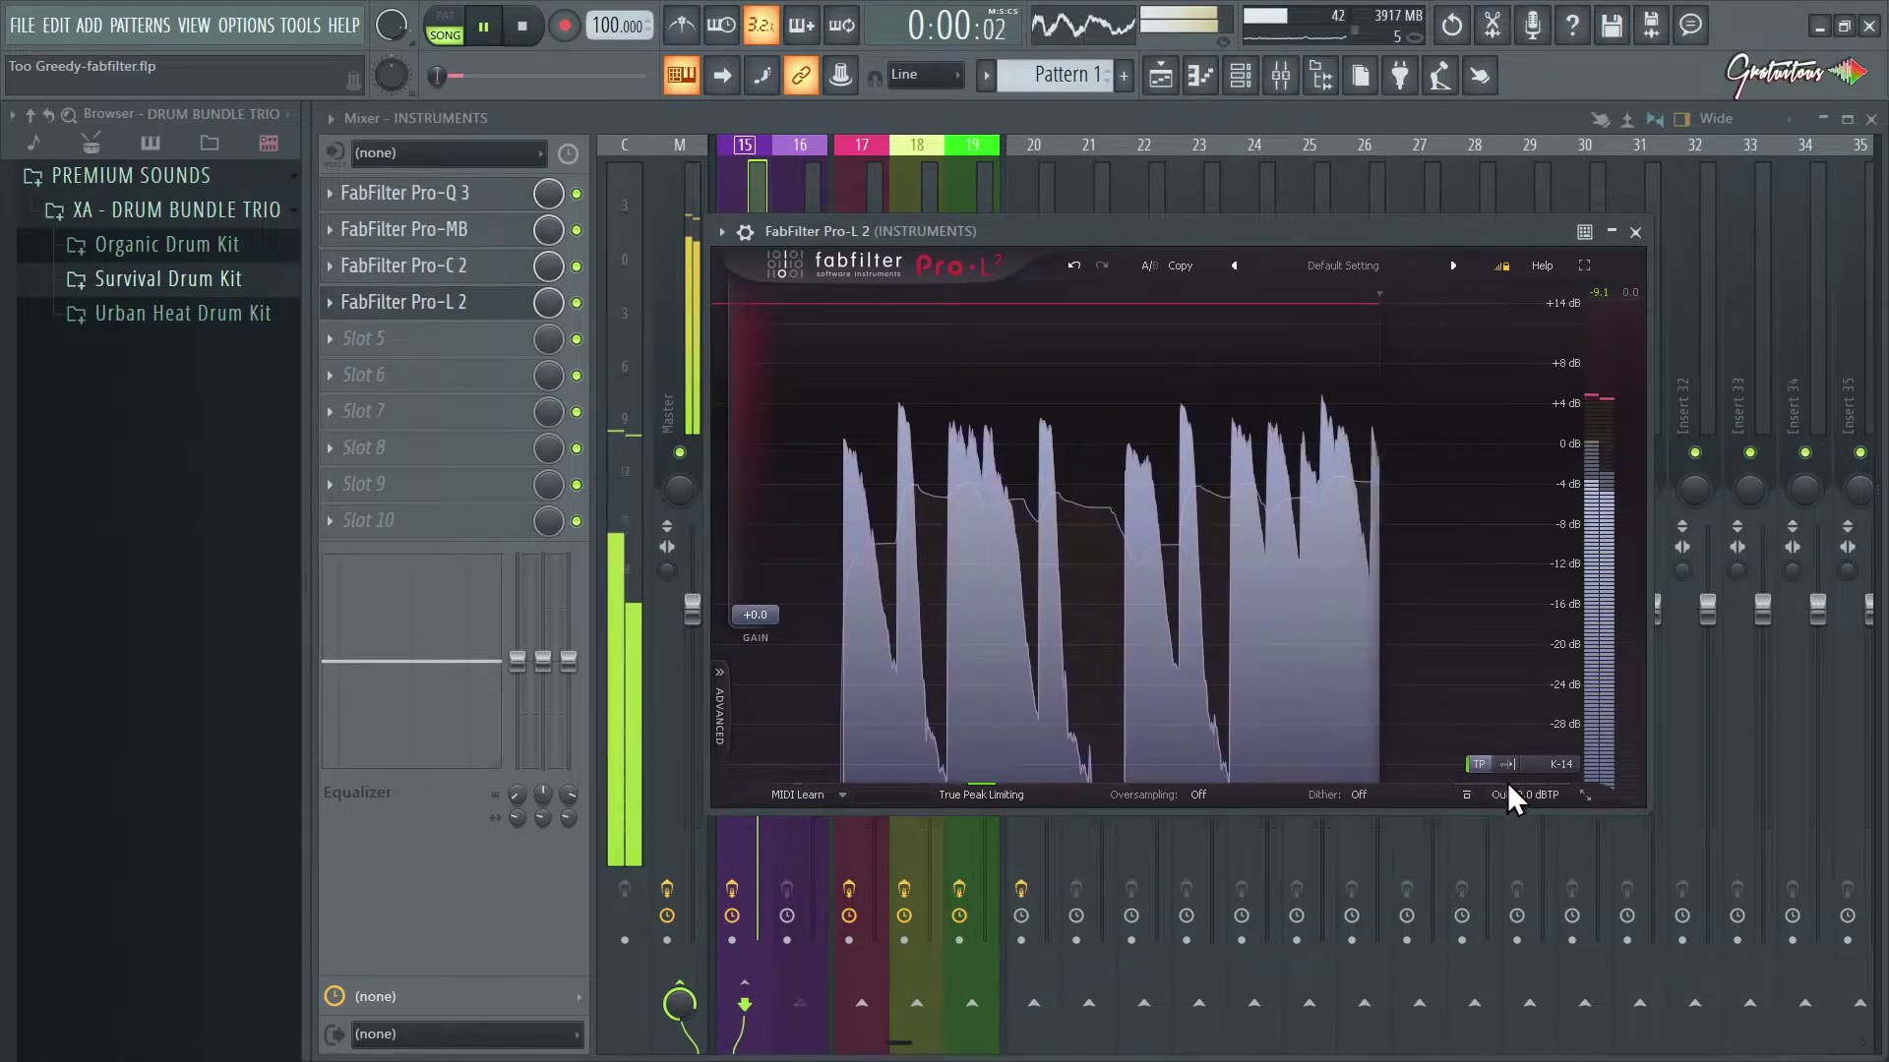
Step: Enter -1 into Pro-L 2's Output field for a -1.0 dBTP ceiling
{"action": "mouse_move", "coordinate": [1523, 799]}
{"action": "double_click", "coordinate": [1525, 733]}
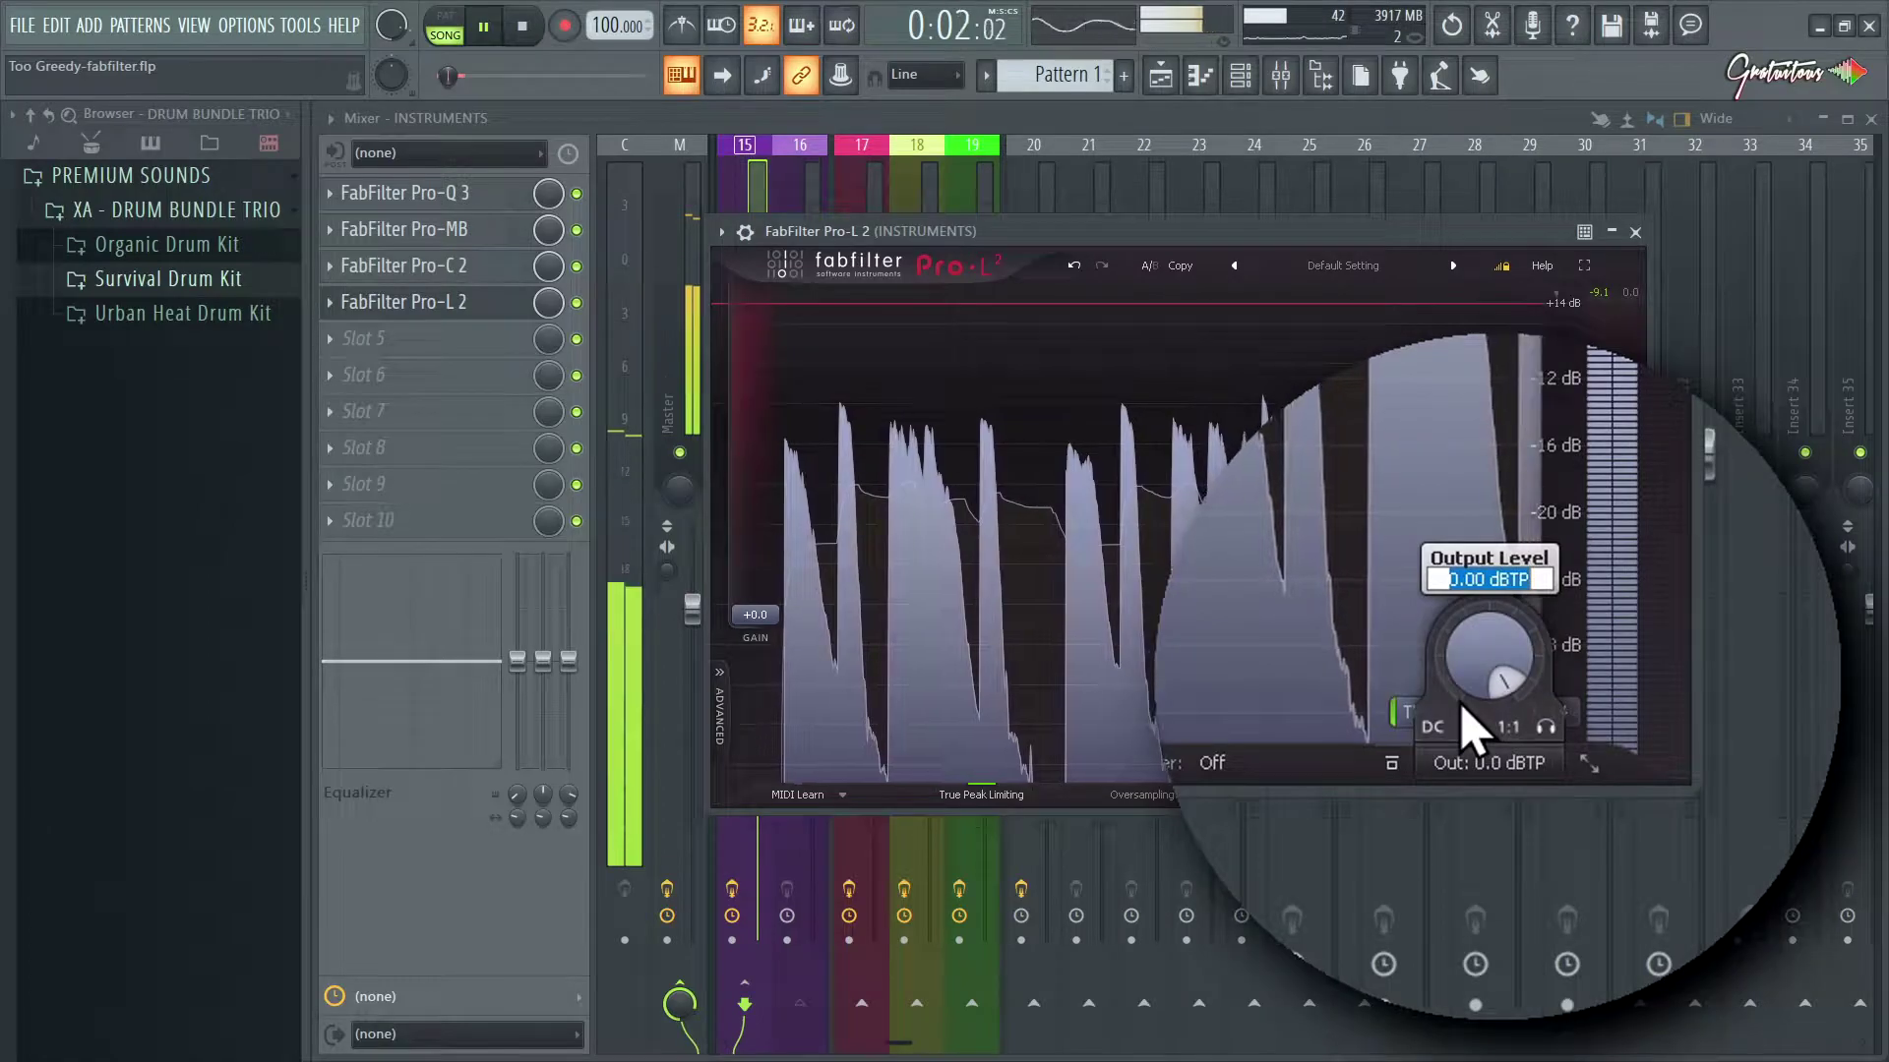
{"action": "type", "text": "-1"}
{"action": "key", "text": "Return"}
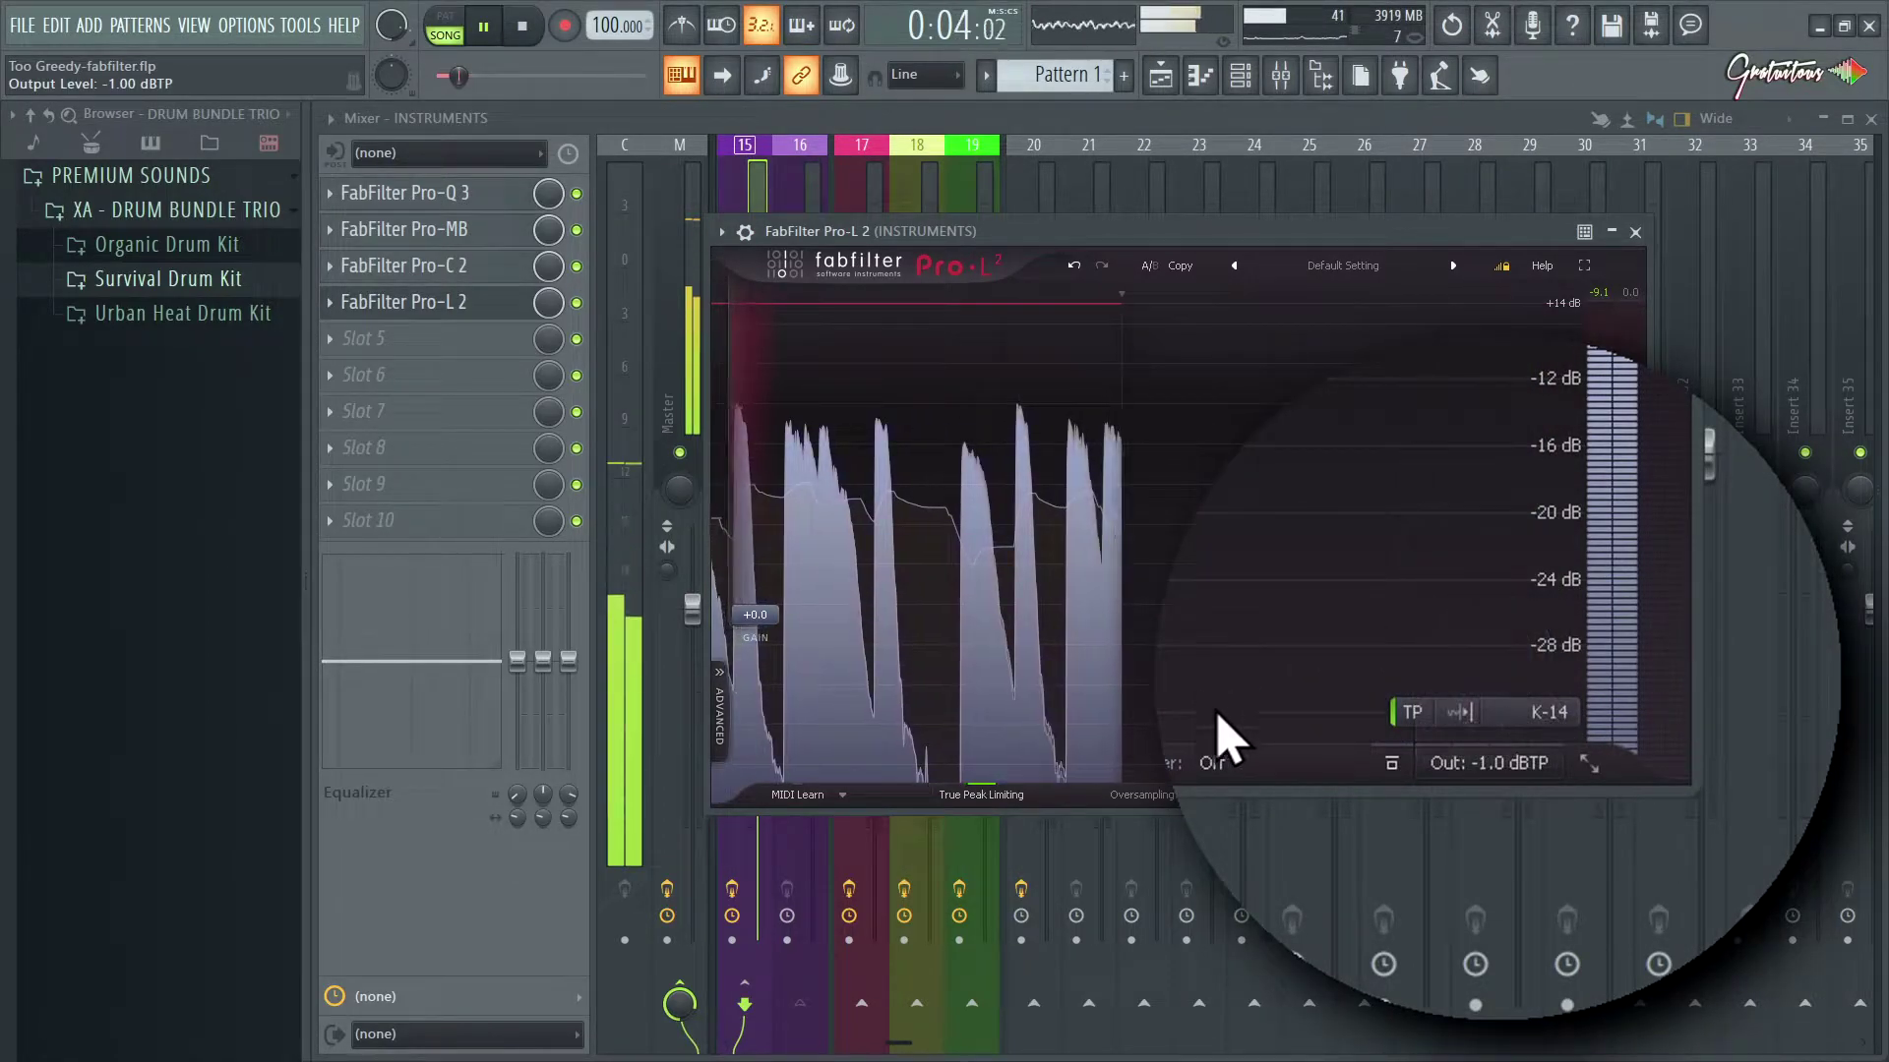
{"action": "mouse_move", "coordinate": [1516, 792]}
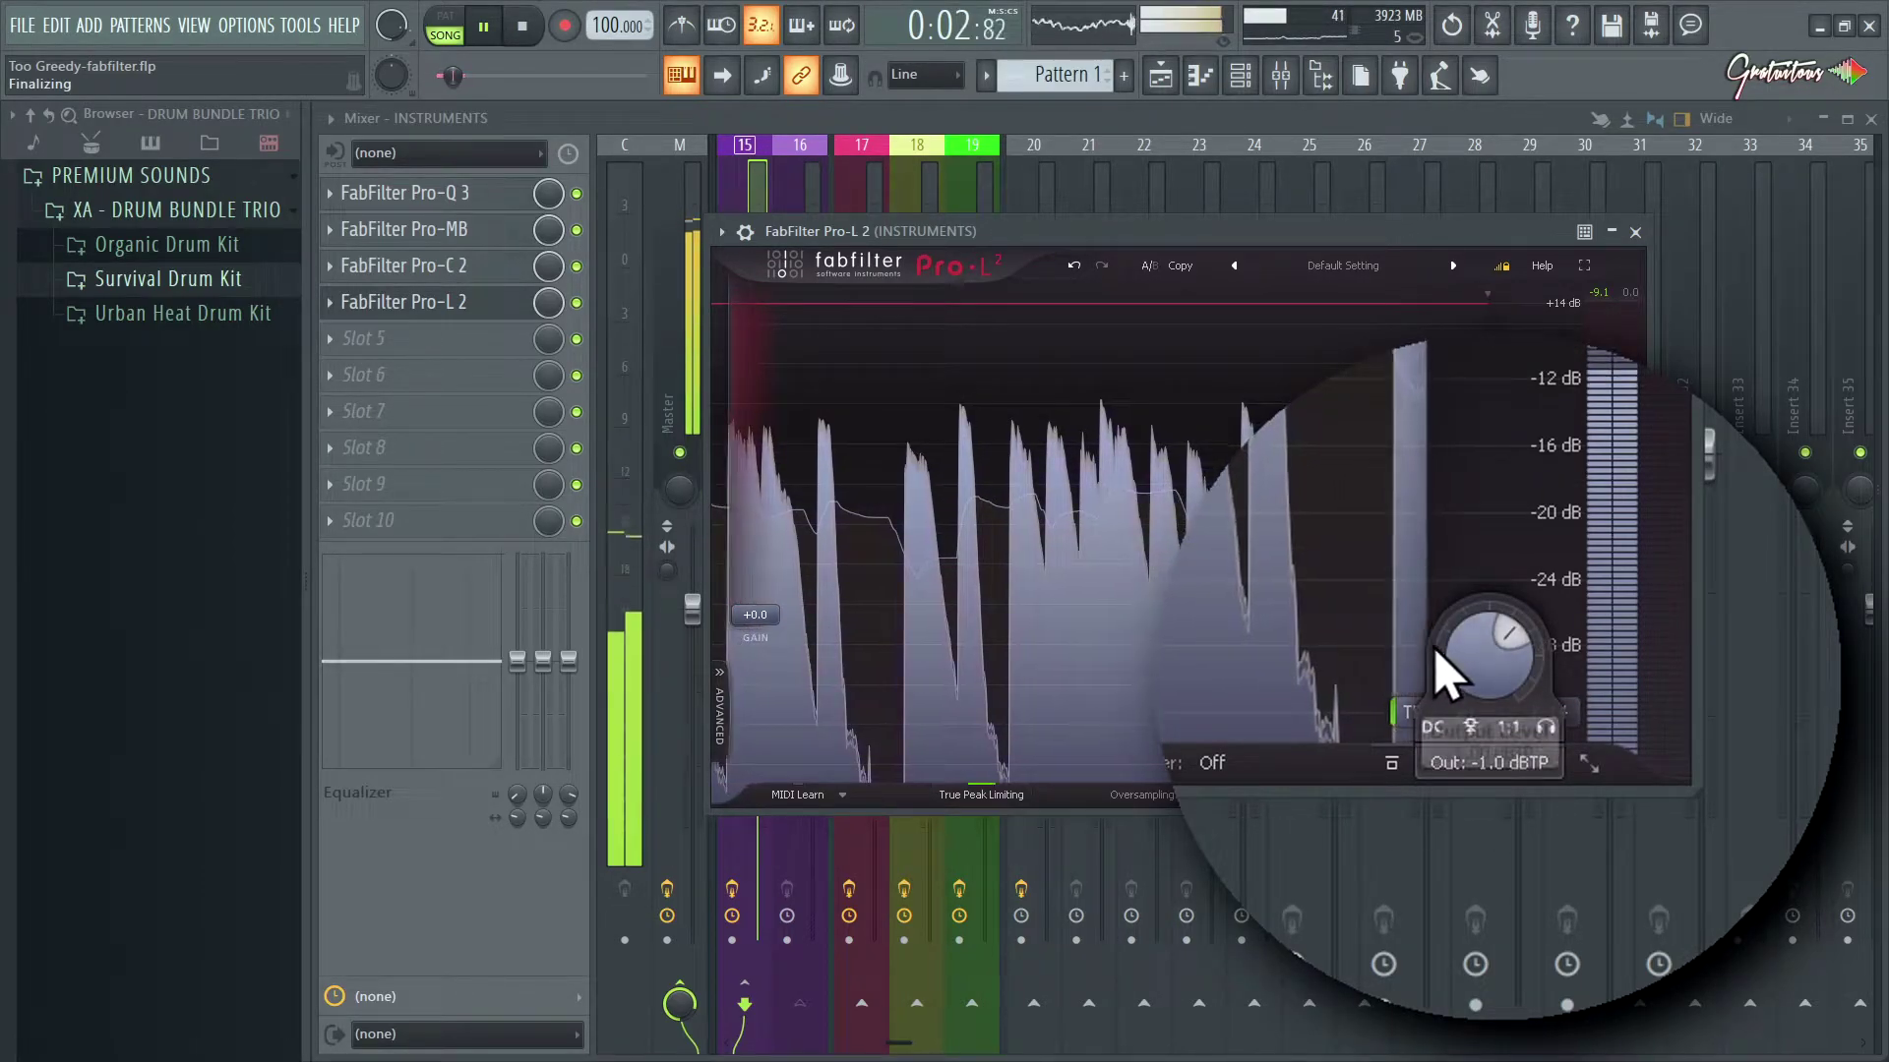
Step: Push the Pro-L 2 gain from 0 dB through +5.77 dB up to +22.63 dB
{"action": "left_click_drag", "start_coordinate": [760, 612], "coordinate": [802, 445]}
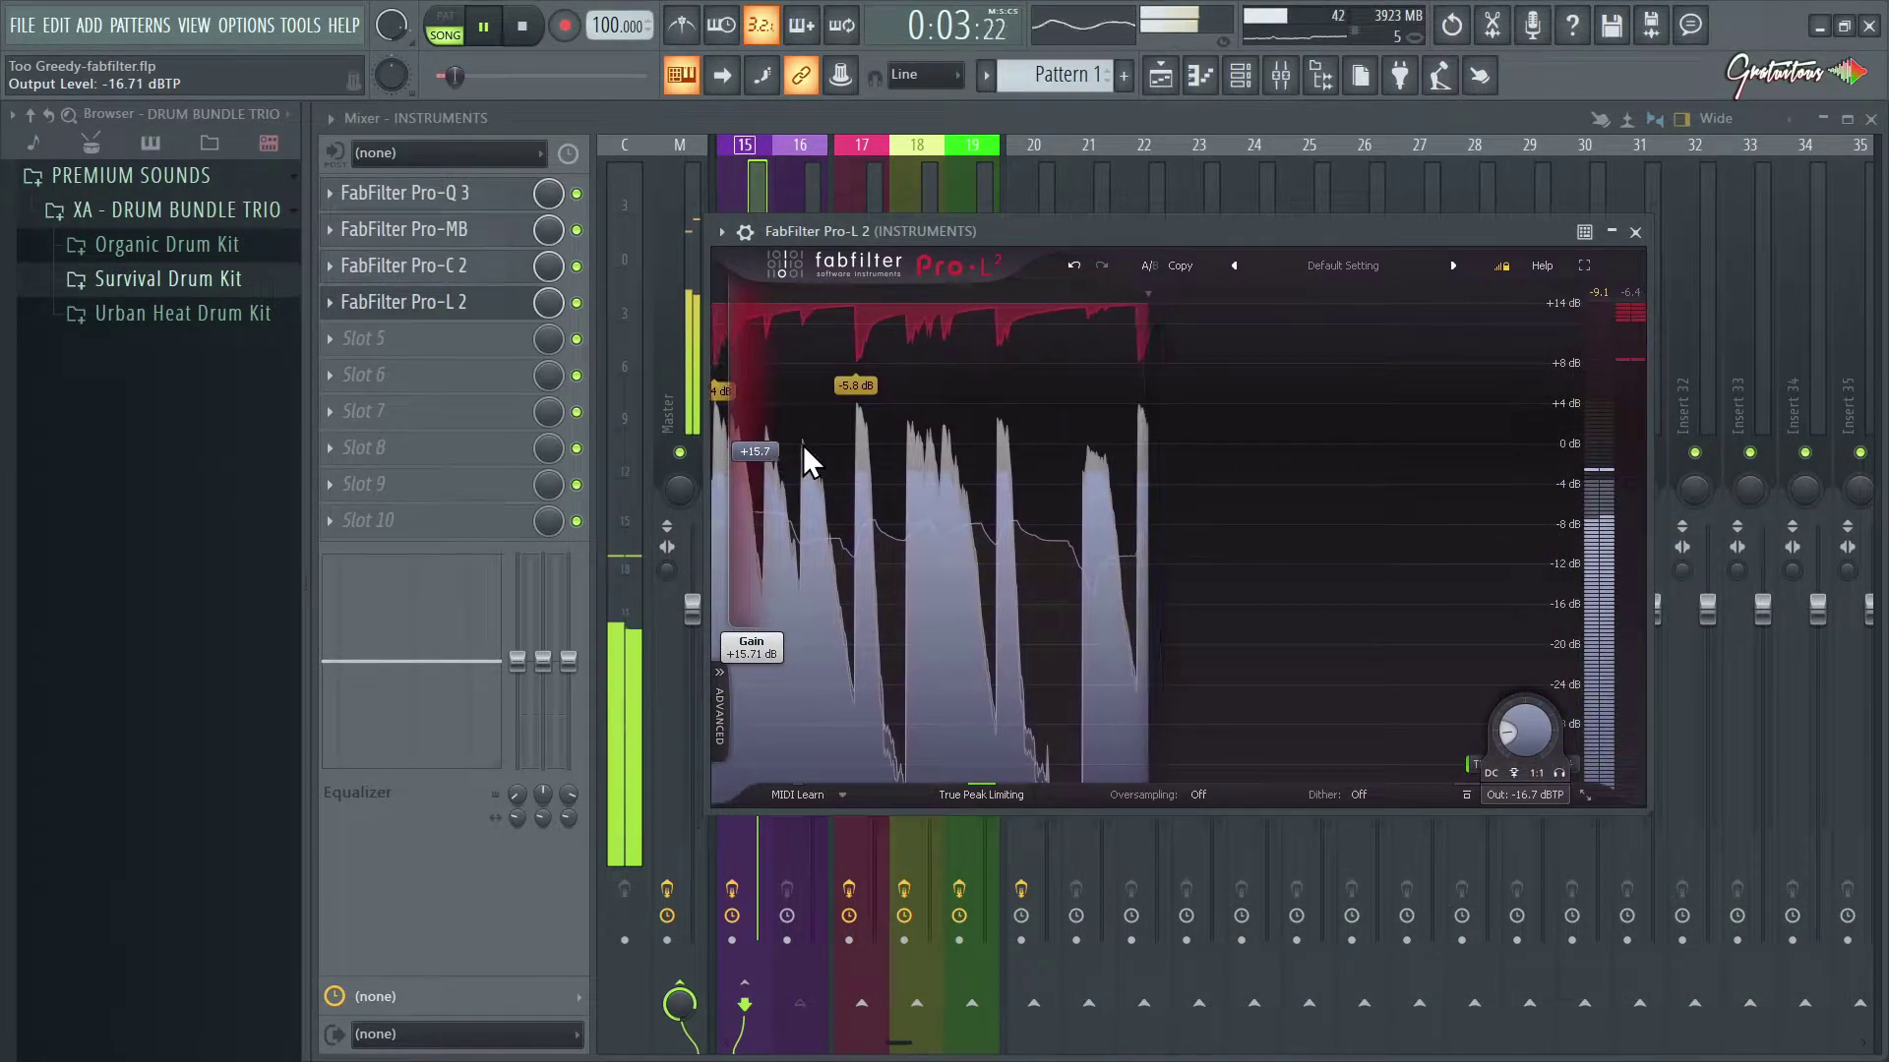
{"action": "left_click_drag", "start_coordinate": [803, 444], "coordinate": [810, 374]}
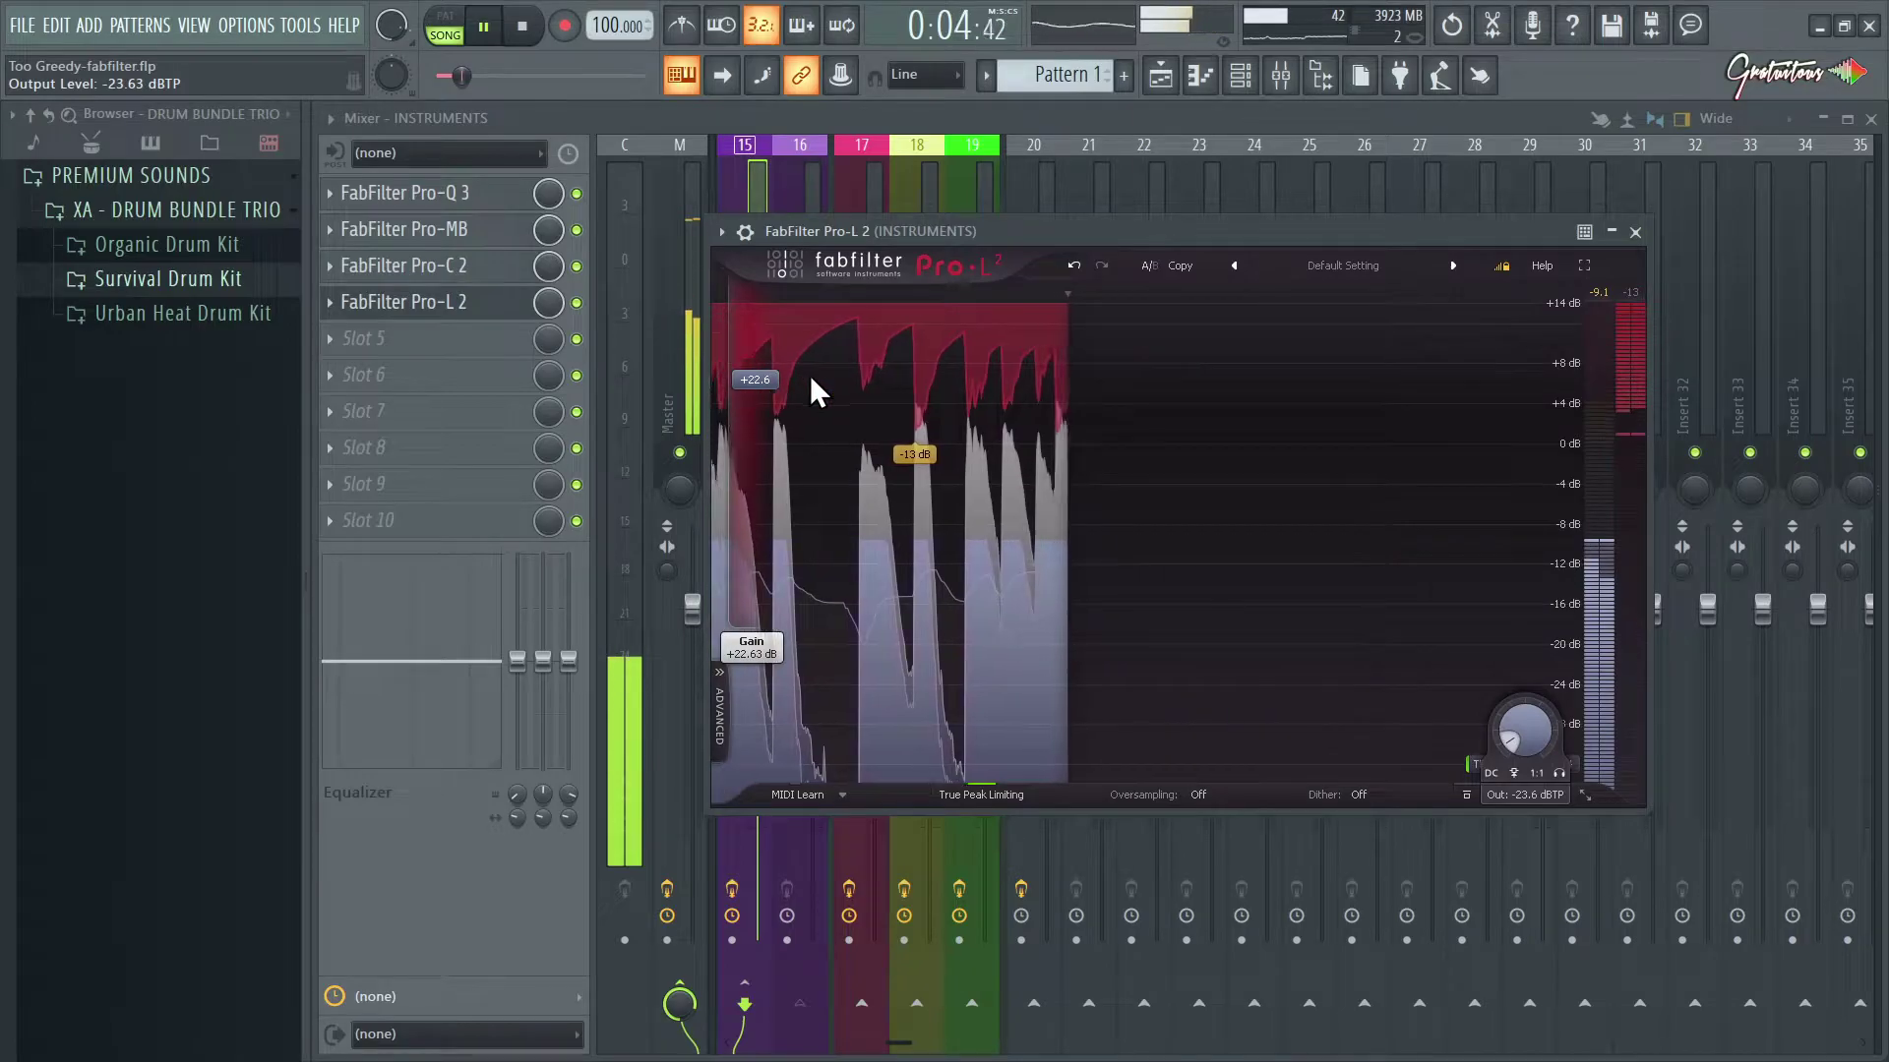
Step: Compare A/B states, trim gain to about +13 dB, then settle on state B
{"action": "left_click", "coordinate": [1149, 265]}
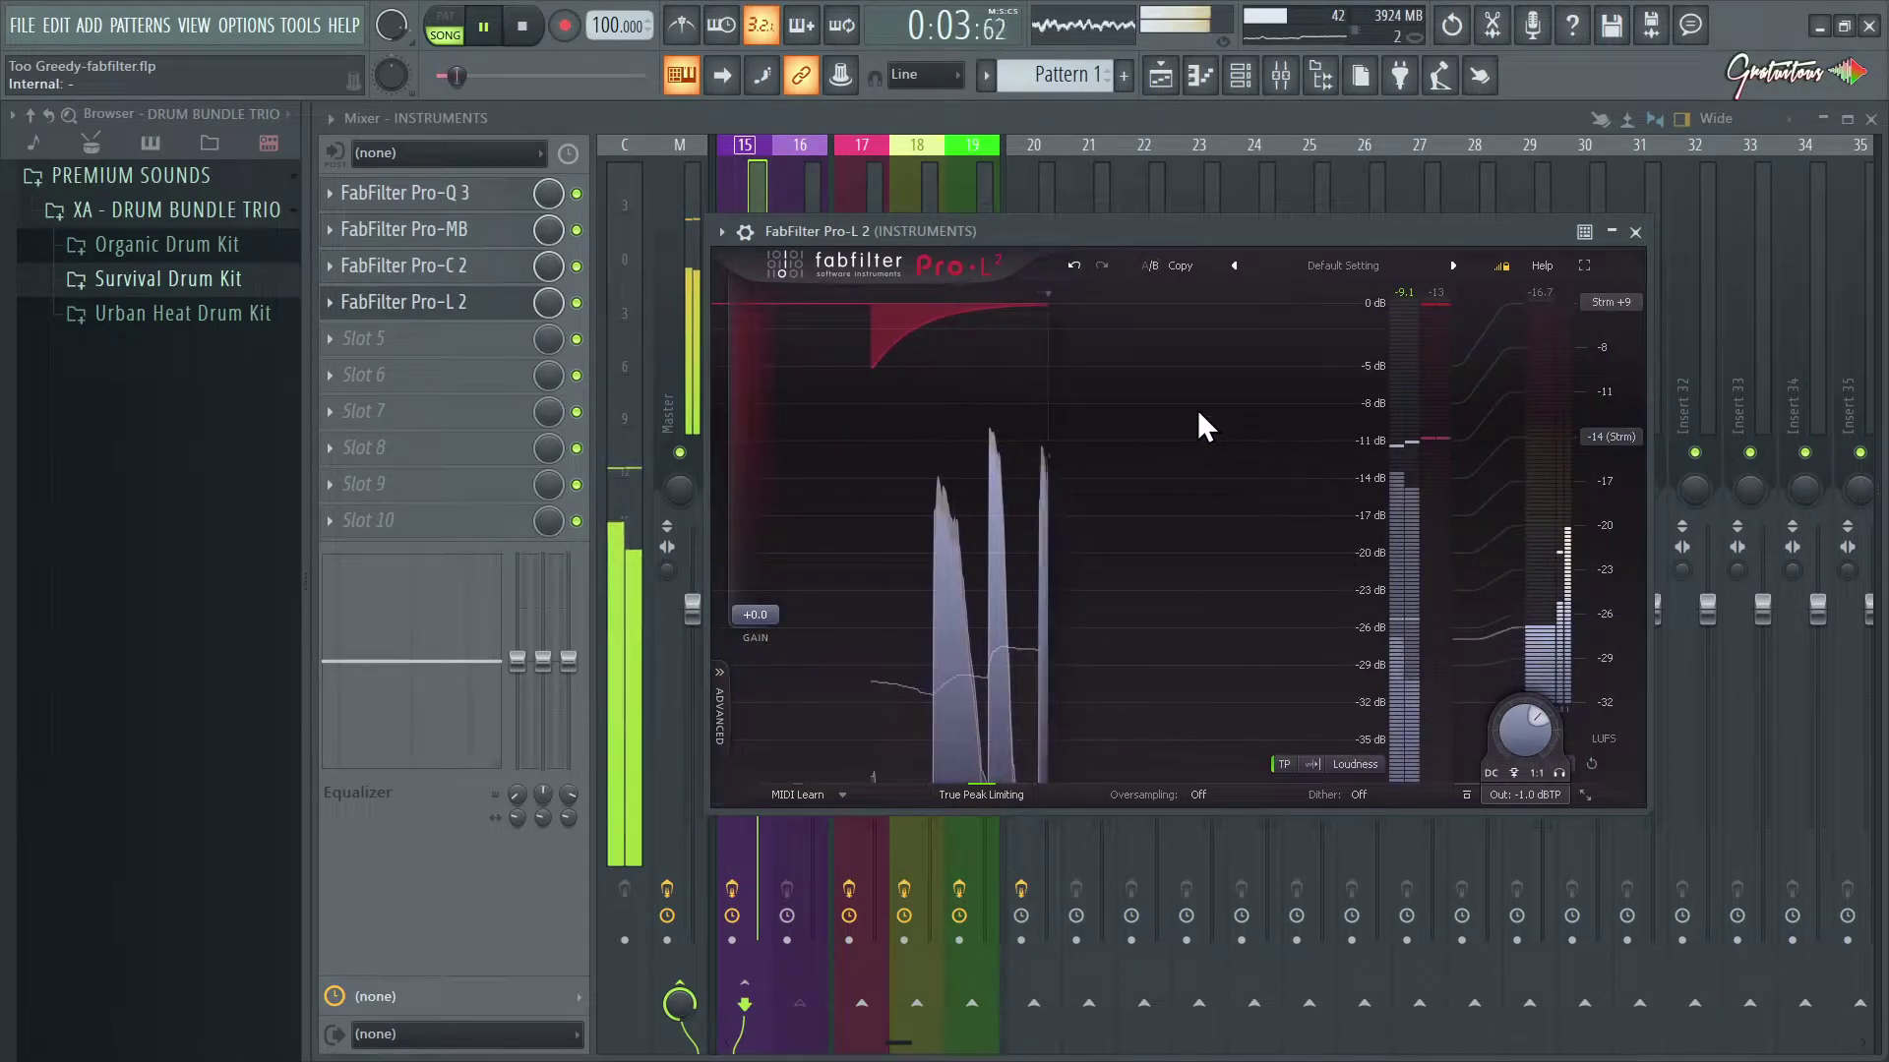
{"action": "left_click", "coordinate": [1149, 265]}
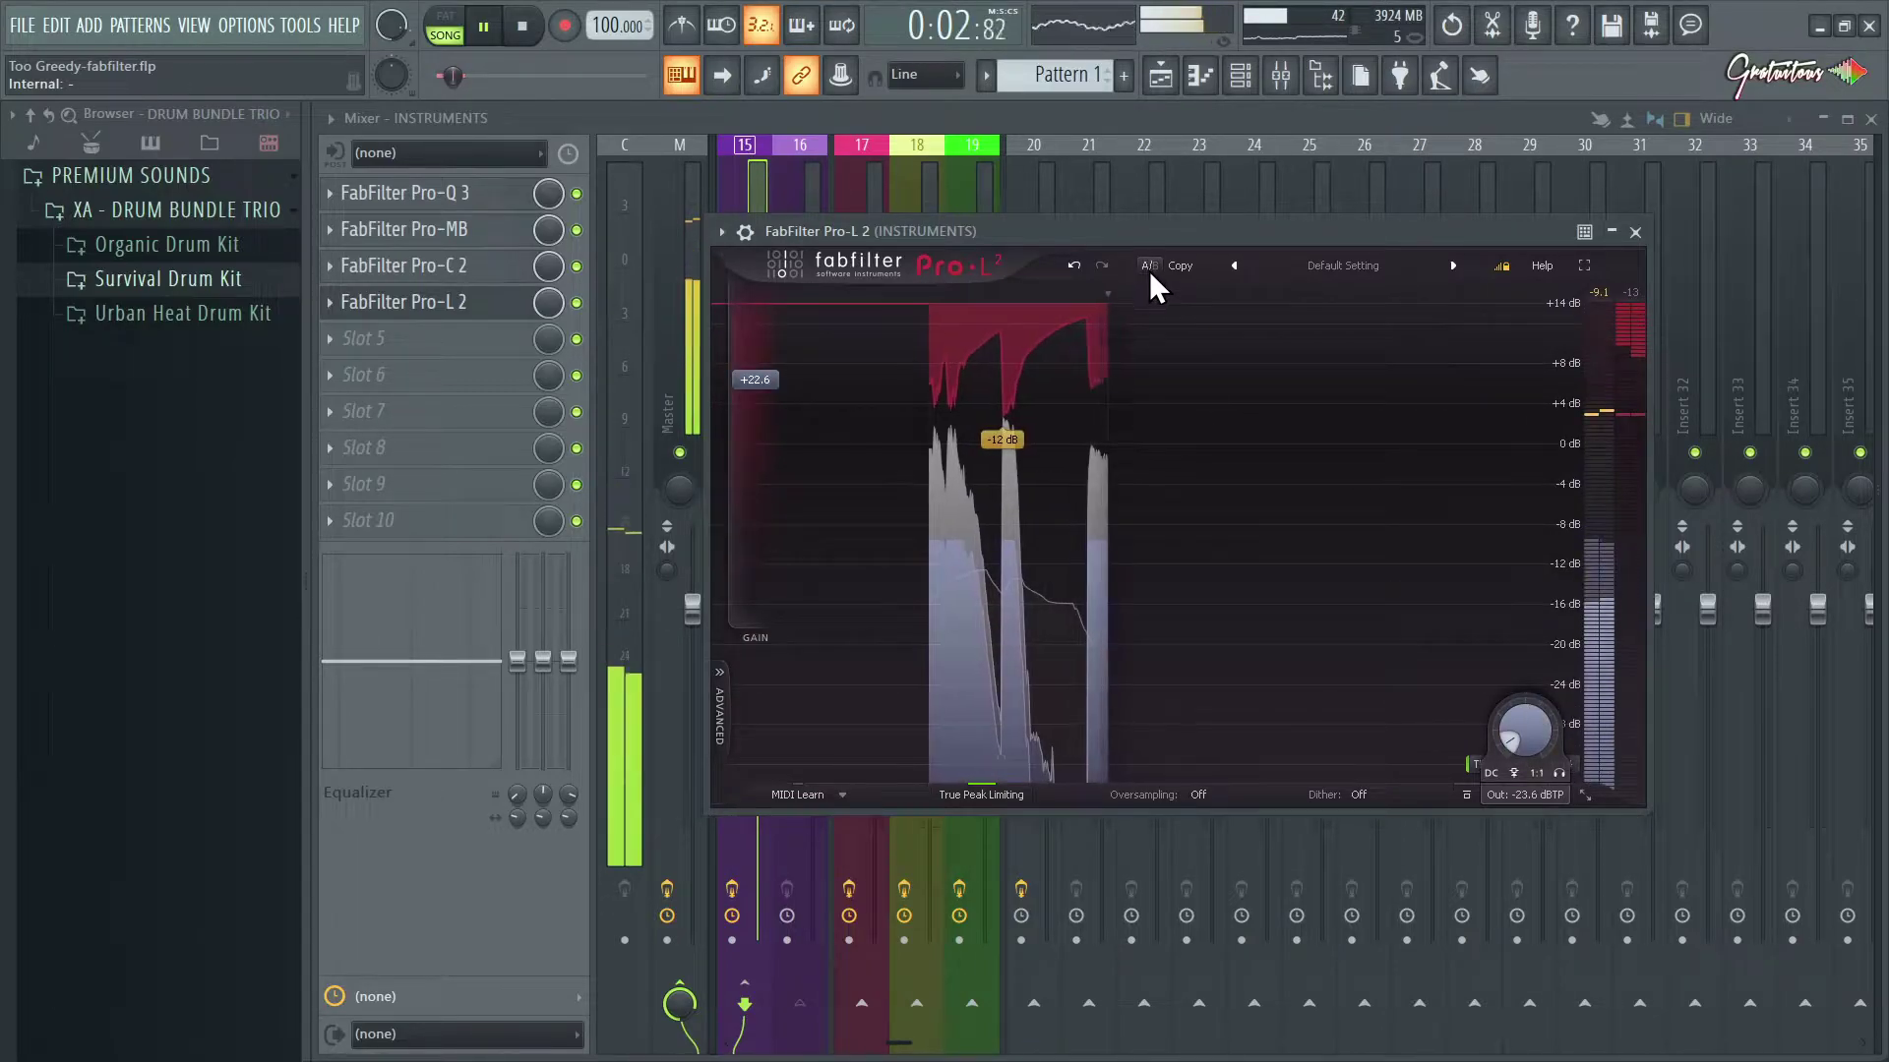
{"action": "mouse_move", "coordinate": [770, 383]}
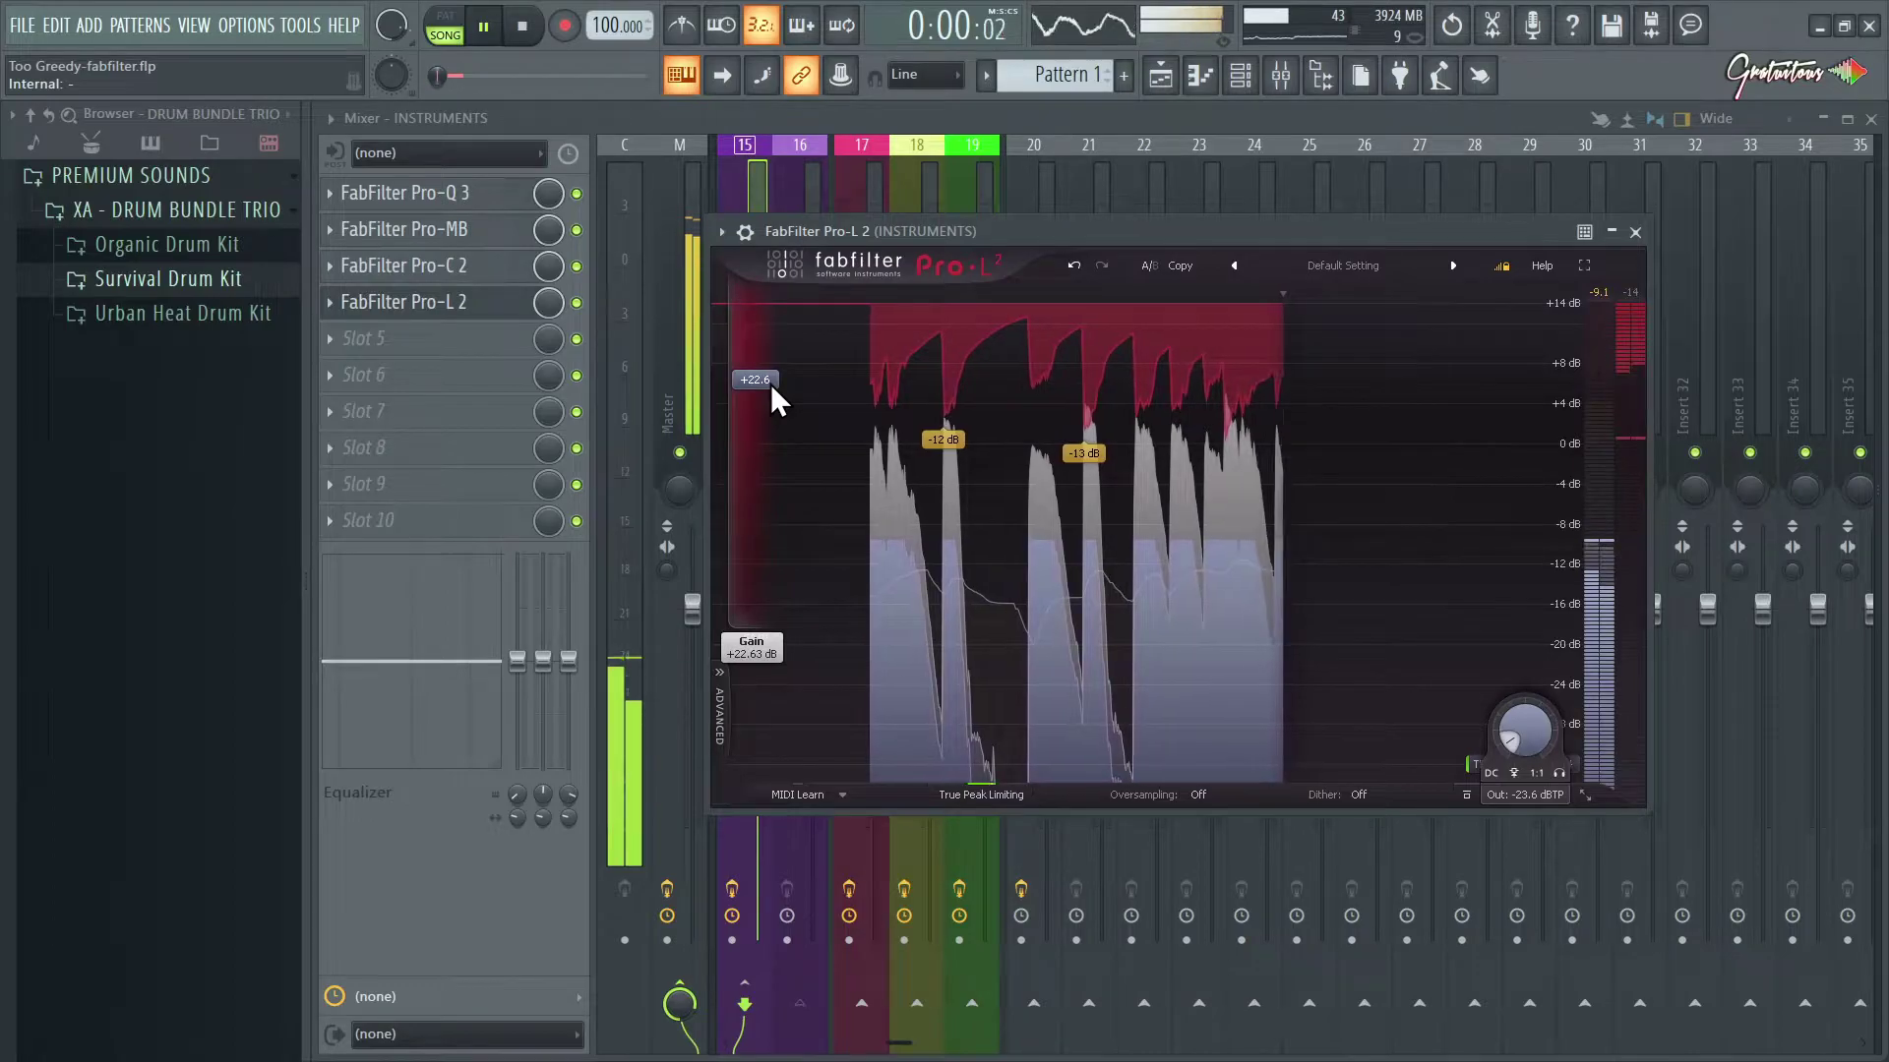
{"action": "left_click_drag", "start_coordinate": [754, 378], "coordinate": [783, 487]}
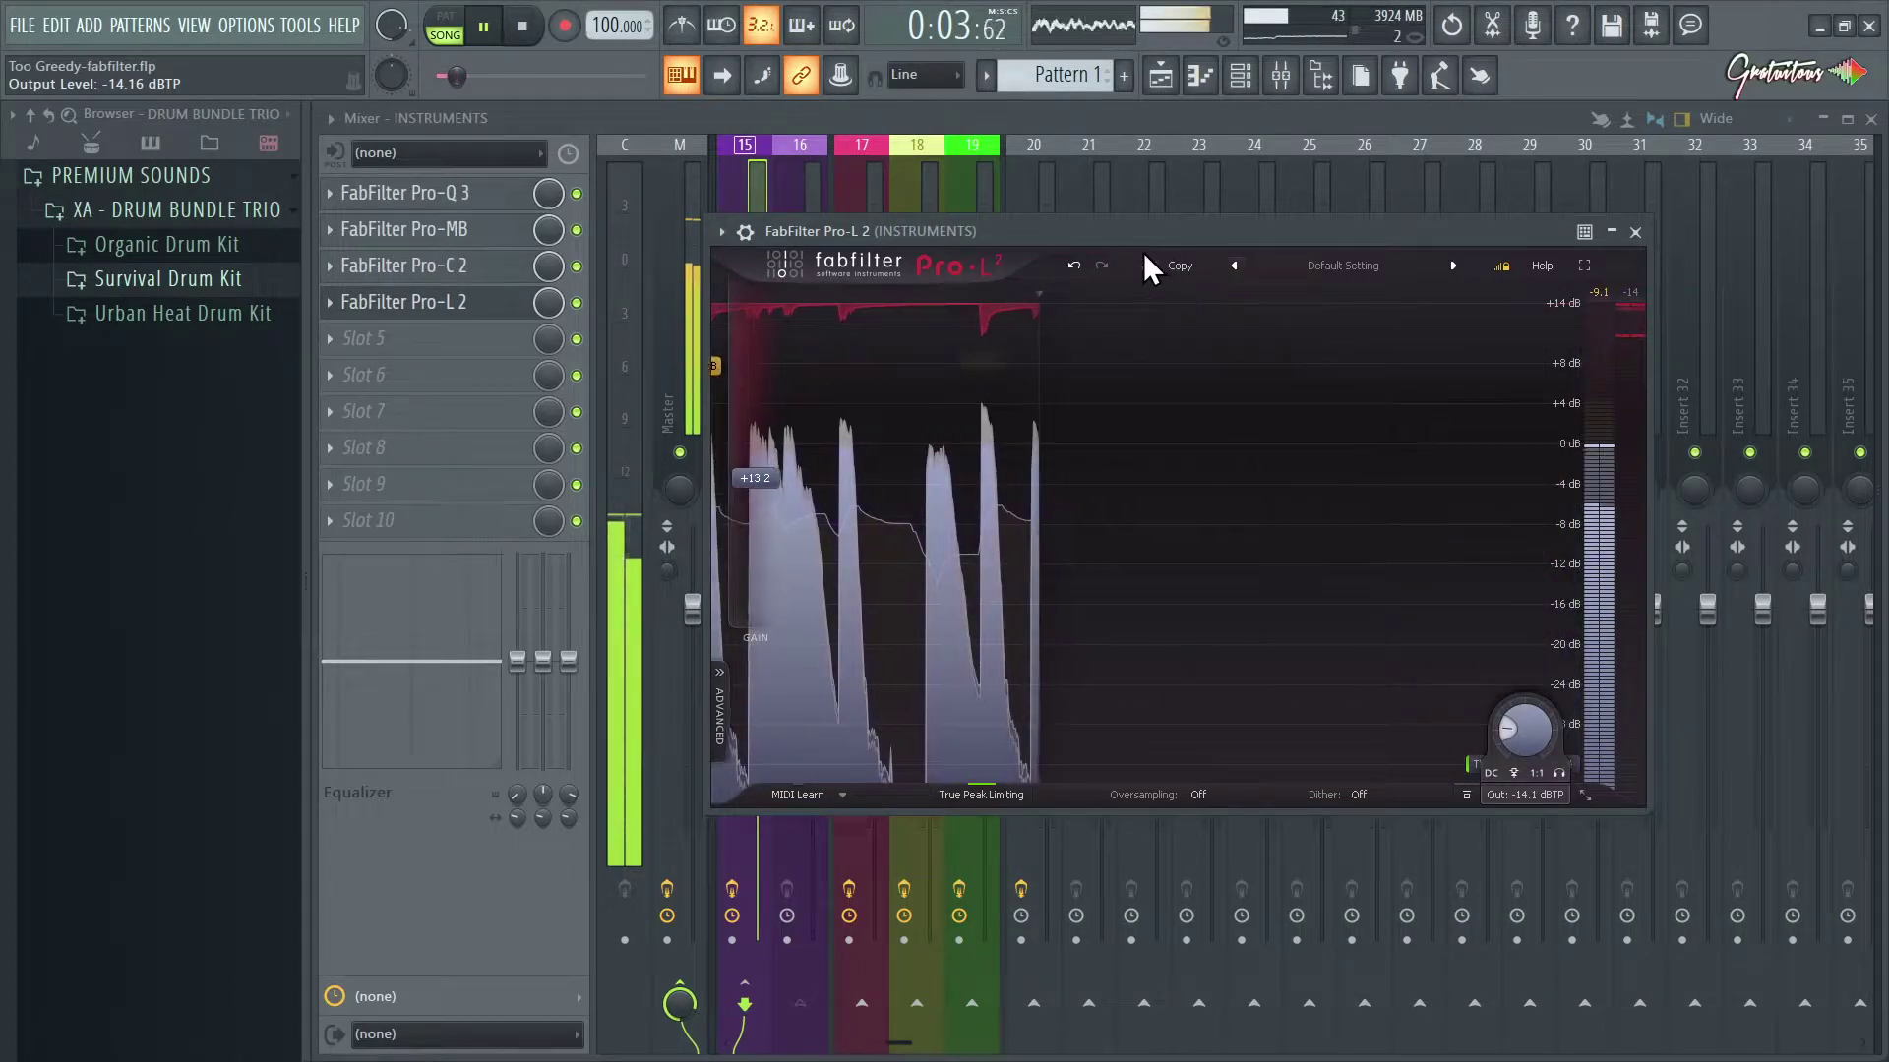
{"action": "left_click_drag", "start_coordinate": [757, 476], "coordinate": [776, 488]}
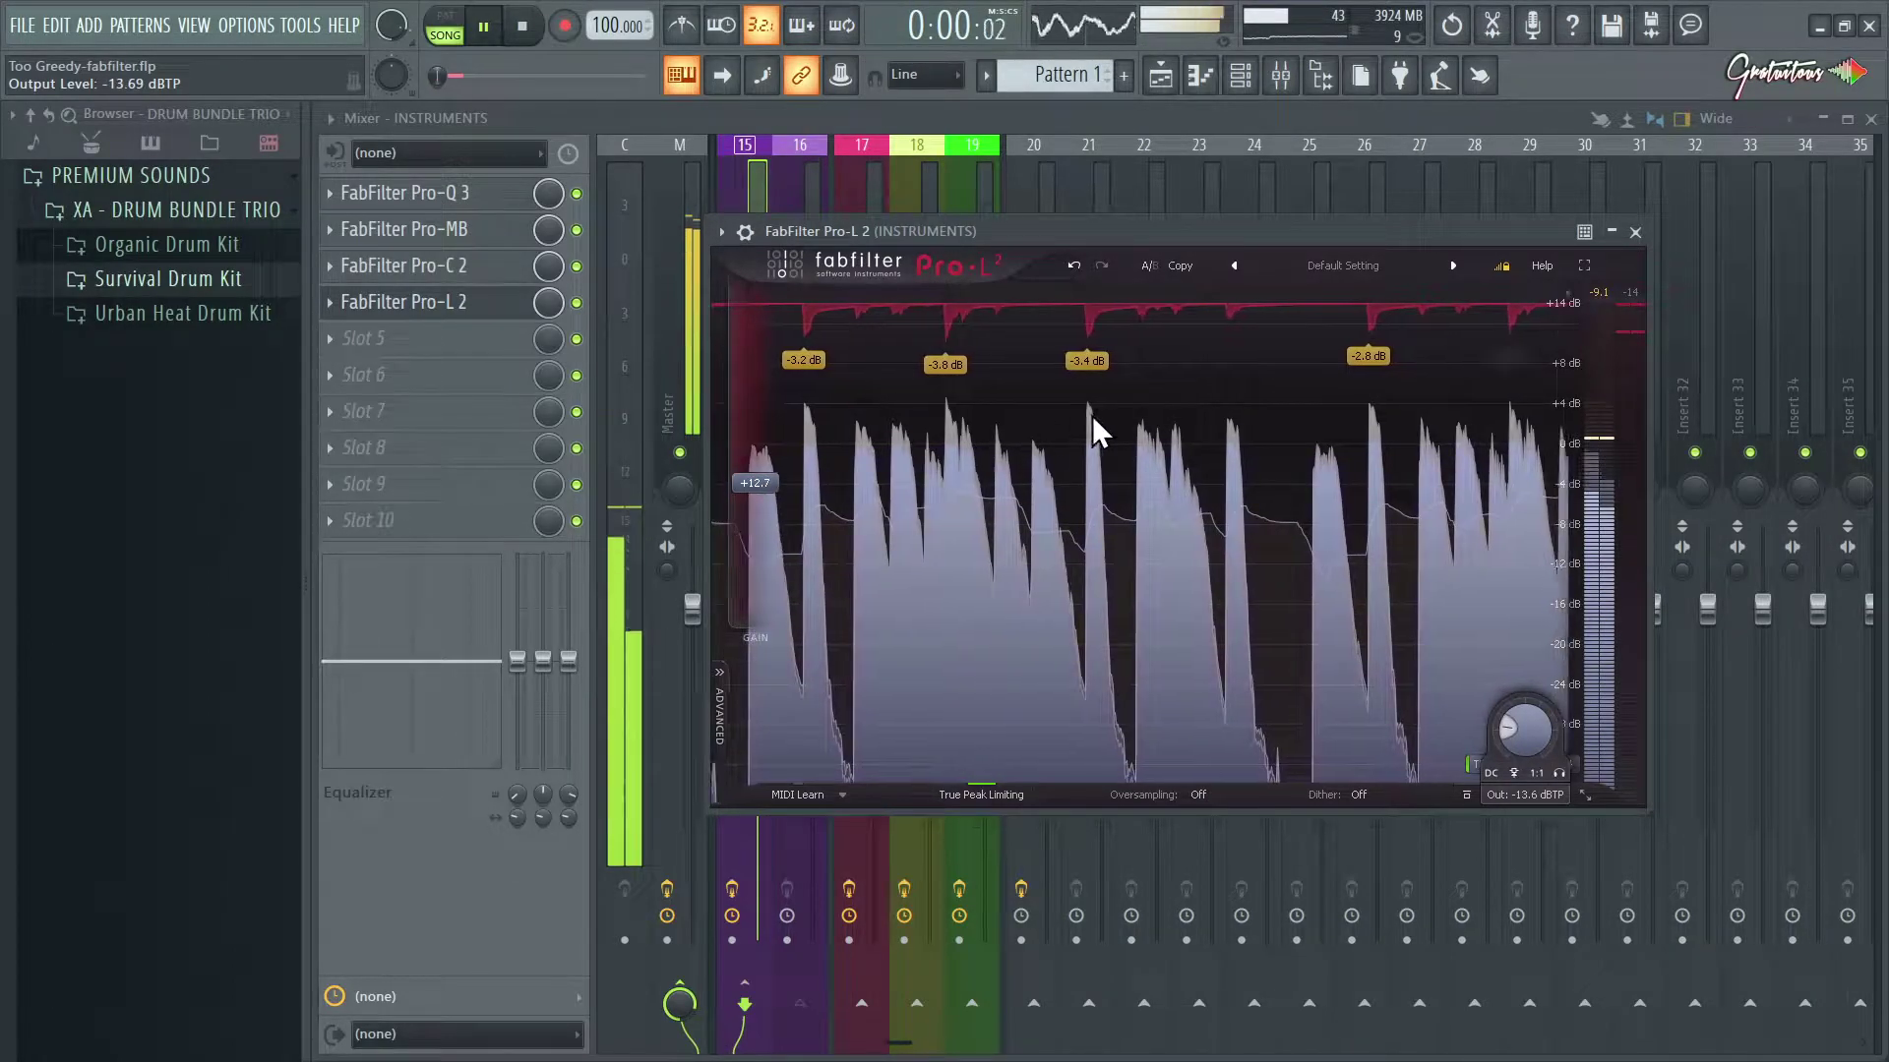
{"action": "mouse_move", "coordinate": [1520, 730]}
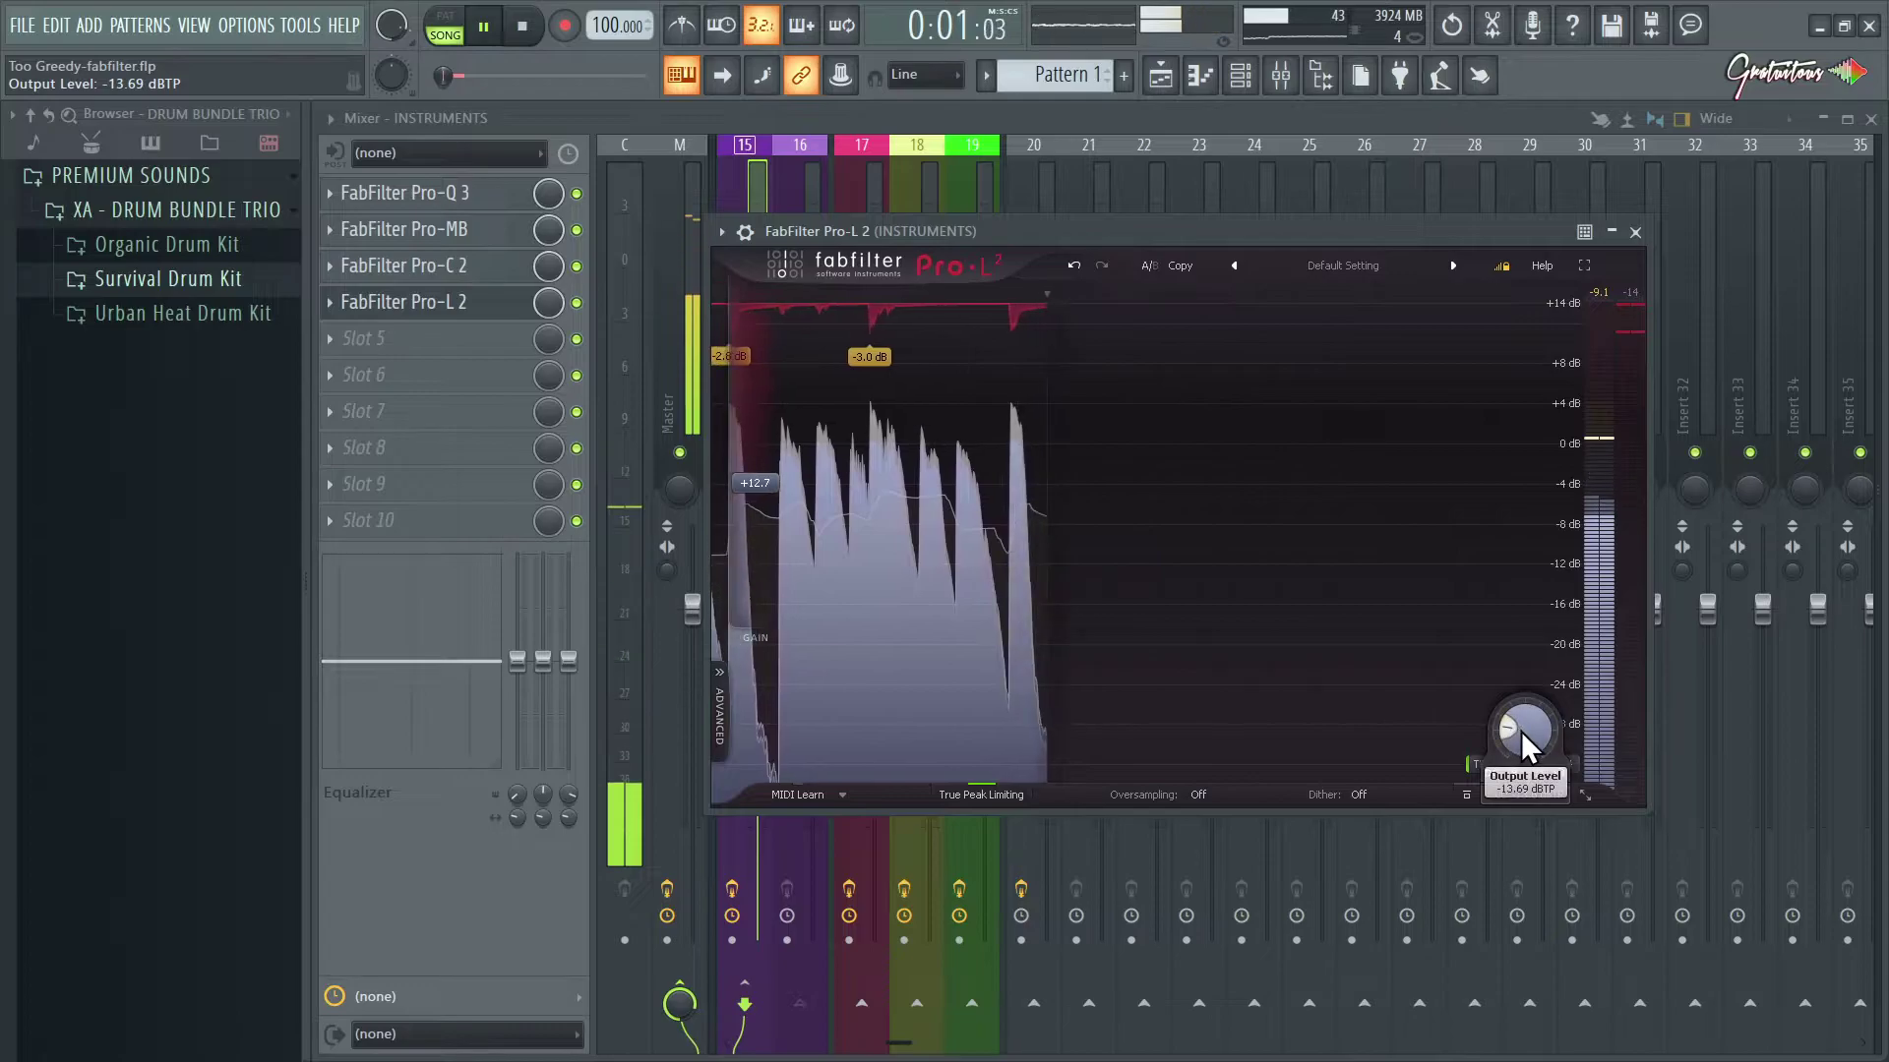
{"action": "left_click", "coordinate": [1148, 266]}
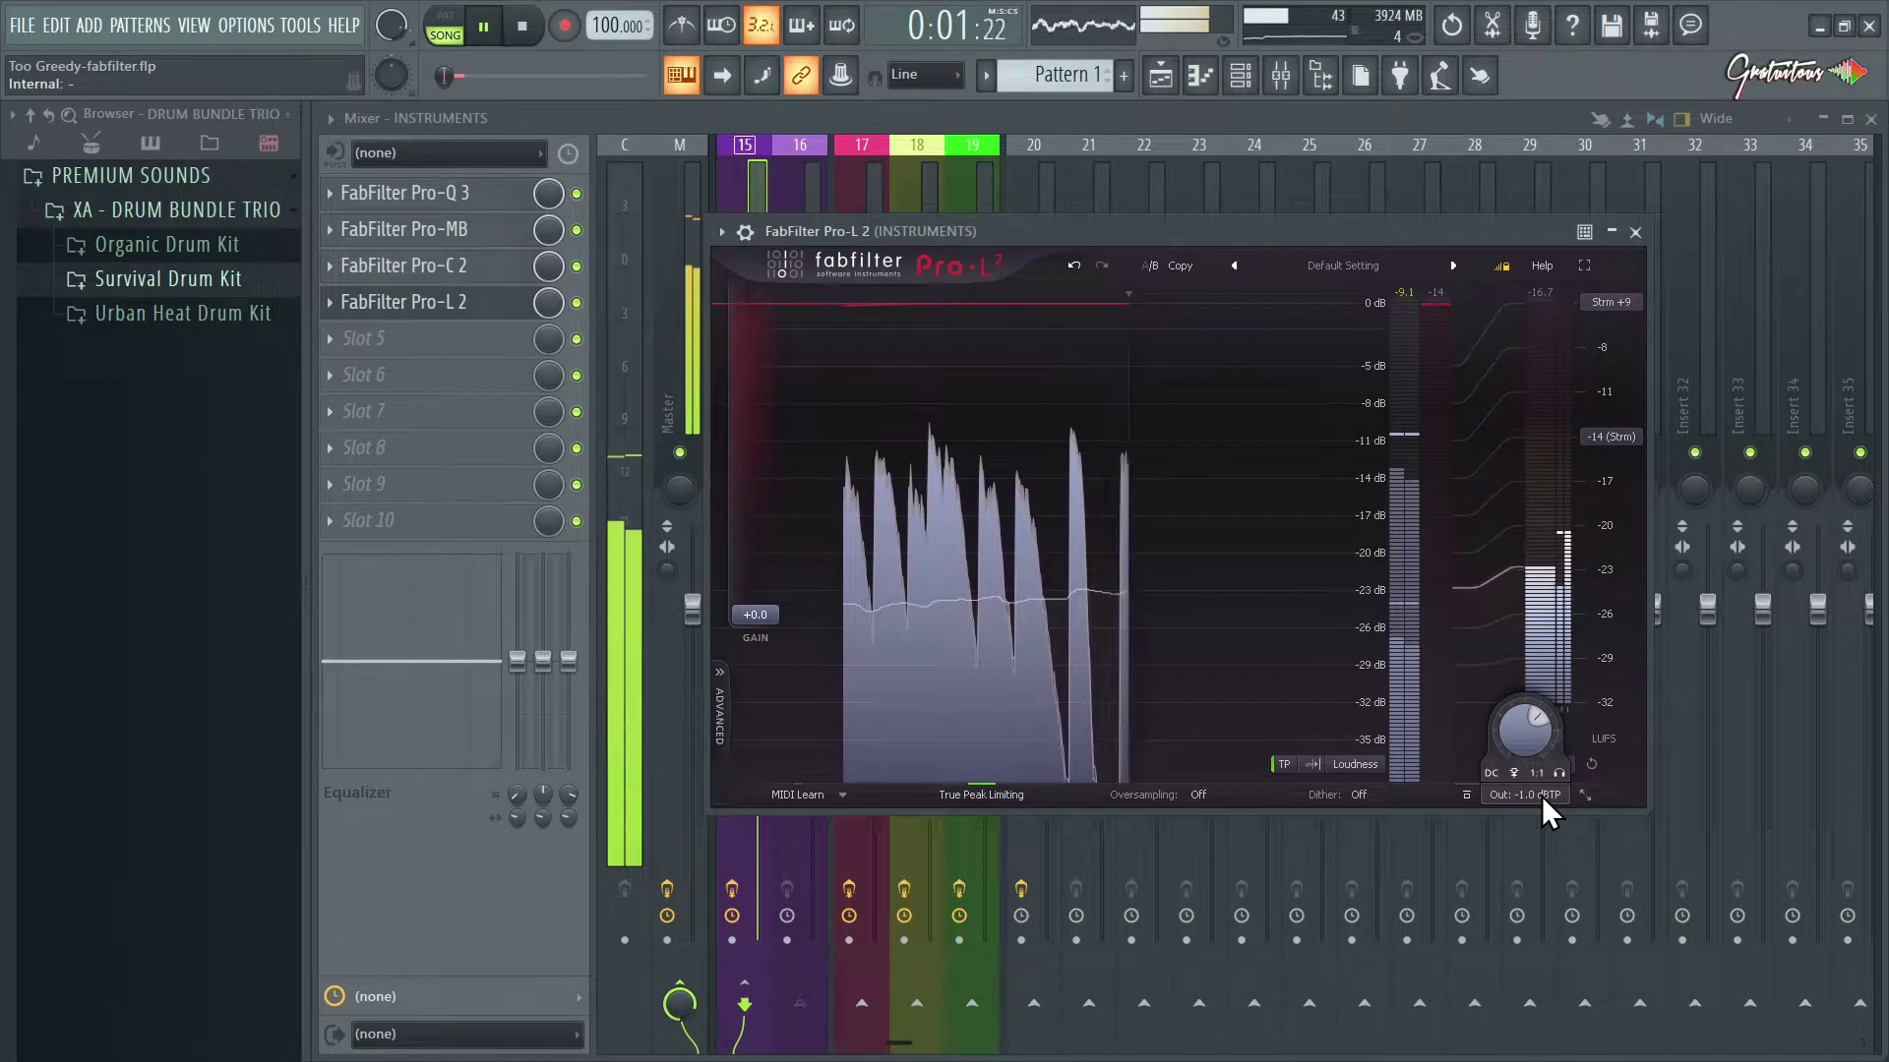
Step: Switch Pro-L 2 back to state A, set its output ceiling to -1.00 dBTP, then bring up Pro-Q 3
{"action": "left_click", "coordinate": [1147, 279]}
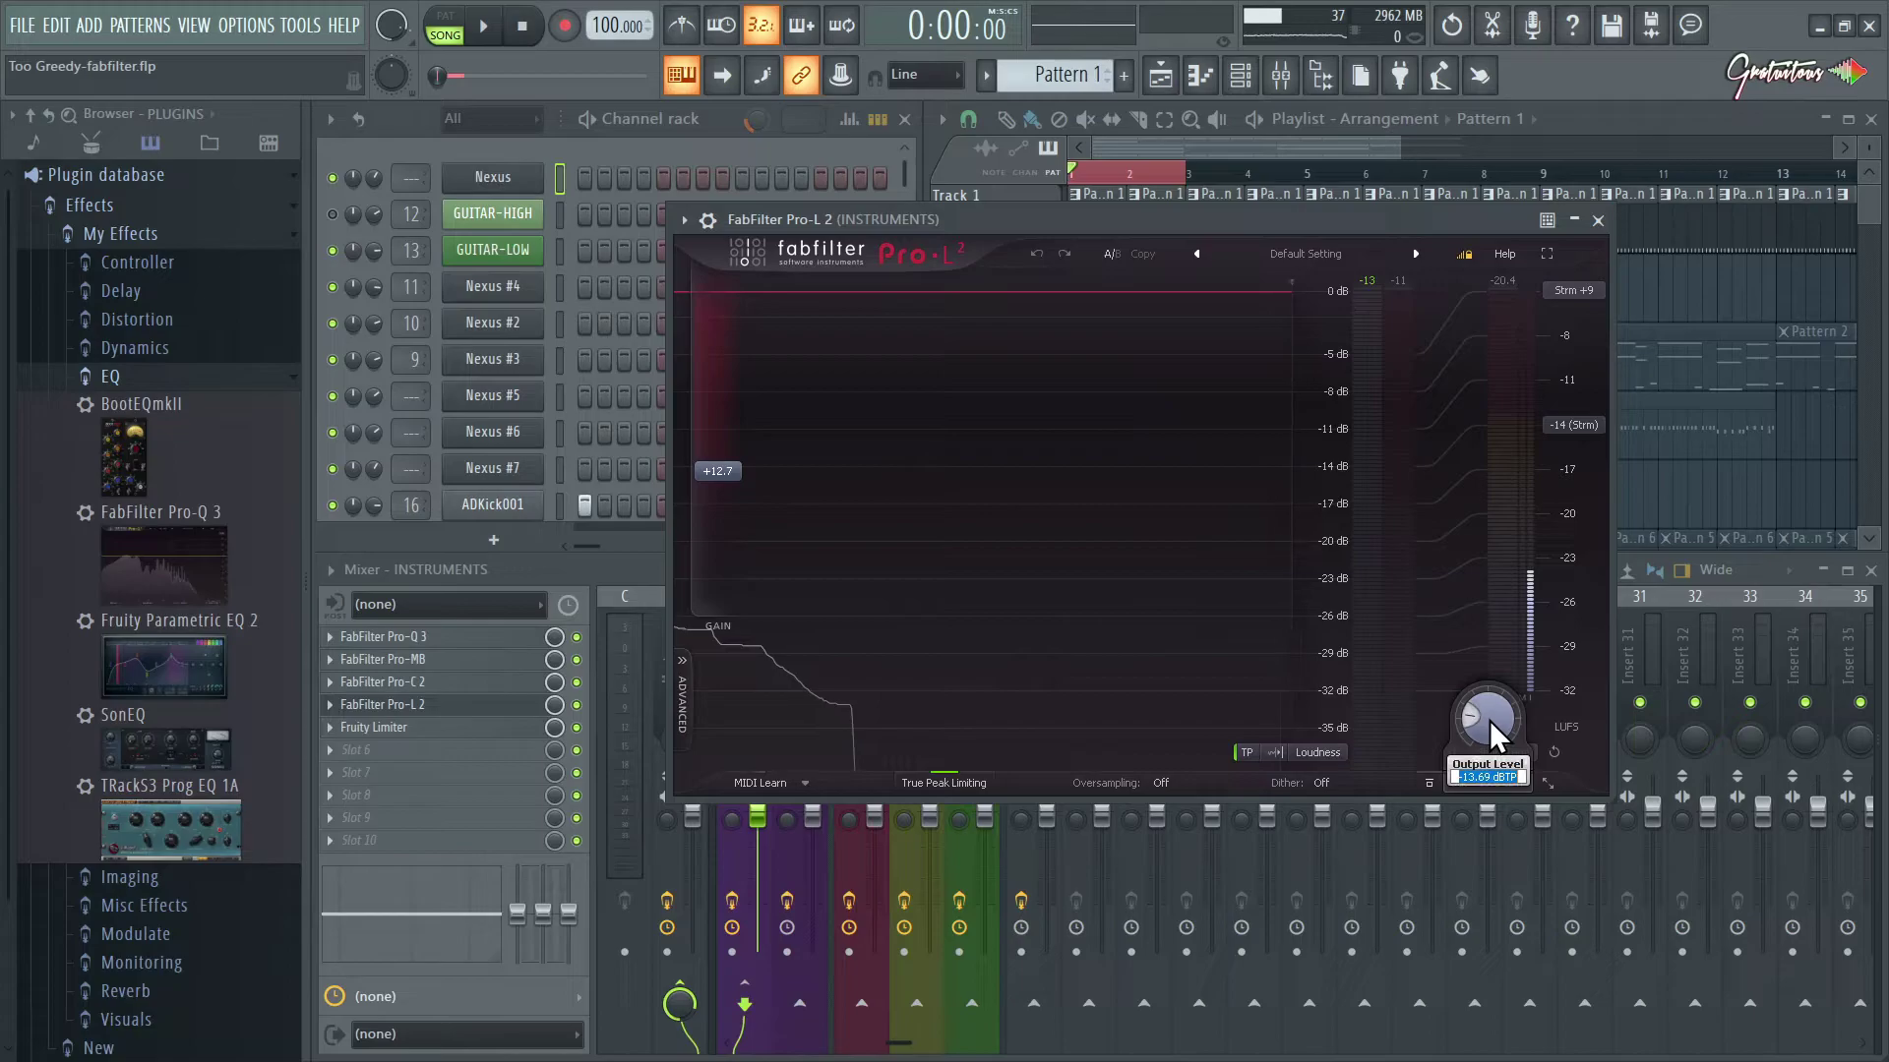
{"action": "type", "text": "-1"}
{"action": "key", "text": "Return"}
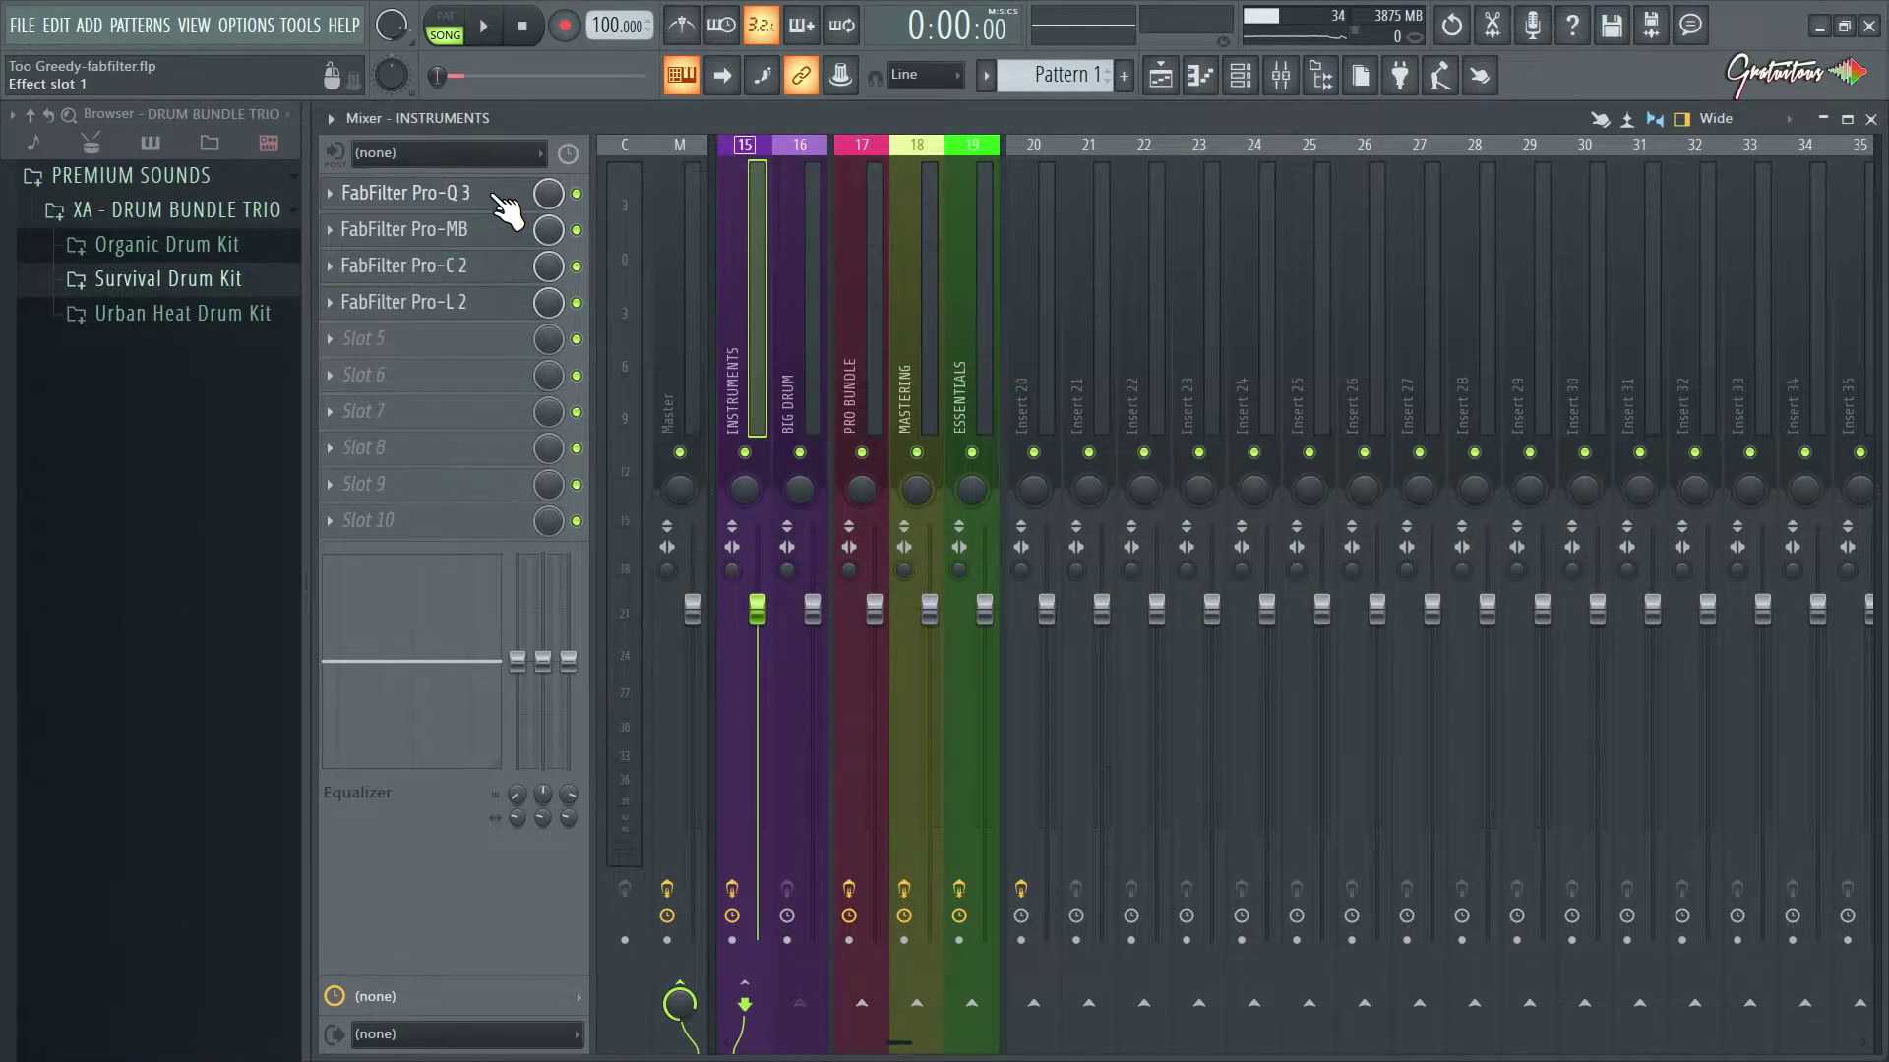
{"action": "left_click", "coordinate": [502, 197]}
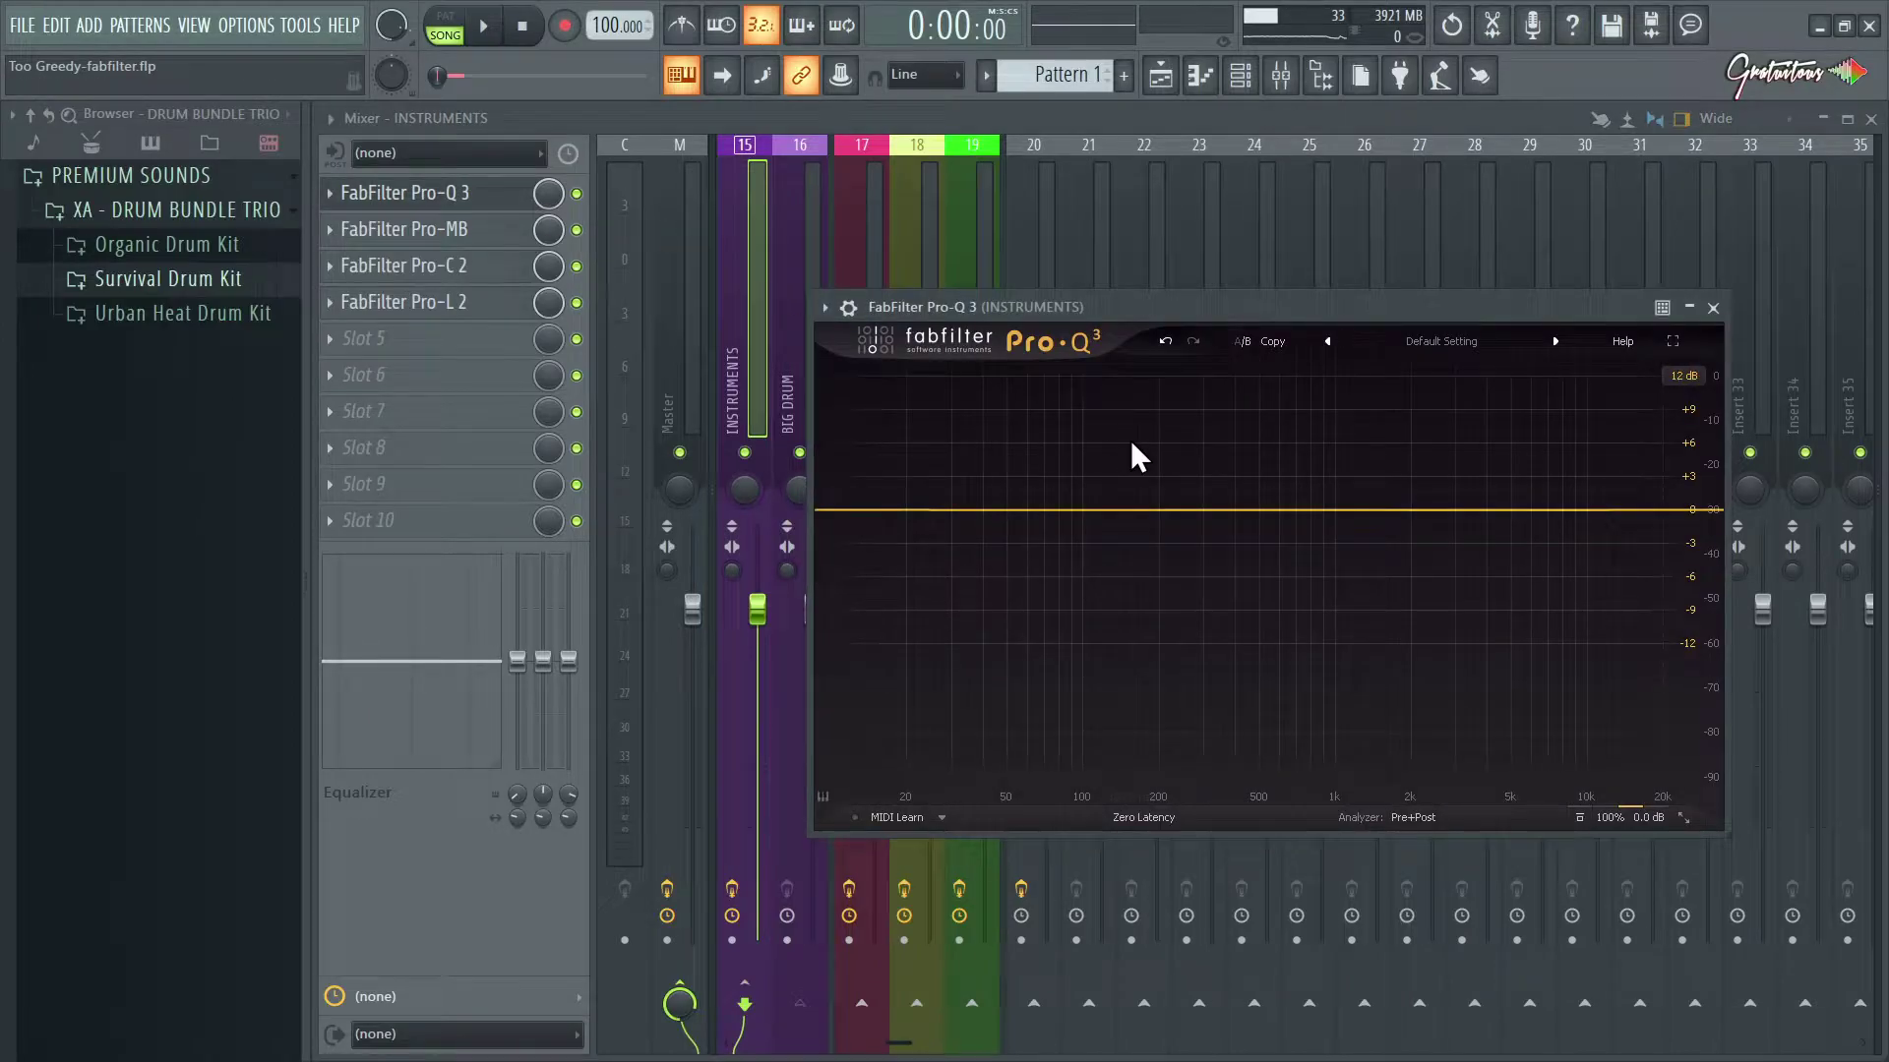
Step: Move the Pro-Q 3 window higher and start playback to show the Instruments spectrum
{"action": "left_click_drag", "start_coordinate": [1150, 306], "coordinate": [1160, 234]}
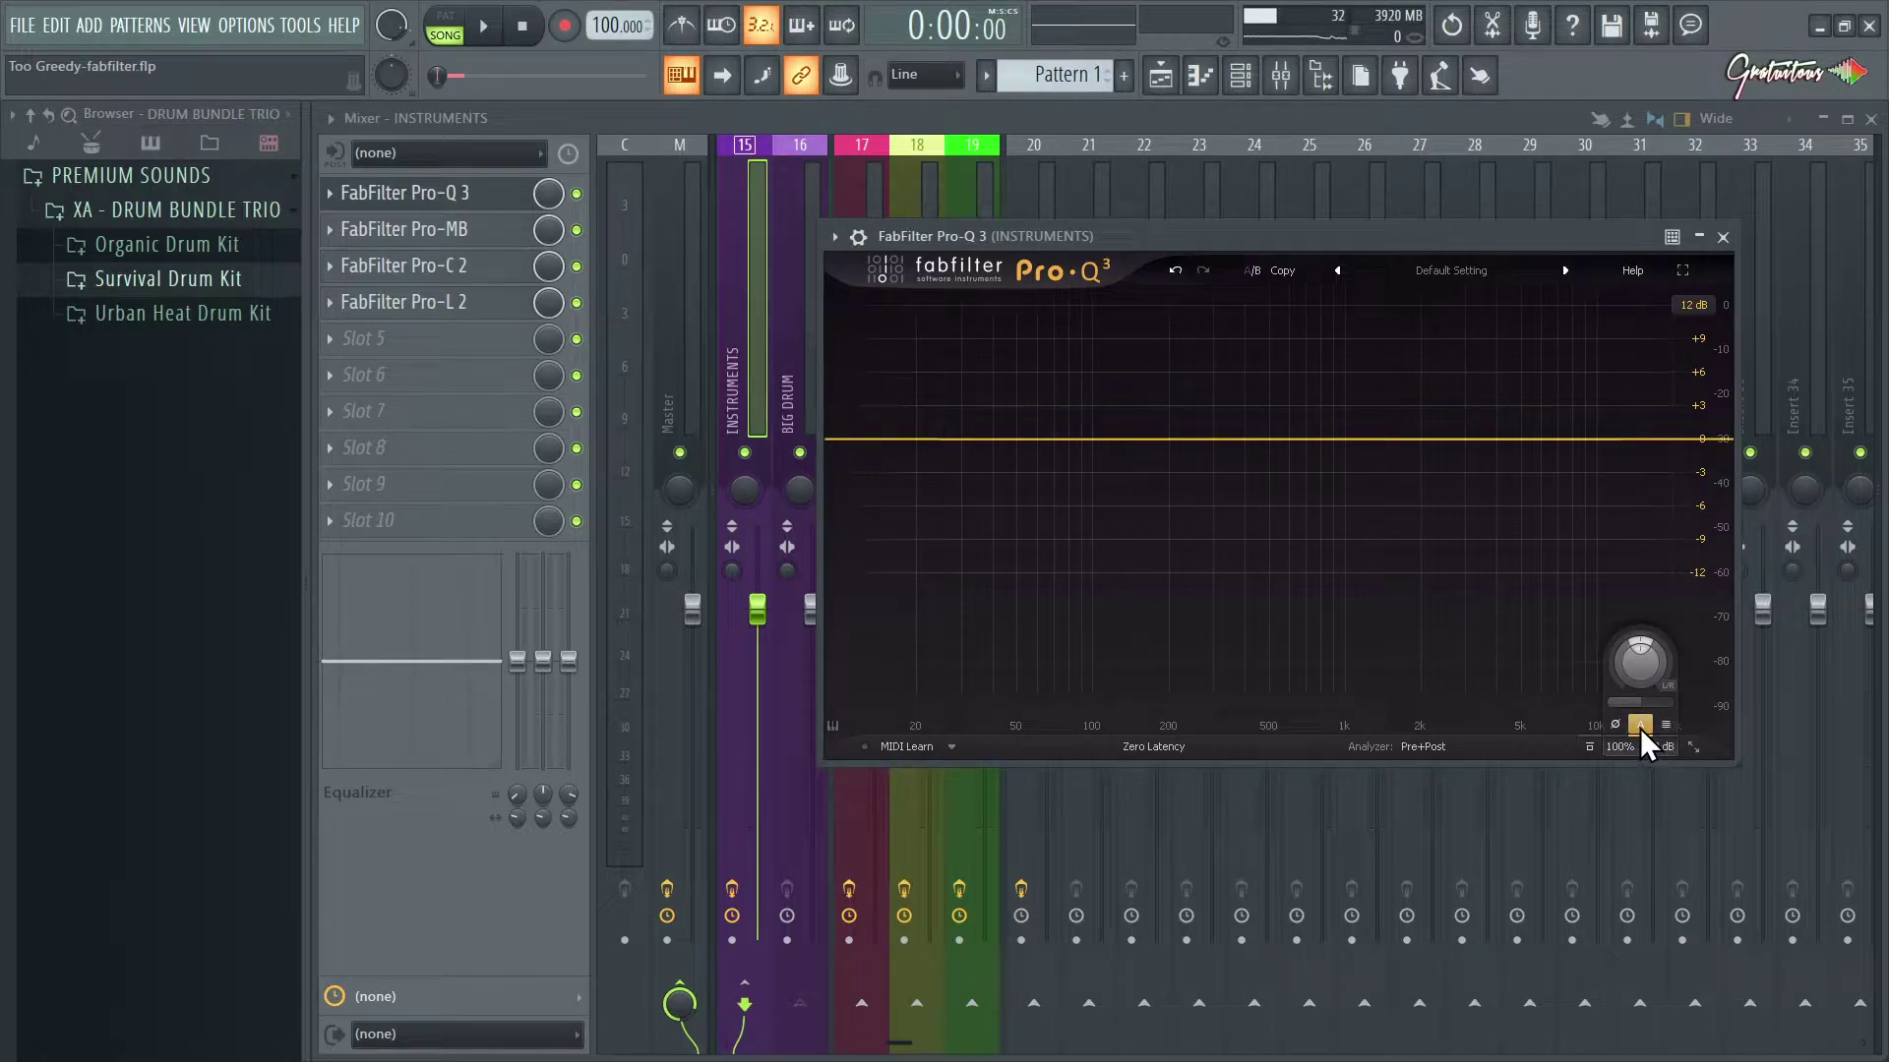
{"action": "key", "text": "space"}
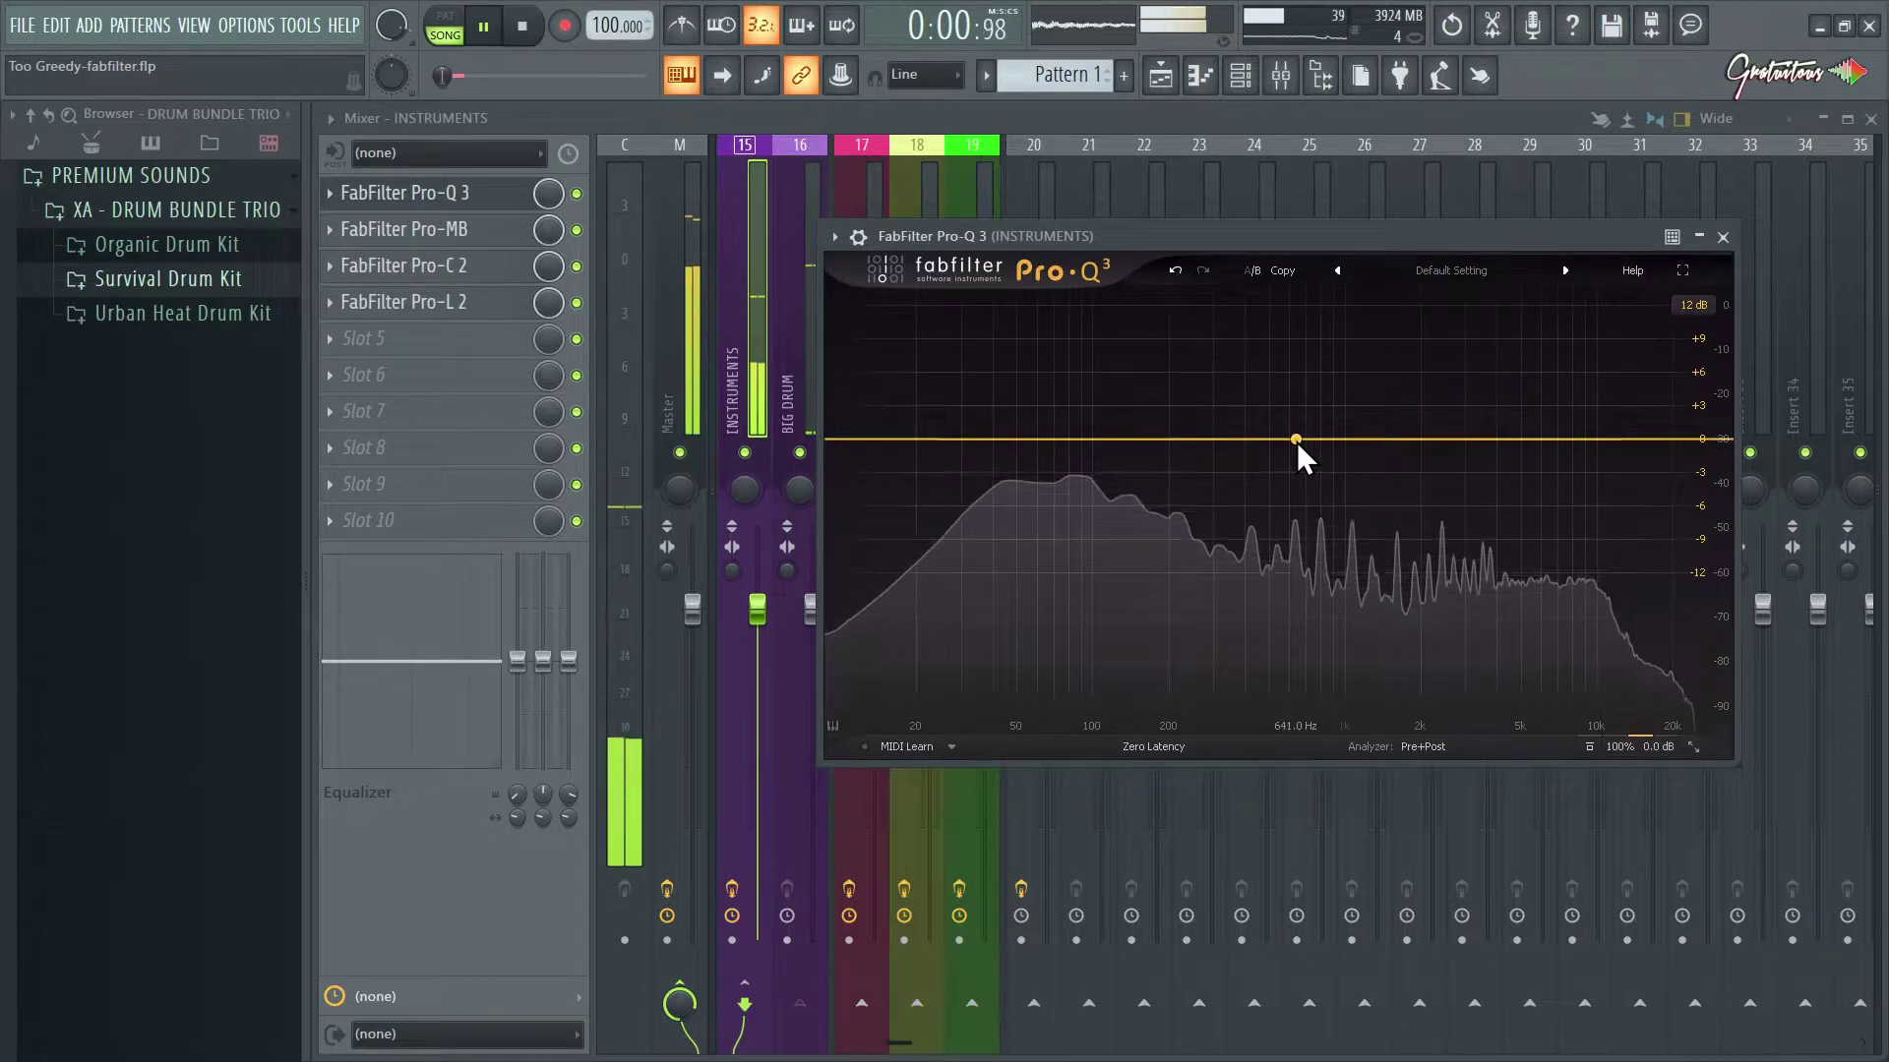
Step: Pull a new bell band into a deep cut near 162 Hz, about -19.5 dB, checking against bypass
{"action": "left_click_drag", "start_coordinate": [1297, 441], "coordinate": [1267, 523]}
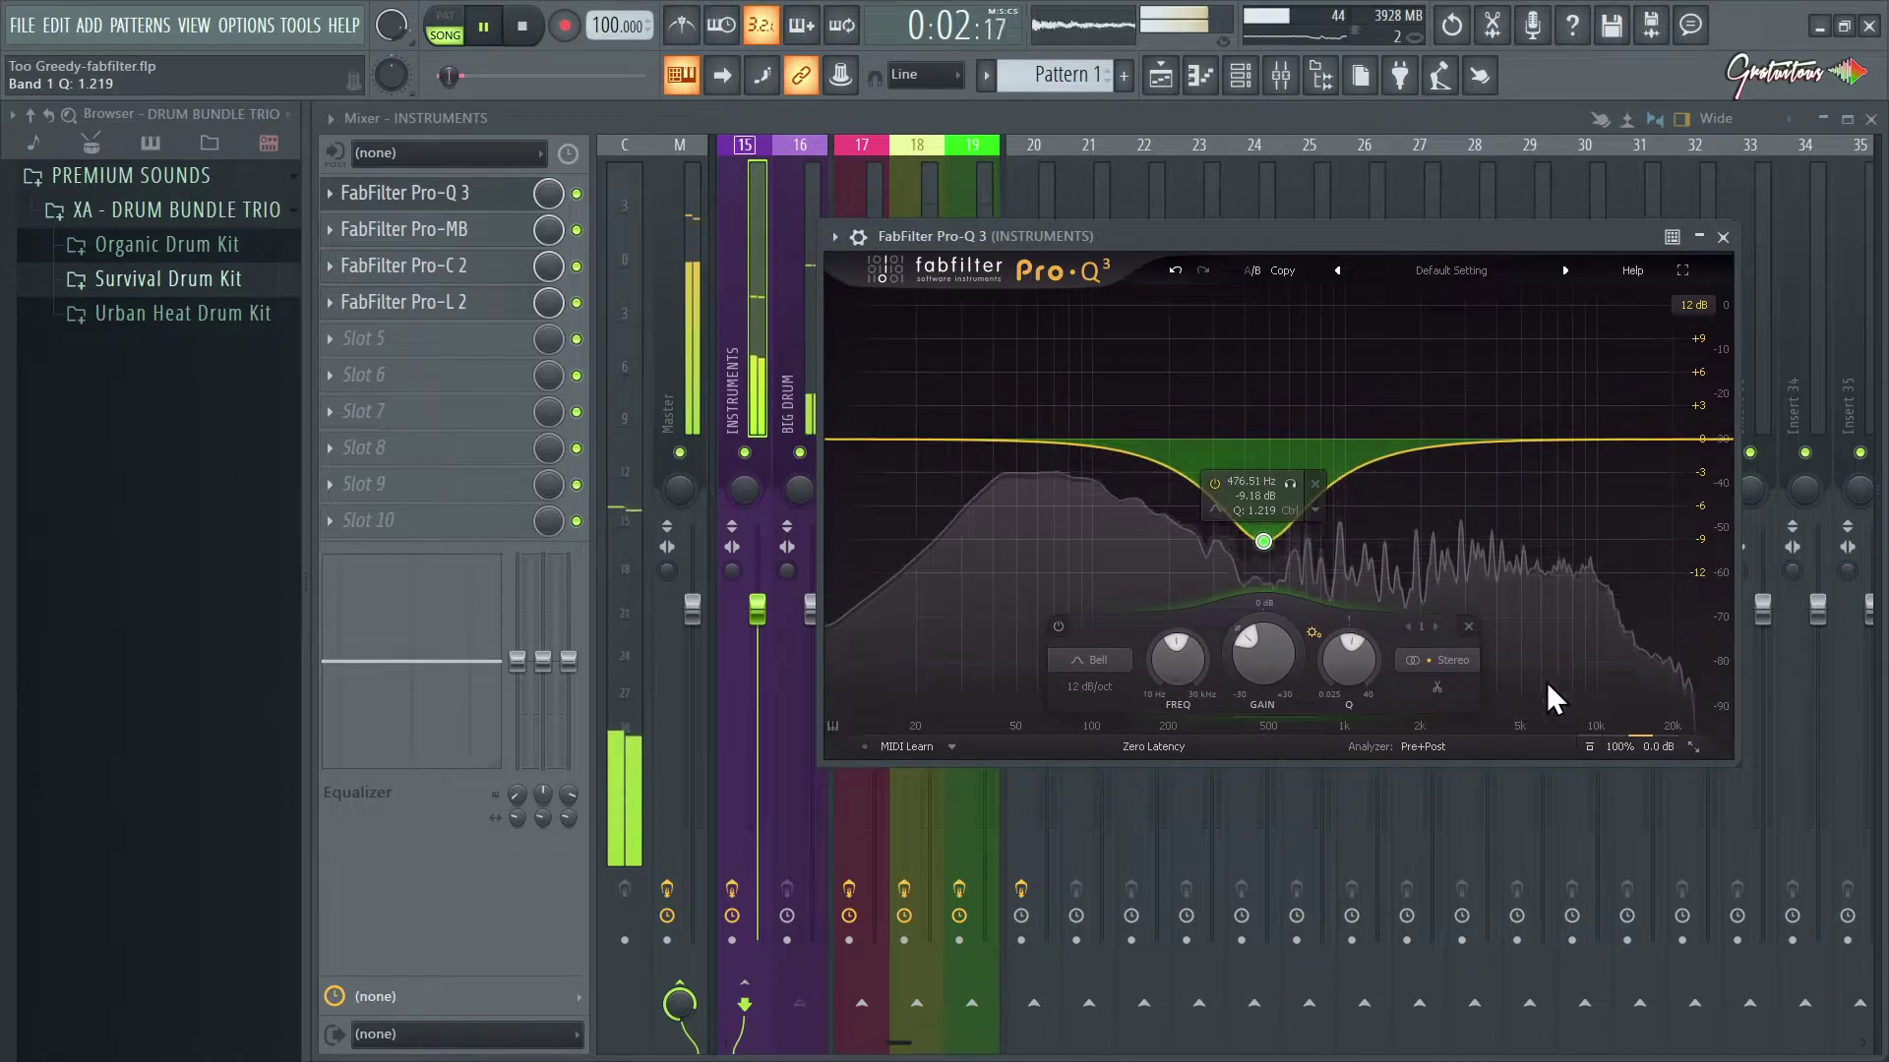
{"action": "left_click_drag", "start_coordinate": [1259, 539], "coordinate": [1141, 741]}
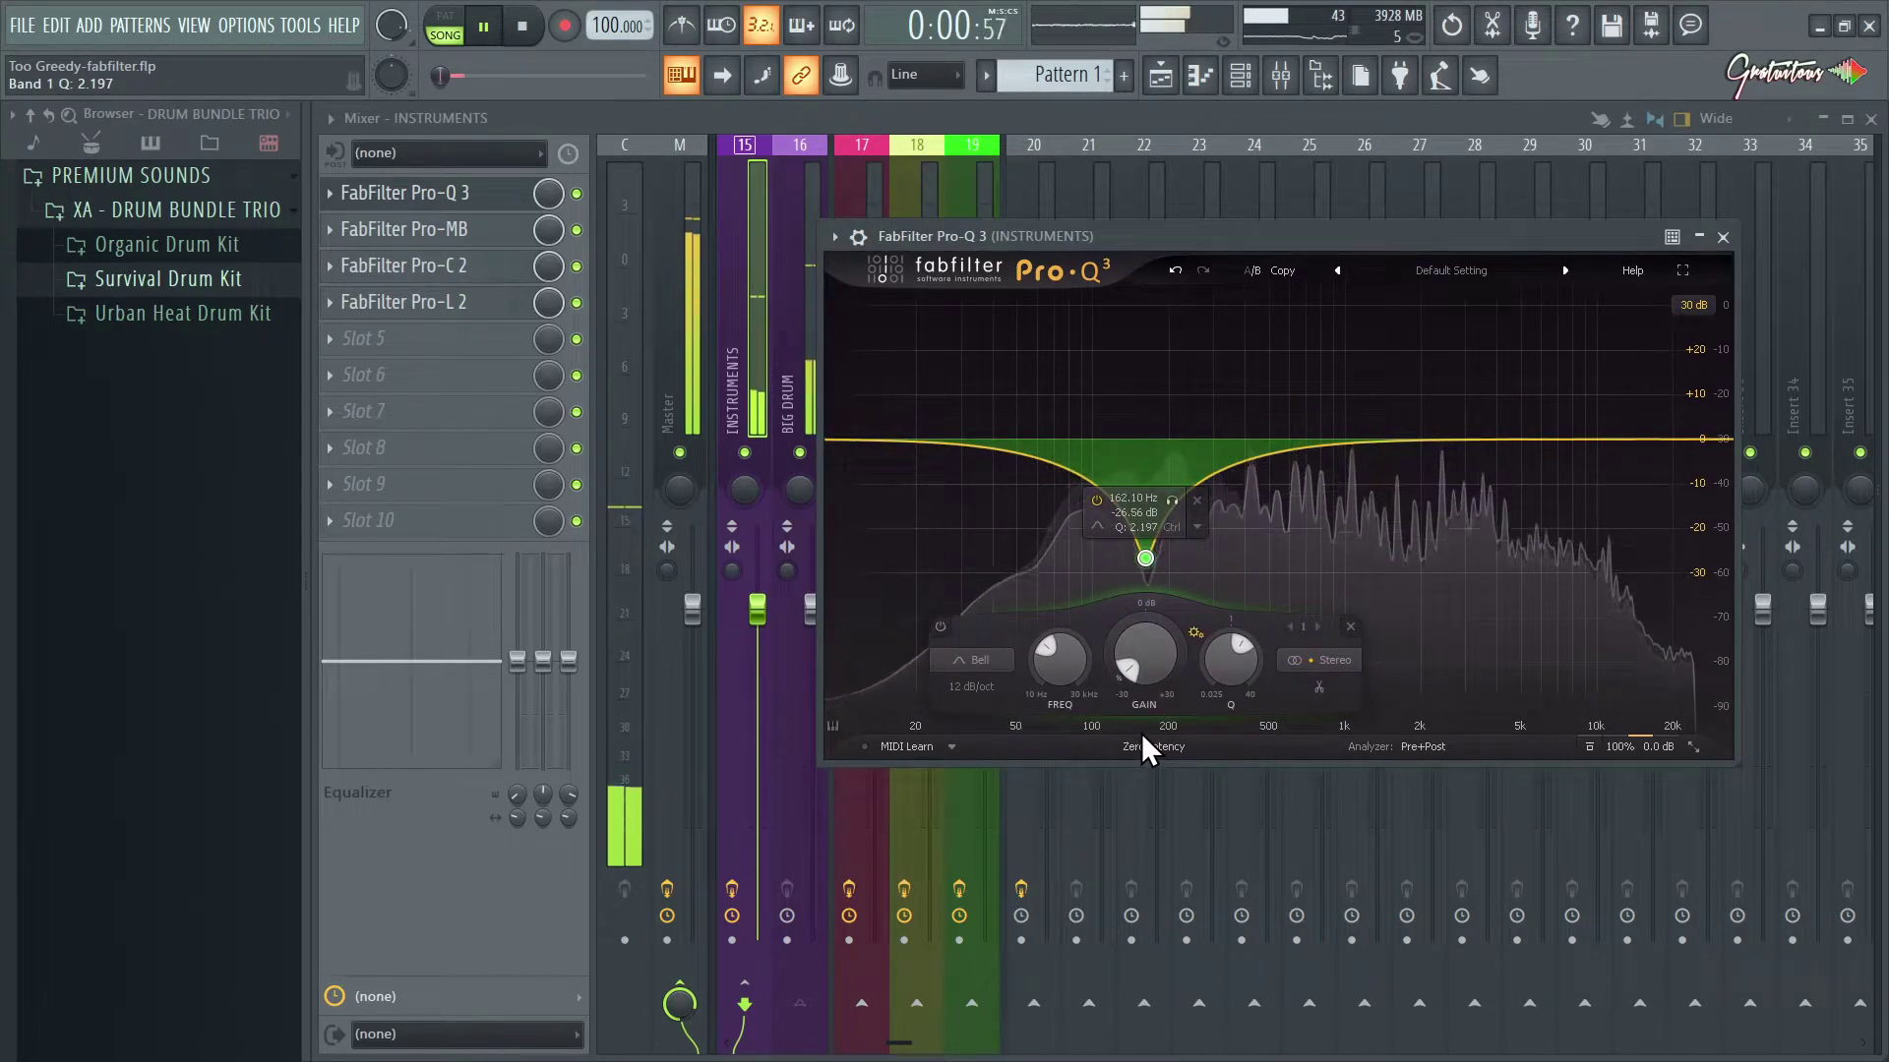
{"action": "left_click", "coordinate": [1584, 747]}
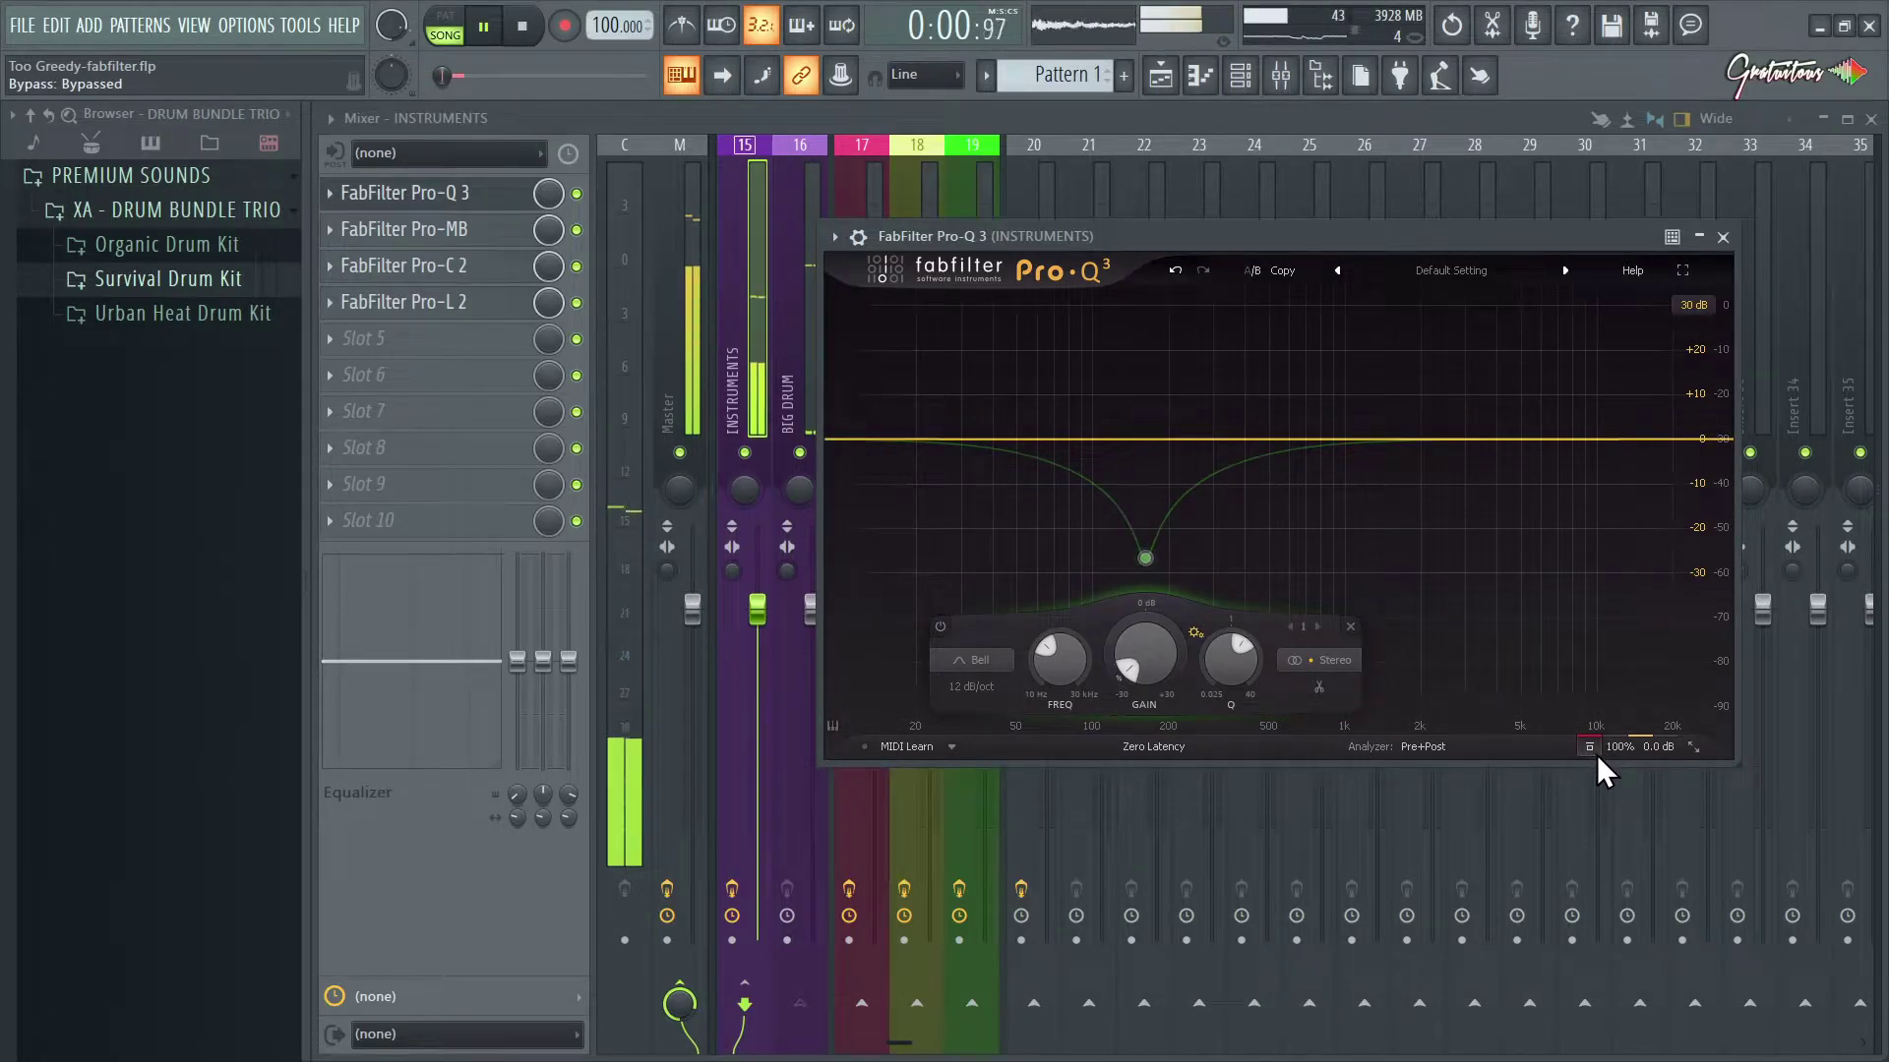
{"action": "left_click", "coordinate": [1595, 753]}
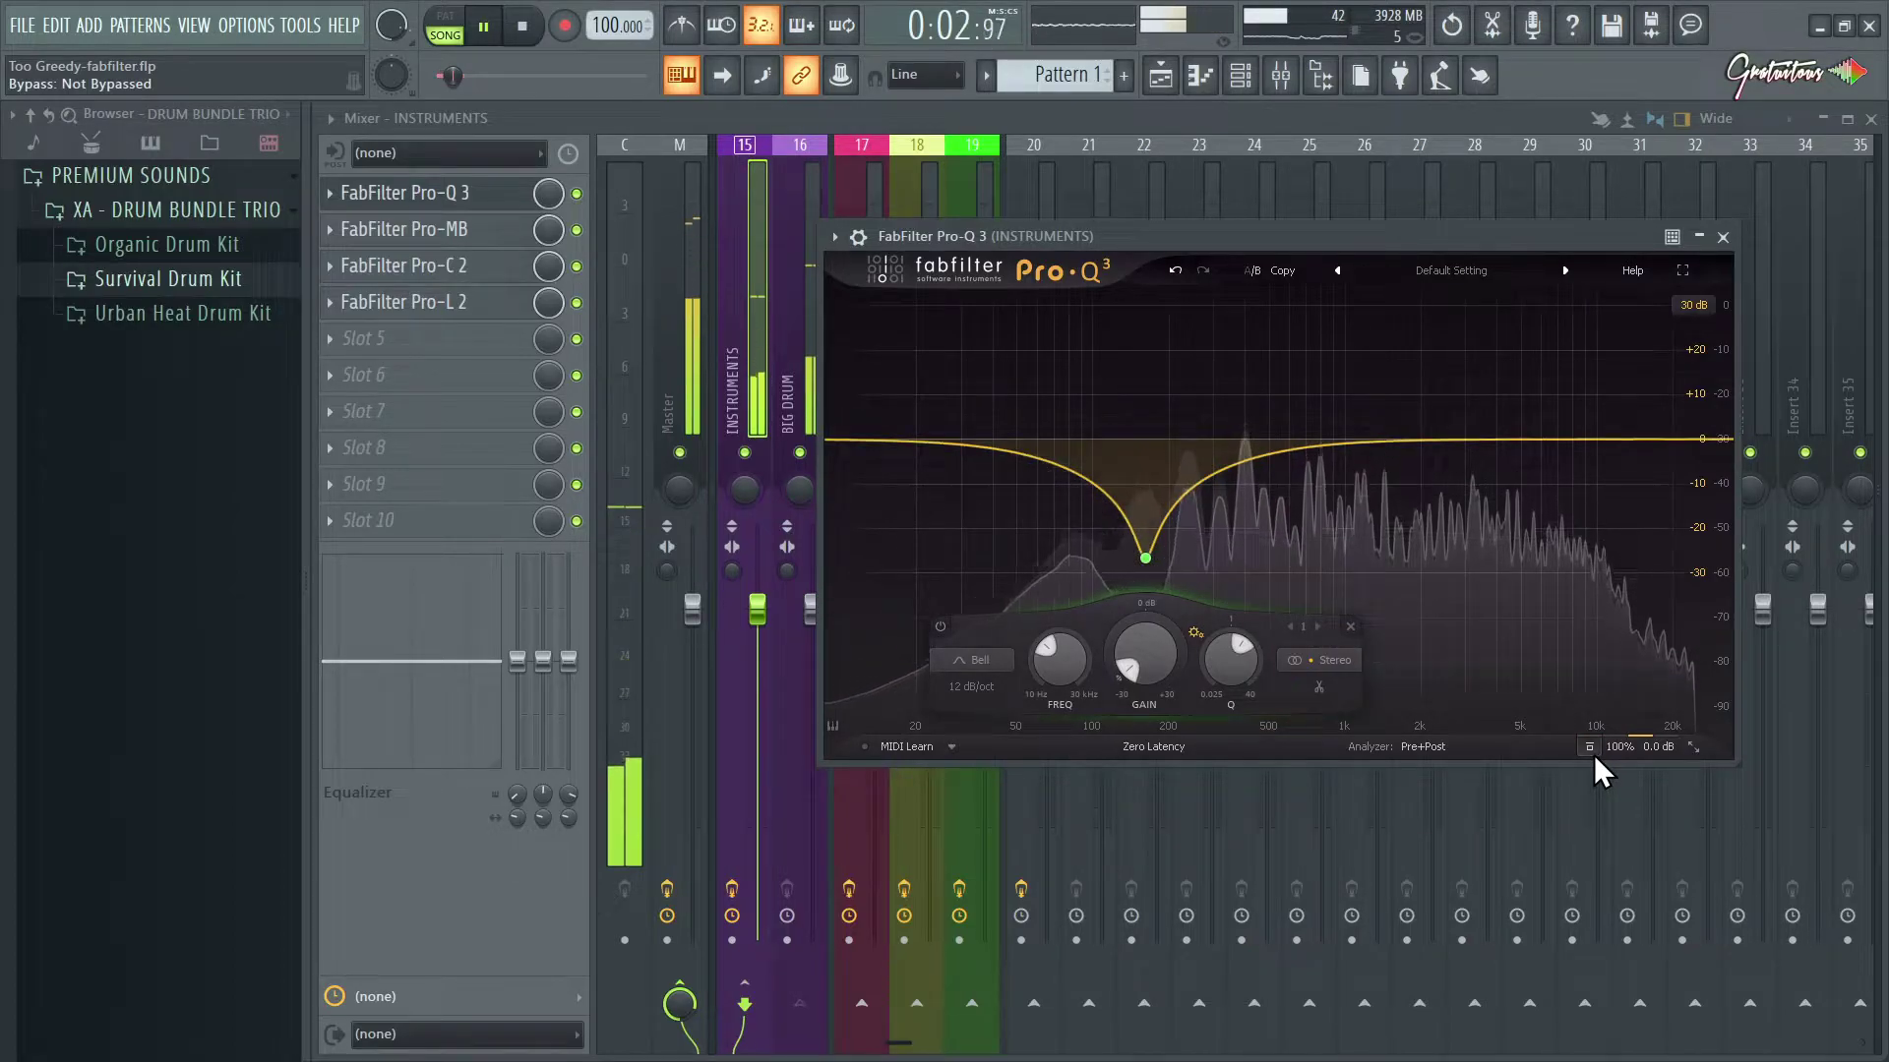
{"action": "left_click_drag", "start_coordinate": [1154, 650], "coordinate": [1153, 615]}
{"action": "scroll", "coordinate": [1145, 532], "scroll_direction": "down", "scroll_amount": 2}
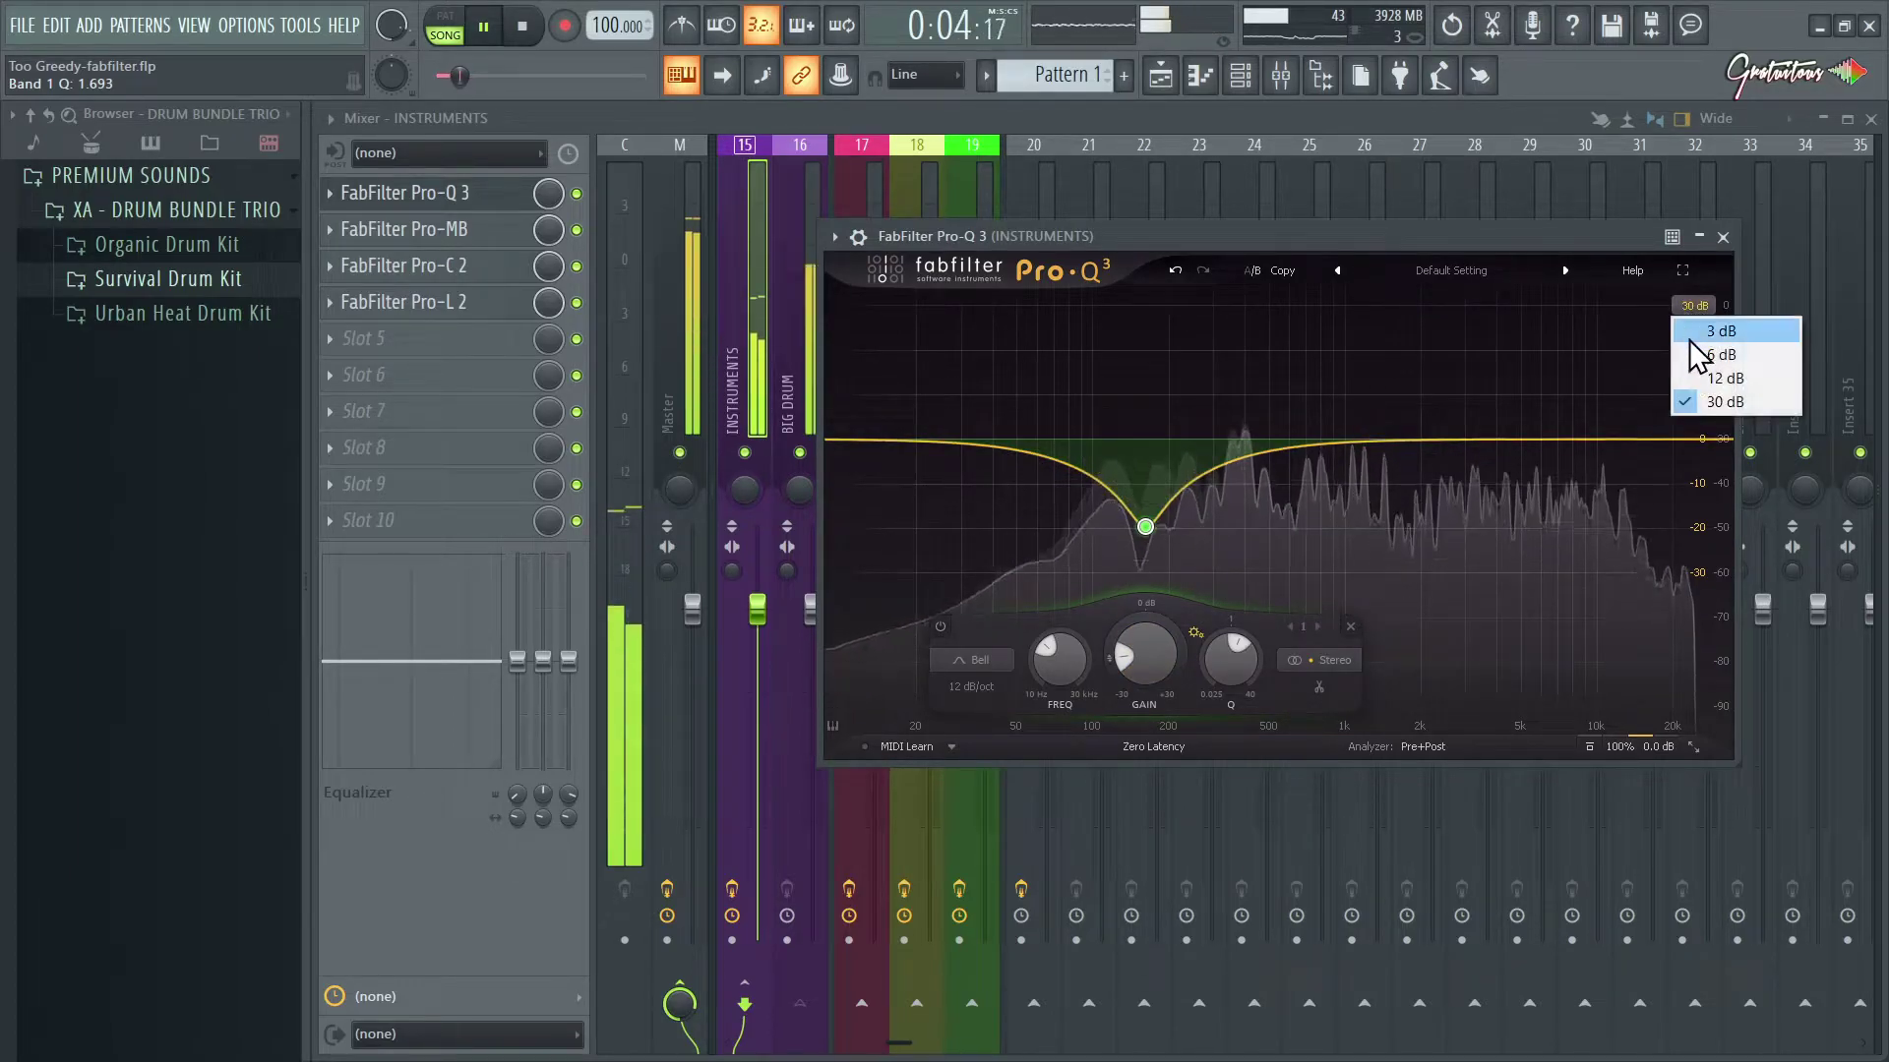
Step: Ease the bell cut to about -4.4 dB, enlarge the window, and shift the cut to ~174 Hz
{"action": "left_click_drag", "start_coordinate": [1149, 643], "coordinate": [1150, 632]}
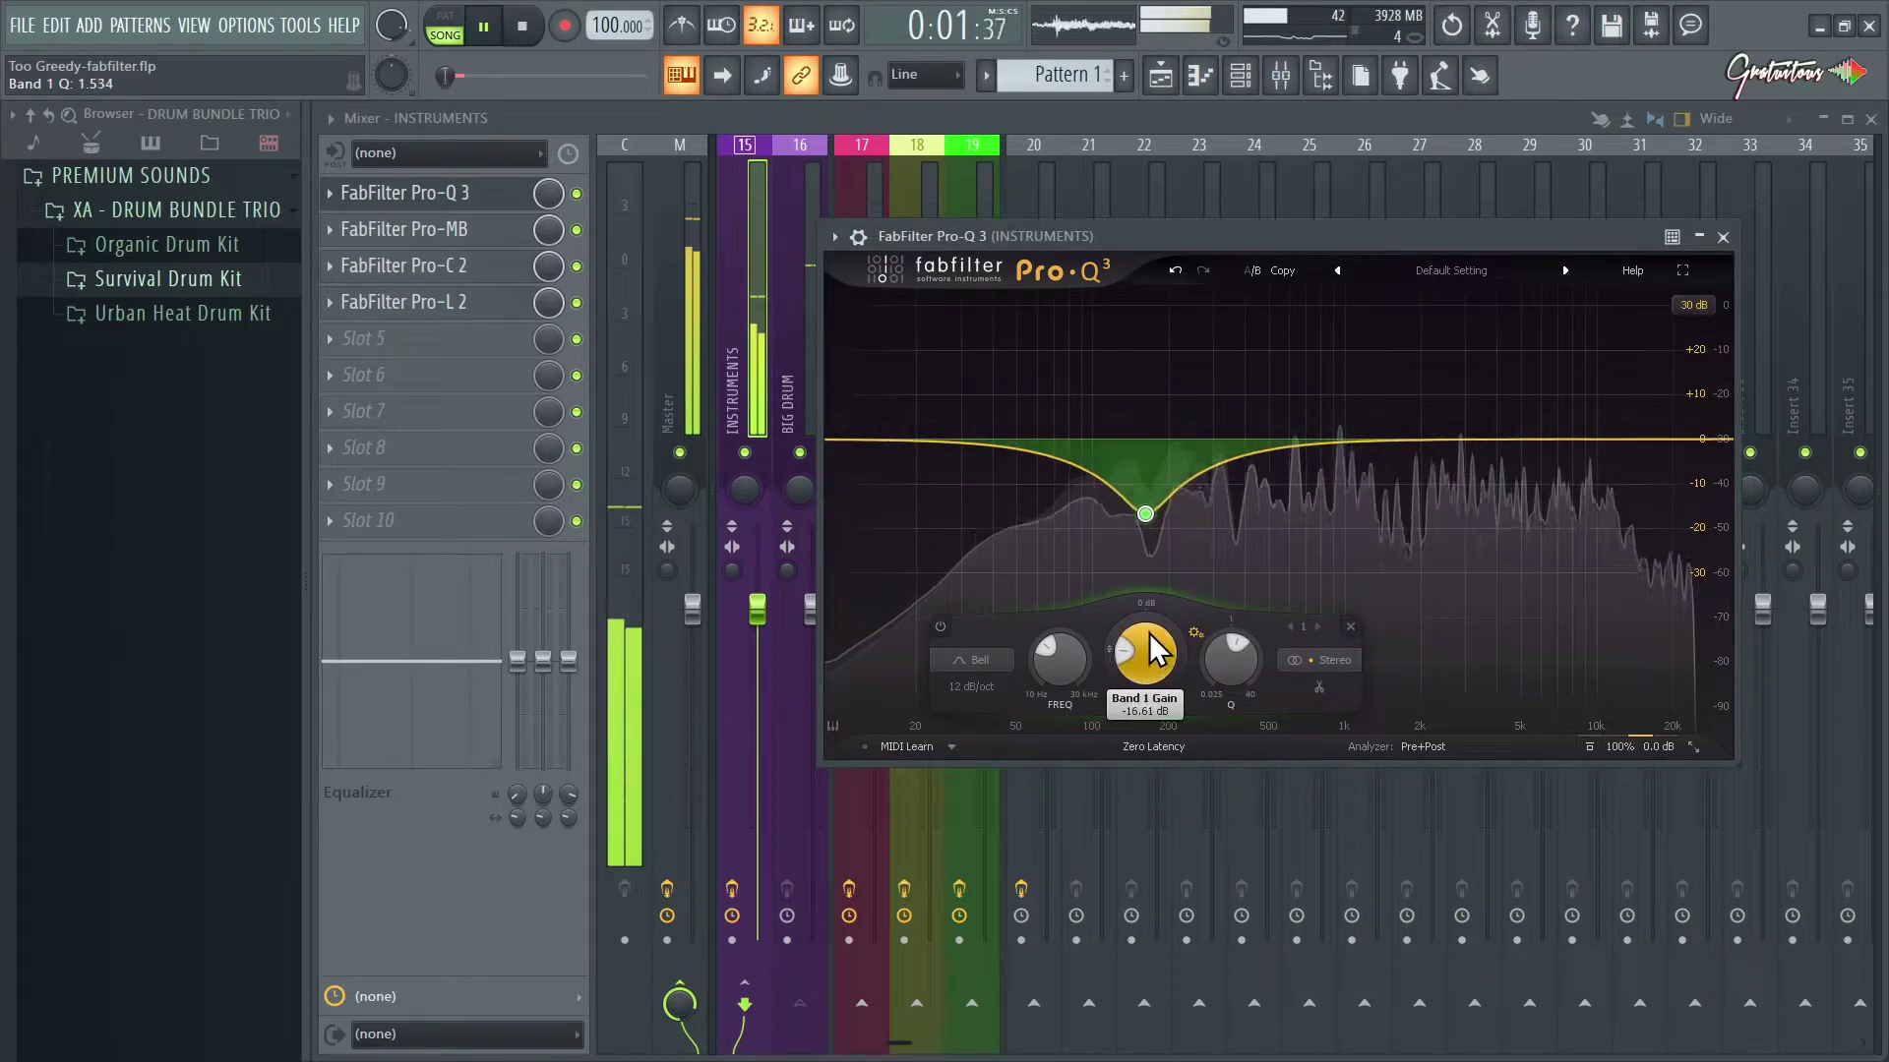
{"action": "left_click_drag", "start_coordinate": [1734, 761], "coordinate": [1778, 866]}
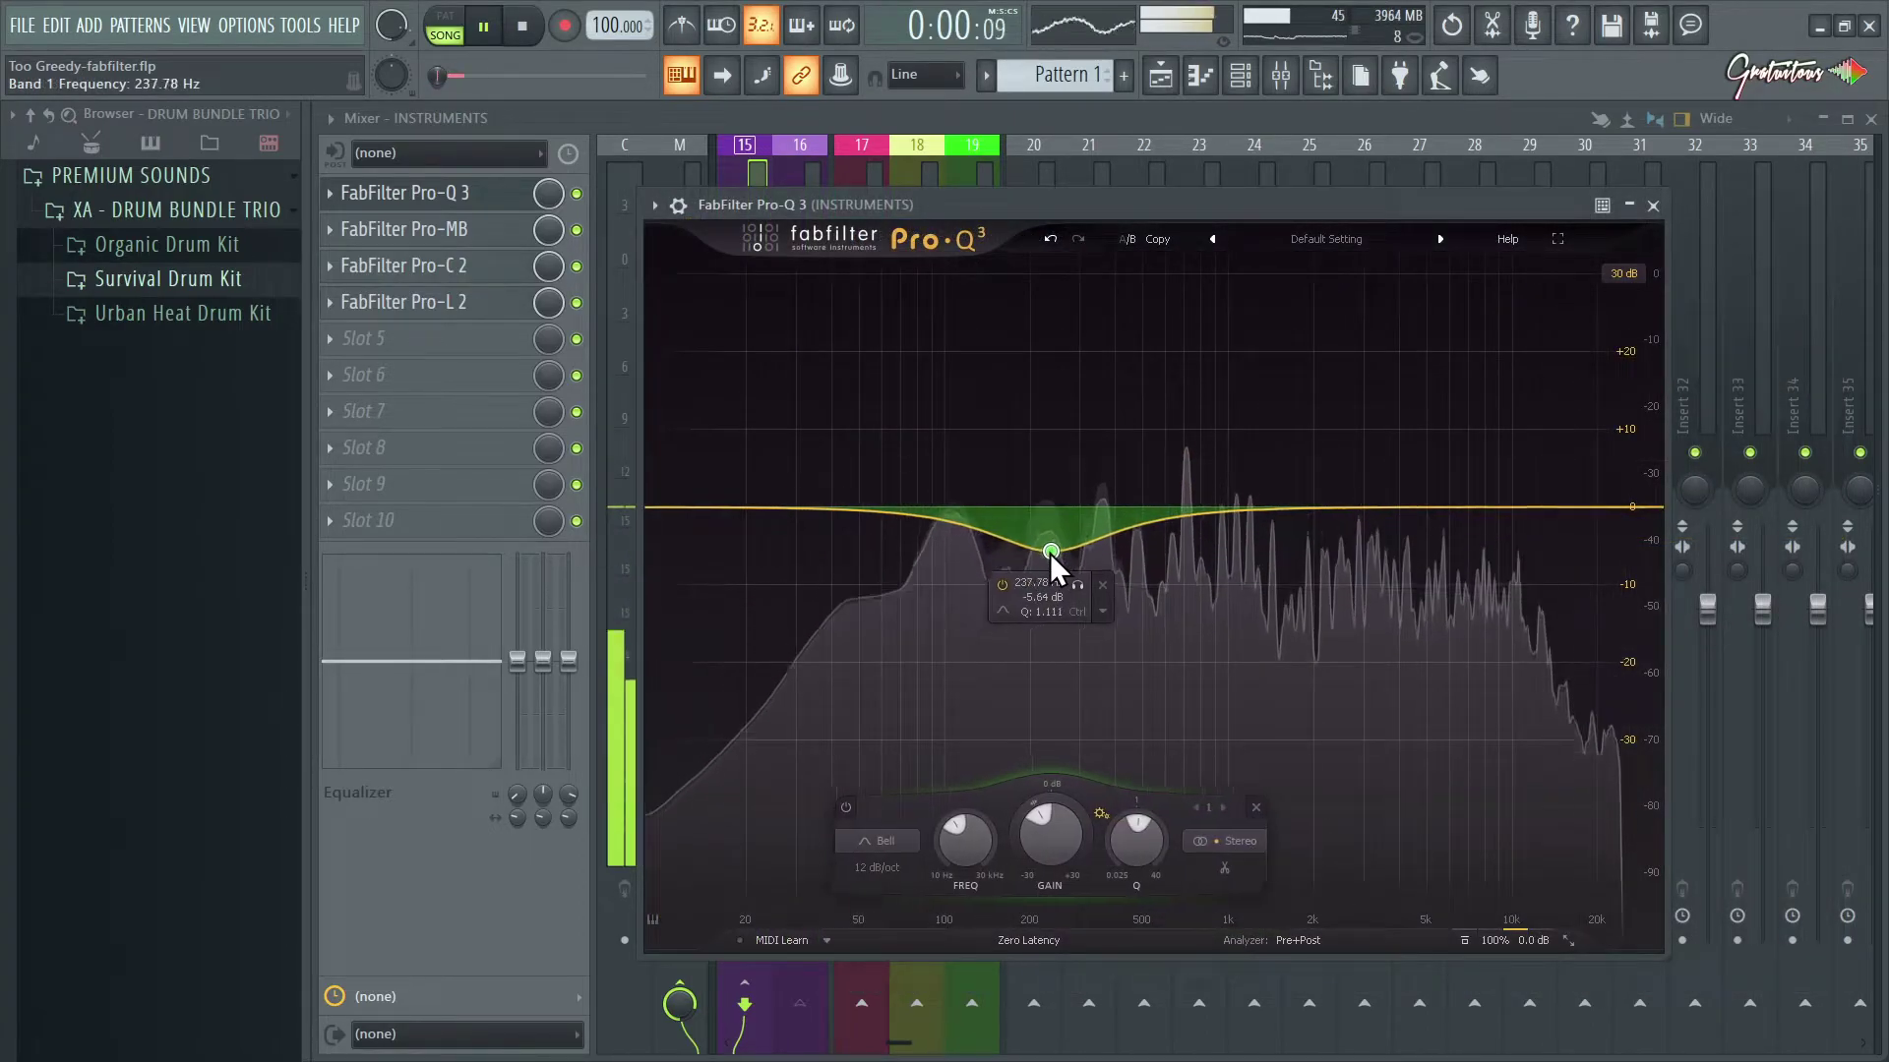
{"action": "left_click_drag", "start_coordinate": [1049, 553], "coordinate": [1011, 543]}
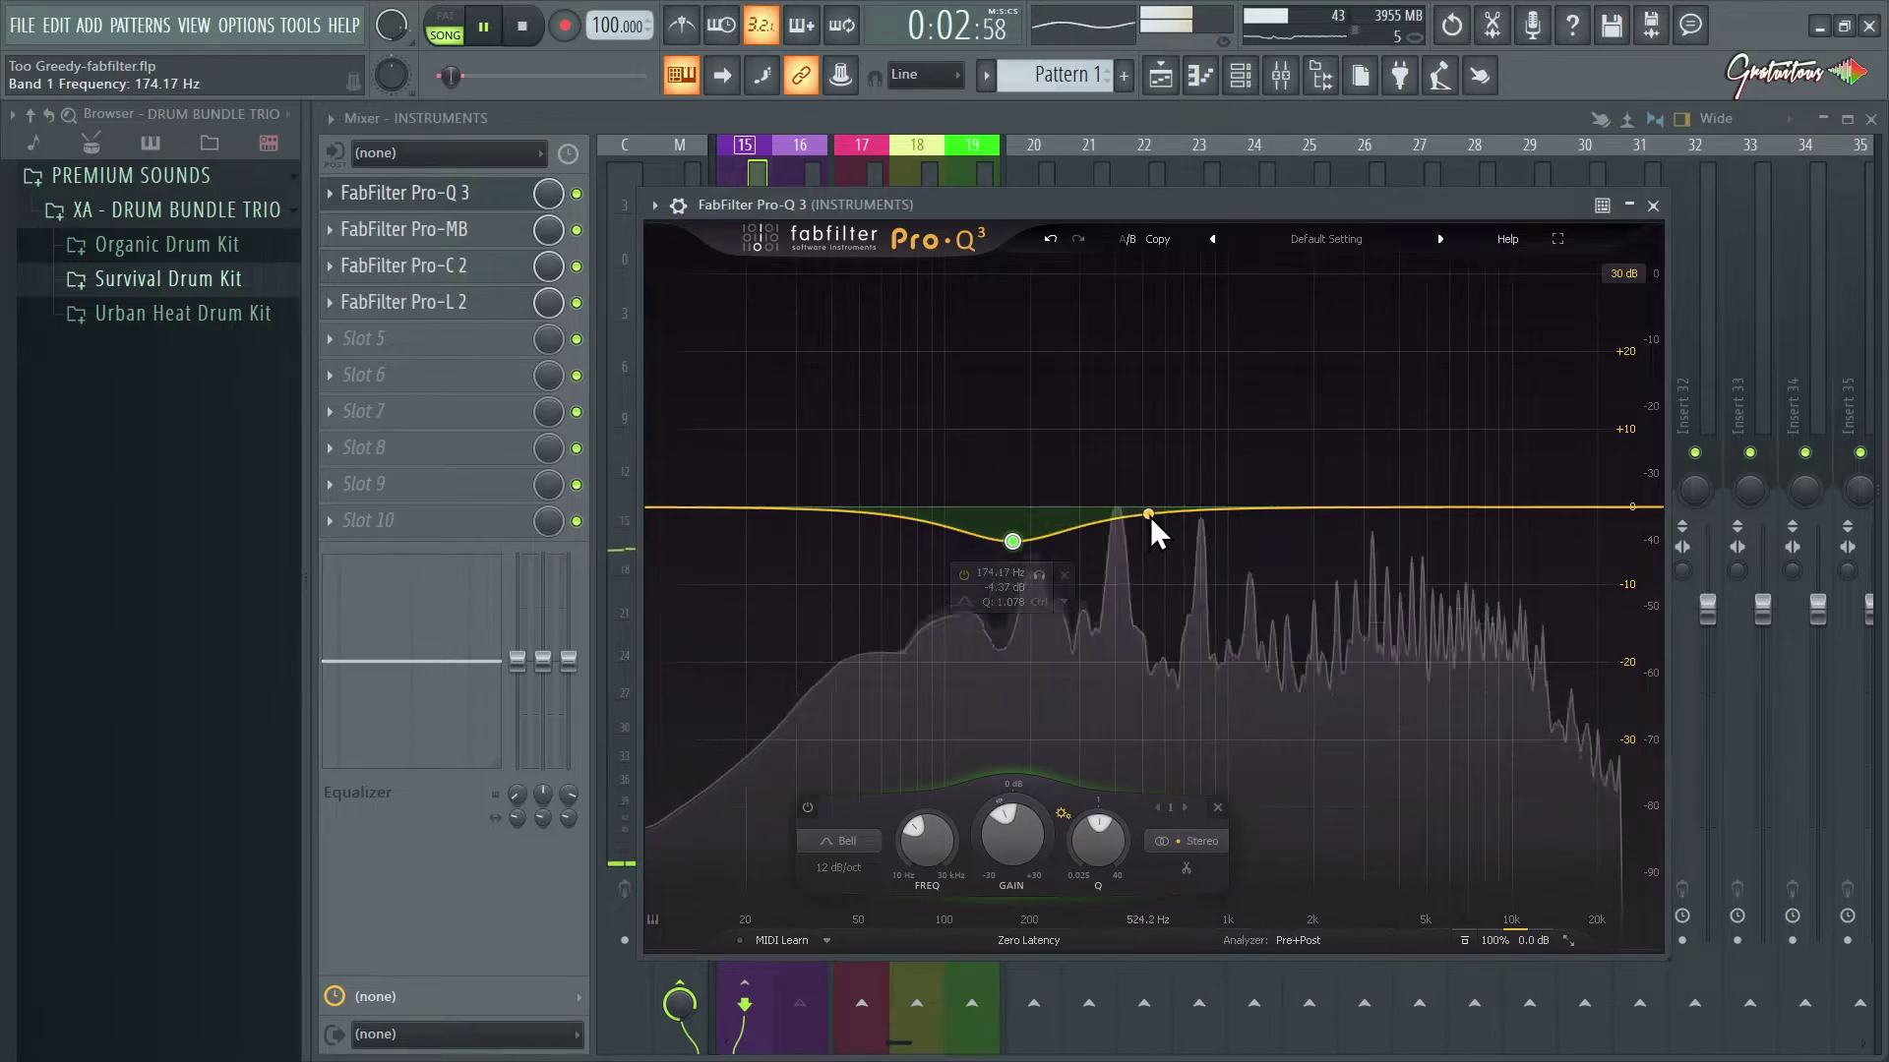
Step: Add a second band boosting near 4 kHz and compare it against the bypassed sound
{"action": "left_click_drag", "start_coordinate": [1167, 516], "coordinate": [1394, 480]}
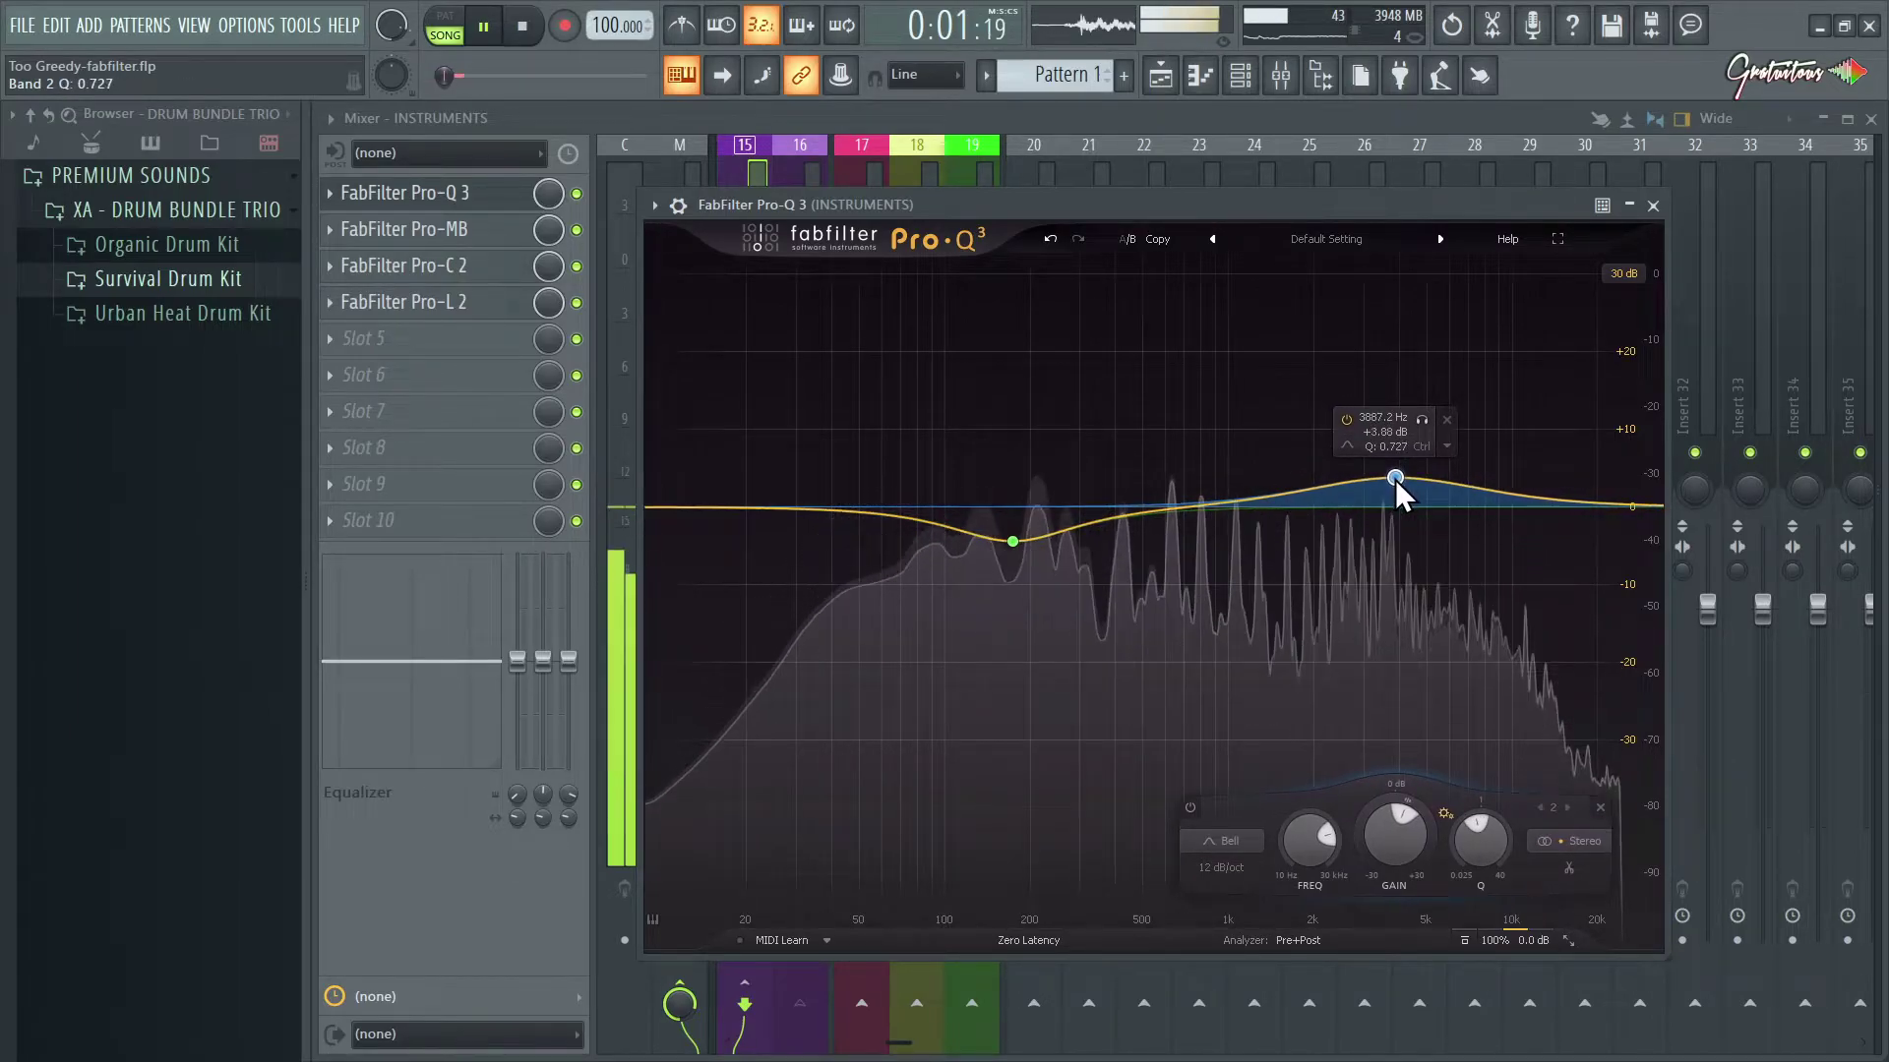
{"action": "left_click", "coordinate": [1465, 940]}
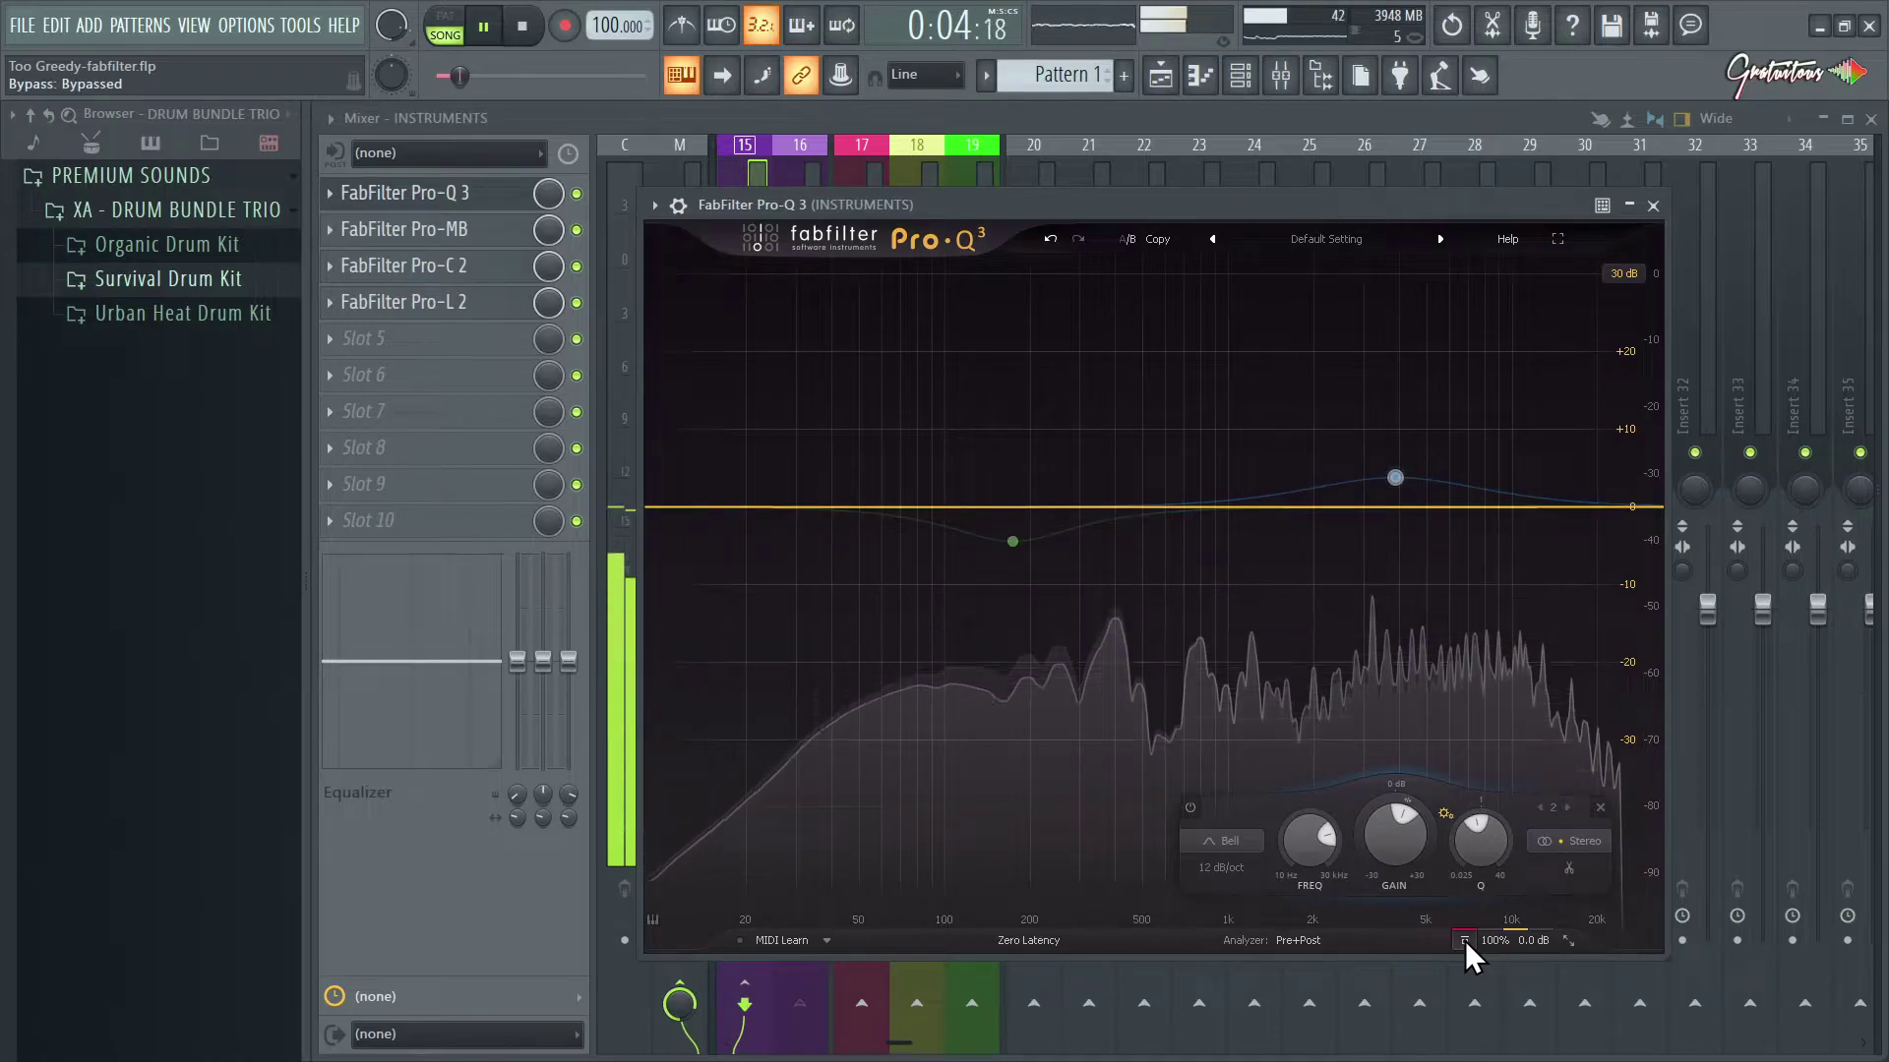
{"action": "left_click", "coordinate": [1465, 940]}
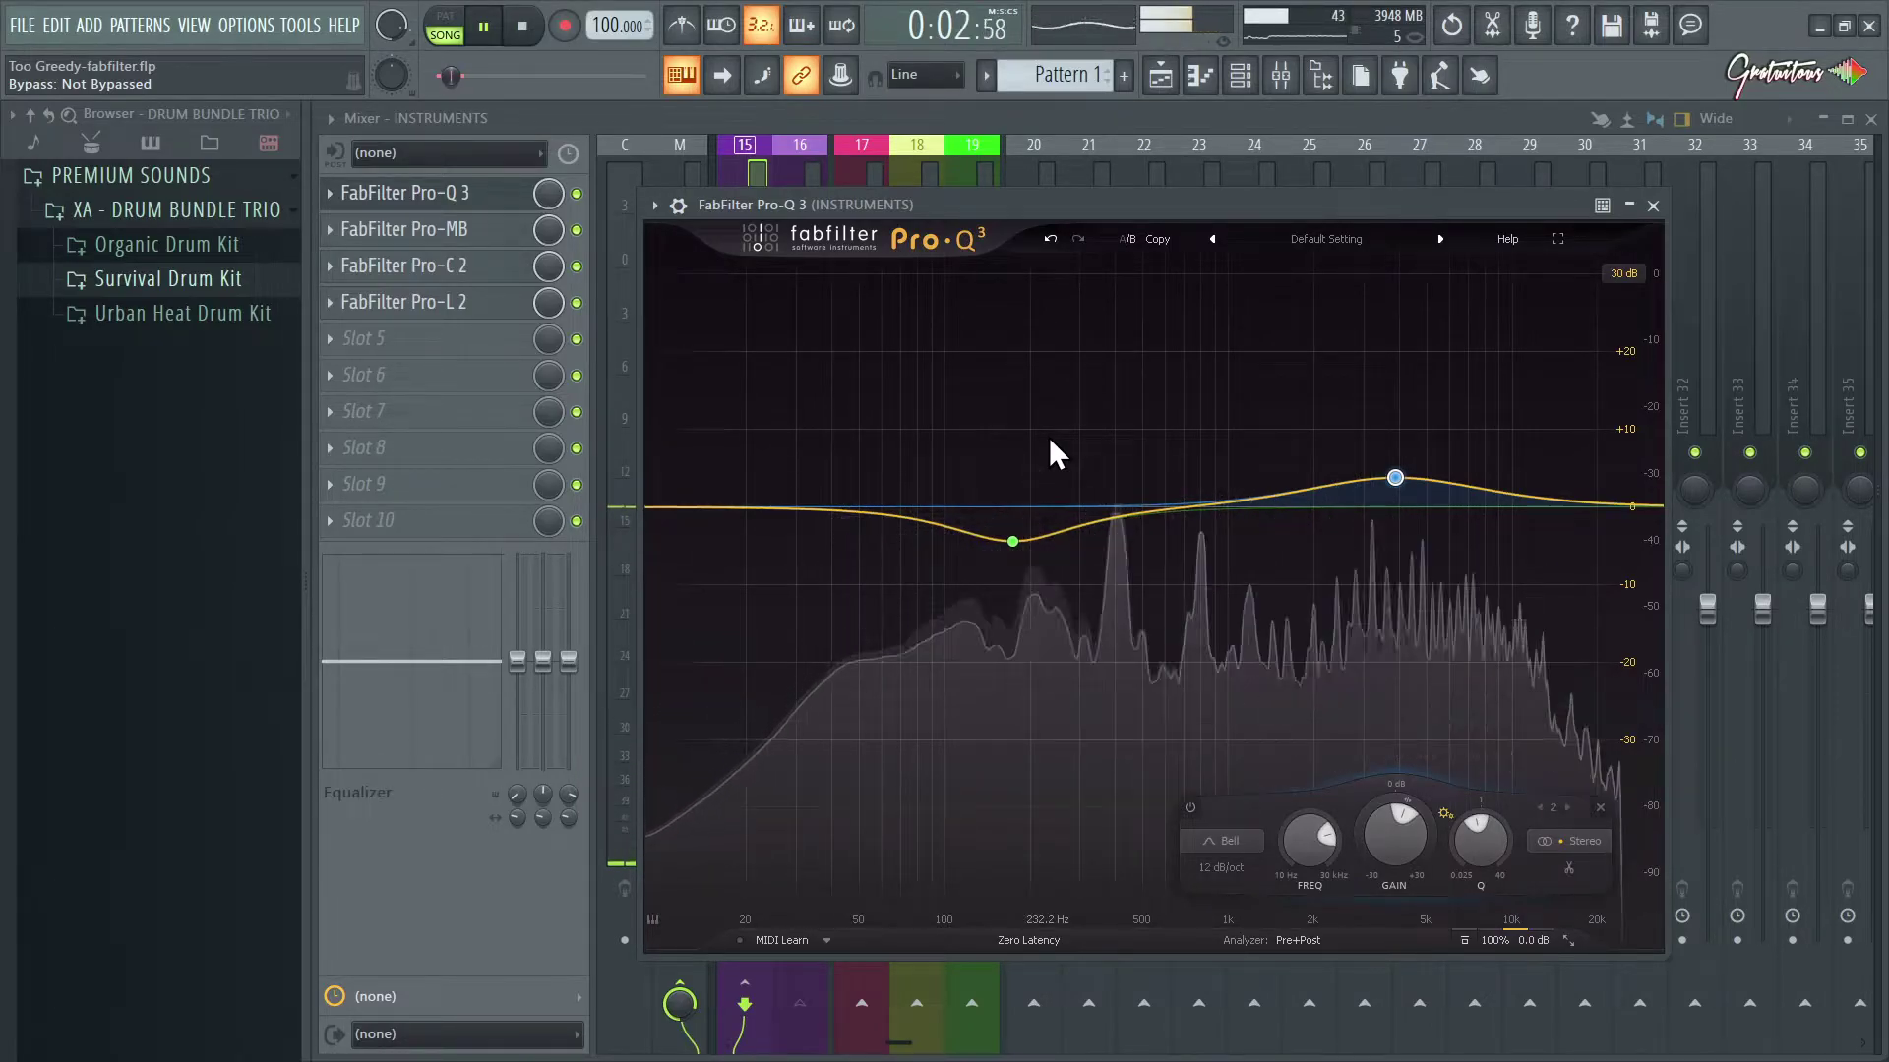
Step: Select both bands, scale their gain subtler, and compare via bypass and A/B
{"action": "left_click_drag", "start_coordinate": [999, 405], "coordinate": [1406, 595]}
{"action": "mouse_move", "coordinate": [1214, 841]}
{"action": "left_mouse_down"}
{"action": "mouse_move", "coordinate": [1225, 811]}
{"action": "mouse_move", "coordinate": [1227, 997]}
{"action": "mouse_move", "coordinate": [1232, 813]}
{"action": "left_mouse_up"}
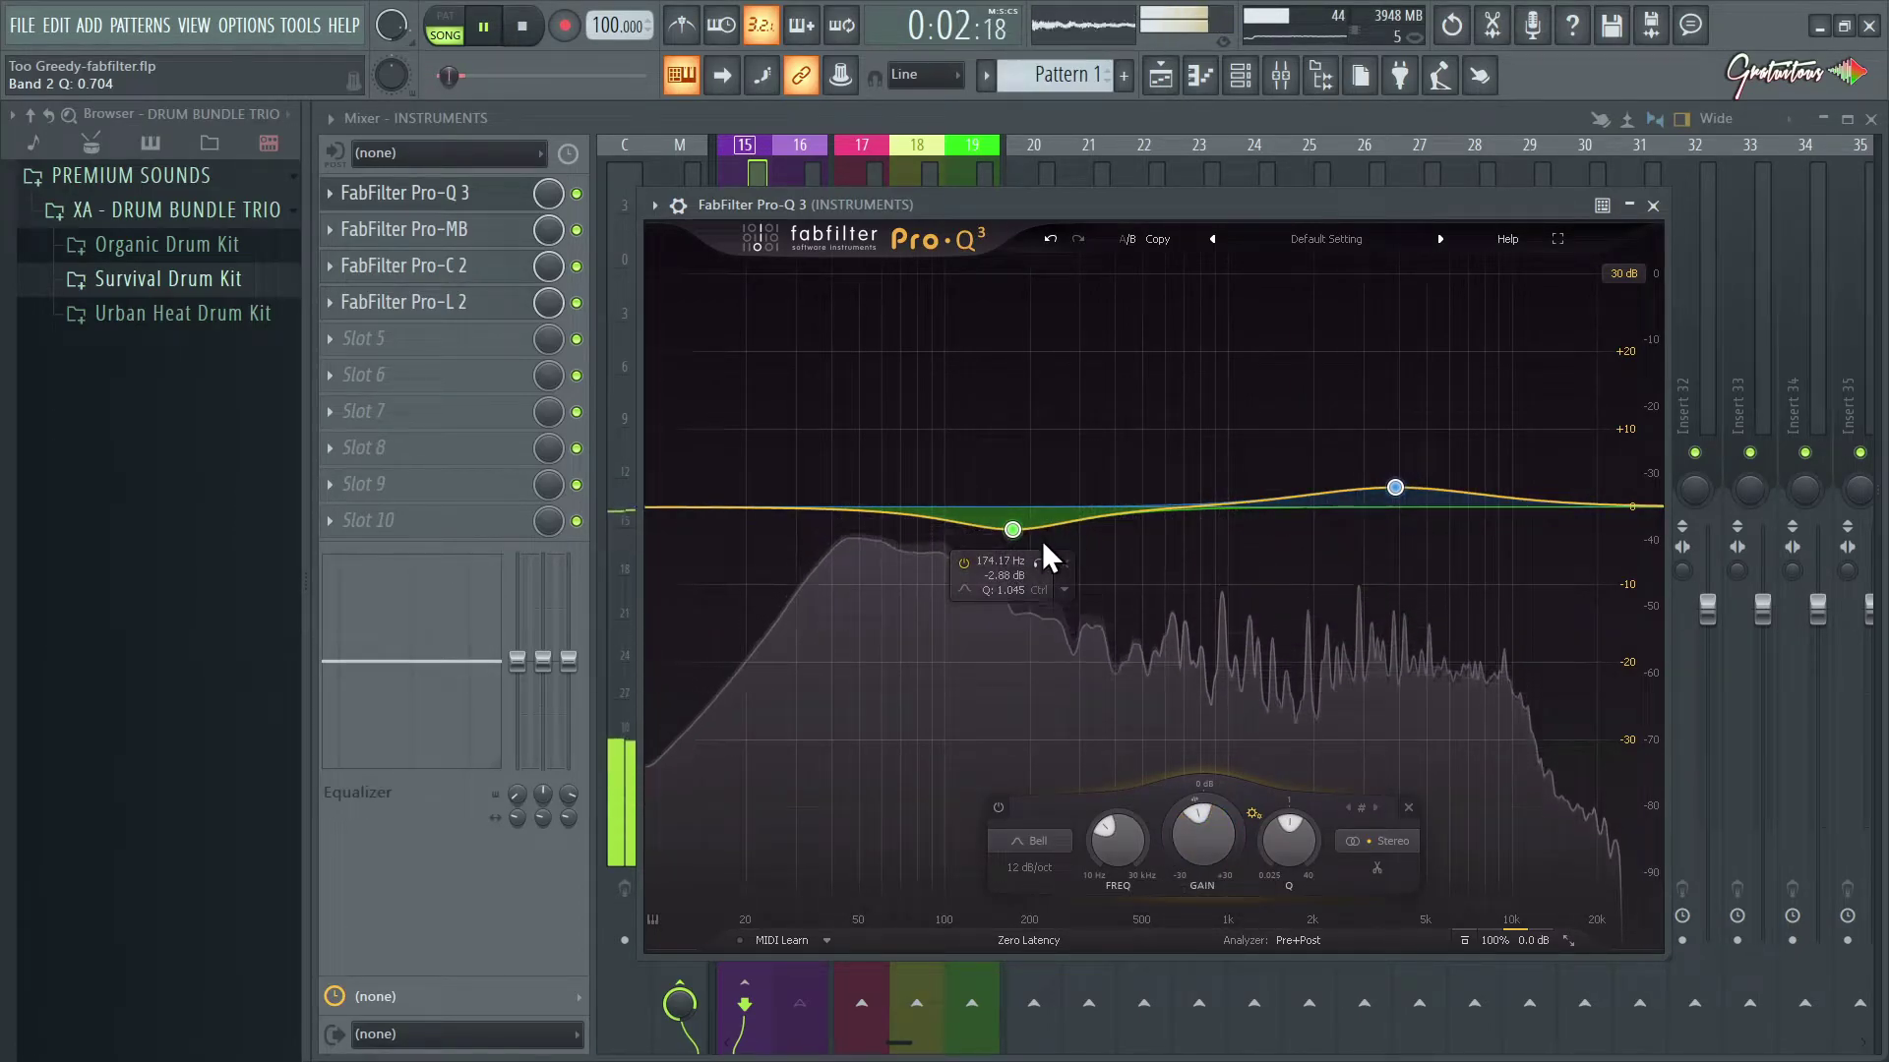
{"action": "left_click", "coordinate": [1464, 940]}
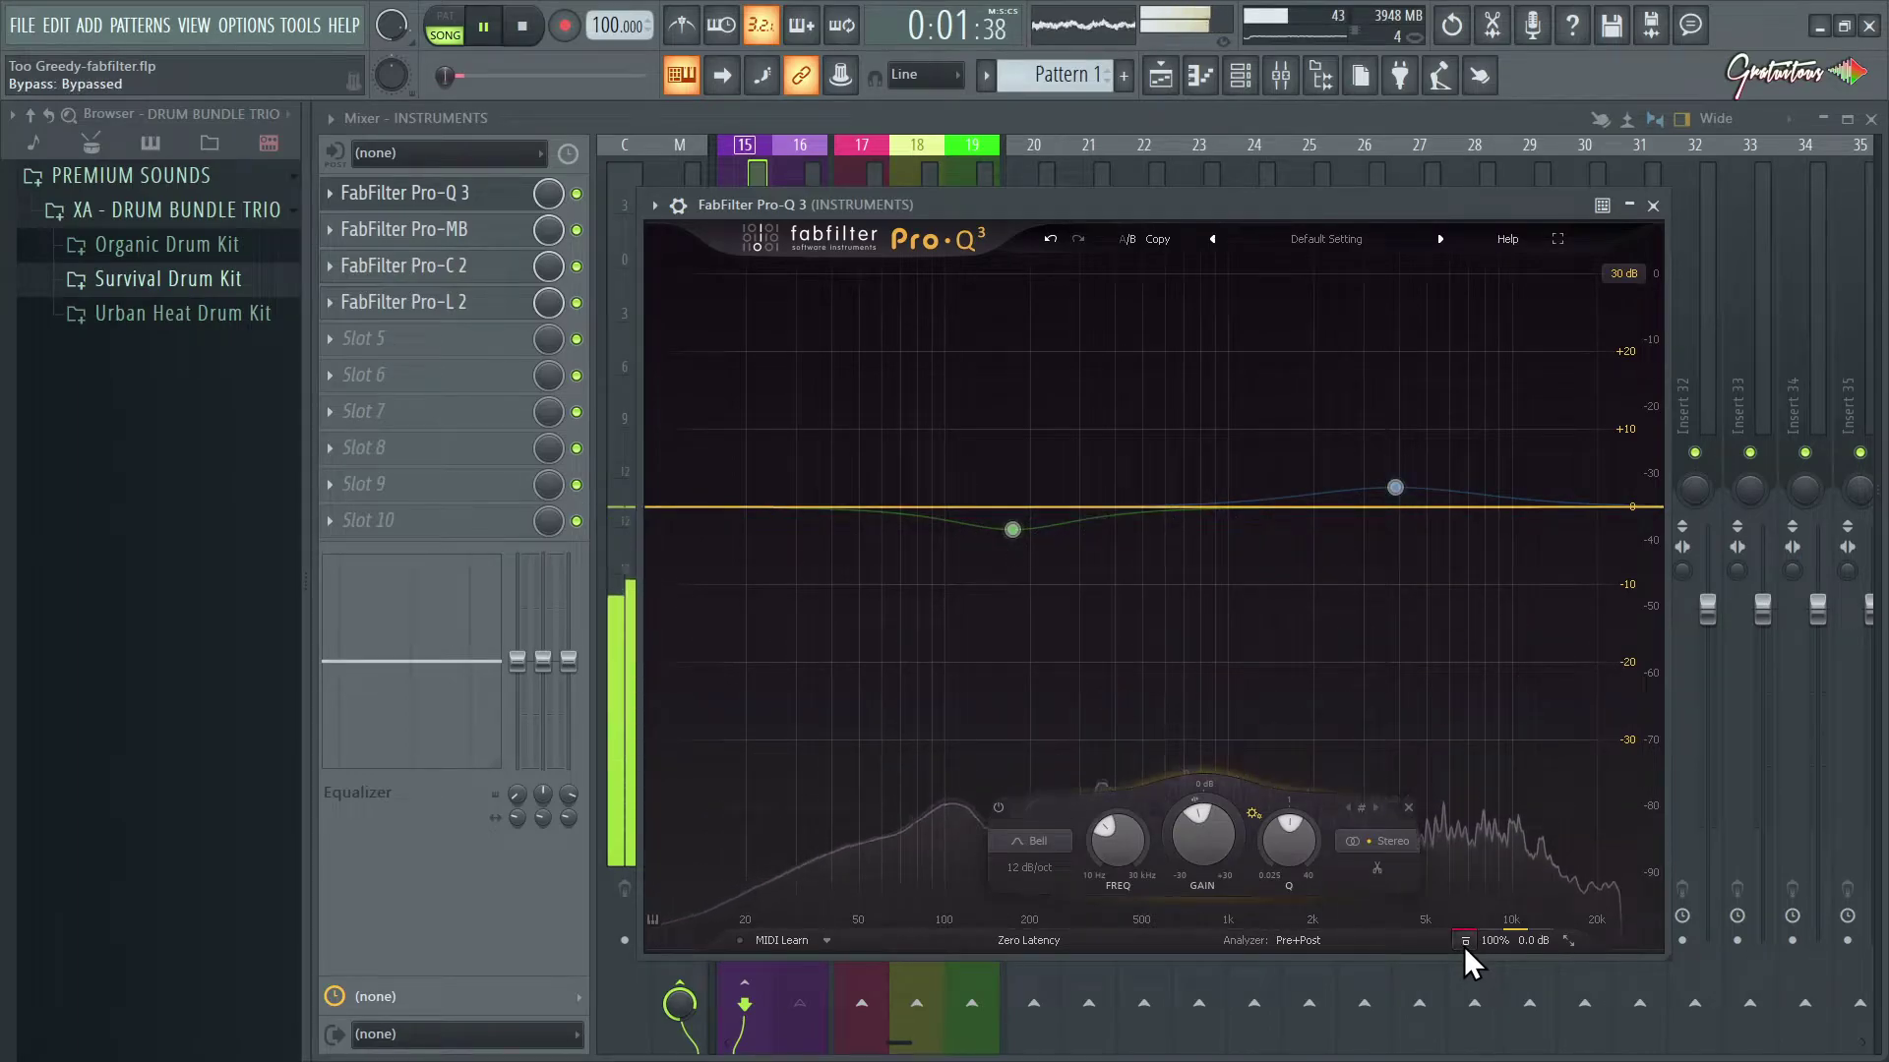
{"action": "left_click", "coordinate": [1464, 944]}
{"action": "left_click", "coordinate": [1155, 240]}
{"action": "left_click", "coordinate": [1125, 238]}
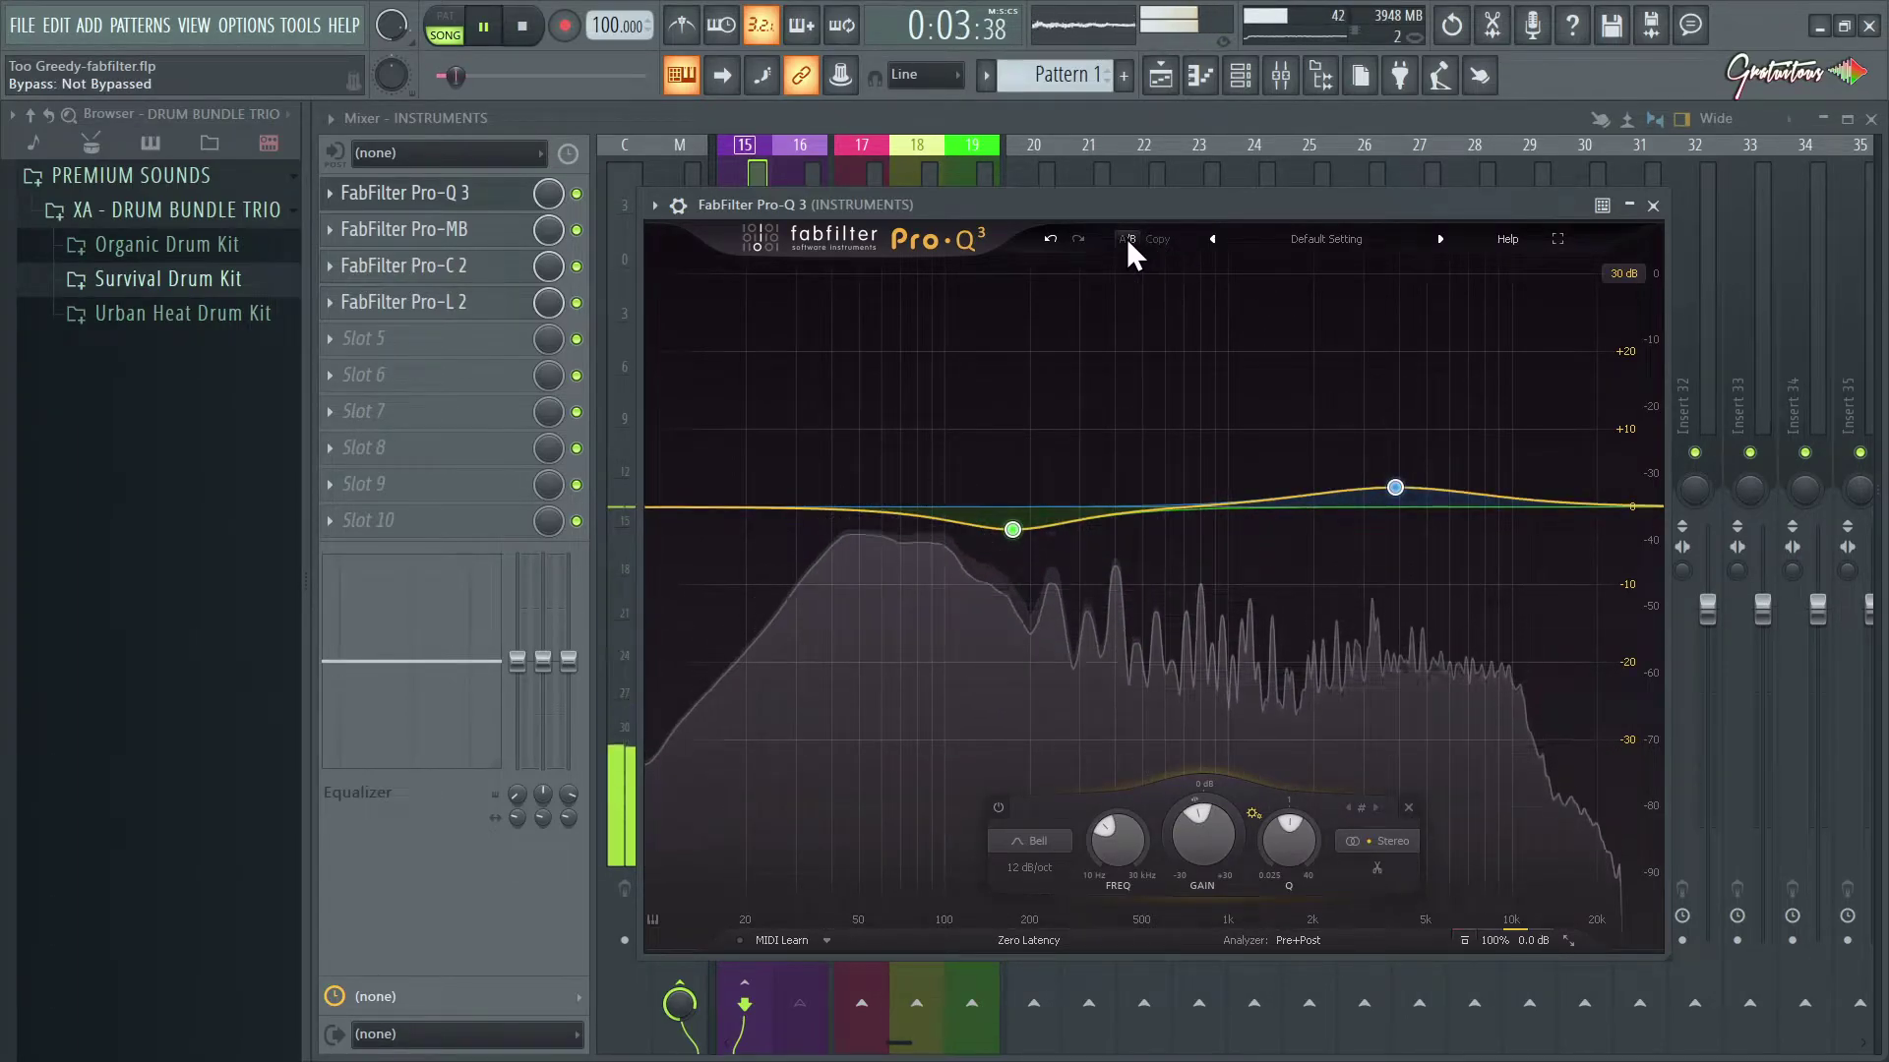
Step: Solo band 2 and sweep it to a +5.1 dB boost near 1.2 kHz
{"action": "left_click_drag", "start_coordinate": [1423, 429], "coordinate": [1257, 415]}
{"action": "mouse_move", "coordinate": [1229, 852]}
{"action": "left_mouse_down"}
{"action": "mouse_move", "coordinate": [1215, 936]}
{"action": "mouse_move", "coordinate": [1224, 827]}
{"action": "left_mouse_up"}
{"action": "mouse_move", "coordinate": [1267, 407]}
{"action": "left_mouse_down"}
{"action": "mouse_move", "coordinate": [1290, 404]}
{"action": "mouse_move", "coordinate": [1265, 409]}
{"action": "left_mouse_up"}
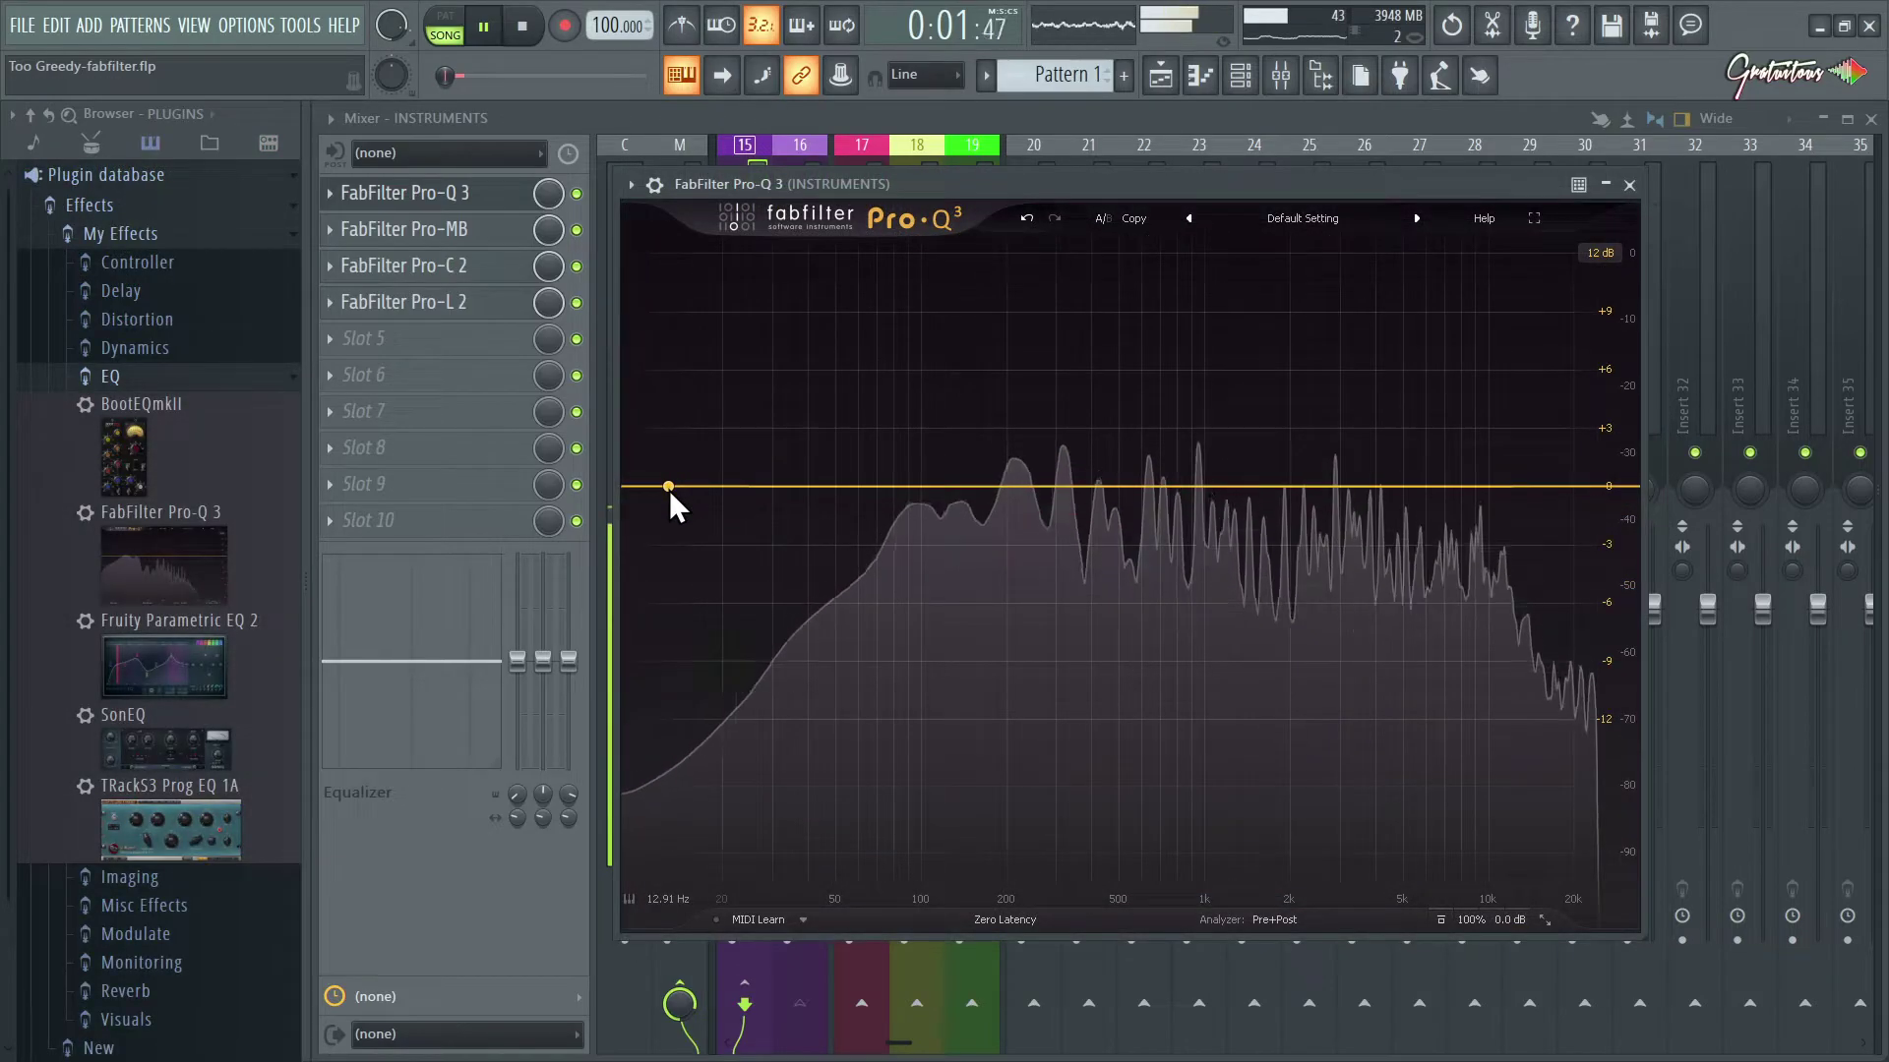
Step: Add a low cut and a 43 Hz bell, then delete the bell and low shelf bands
{"action": "left_click", "coordinate": [669, 487]}
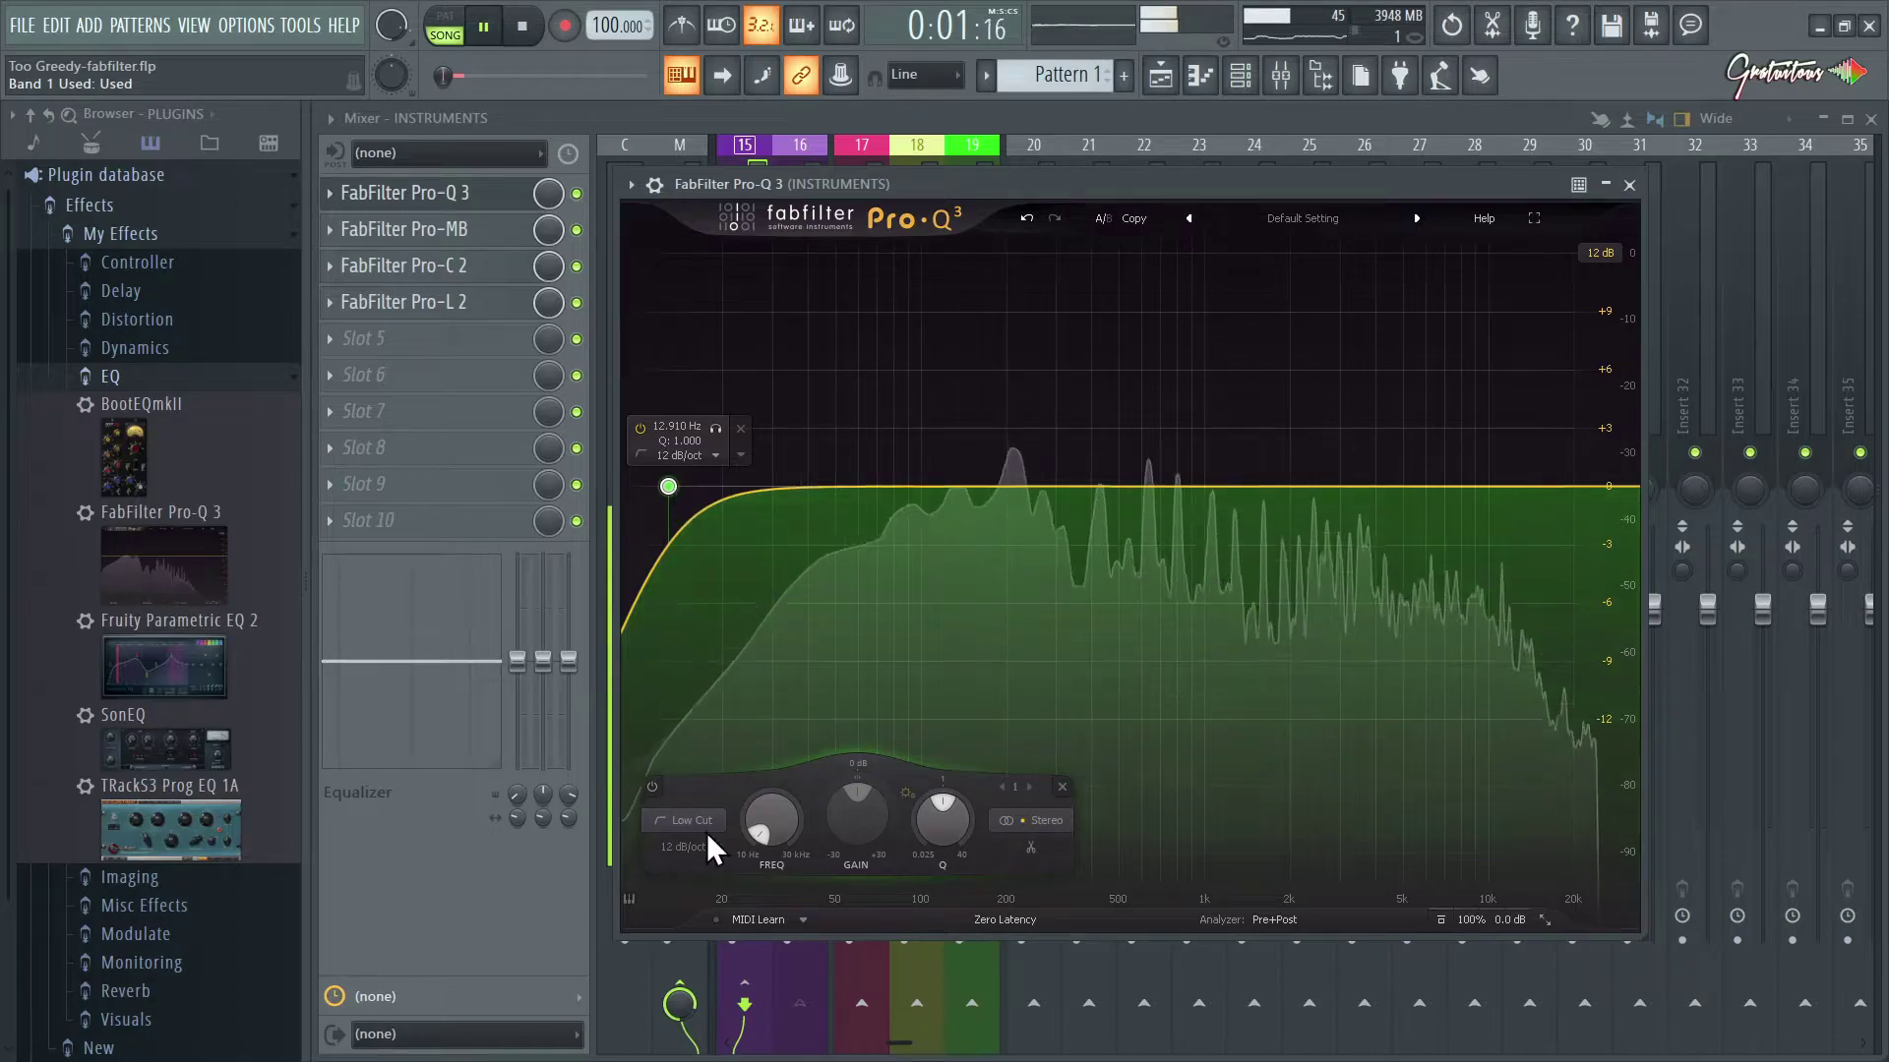
{"action": "left_click_drag", "start_coordinate": [811, 486], "coordinate": [839, 449]}
{"action": "left_click", "coordinate": [890, 393]}
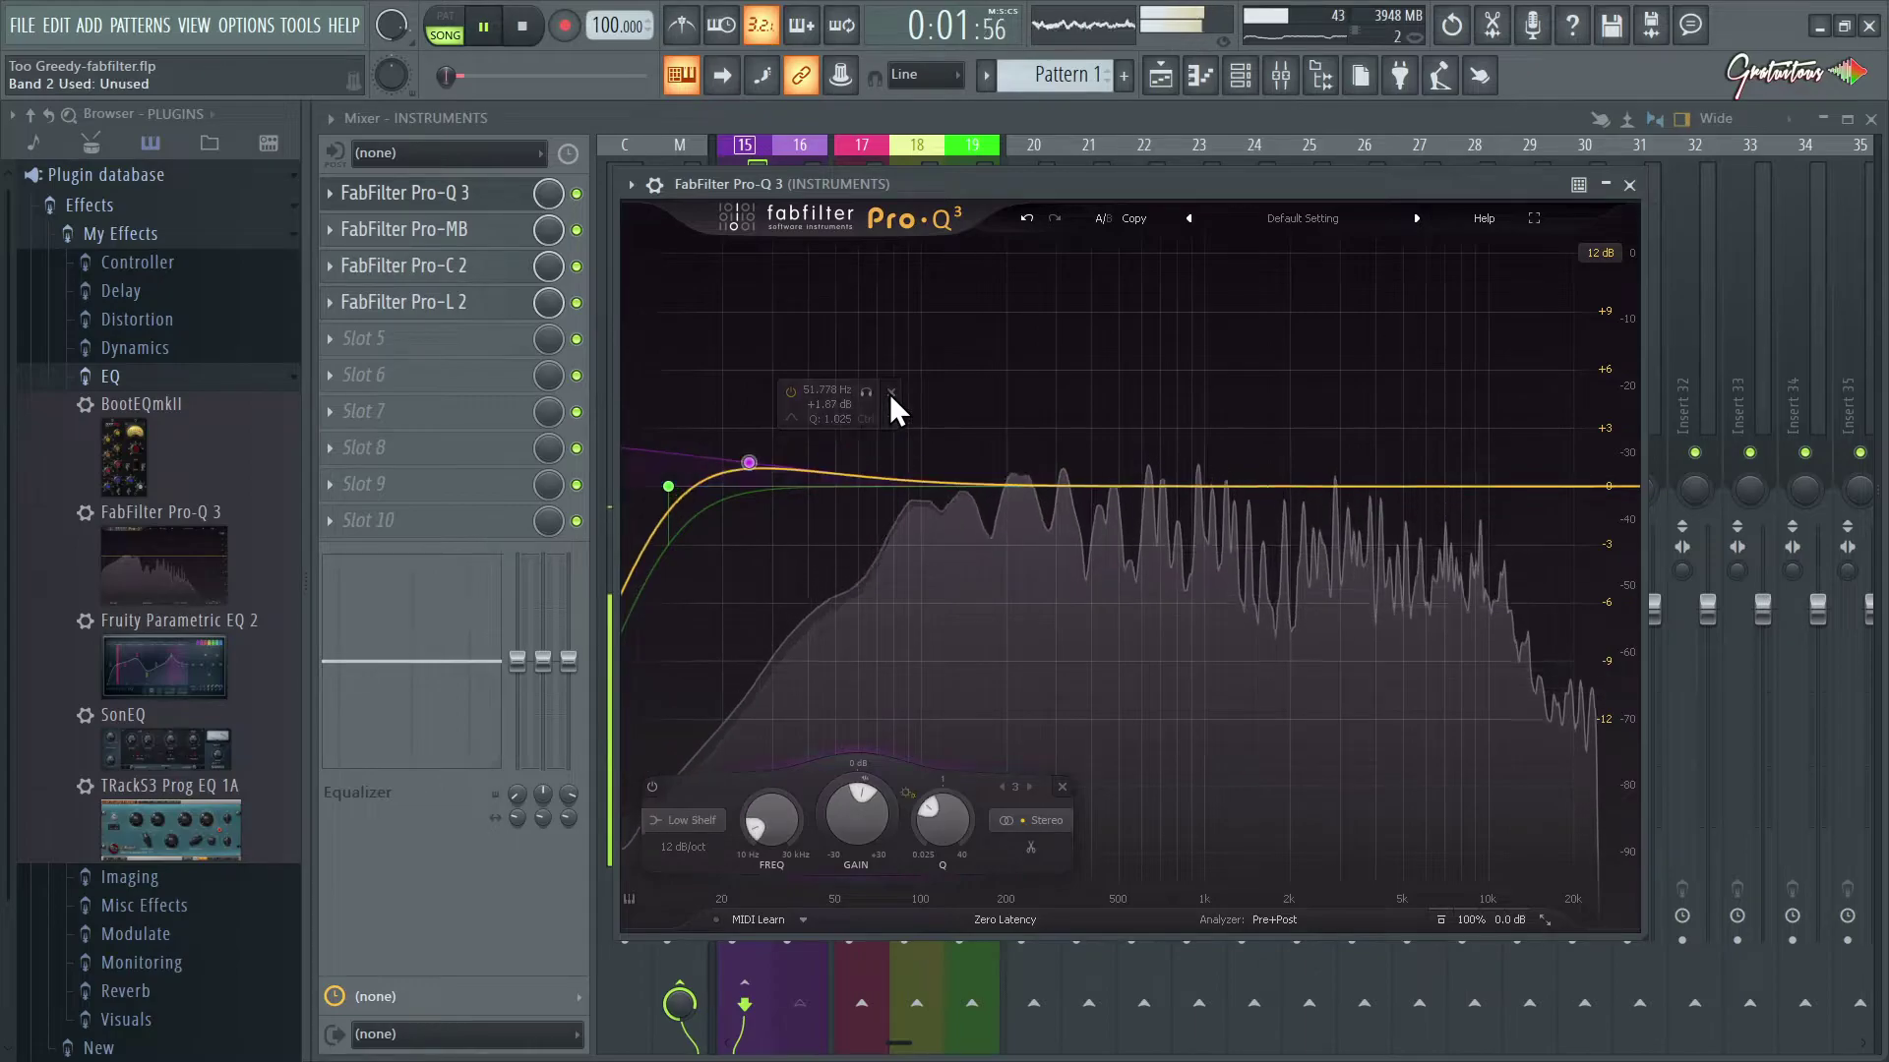
{"action": "left_click", "coordinate": [794, 403]}
{"action": "mouse_move", "coordinate": [669, 486]}
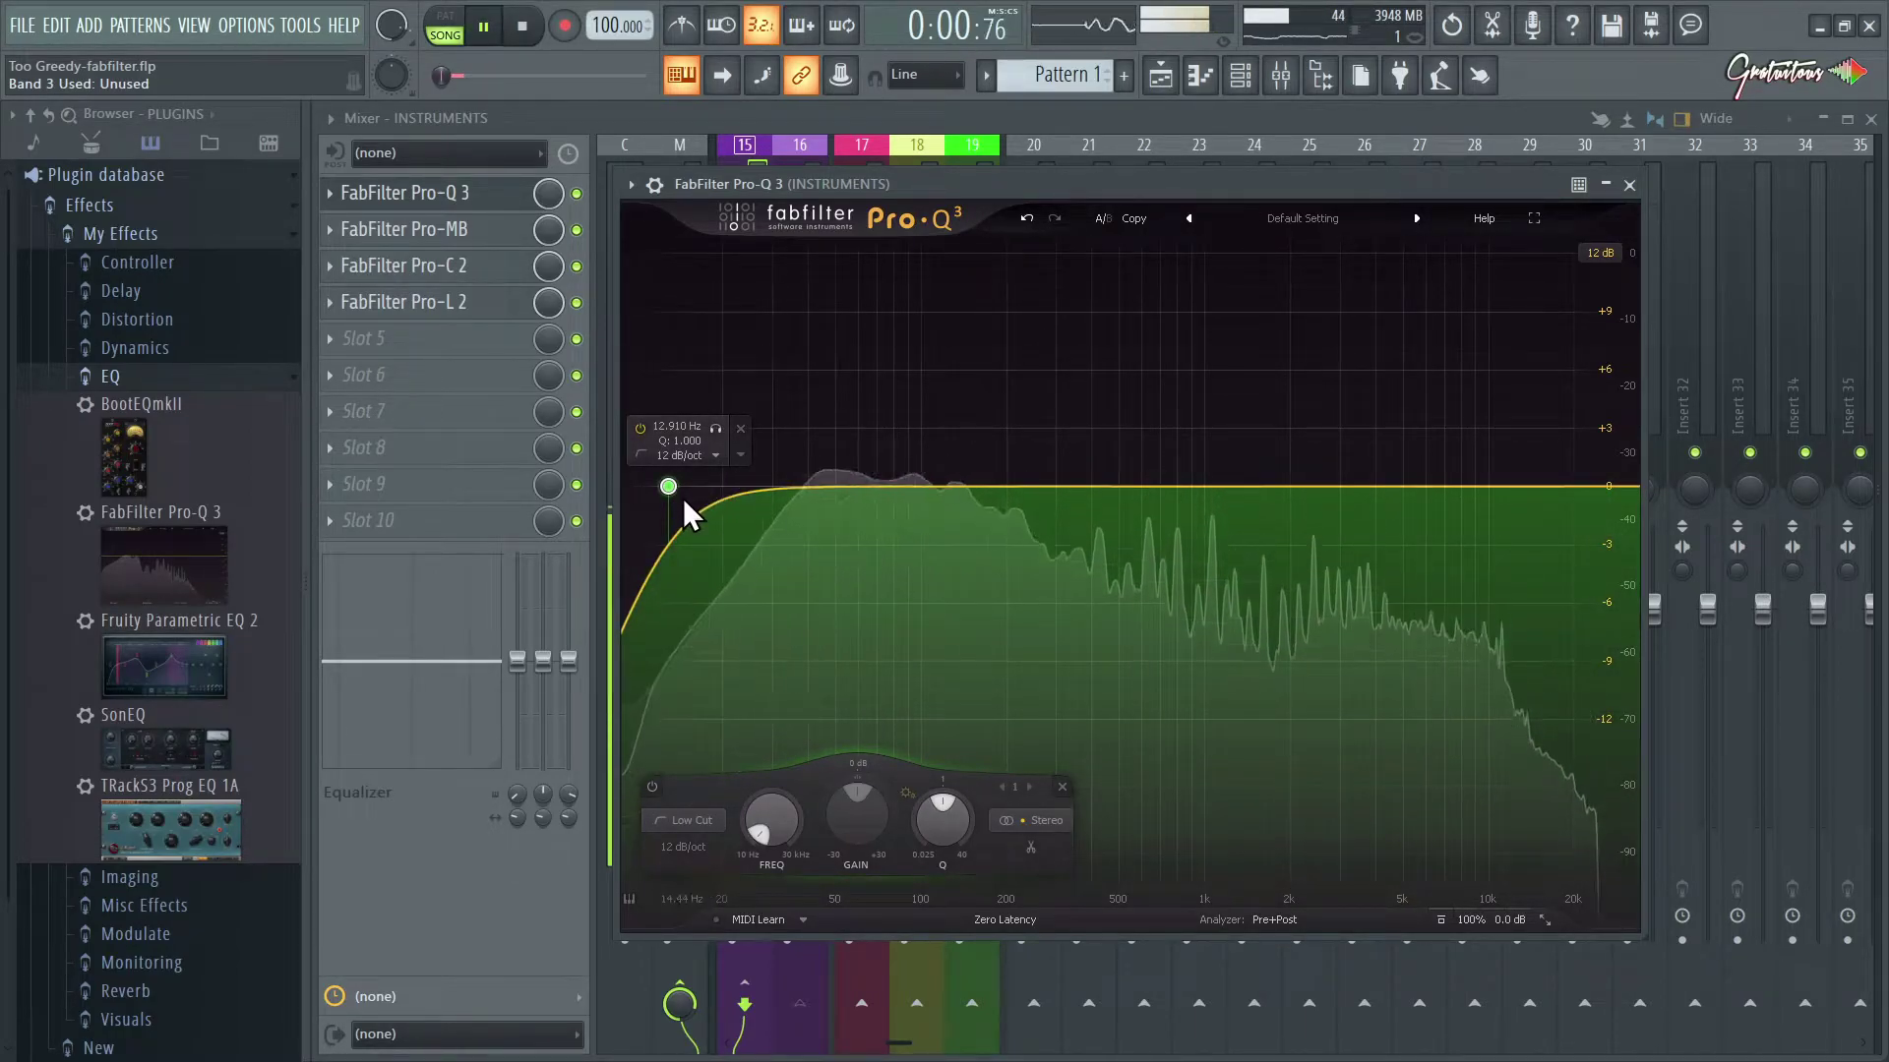
Step: Delete the low cut and add a gentle cut near 115 Hz and a boost near 2 kHz
{"action": "left_click", "coordinate": [1060, 786]}
{"action": "left_click_drag", "start_coordinate": [918, 487], "coordinate": [936, 509]}
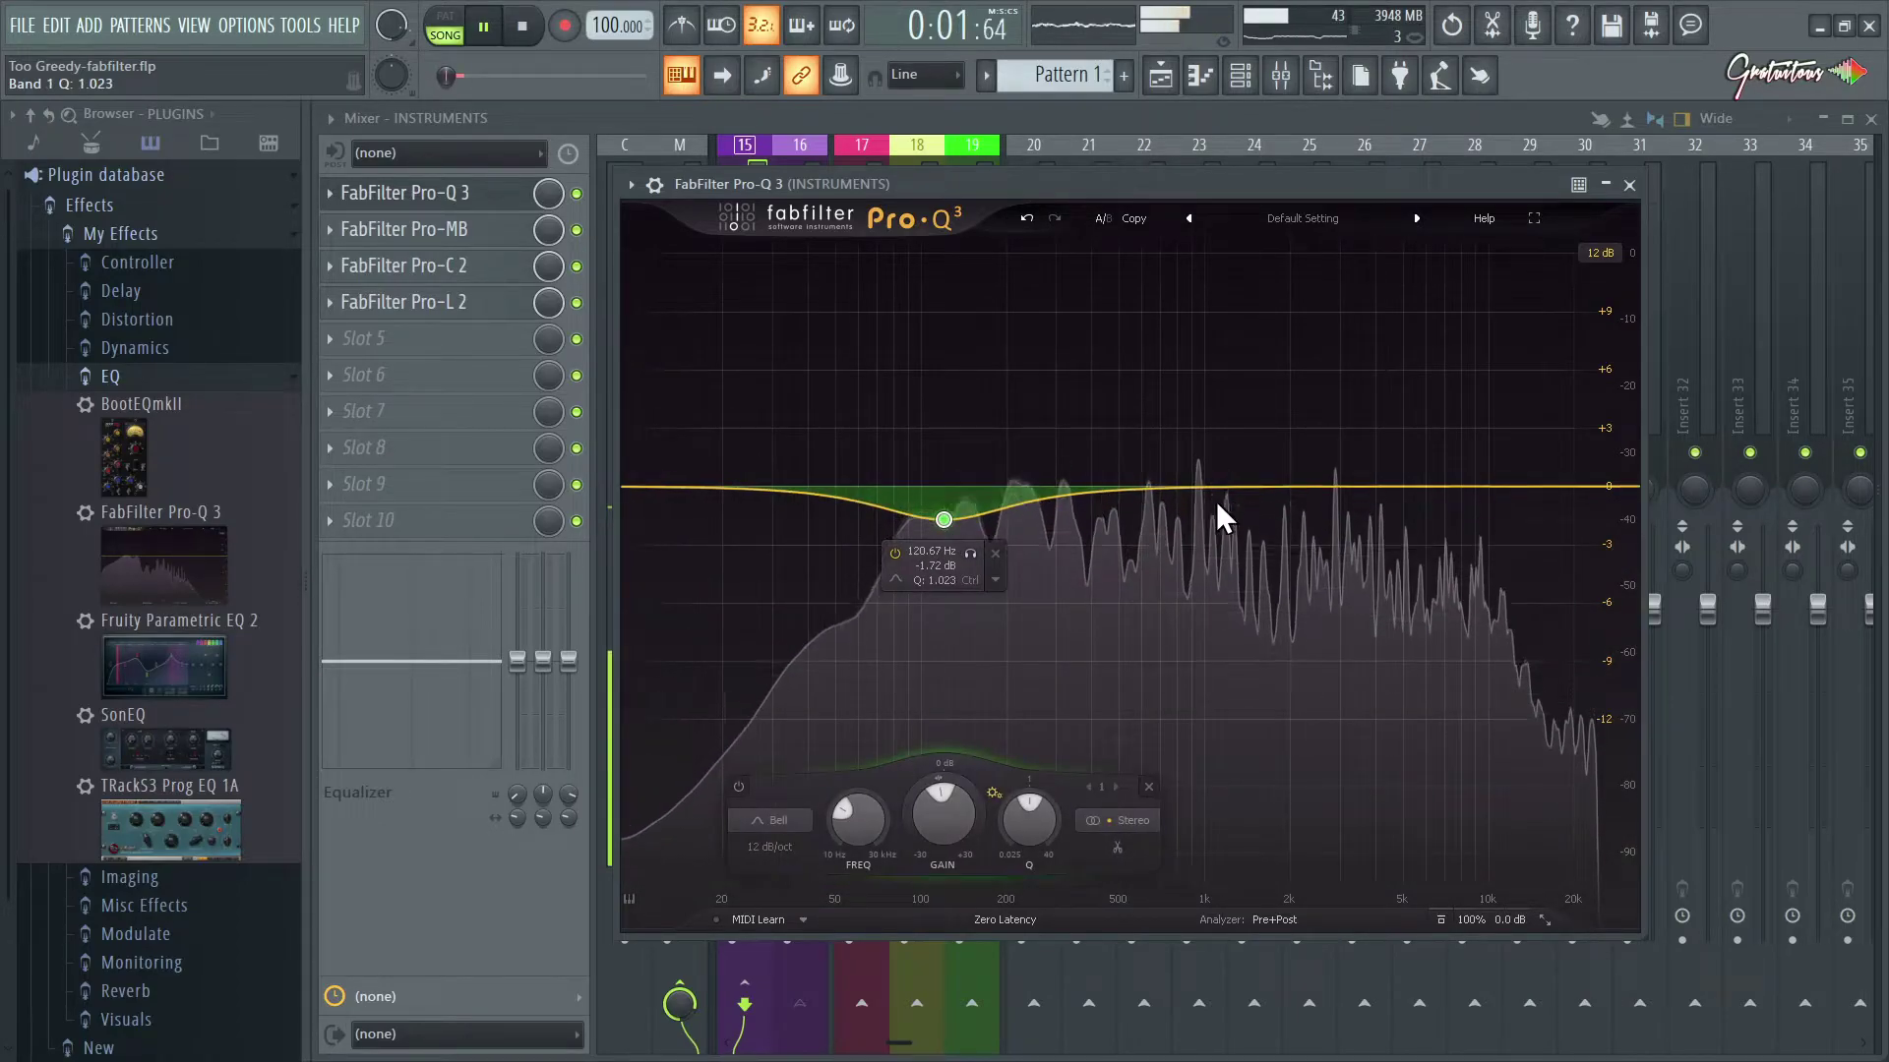
{"action": "left_click_drag", "start_coordinate": [1290, 488], "coordinate": [1291, 460]}
Step: Adjust both bands' gain, make them dynamic with about -4.5 dB range, and stop playback
{"action": "left_click_drag", "start_coordinate": [771, 324], "coordinate": [1455, 675]}
{"action": "mouse_move", "coordinate": [1137, 809]}
{"action": "left_mouse_down"}
{"action": "mouse_move", "coordinate": [1154, 741]}
{"action": "mouse_move", "coordinate": [1131, 871]}
{"action": "mouse_move", "coordinate": [1110, 777]}
{"action": "mouse_move", "coordinate": [1112, 862]}
{"action": "left_mouse_up"}
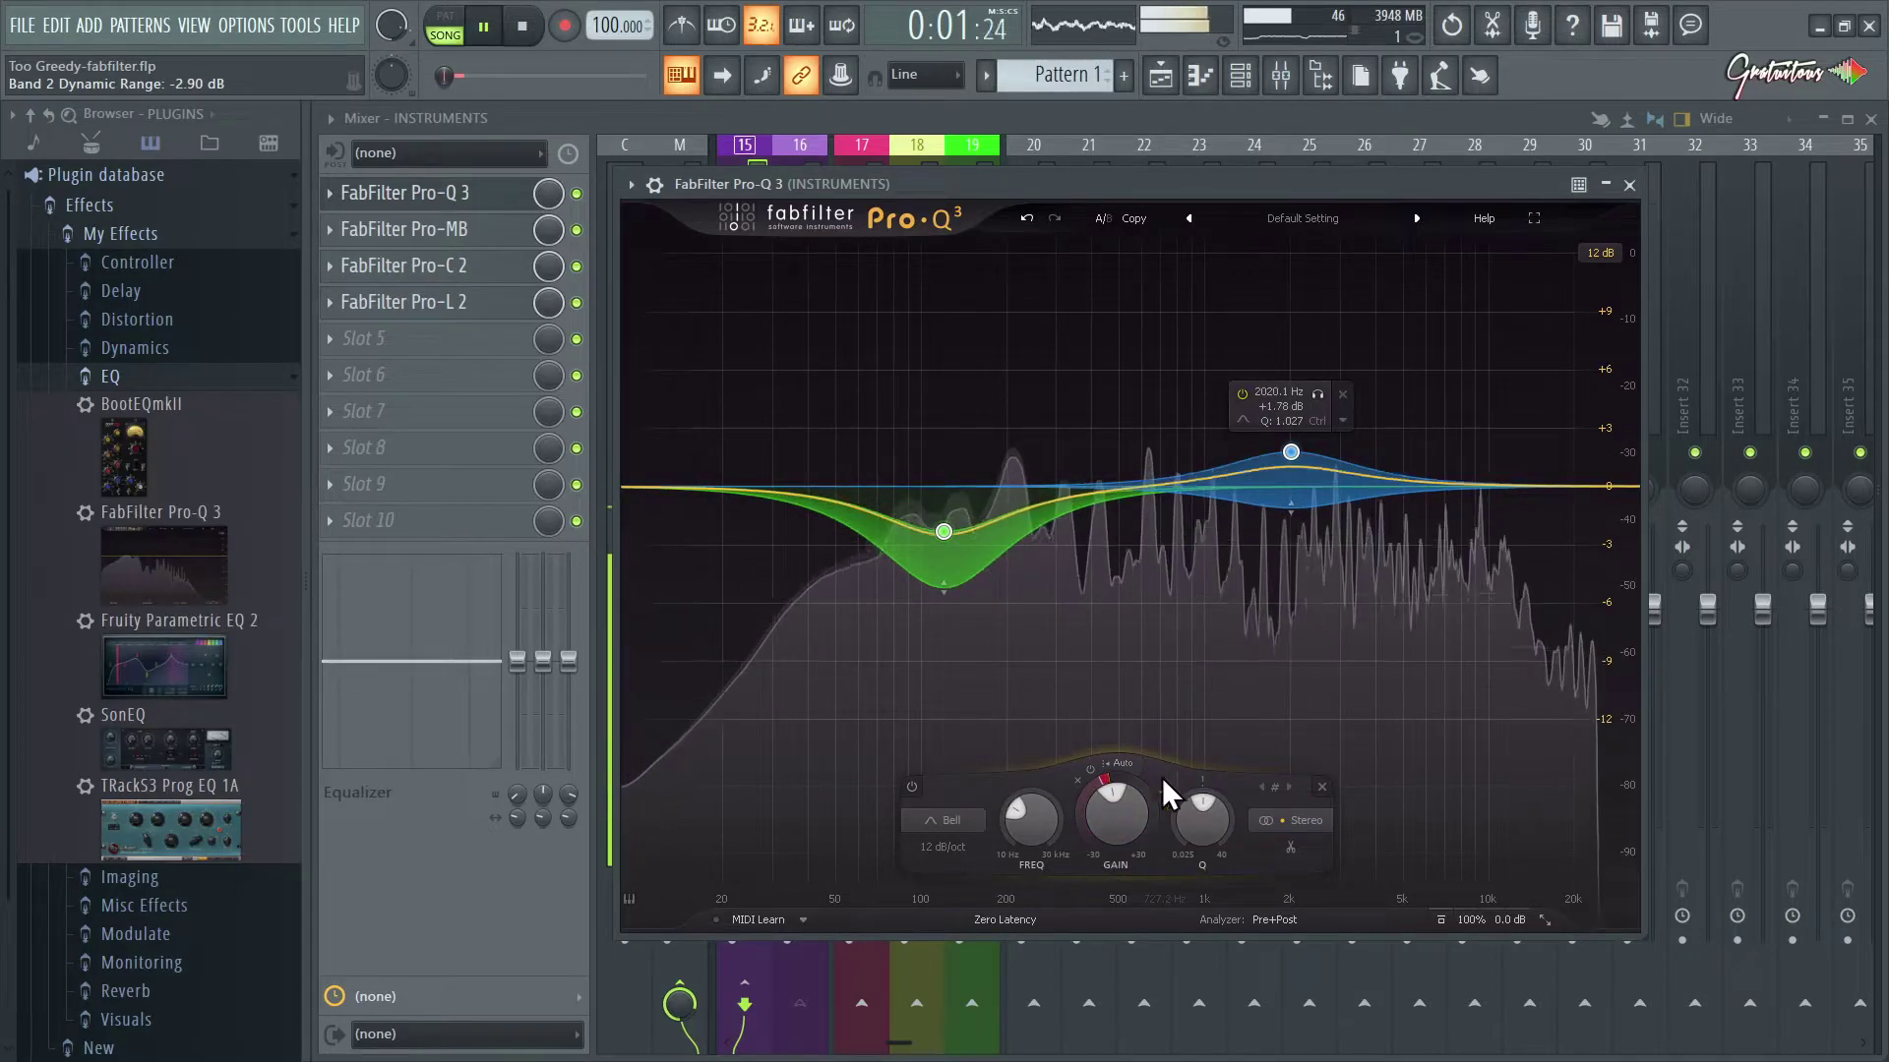
{"action": "left_click_drag", "start_coordinate": [1094, 779], "coordinate": [1186, 836]}
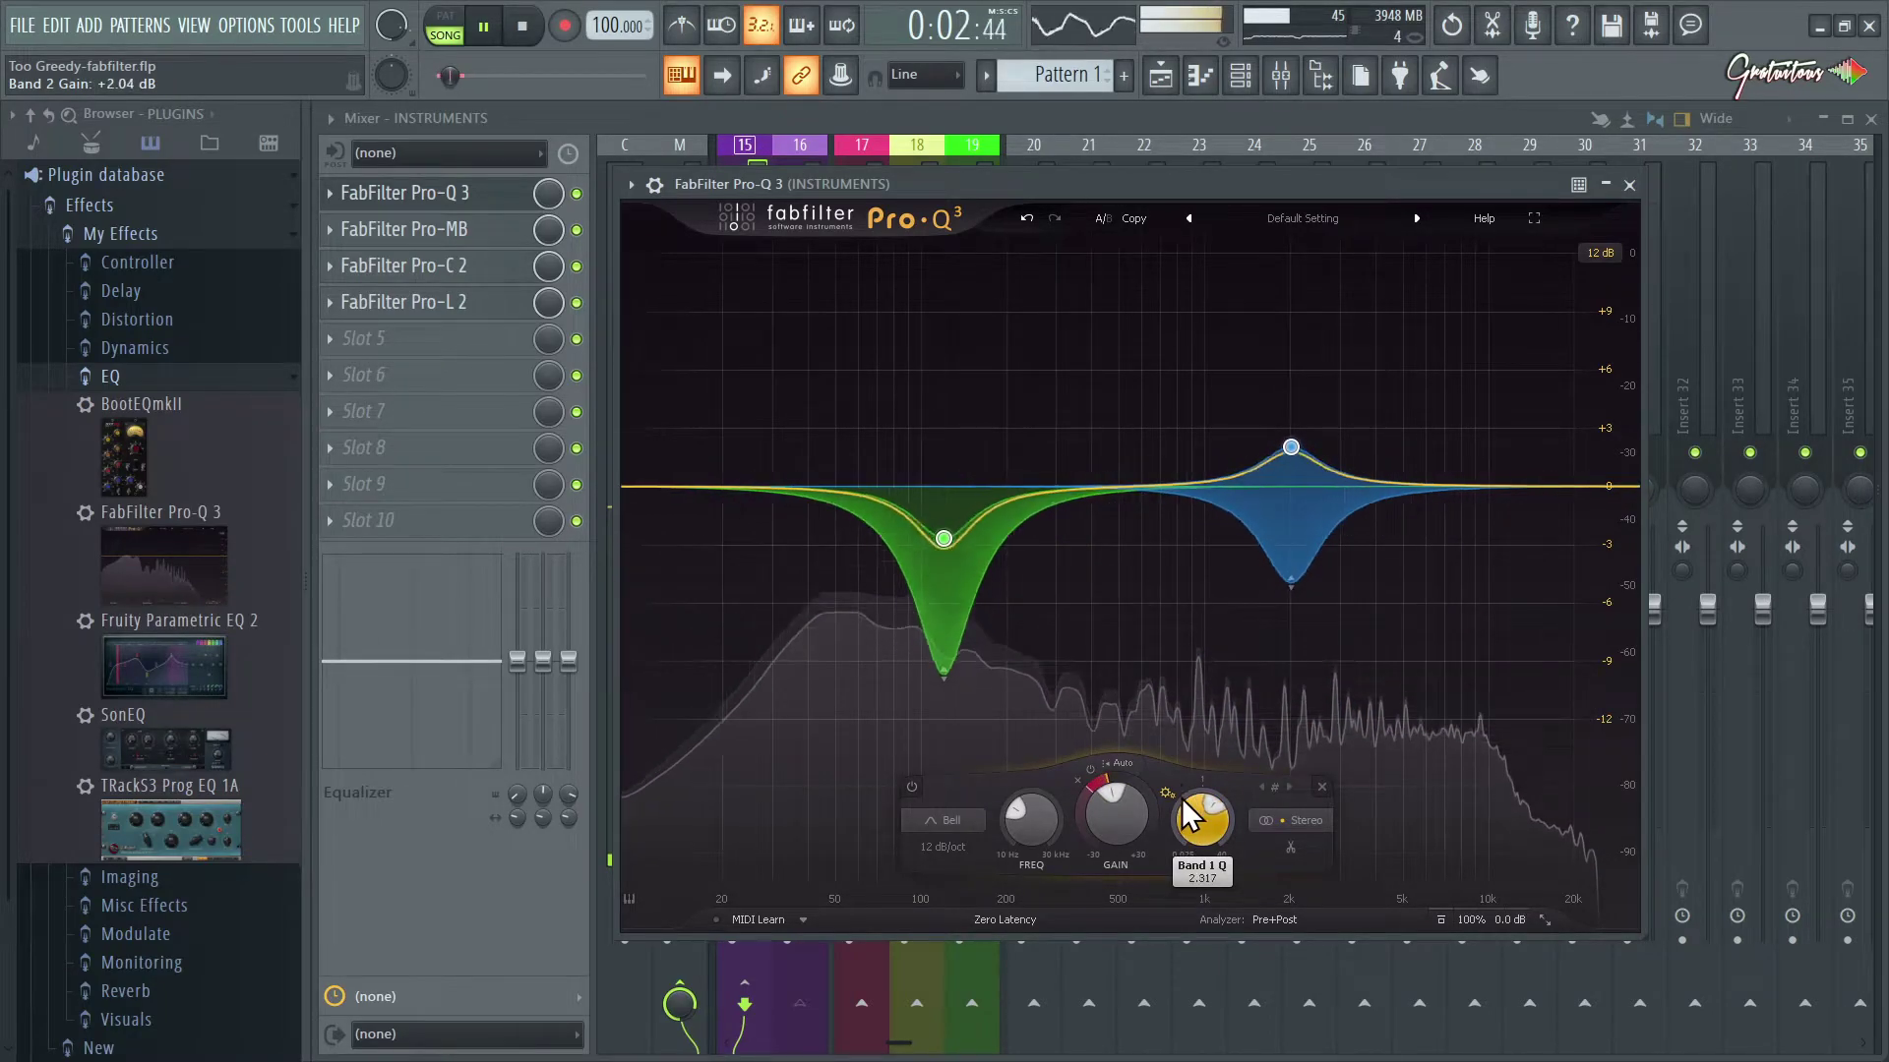
{"action": "key", "text": "space"}
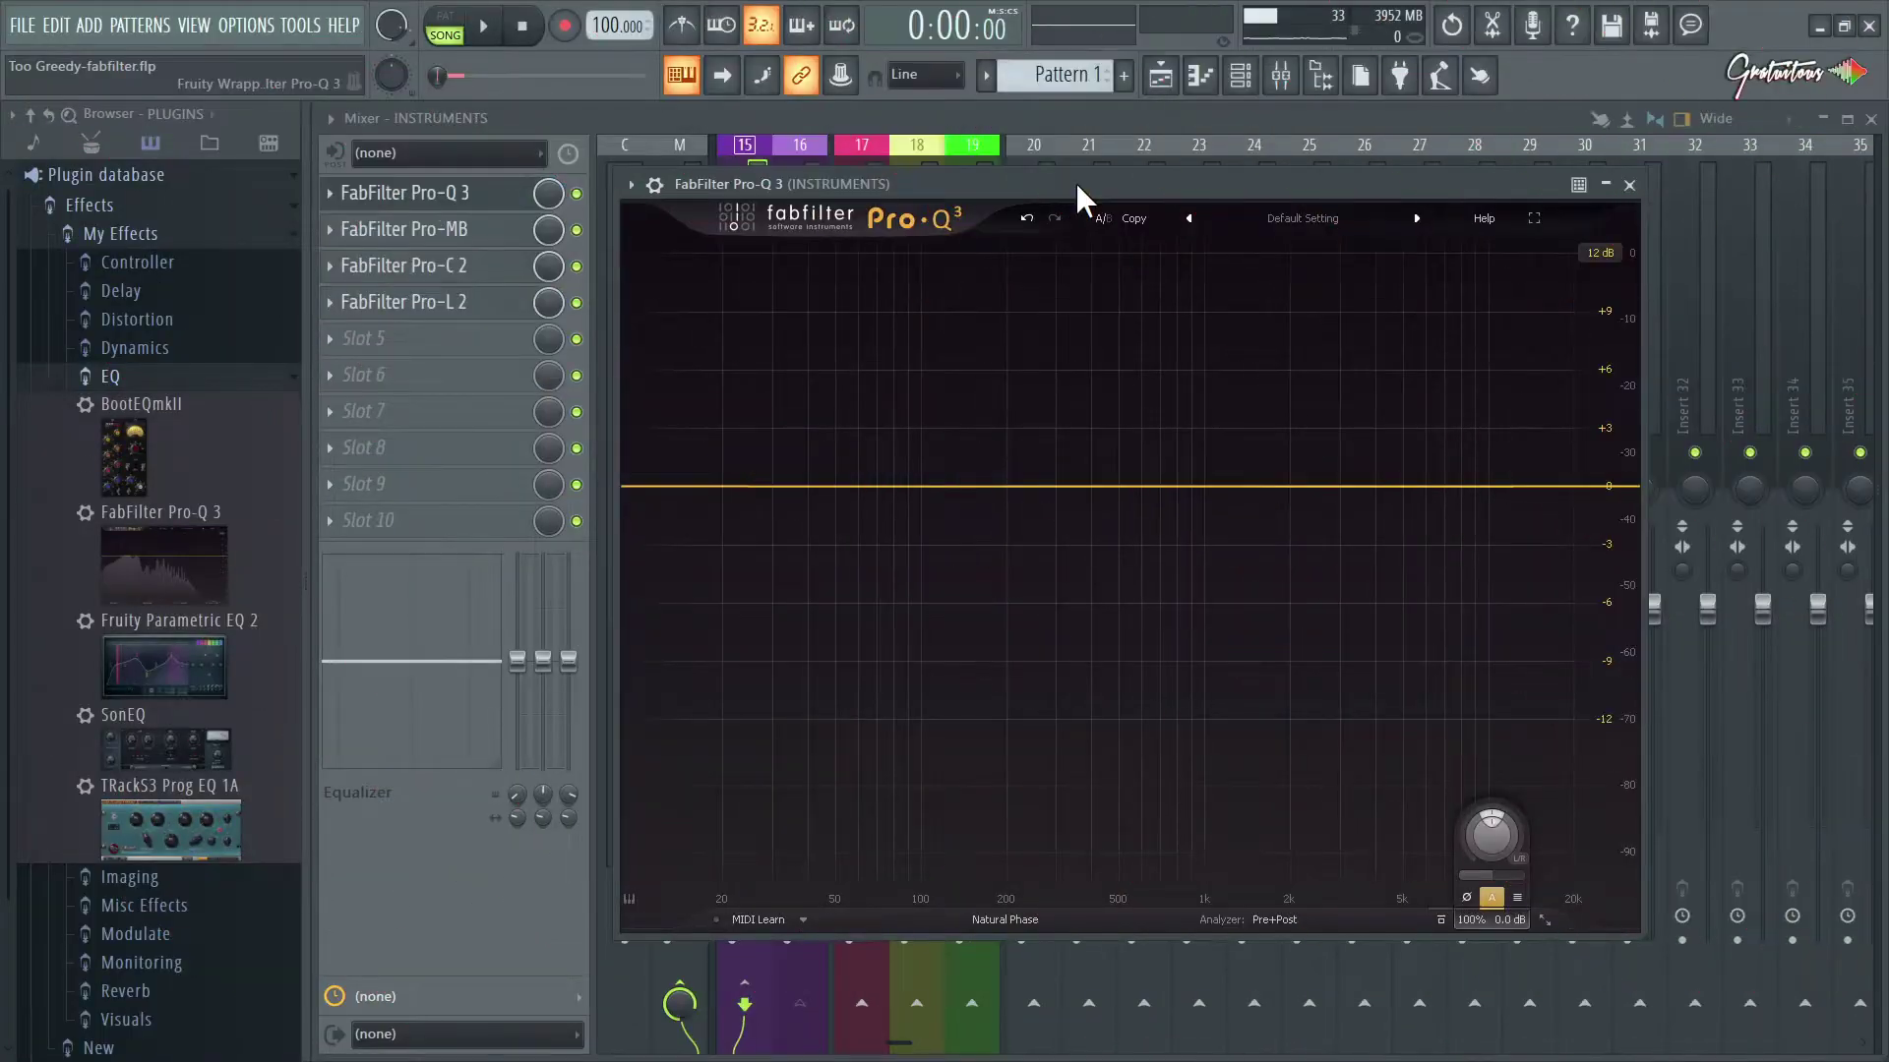
Step: Close Pro-Q 3, open Pro-MB on Instruments at its Default Setting, and move it off the mixer
{"action": "key", "text": "Escape"}
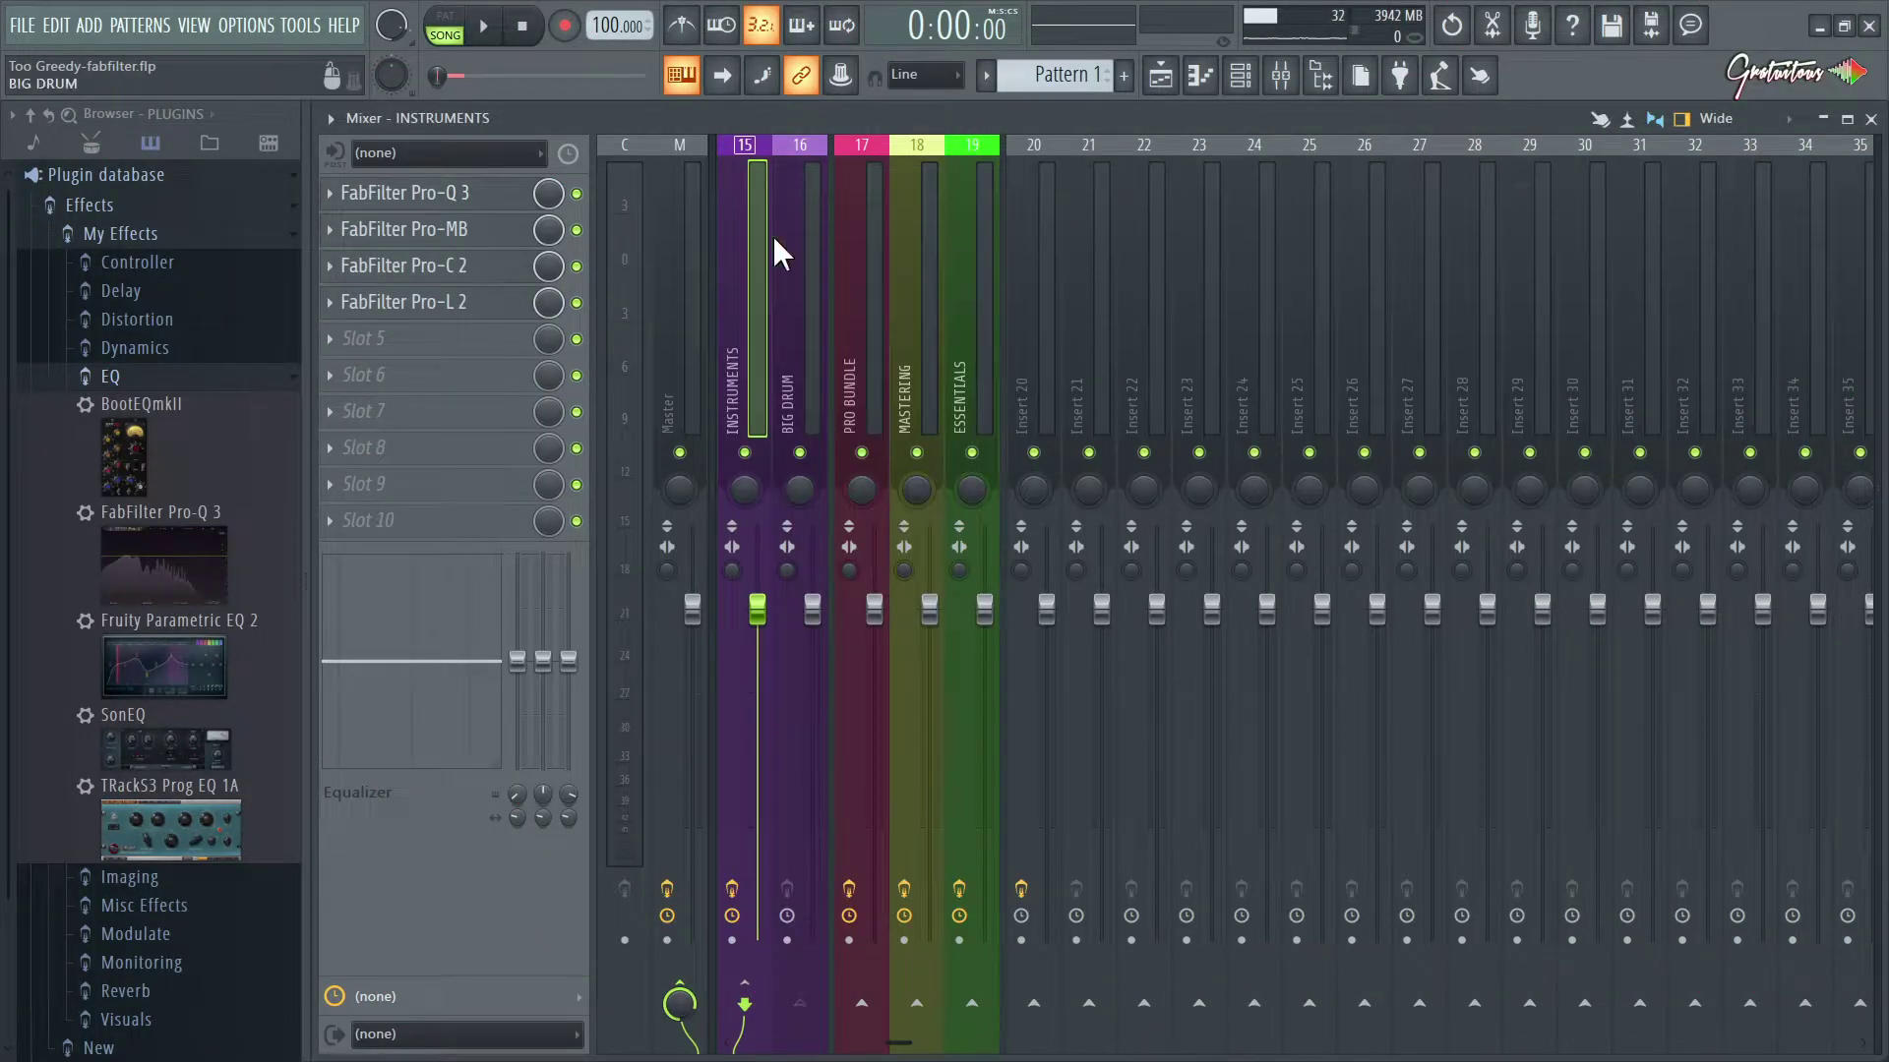
{"action": "left_click", "coordinate": [482, 232]}
{"action": "left_click_drag", "start_coordinate": [960, 282], "coordinate": [1210, 197]}
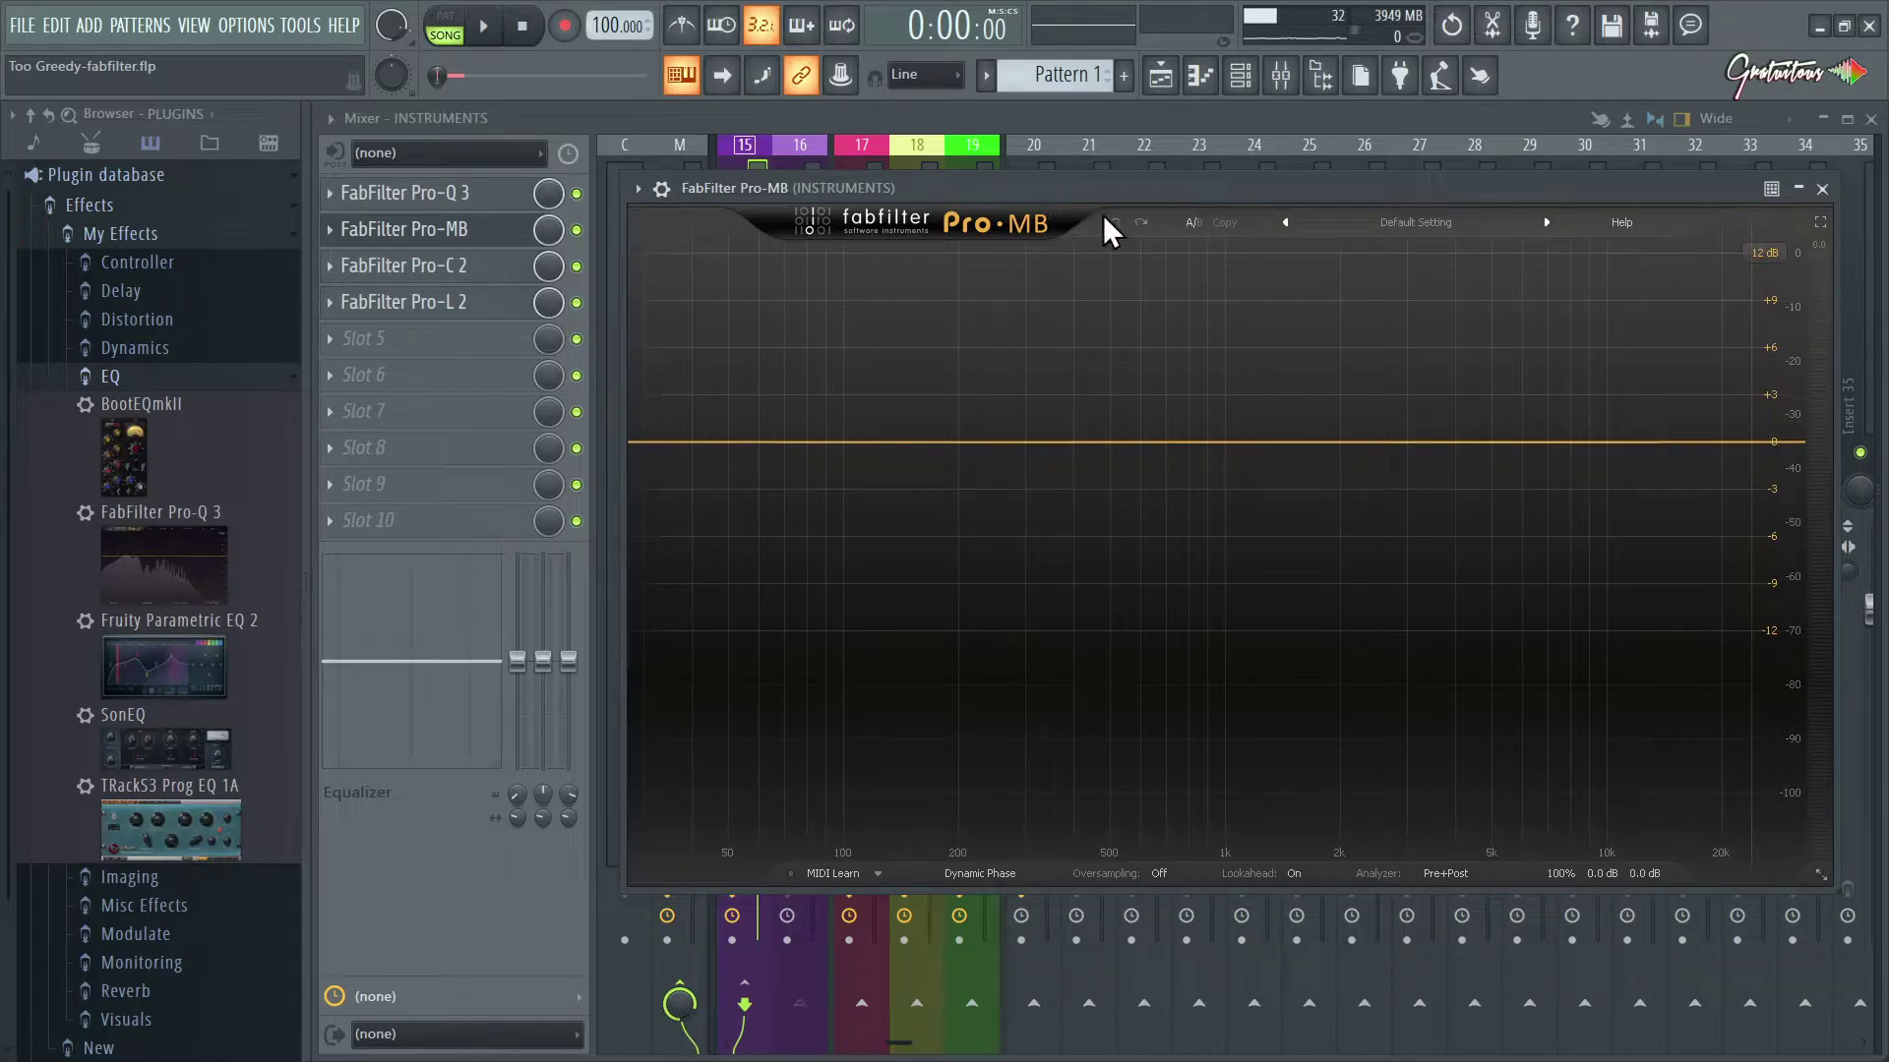
Step: Load the GratuiTous > MASTERING-2021-GratuiTous preset into Pro-MB
{"action": "left_click", "coordinate": [1452, 223]}
{"action": "mouse_move", "coordinate": [1442, 345]}
{"action": "left_click", "coordinate": [1603, 346]}
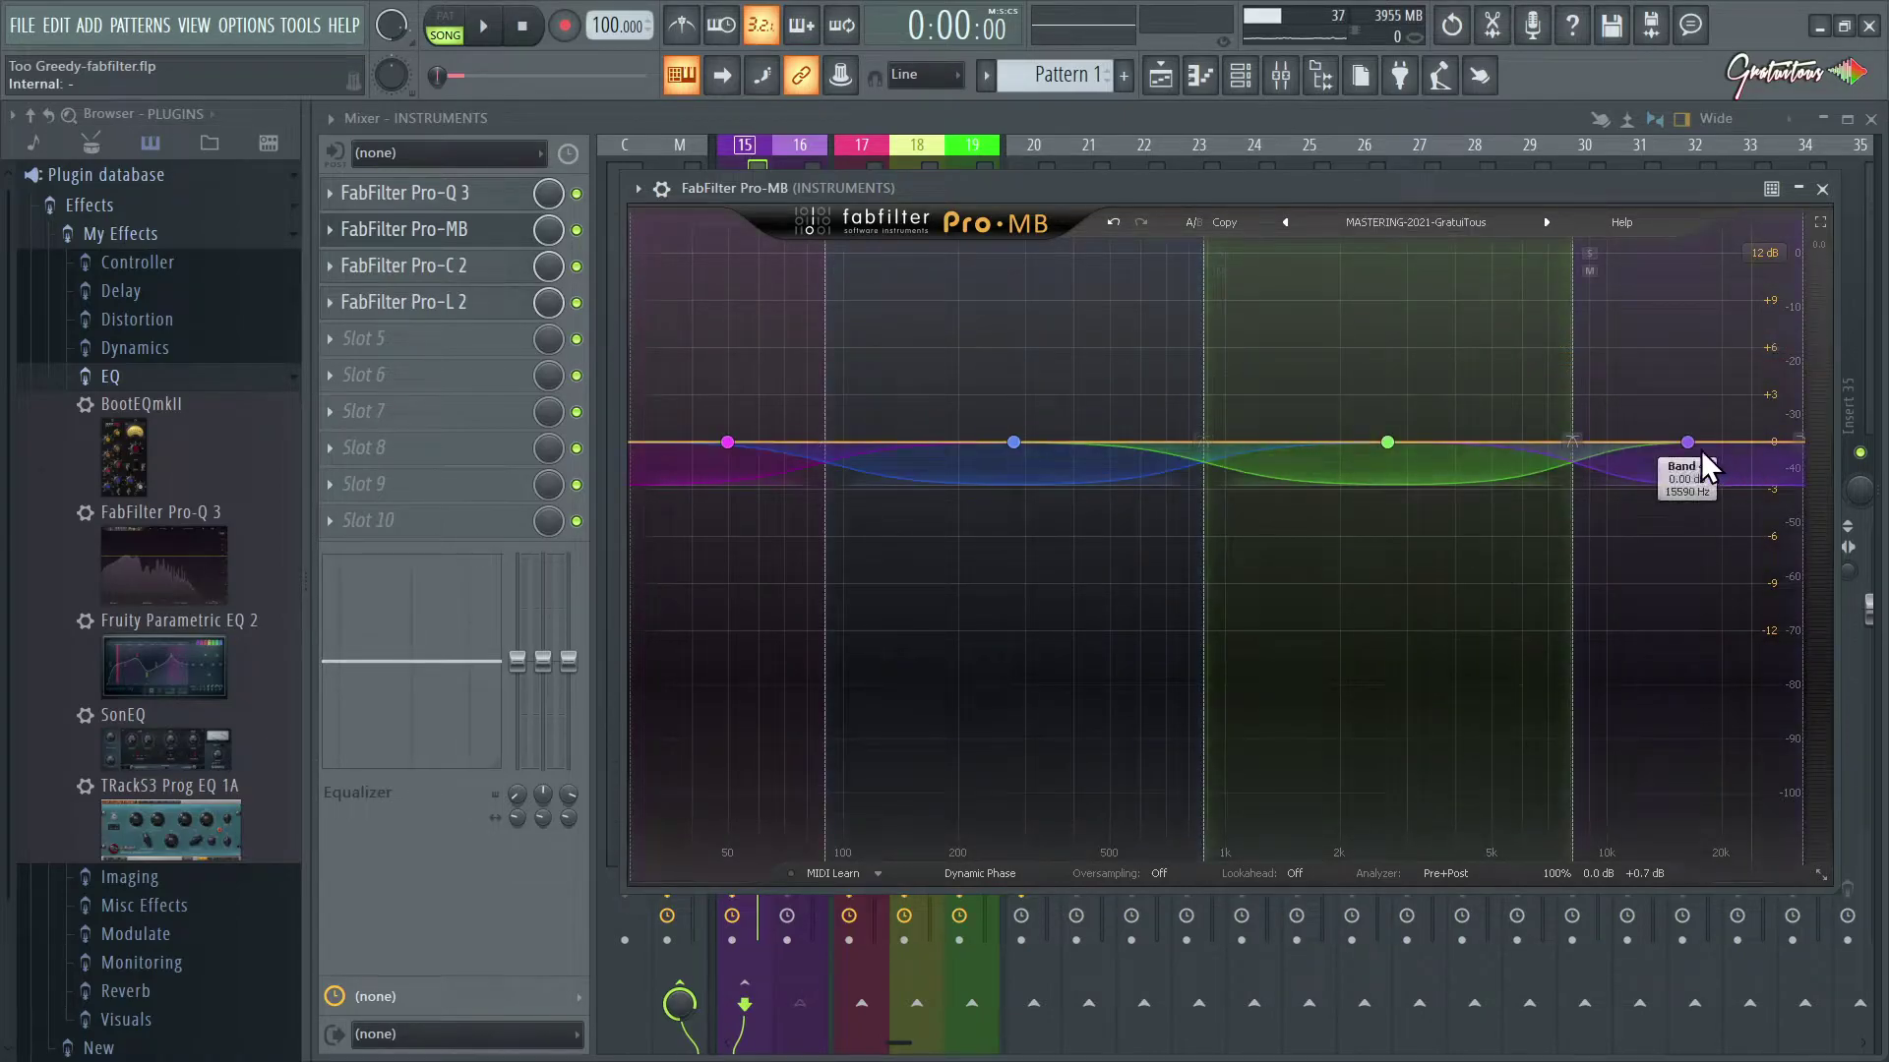
Step: Try bands around 943 Hz and 100-200 Hz in the empty B state, then return to the preset
{"action": "left_click", "coordinate": [1192, 222]}
{"action": "left_click", "coordinate": [1216, 444]}
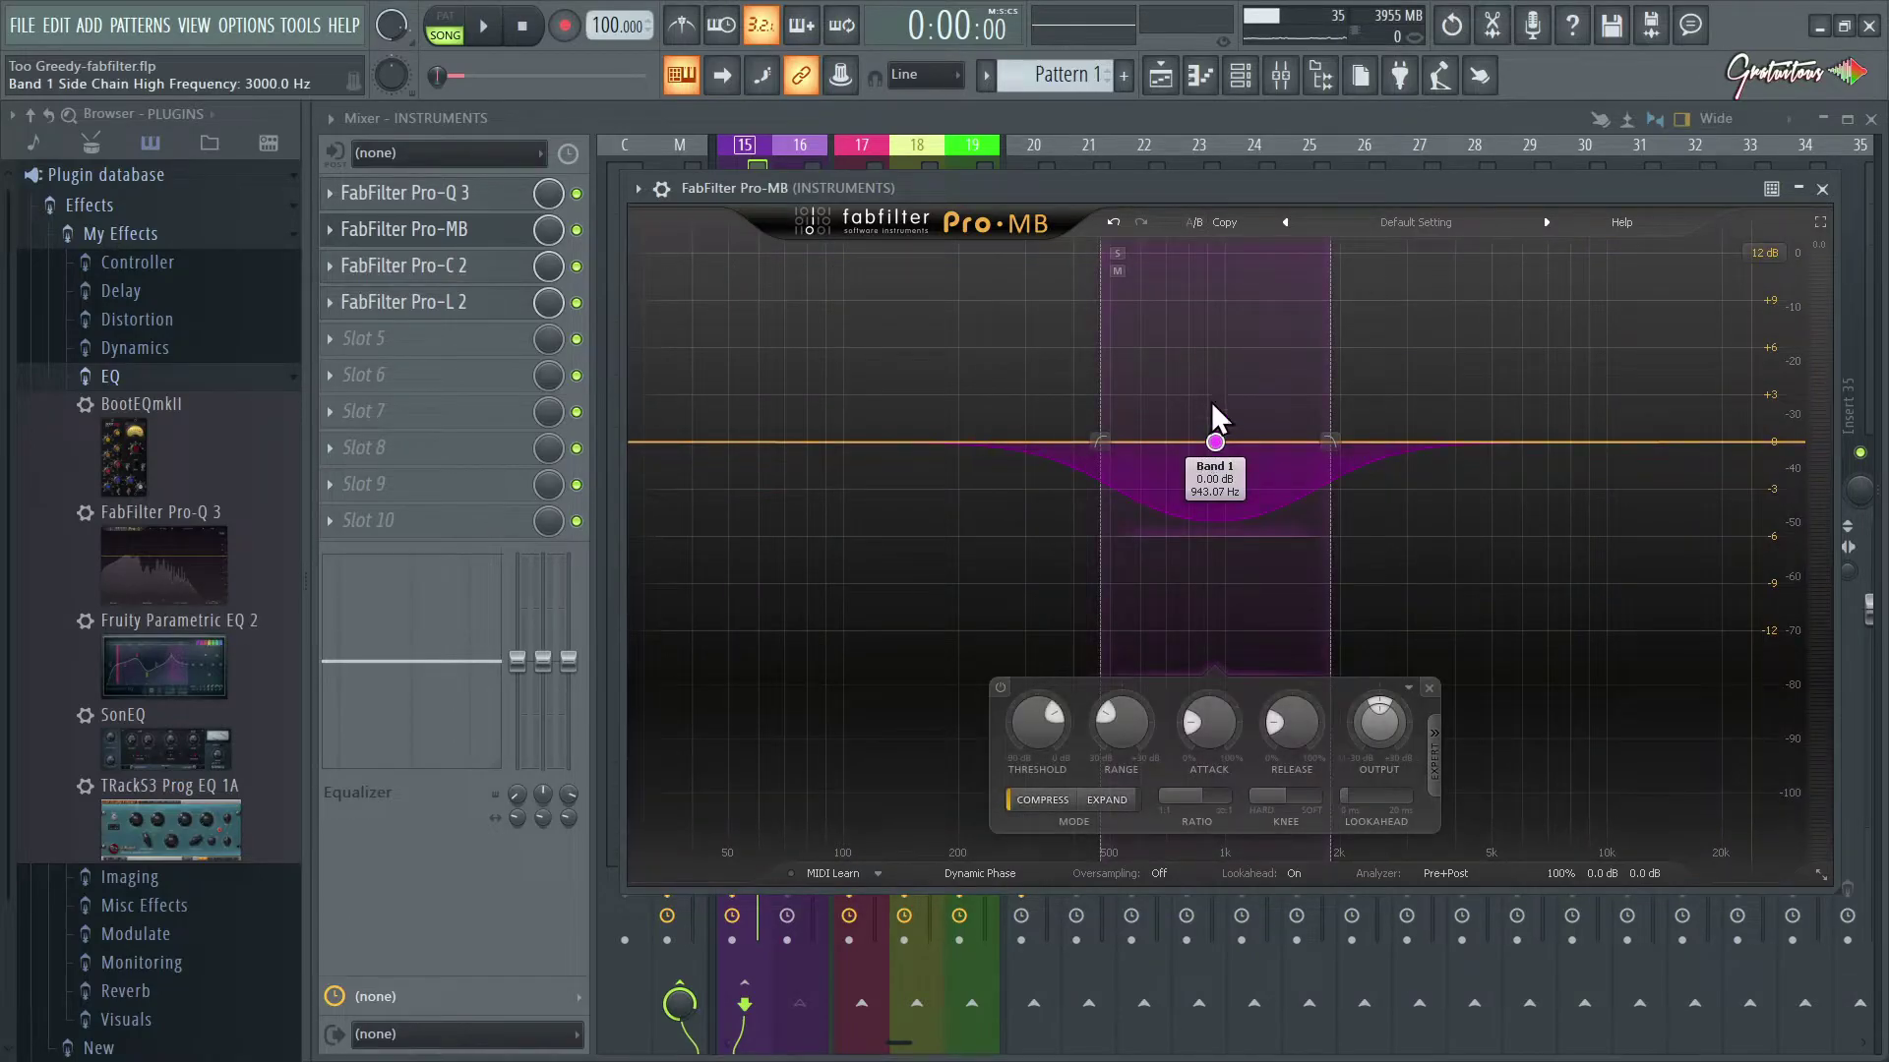
{"action": "left_click", "coordinate": [830, 335]}
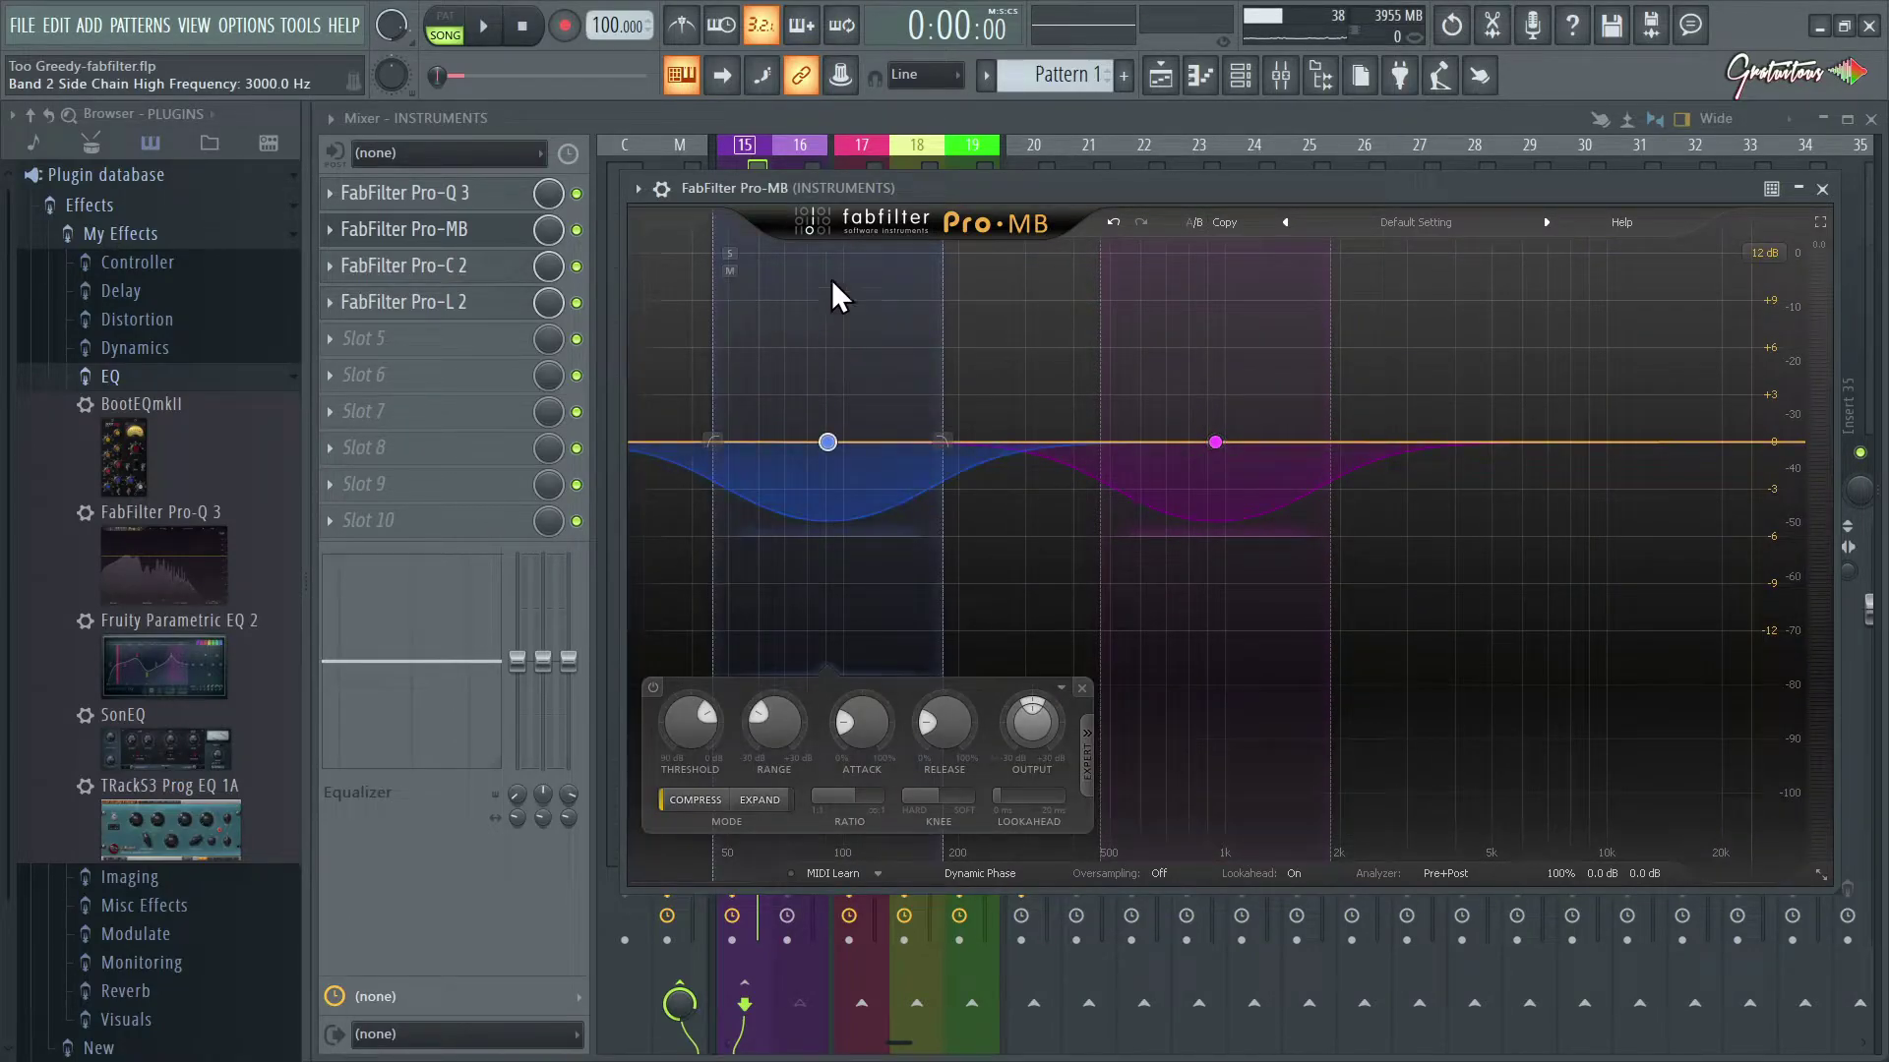
{"action": "left_click_drag", "start_coordinate": [944, 384], "coordinate": [1195, 315]}
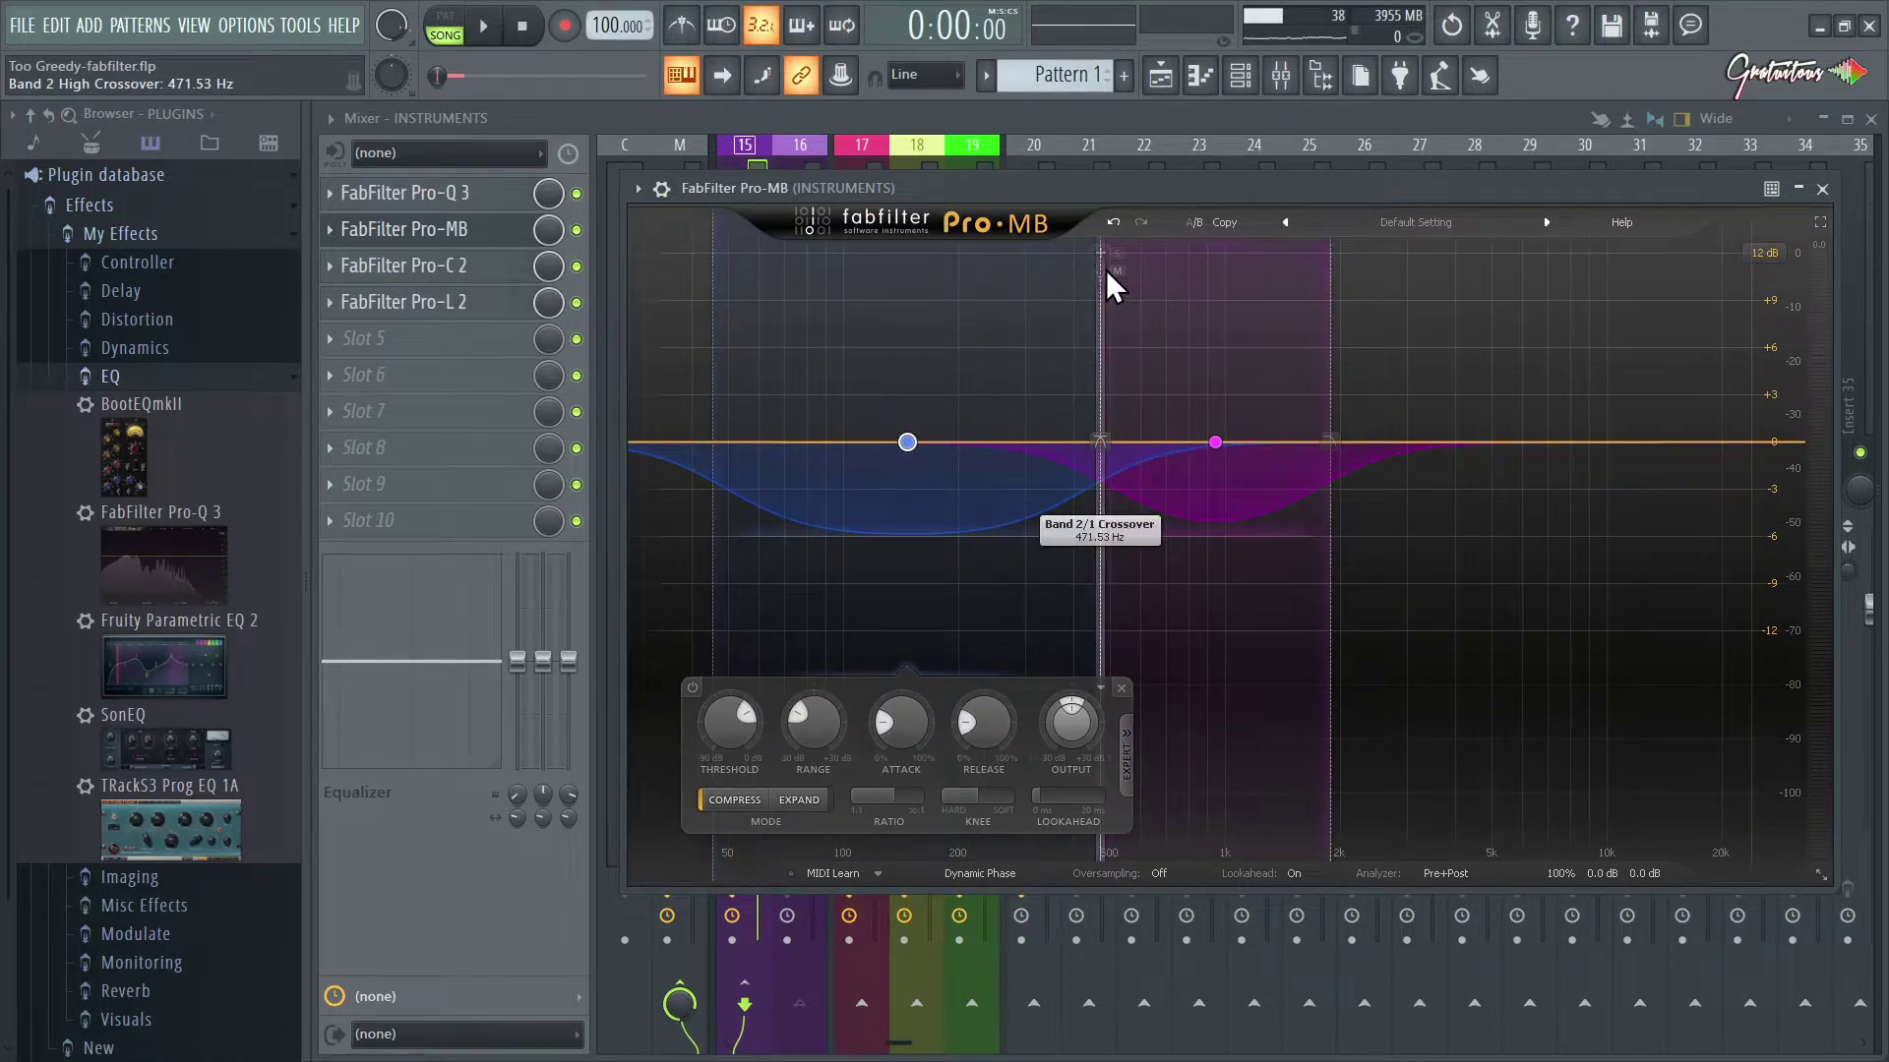
{"action": "left_click_drag", "start_coordinate": [1094, 330], "coordinate": [964, 351]}
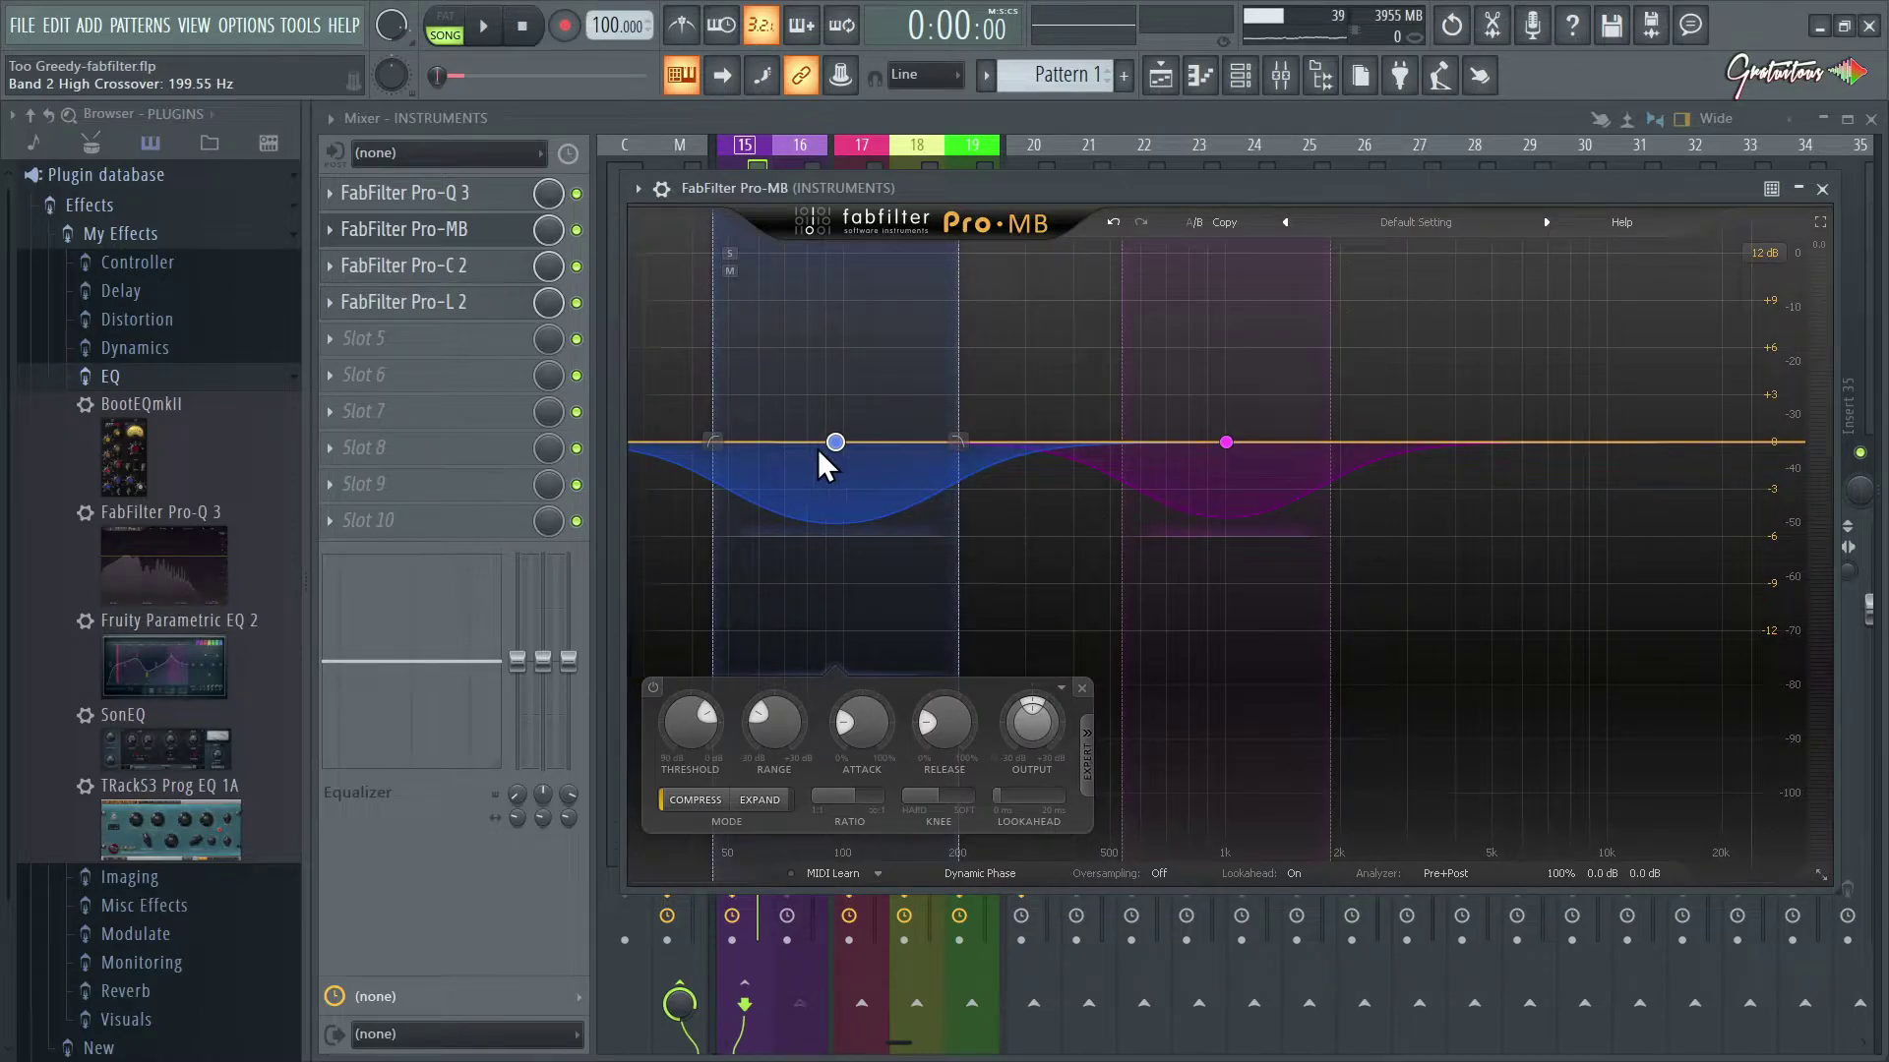
{"action": "left_click", "coordinate": [1080, 690]}
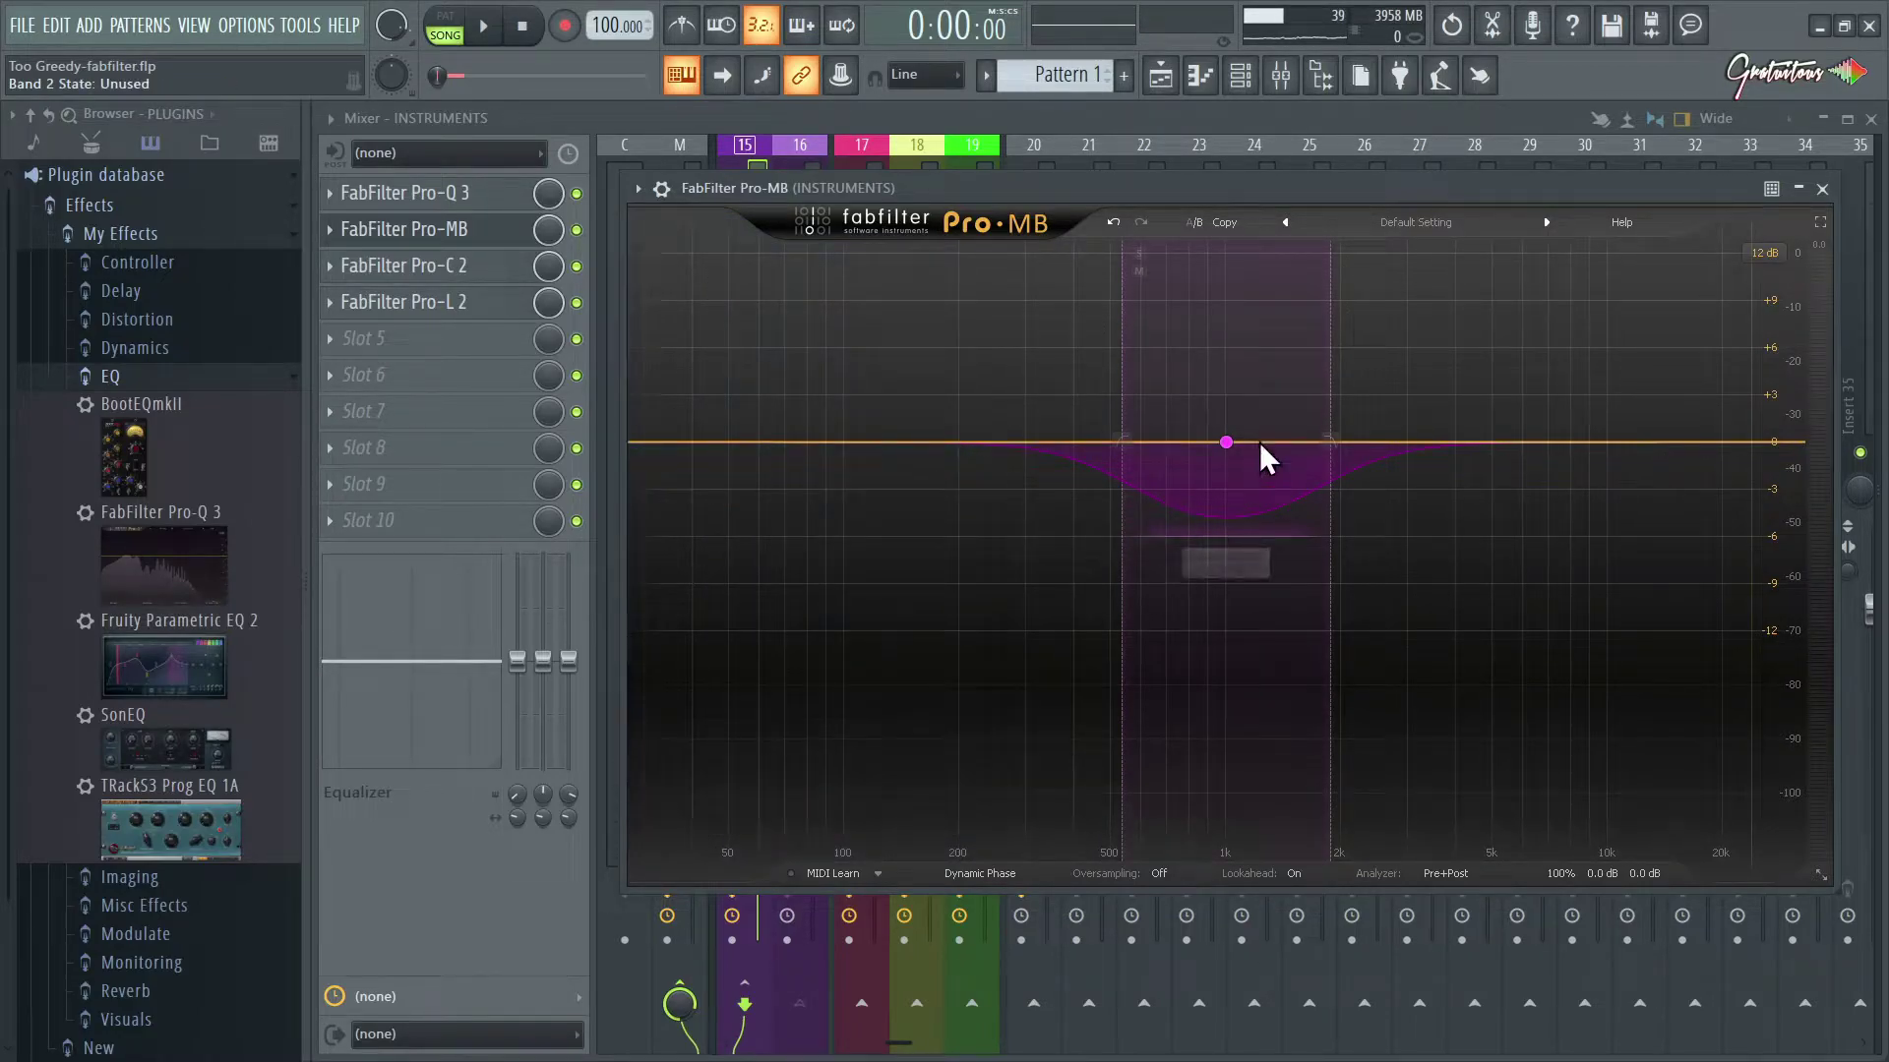
{"action": "left_click", "coordinate": [1192, 224]}
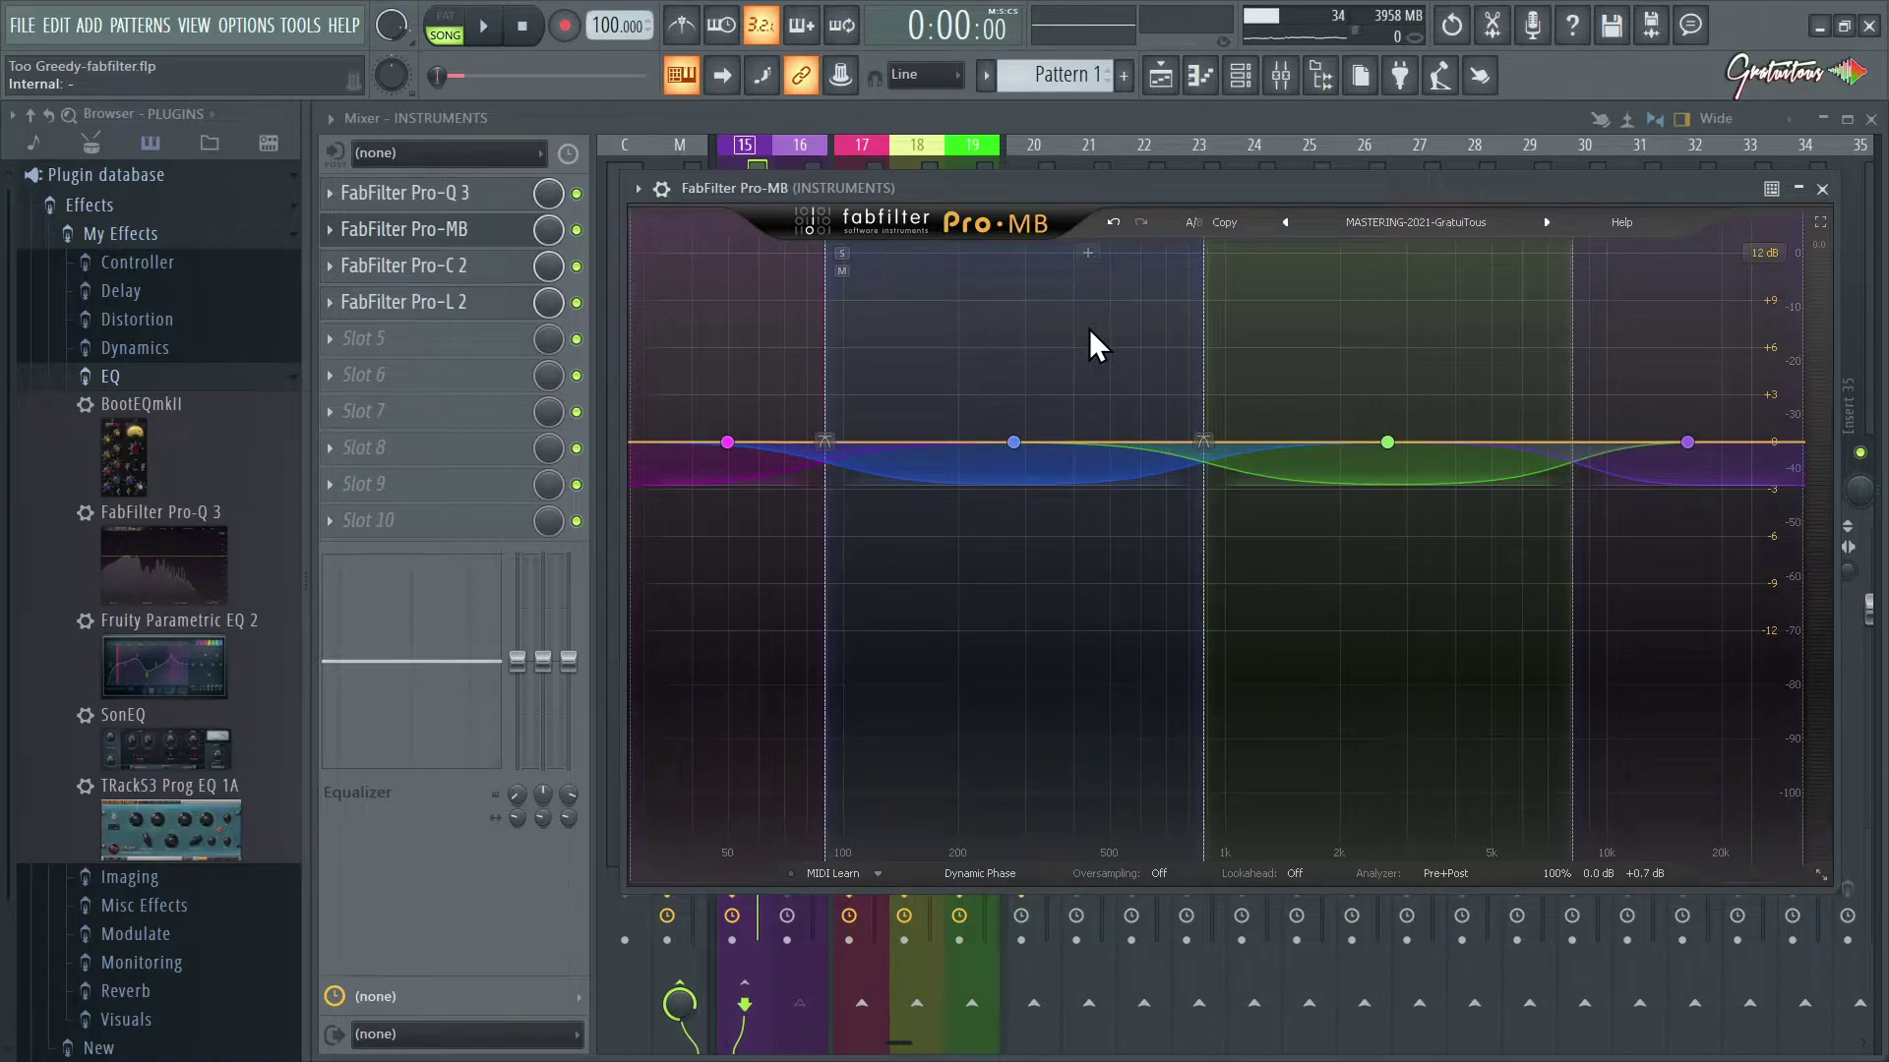
Step: Marquee-select all four Pro-MB bands together
{"action": "left_click_drag", "start_coordinate": [696, 313], "coordinate": [1750, 551]}
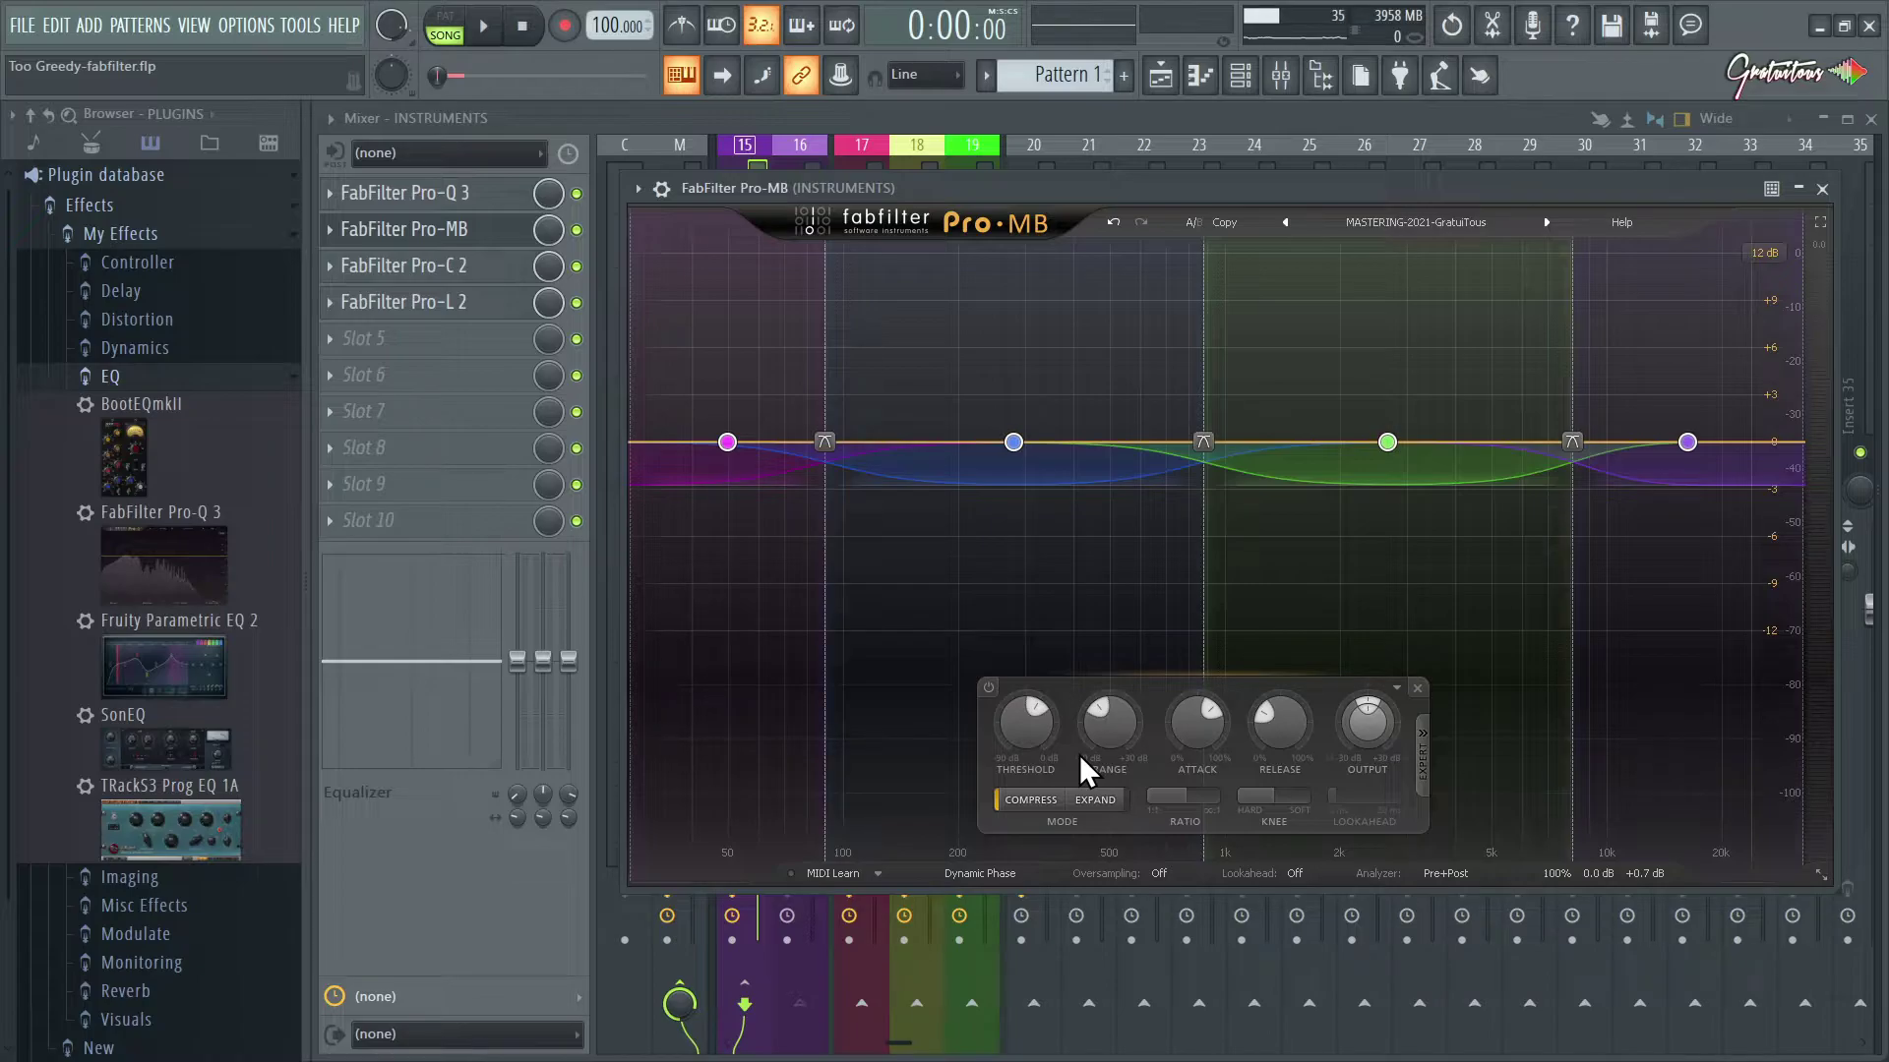
{"action": "left_click", "coordinate": [1016, 442]}
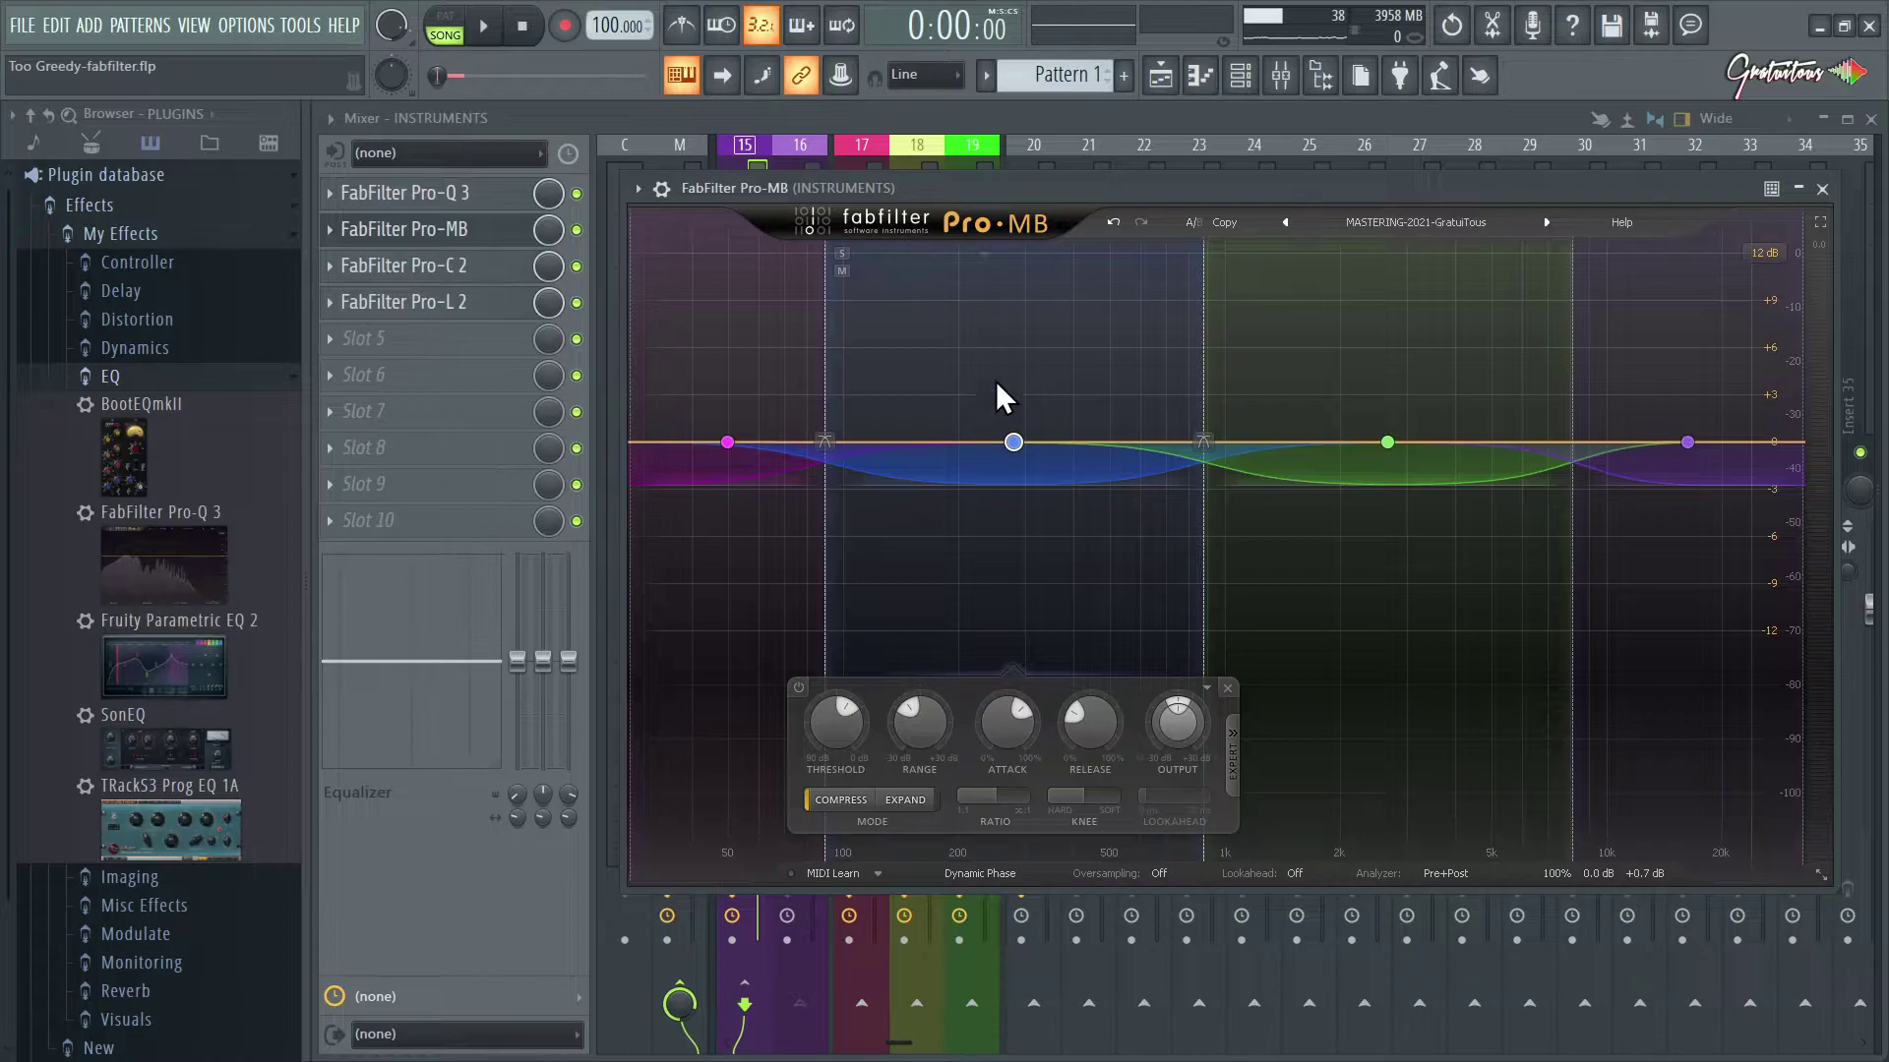
{"action": "left_click_drag", "start_coordinate": [674, 352], "coordinate": [1767, 622]}
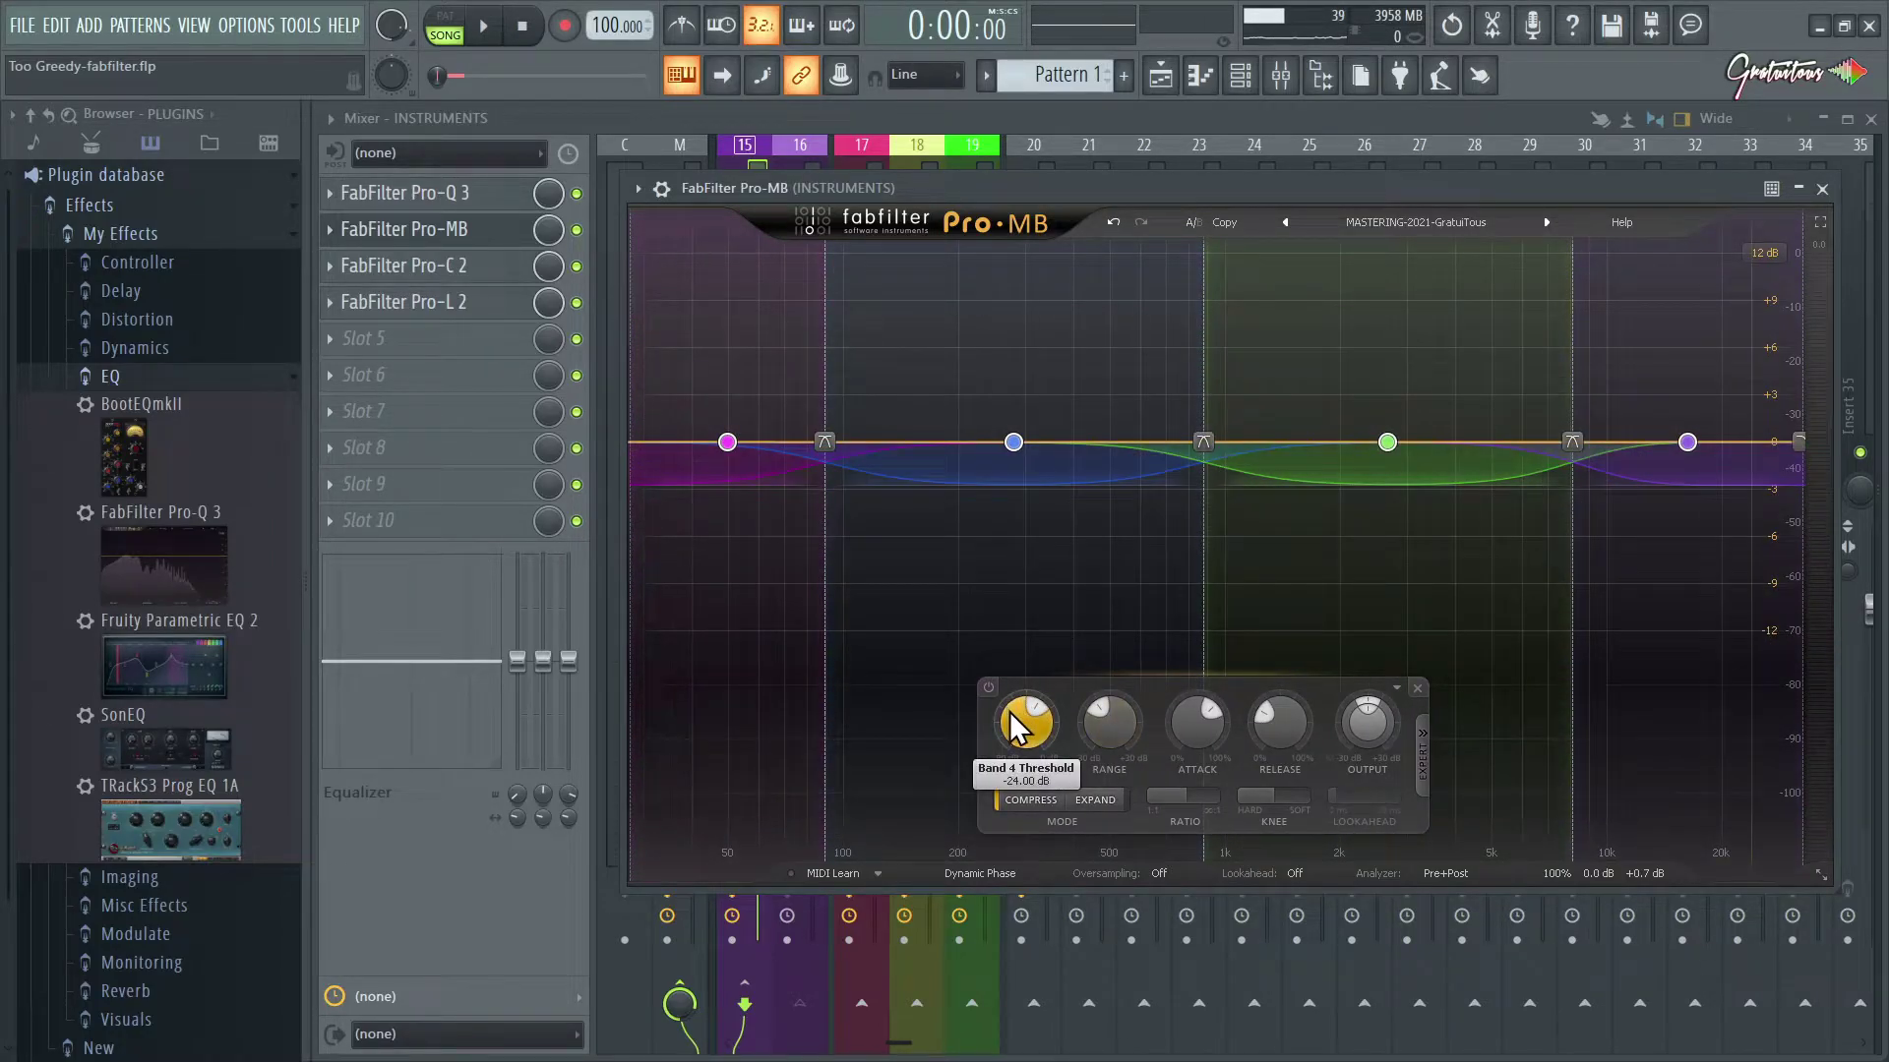
Step: Set the selected bands' threshold to -36 dB and start playback
{"action": "mouse_move", "coordinate": [1021, 728]}
{"action": "left_mouse_down"}
{"action": "mouse_move", "coordinate": [1017, 791]}
{"action": "mouse_move", "coordinate": [1019, 766]}
{"action": "left_mouse_up"}
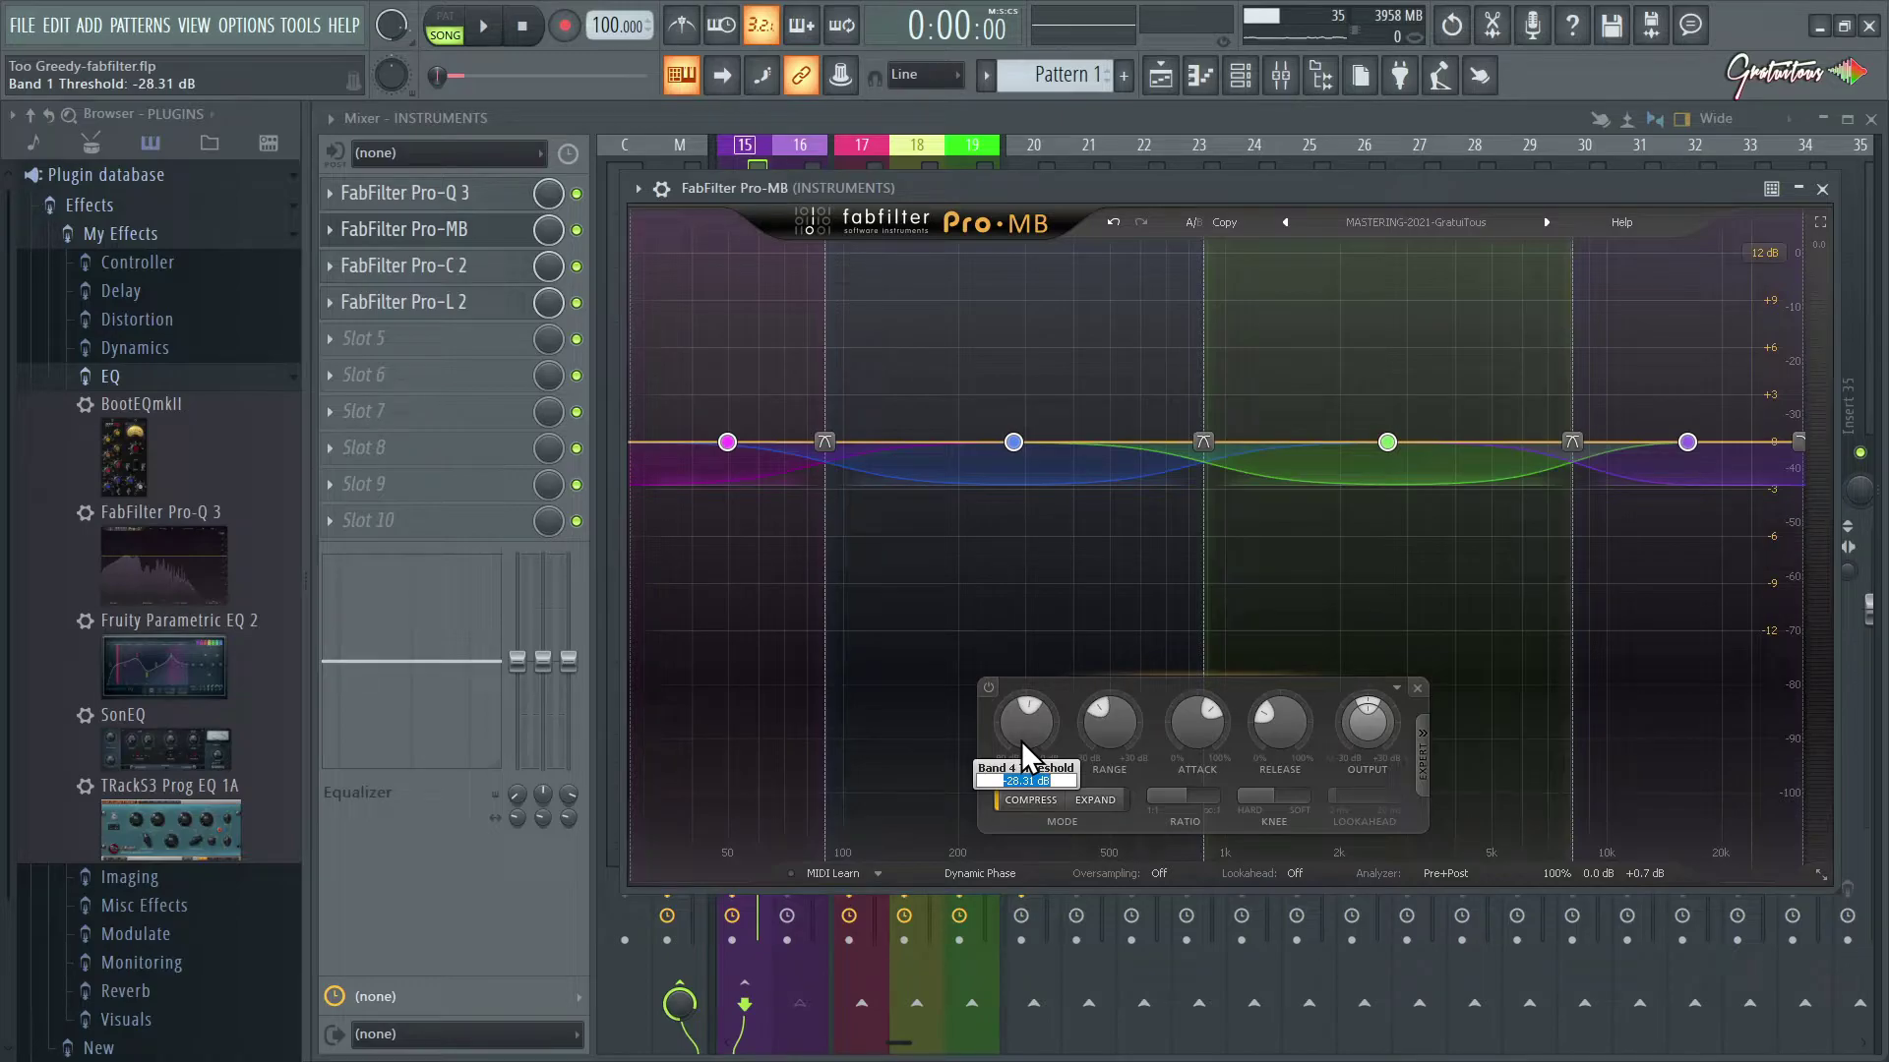
{"action": "key", "text": "Return"}
{"action": "mouse_move", "coordinate": [1019, 733]}
{"action": "left_mouse_down"}
{"action": "mouse_move", "coordinate": [1019, 781]}
{"action": "mouse_move", "coordinate": [1031, 736]}
{"action": "left_mouse_up"}
{"action": "type", "text": "-36"}
{"action": "key", "text": "Return"}
{"action": "key", "text": "space"}
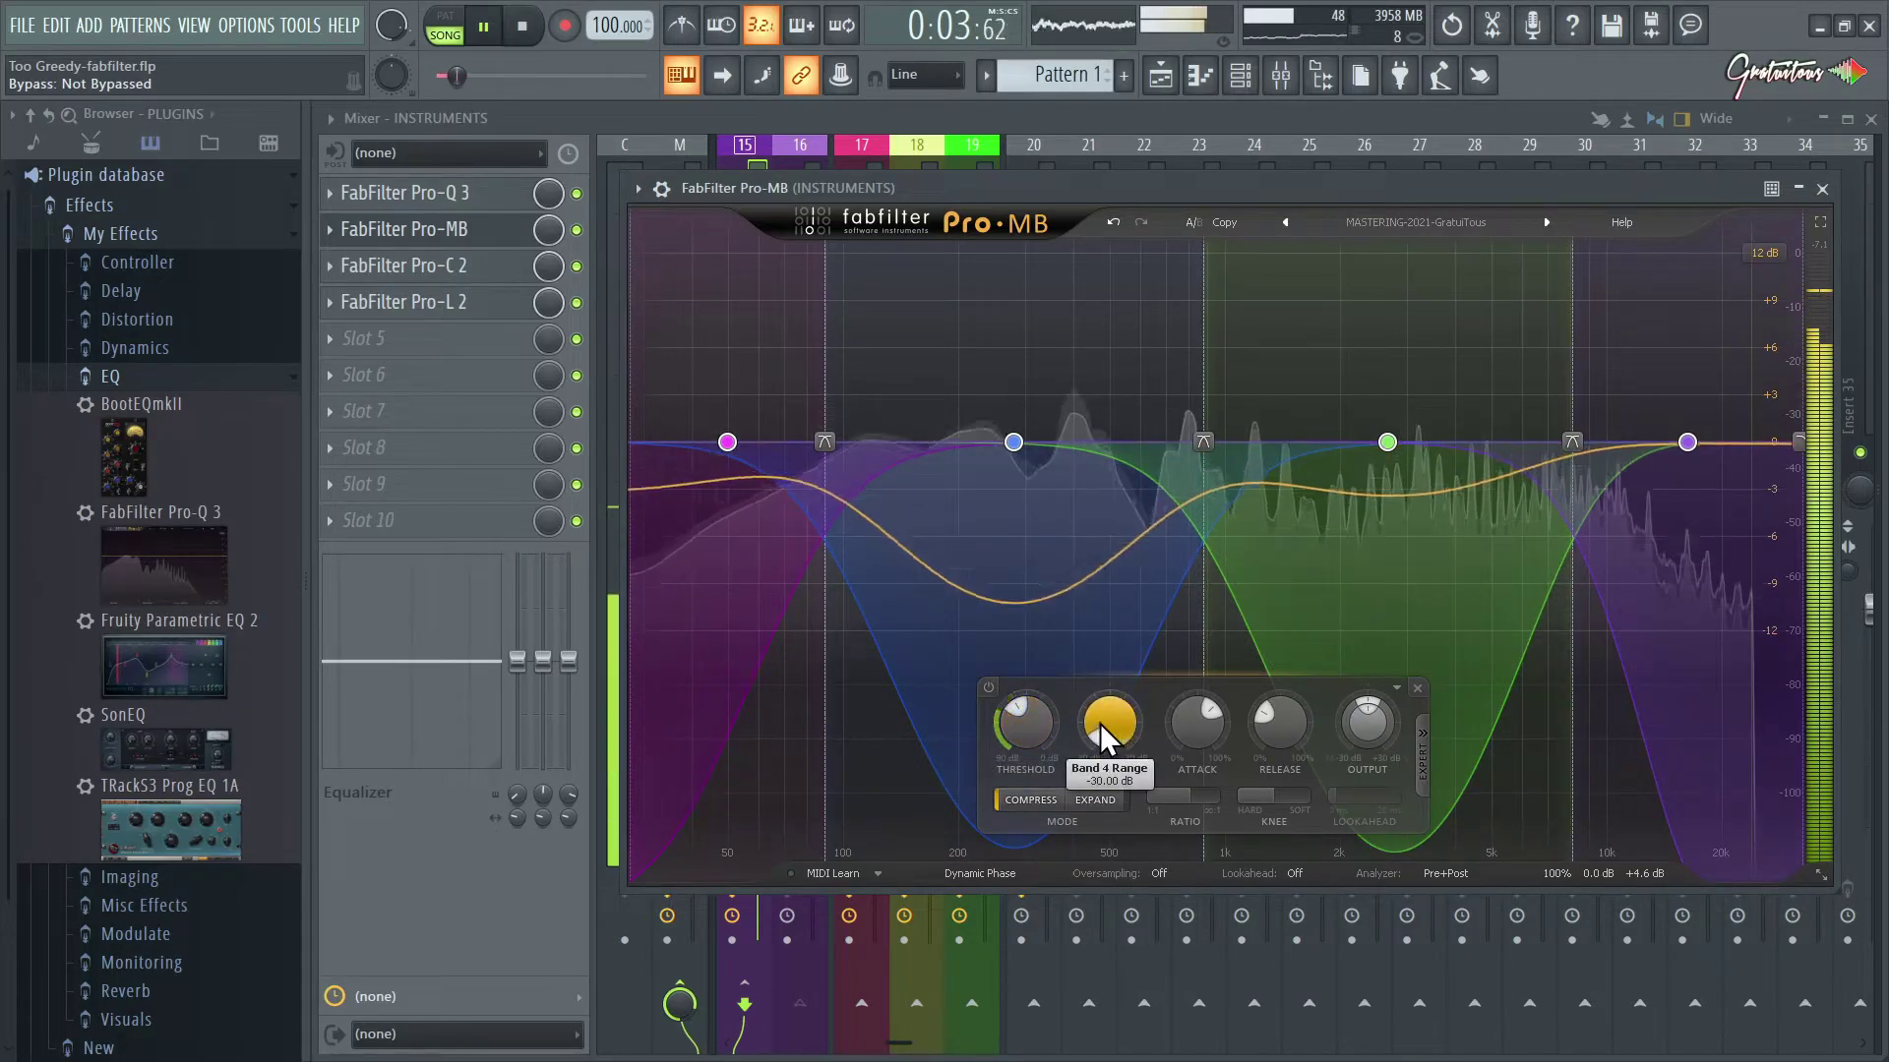
Step: Set the Pro-MB band range to about -11 dB and compare it against bypass
{"action": "left_click_drag", "start_coordinate": [1117, 696], "coordinate": [1133, 608]}
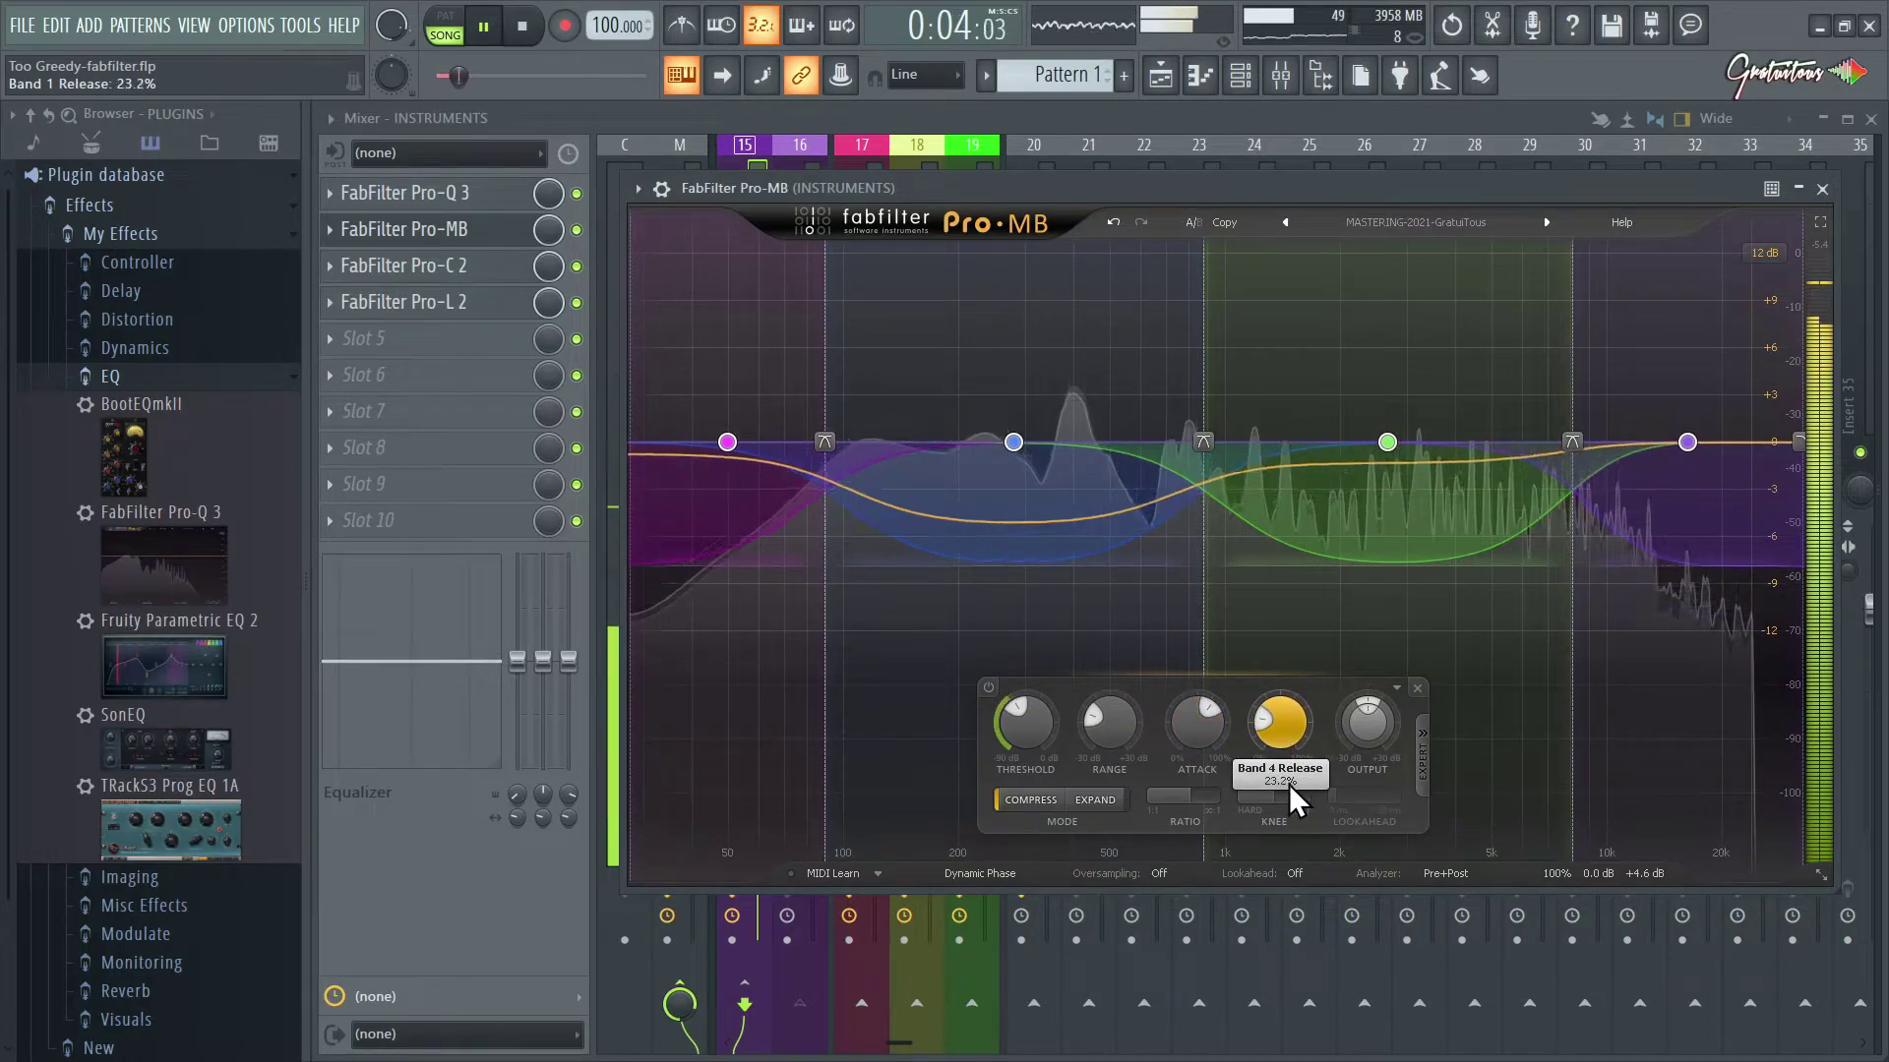
{"action": "mouse_move", "coordinate": [1615, 873]}
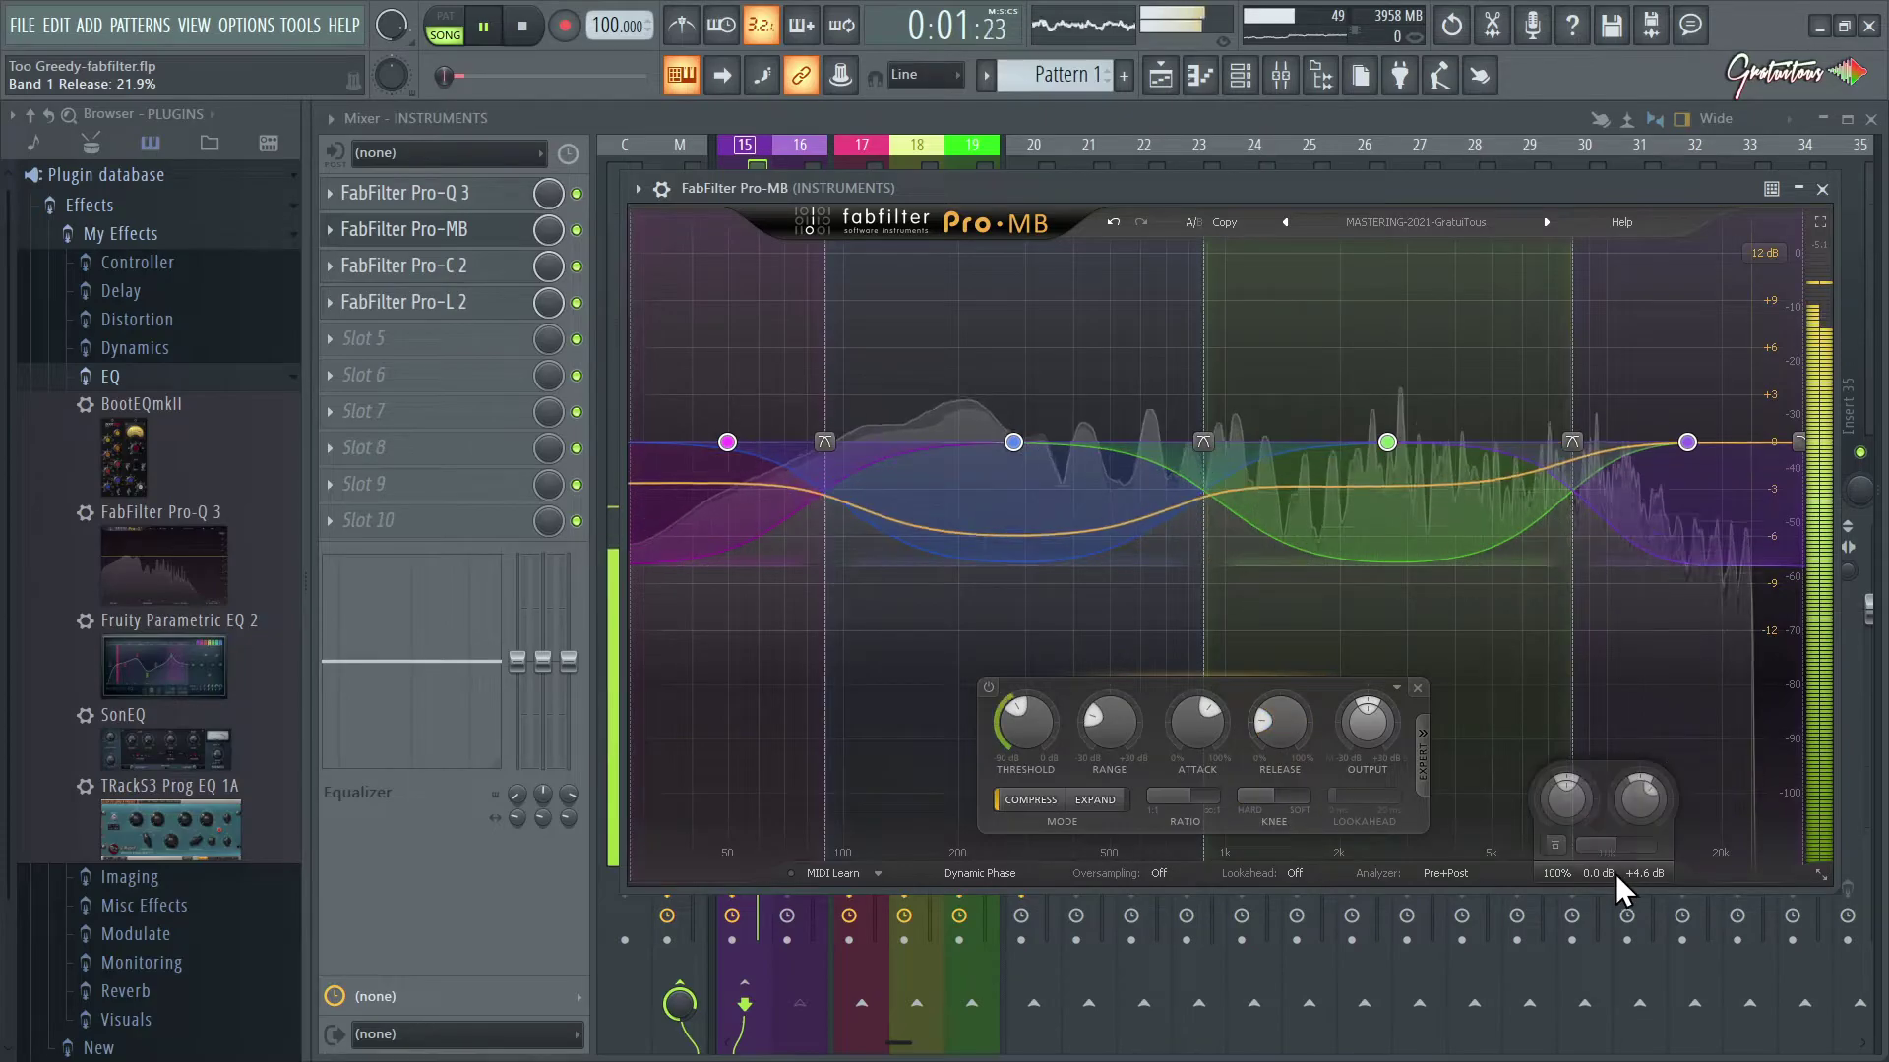
{"action": "left_click", "coordinate": [1558, 848]}
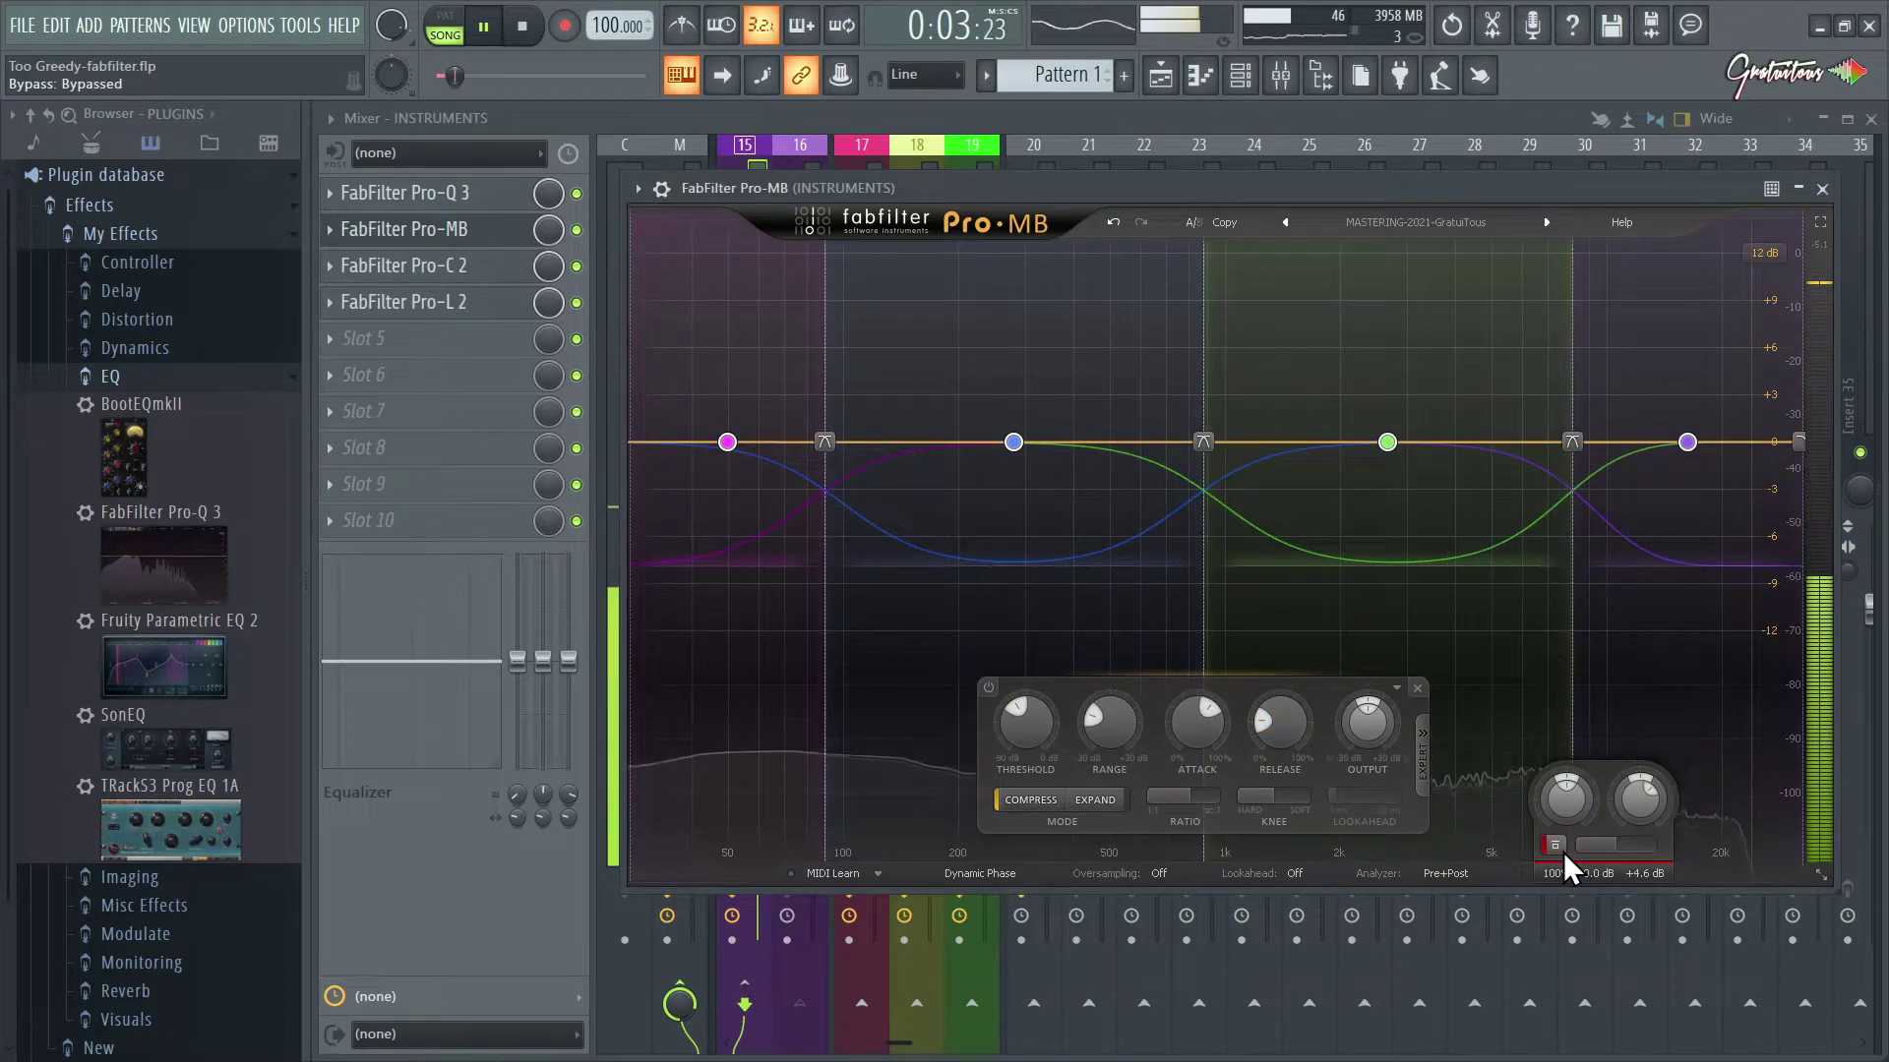
{"action": "left_click", "coordinate": [1559, 848]}
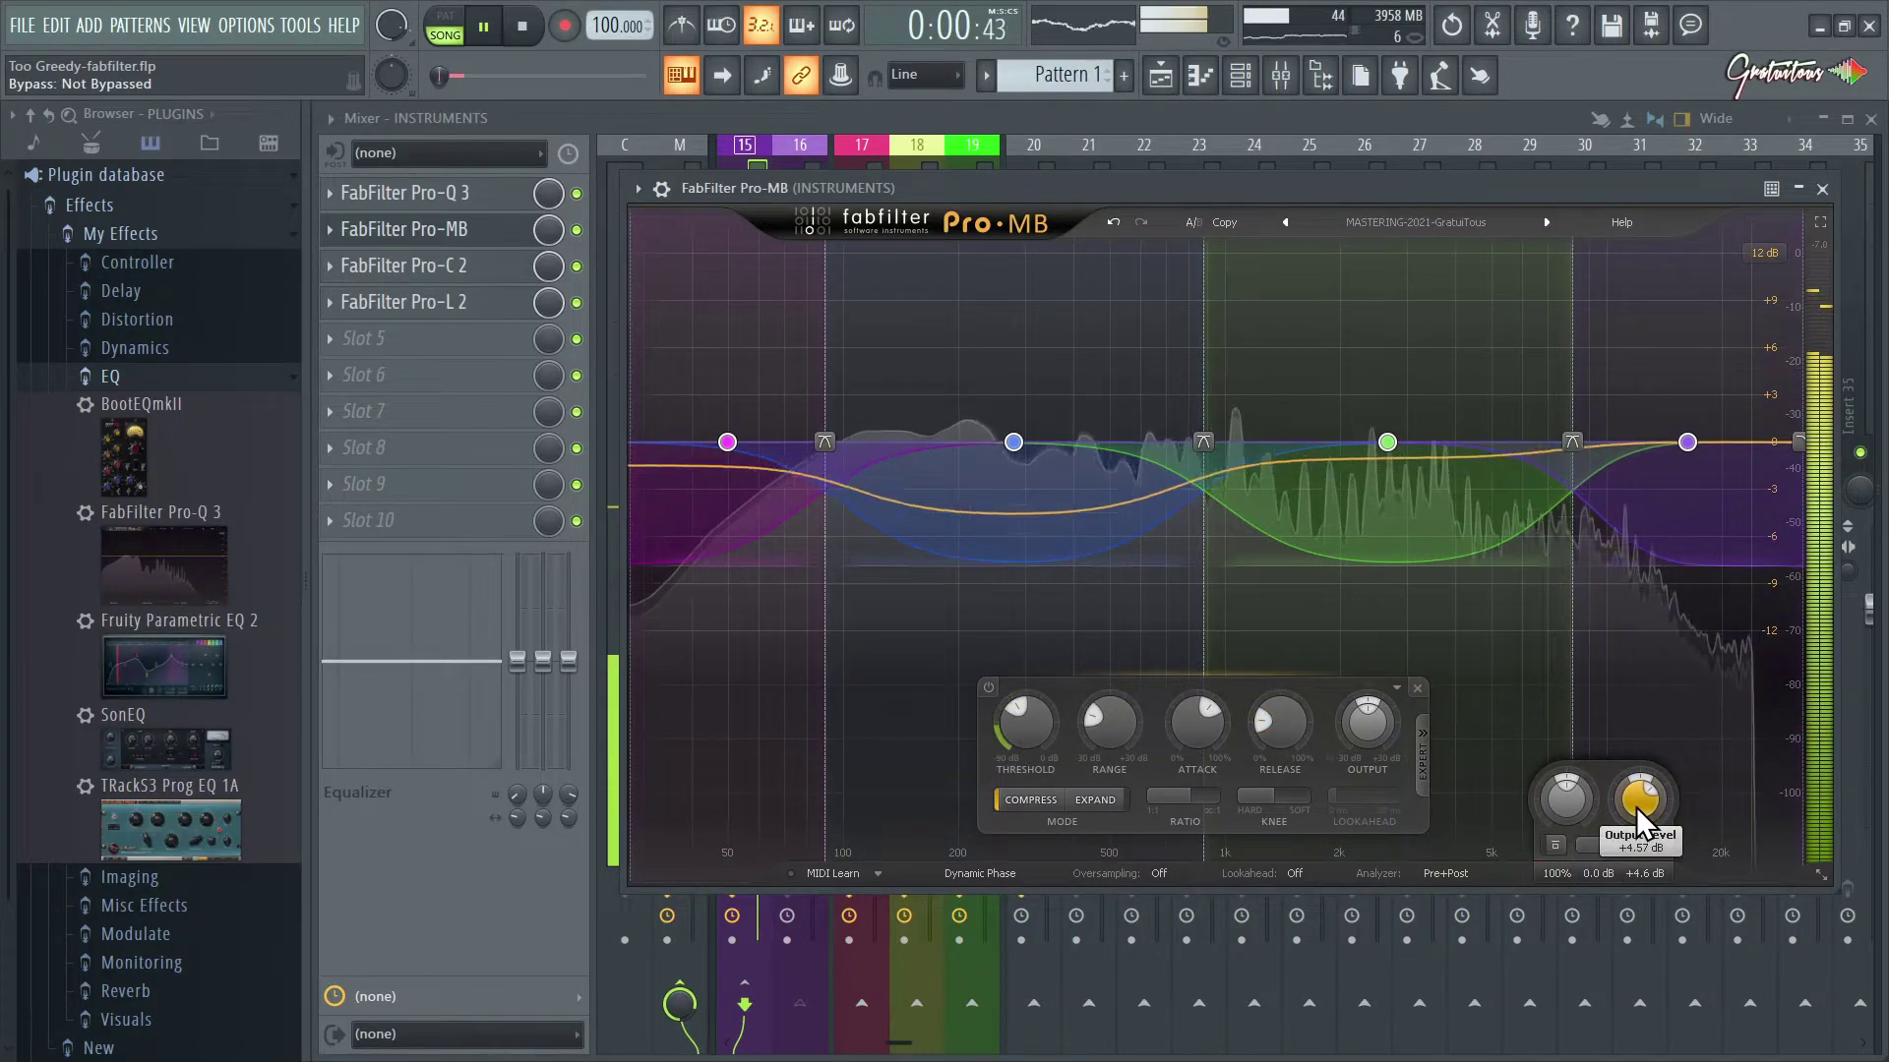
Step: Lower Pro-MB's output gain to +4.0 dB, A/B it with bypass, then stop playback
{"action": "scroll", "coordinate": [1638, 805], "scroll_direction": "down", "scroll_amount": 1}
{"action": "scroll", "coordinate": [1641, 806], "scroll_direction": "down", "scroll_amount": 3}
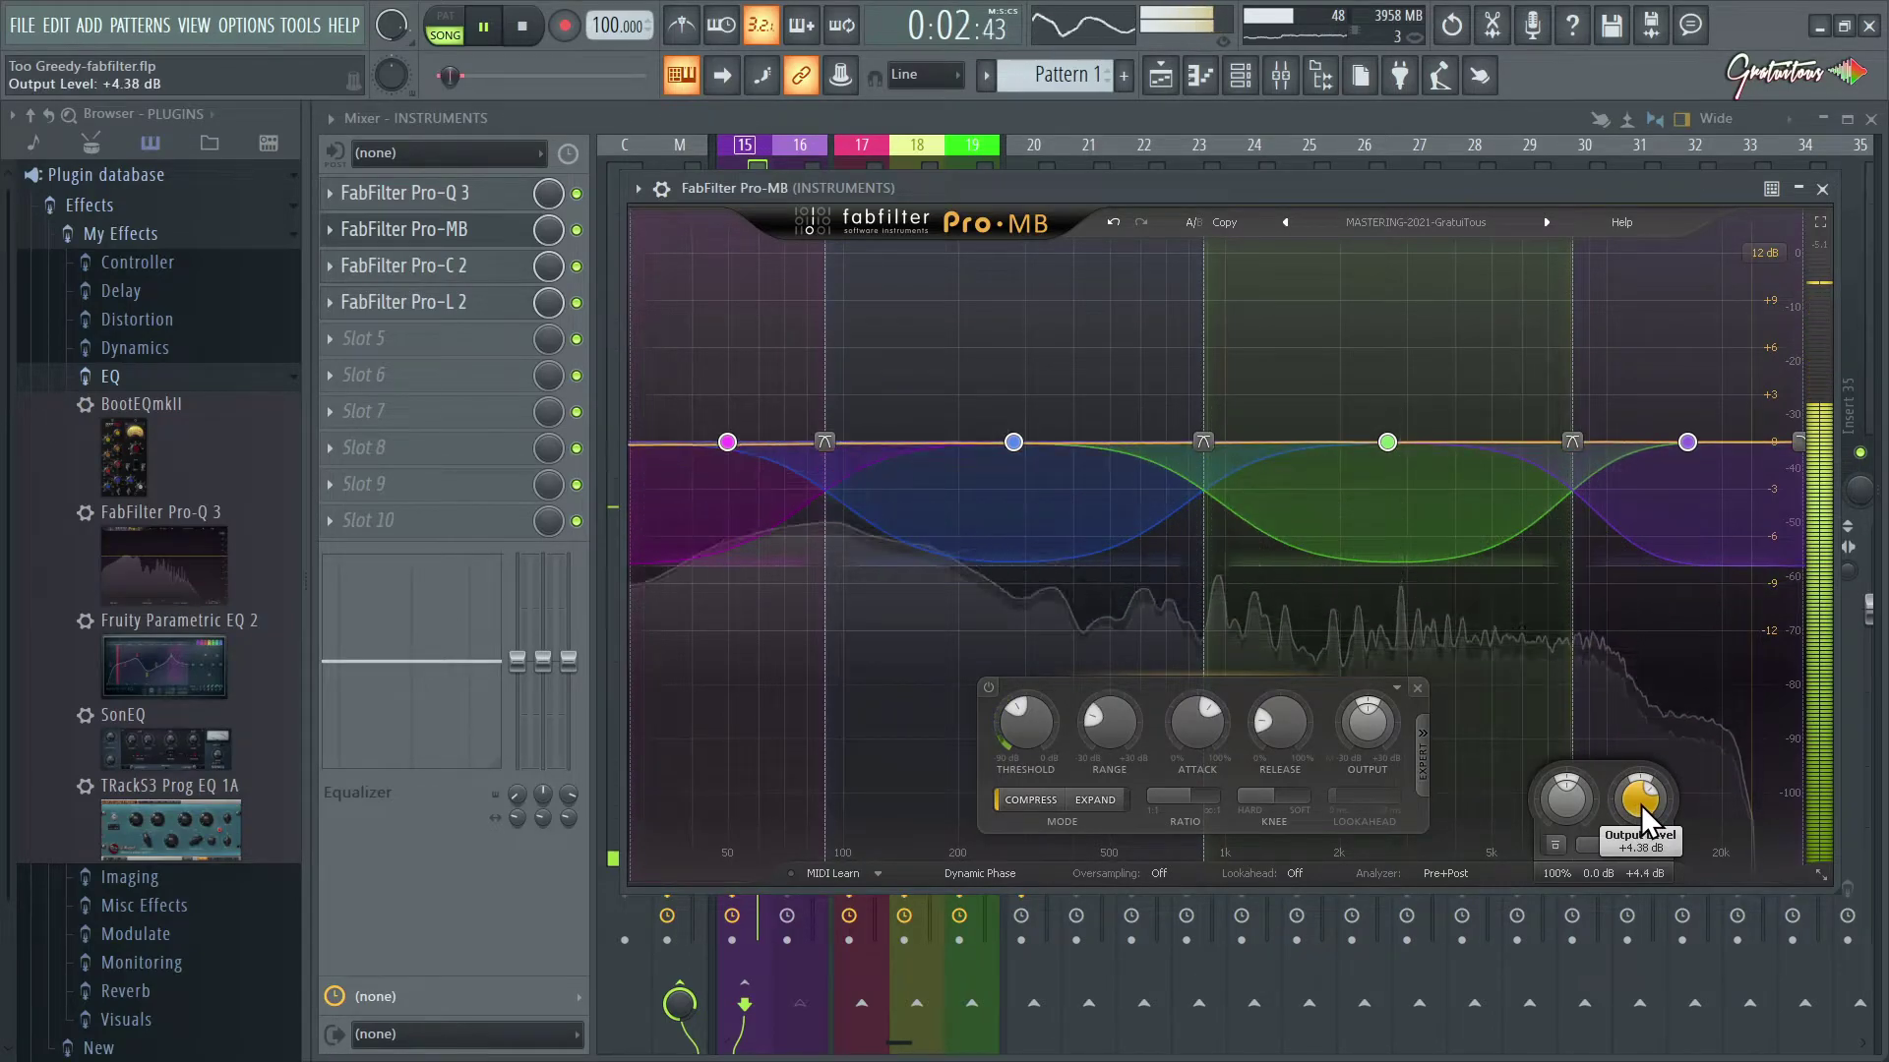
{"action": "scroll", "coordinate": [1640, 804], "scroll_direction": "down", "scroll_amount": 1}
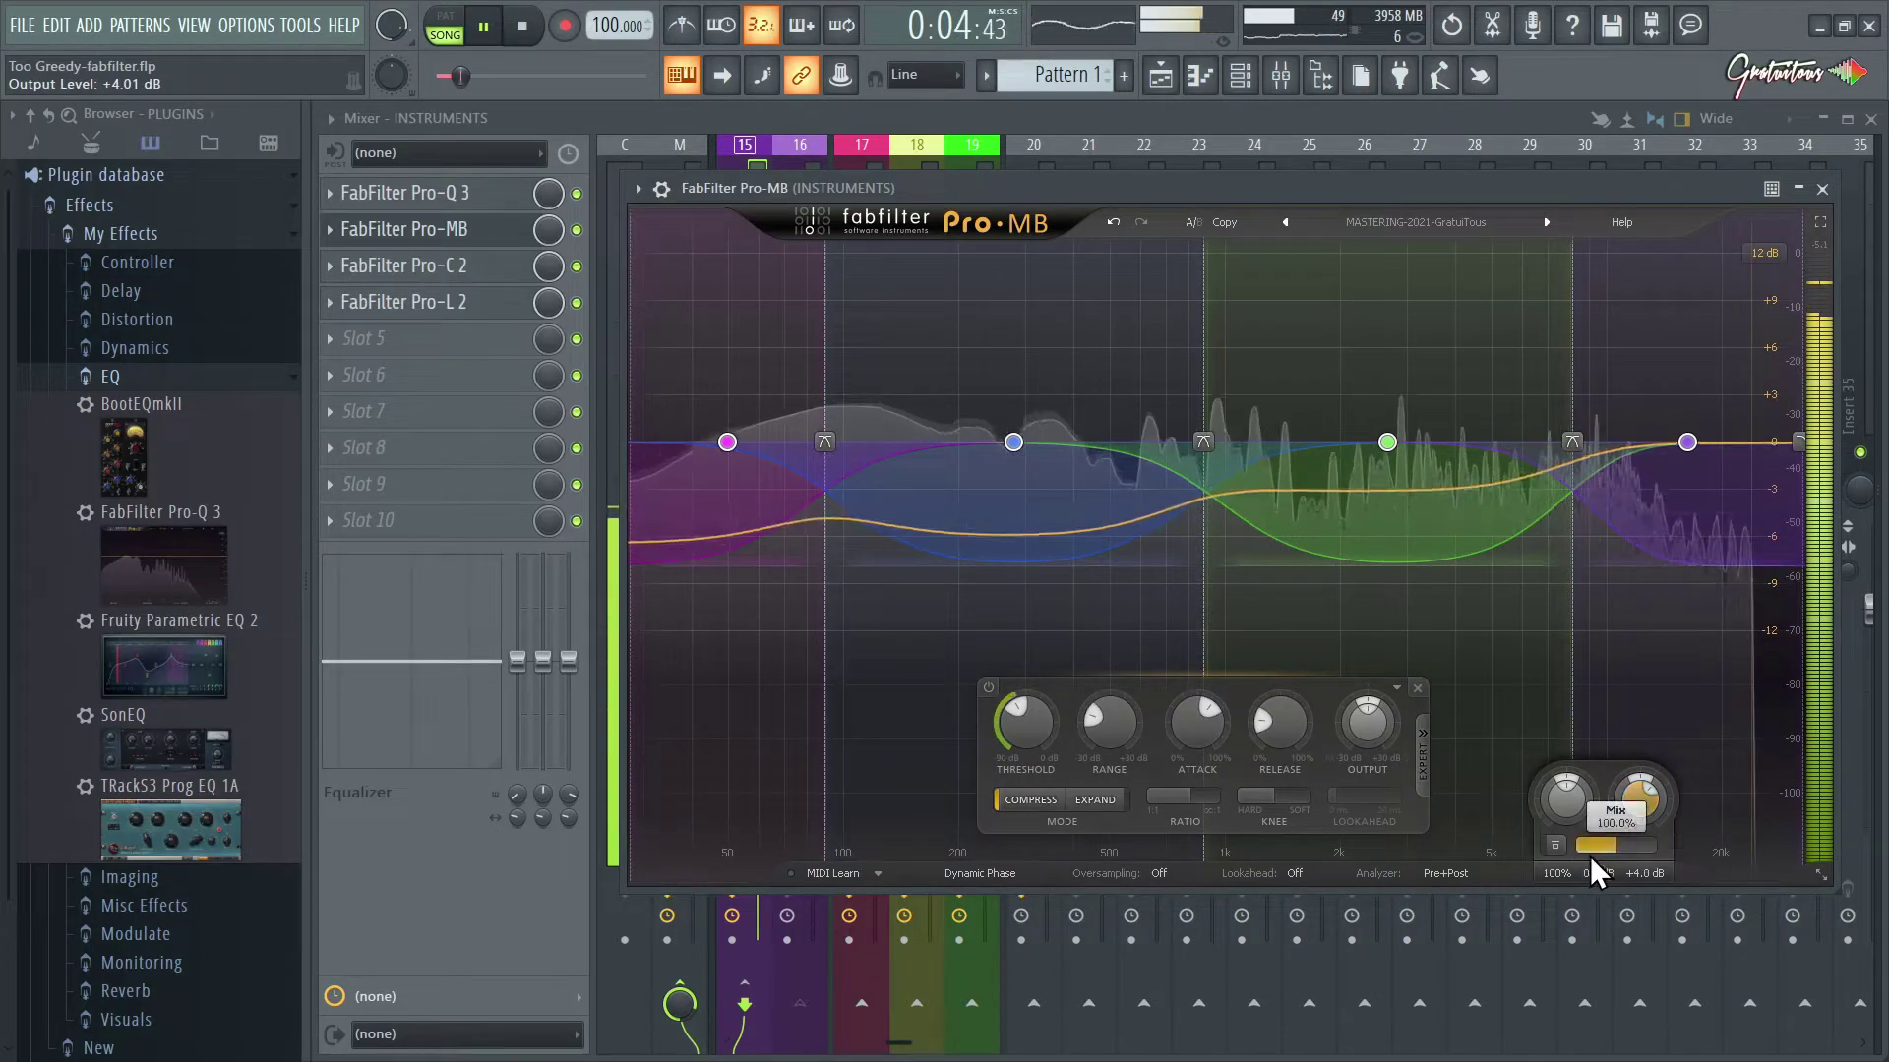
{"action": "left_click", "coordinate": [1555, 846]}
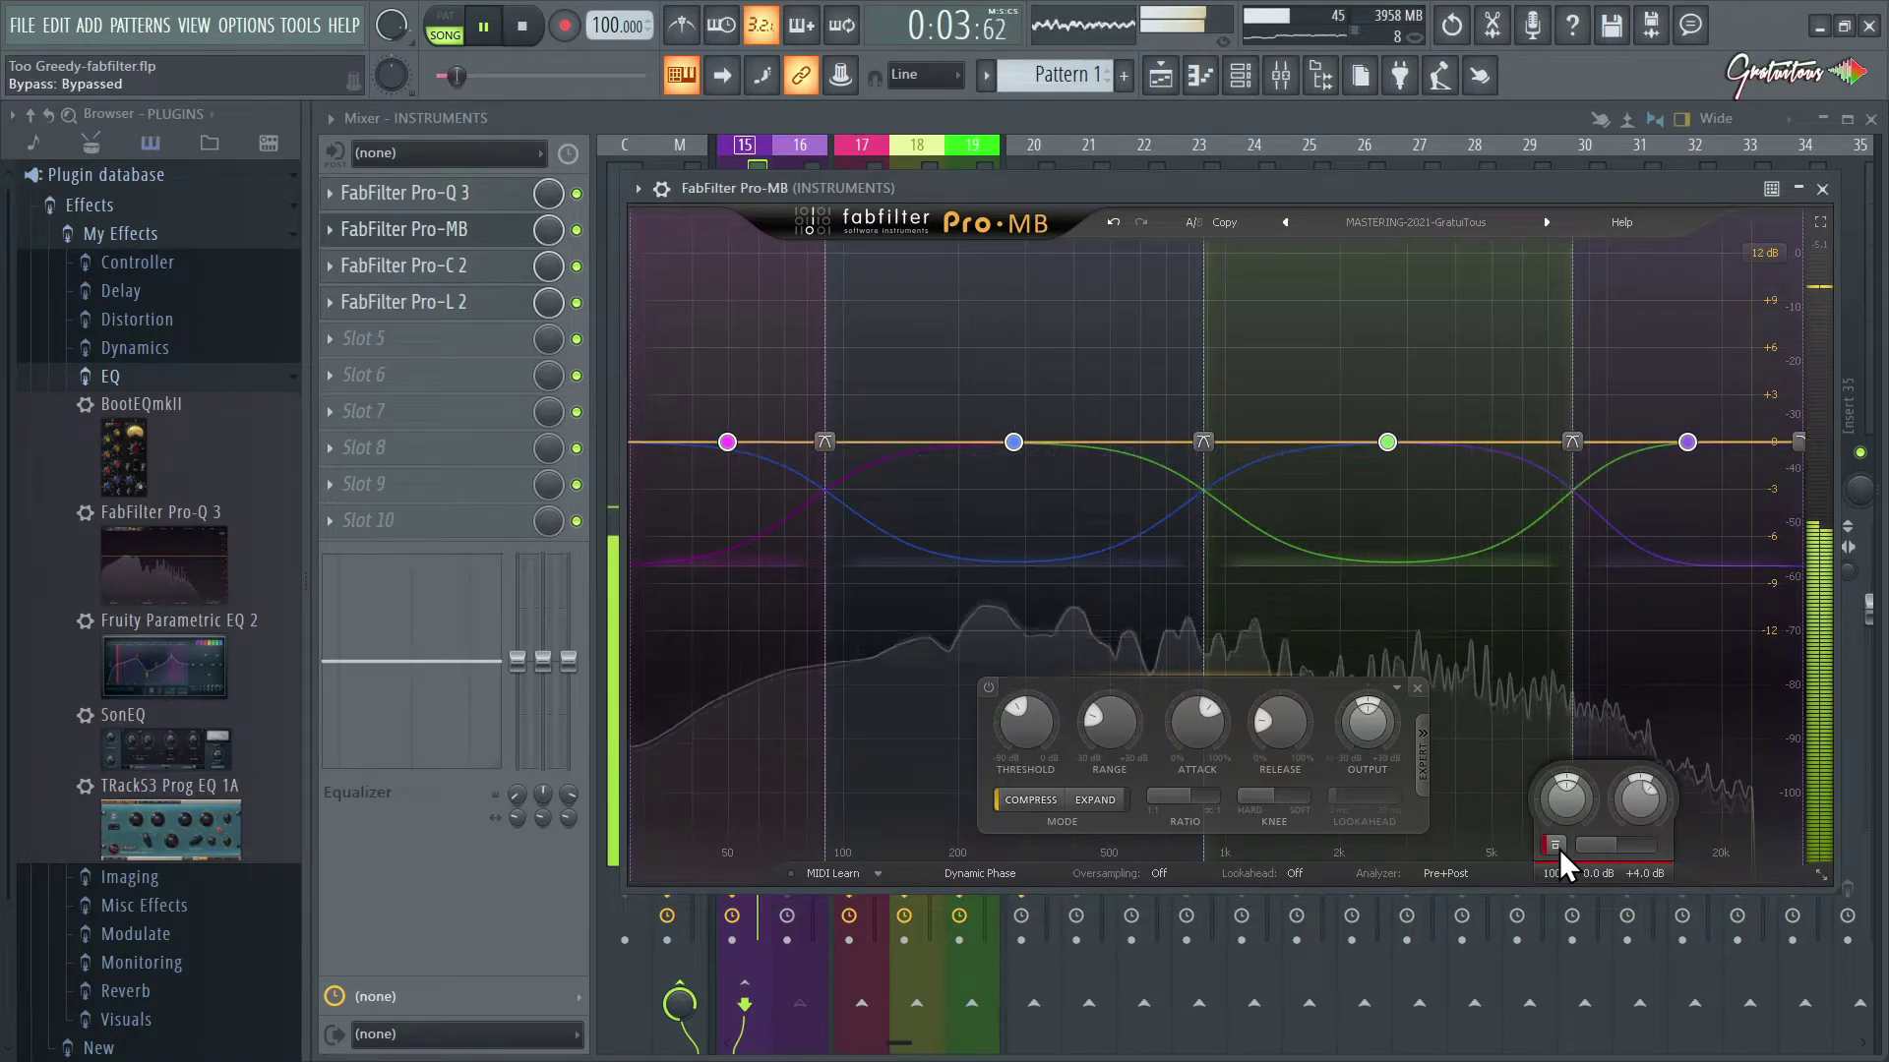
{"action": "left_click", "coordinate": [1555, 846]}
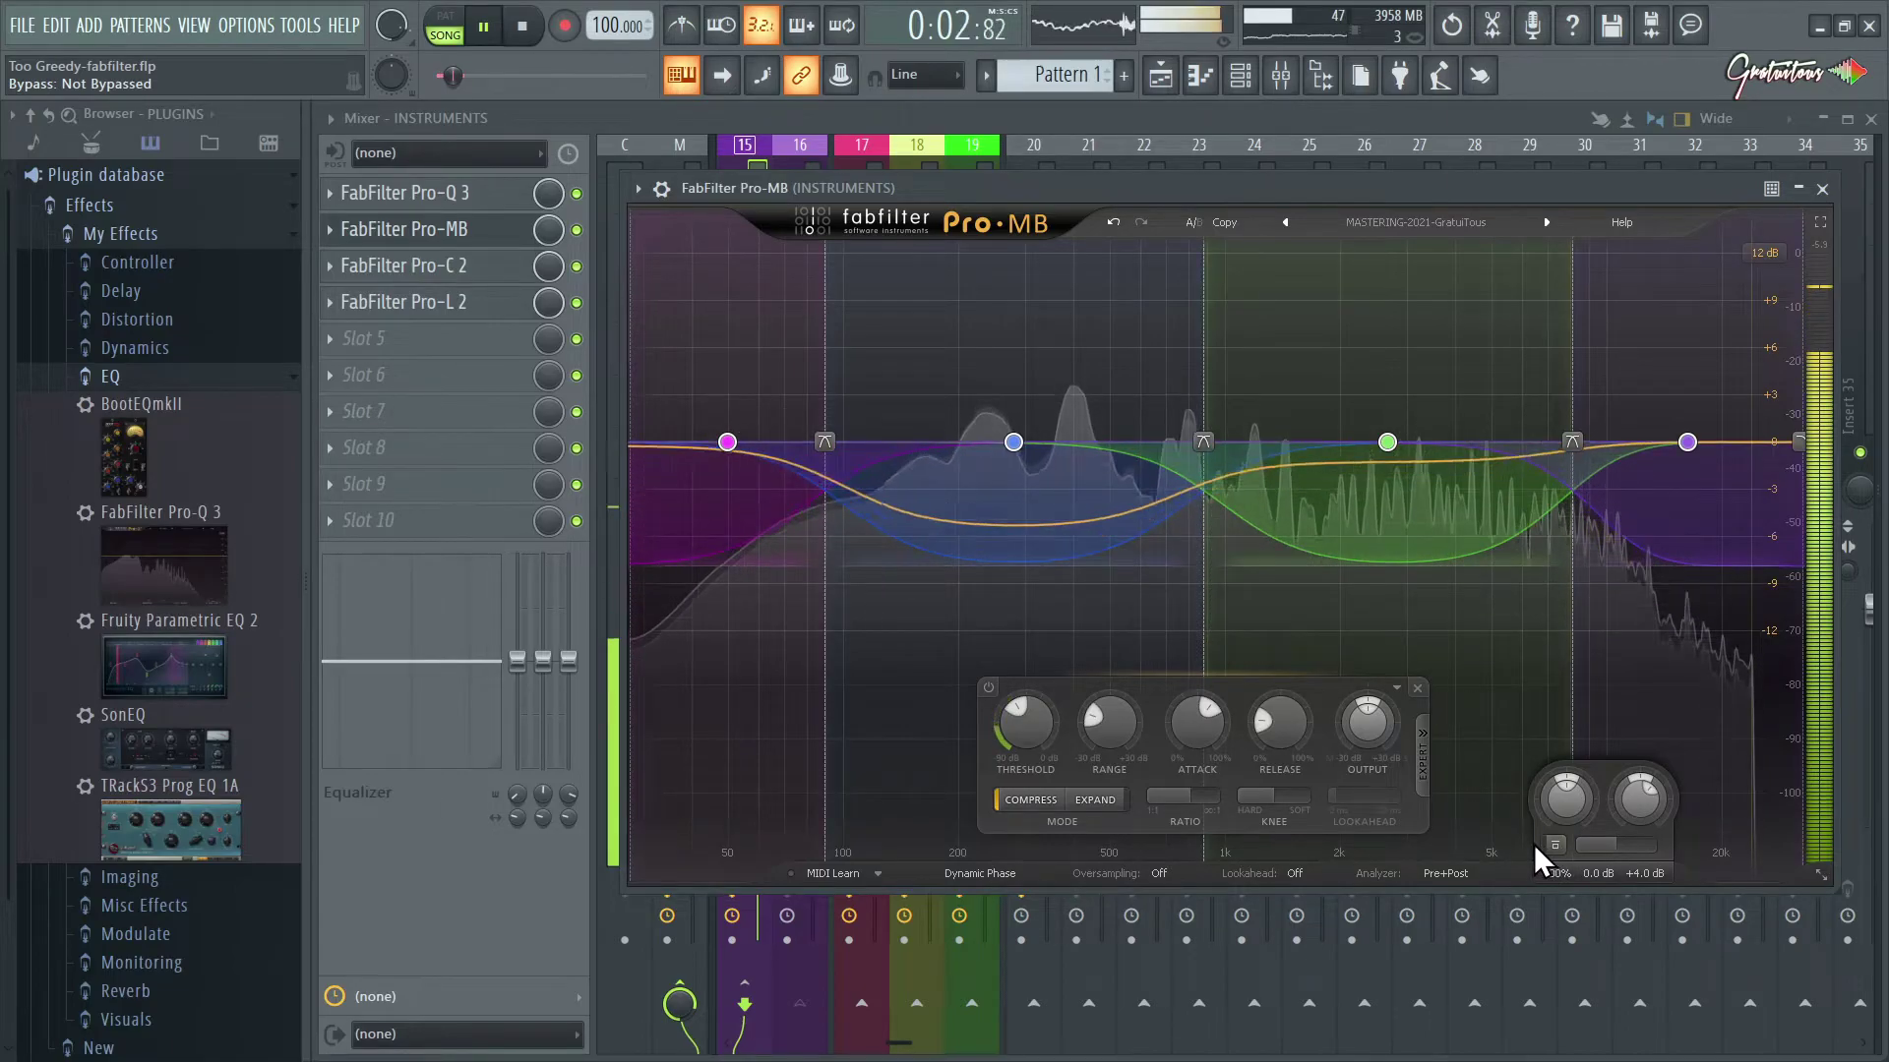
{"action": "key", "text": "space"}
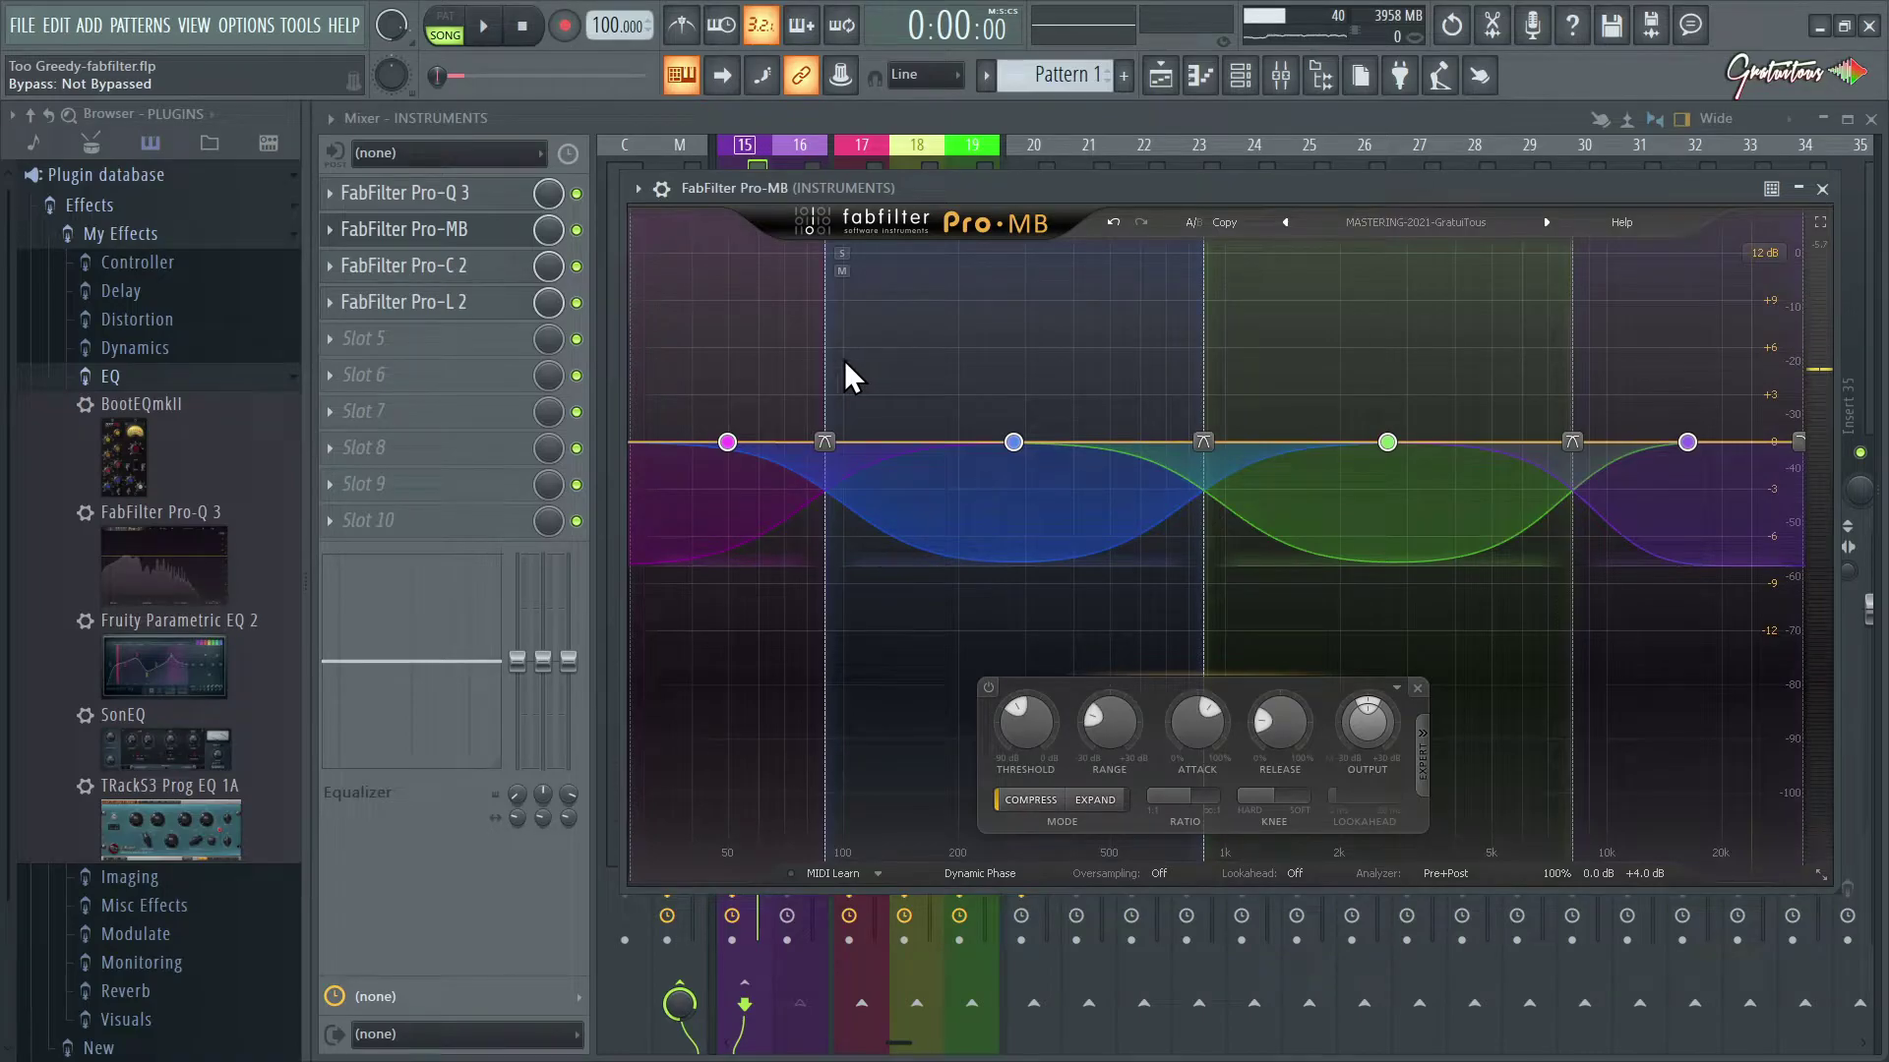
Step: Drag the Band 1/2 crossover to 147.52 Hz and show Band 1's EXPERT side-chain options
{"action": "left_click_drag", "start_coordinate": [672, 313], "coordinate": [1796, 640]}
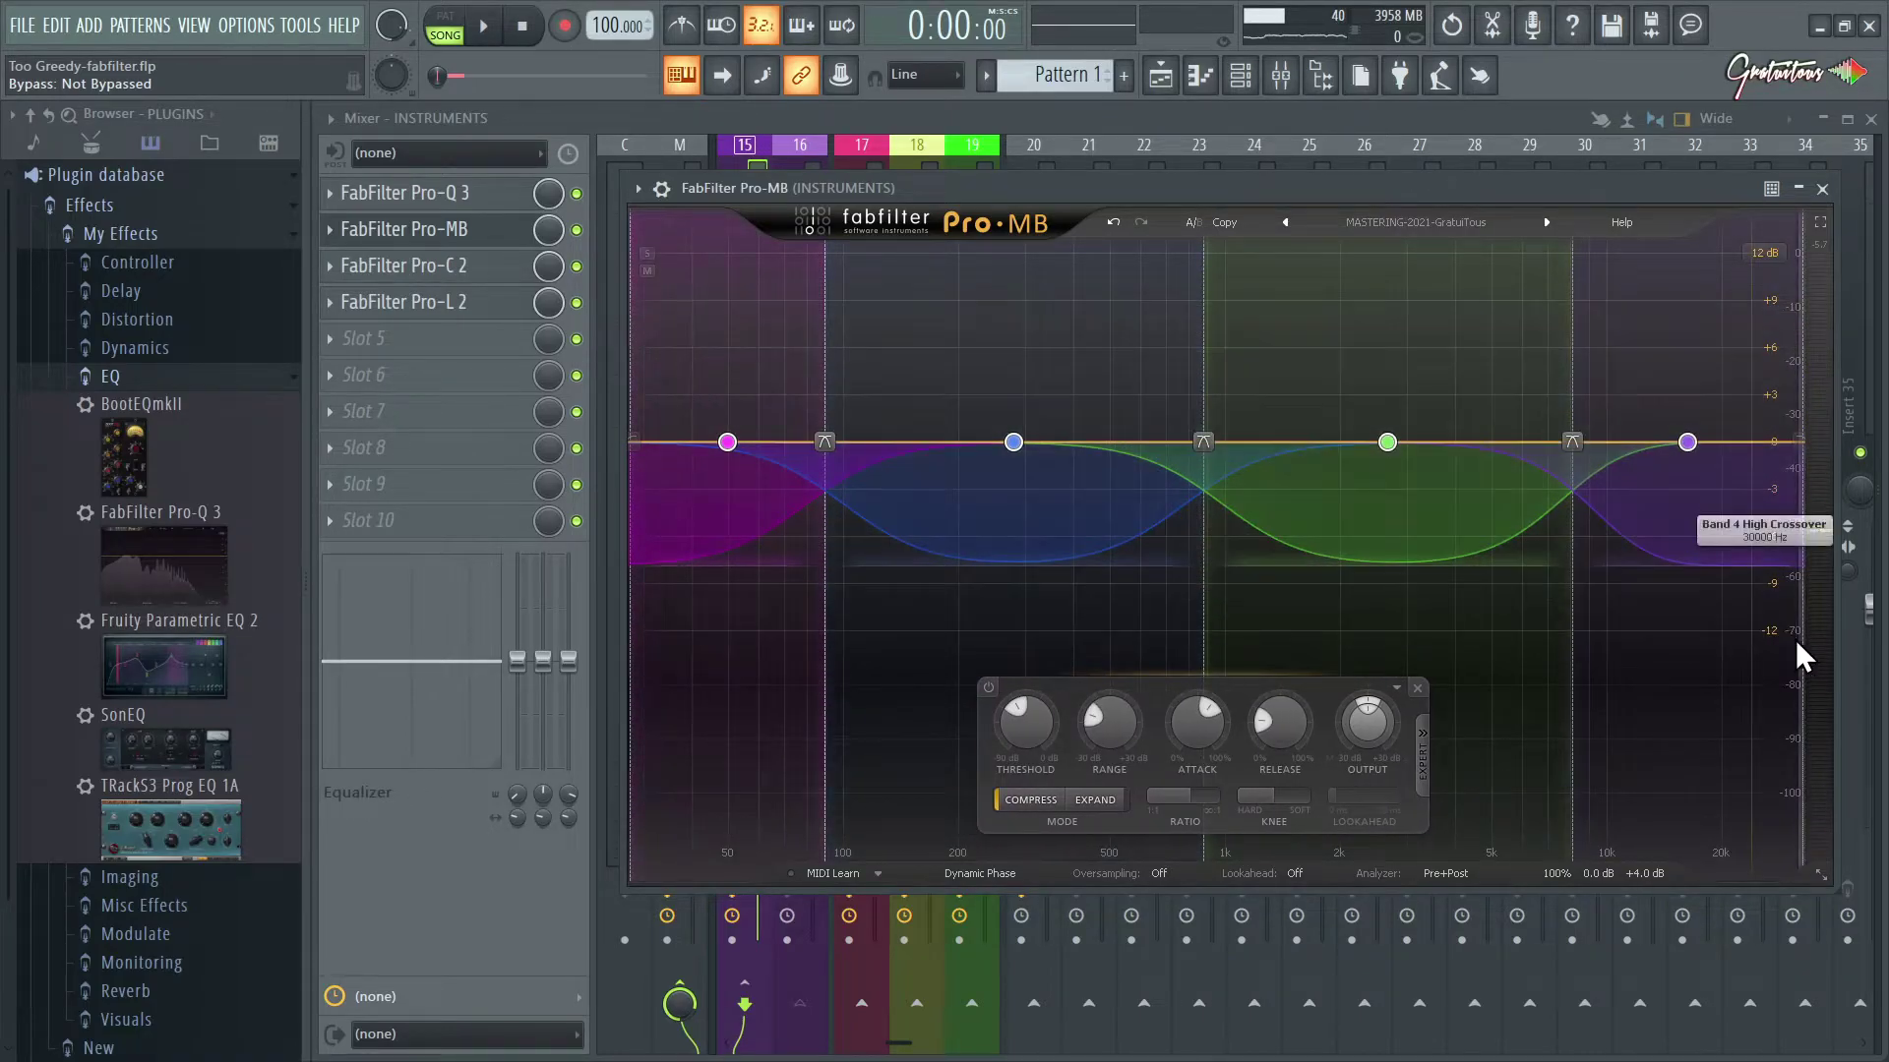
{"action": "left_click", "coordinate": [727, 442]}
{"action": "left_click_drag", "start_coordinate": [831, 380], "coordinate": [908, 382]}
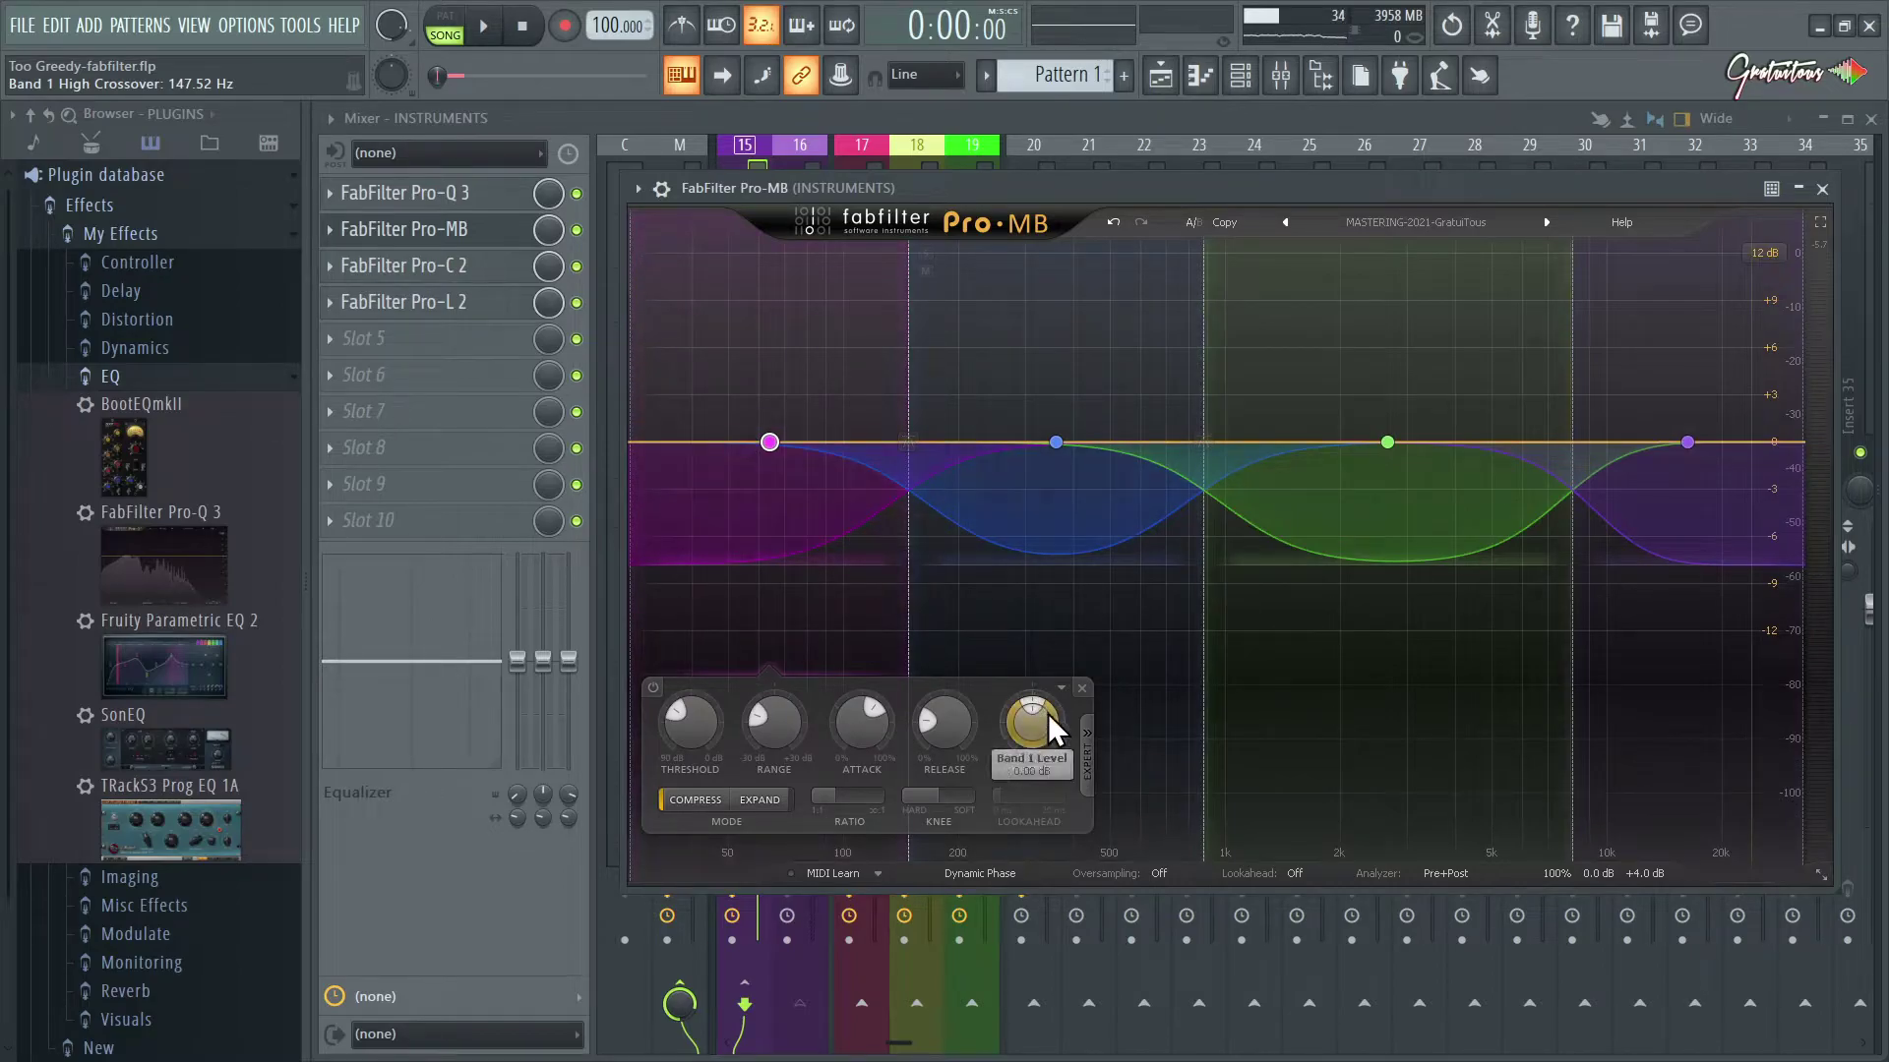
{"action": "left_click", "coordinate": [1085, 749]}
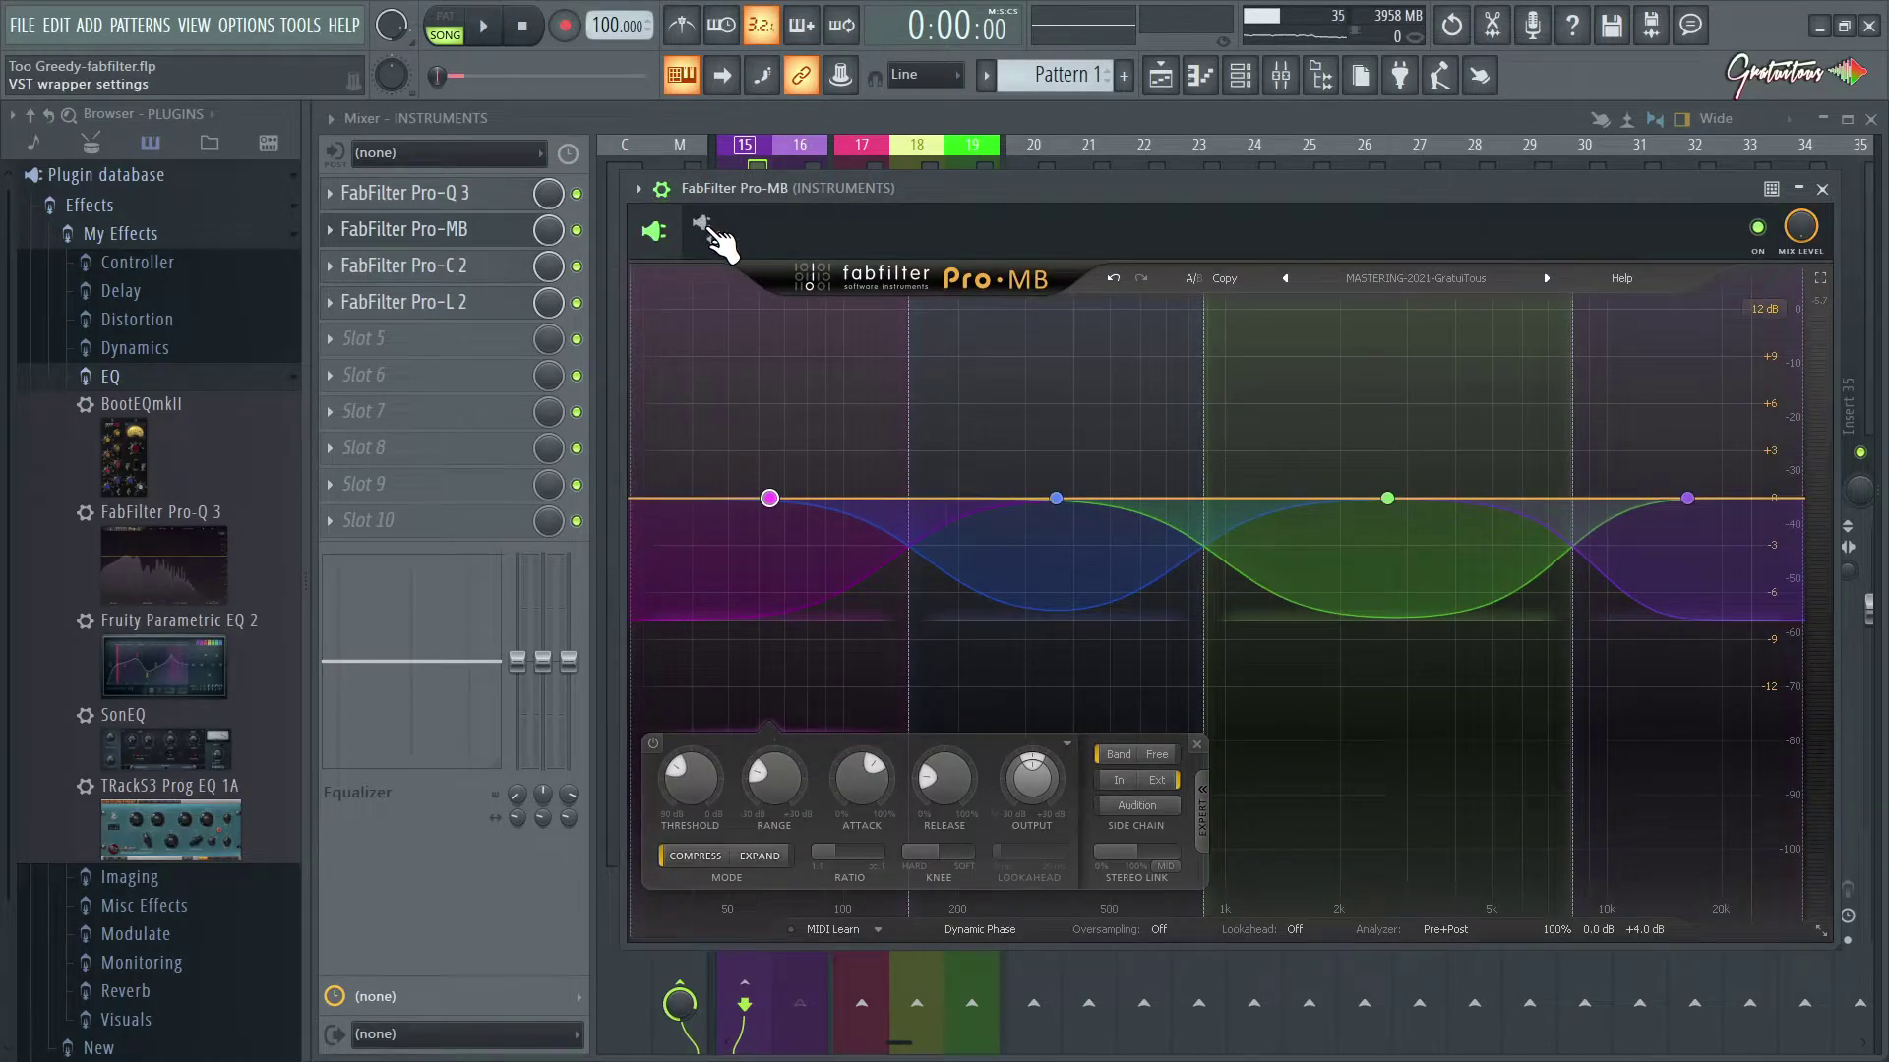
Step: Set the wrapper's Stereo Side Chain input to BIG DRUM, then return to the Pro-MB interface
{"action": "left_click", "coordinate": [665, 190]}
{"action": "left_click", "coordinate": [738, 285]}
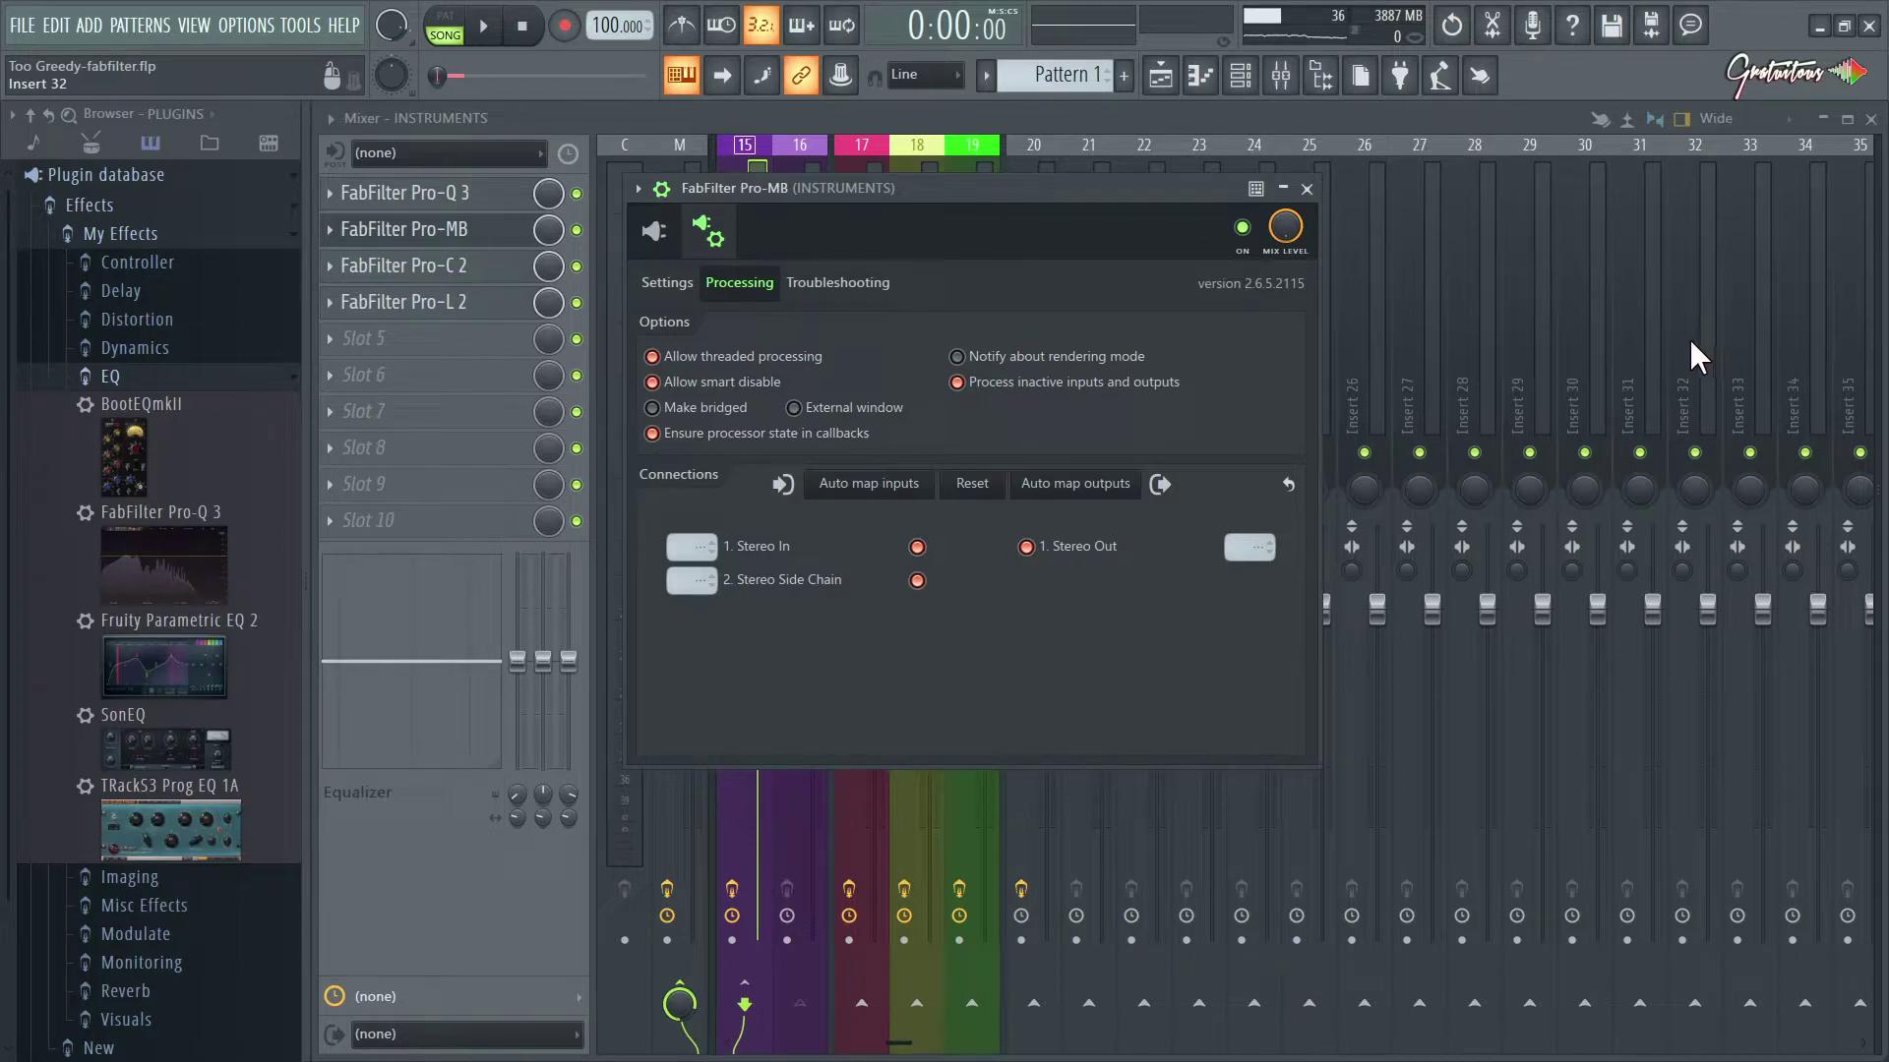
{"action": "left_click", "coordinate": [742, 582]}
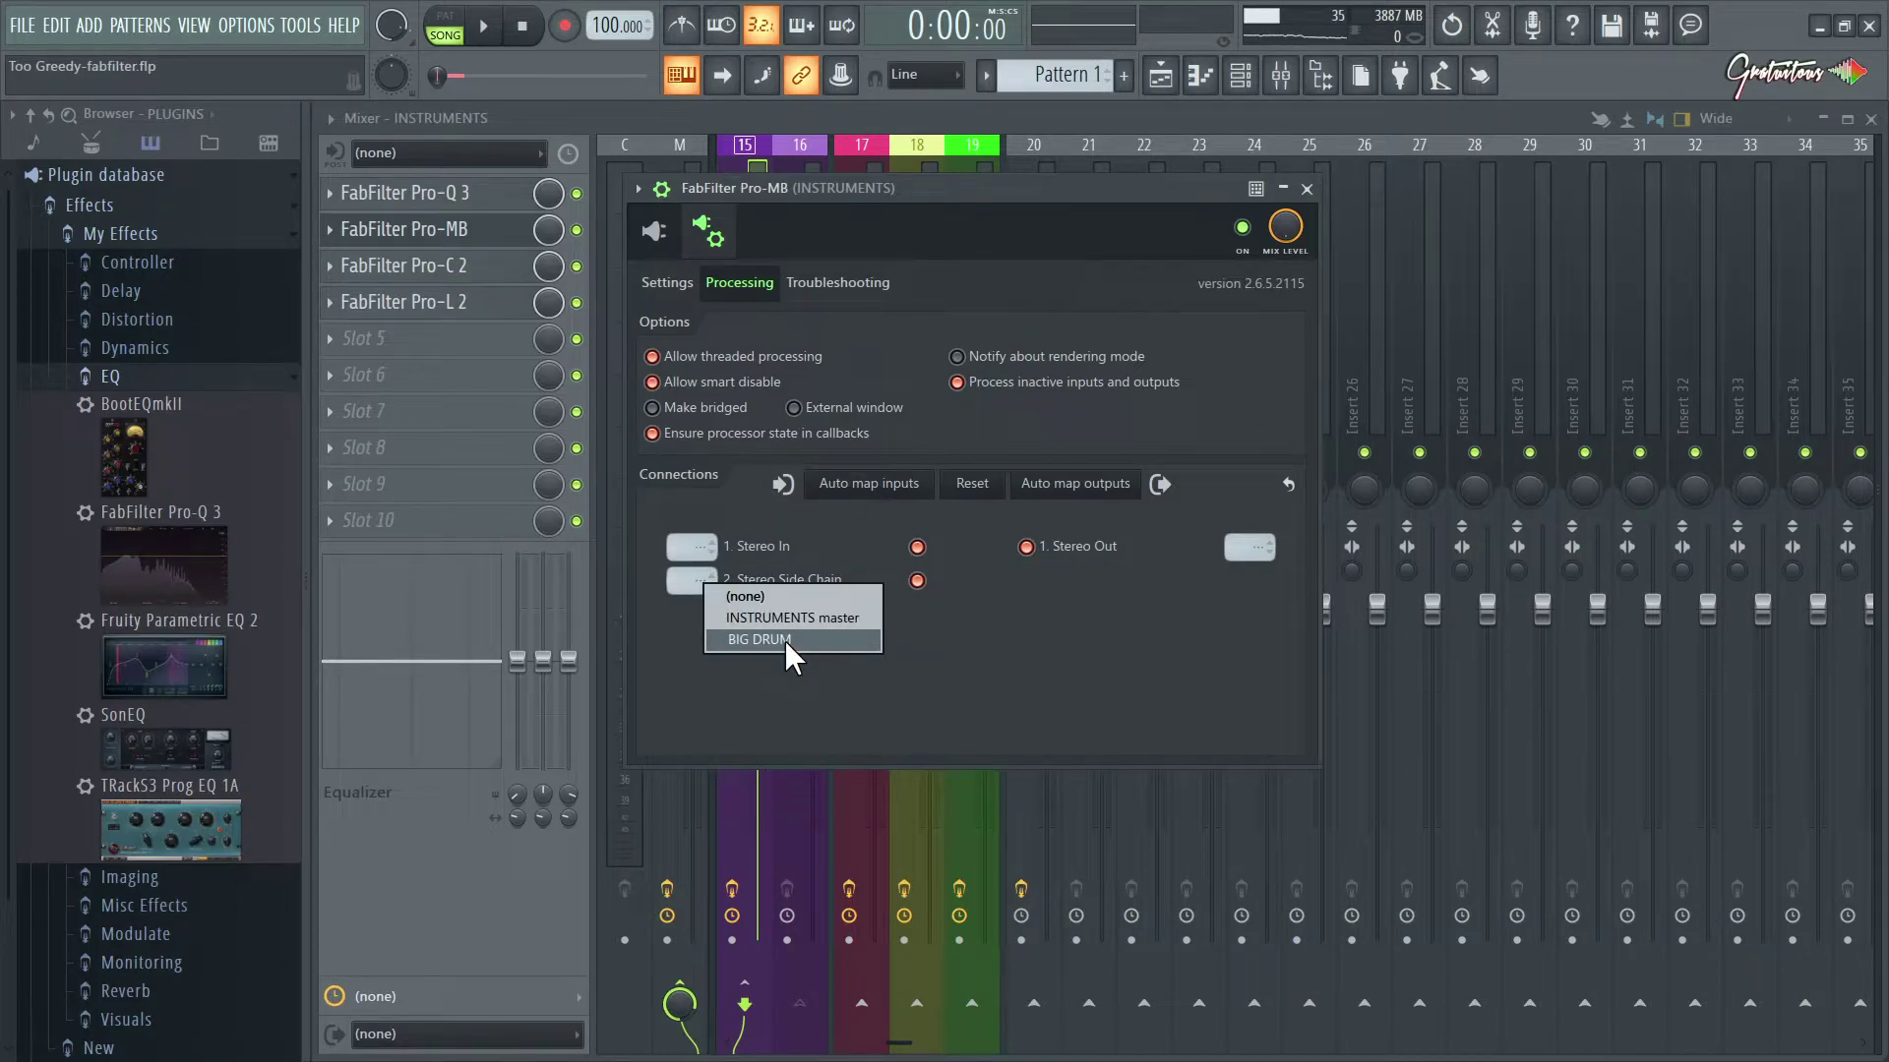
{"action": "left_click", "coordinate": [826, 639]}
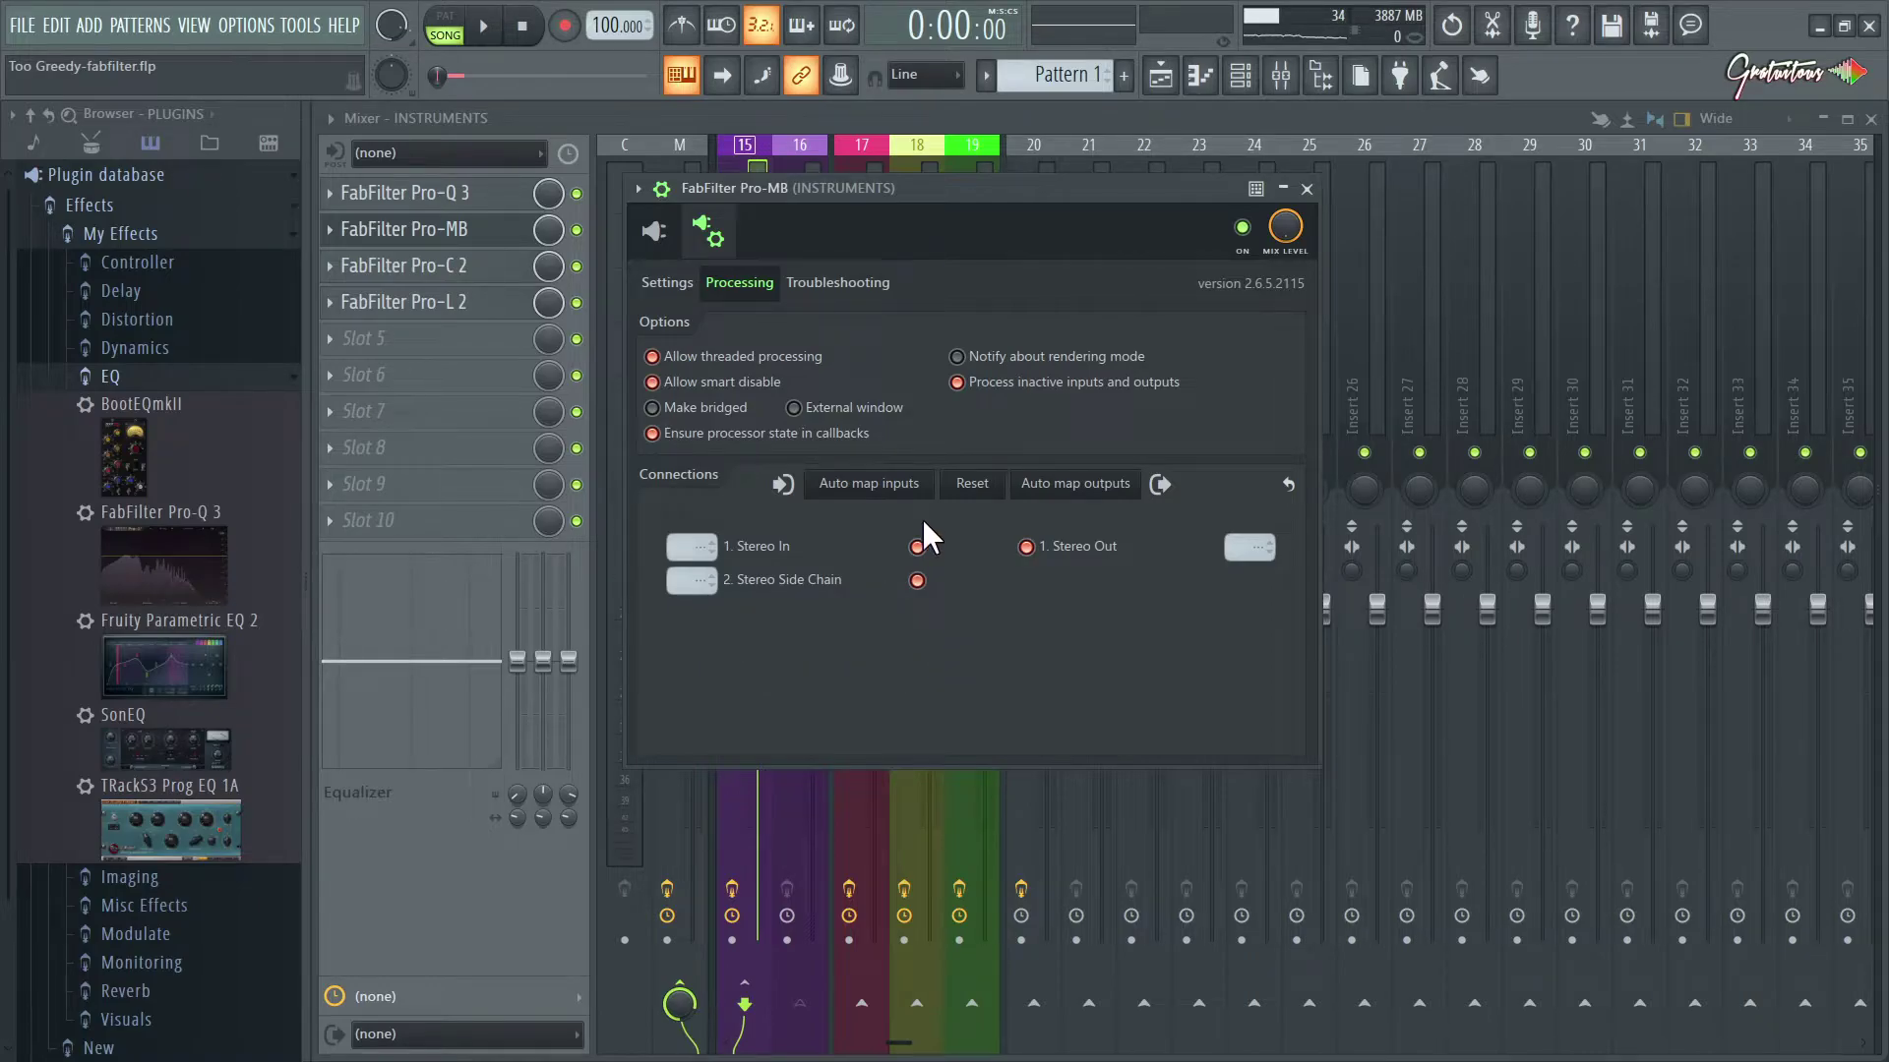
{"action": "left_click", "coordinate": [662, 189]}
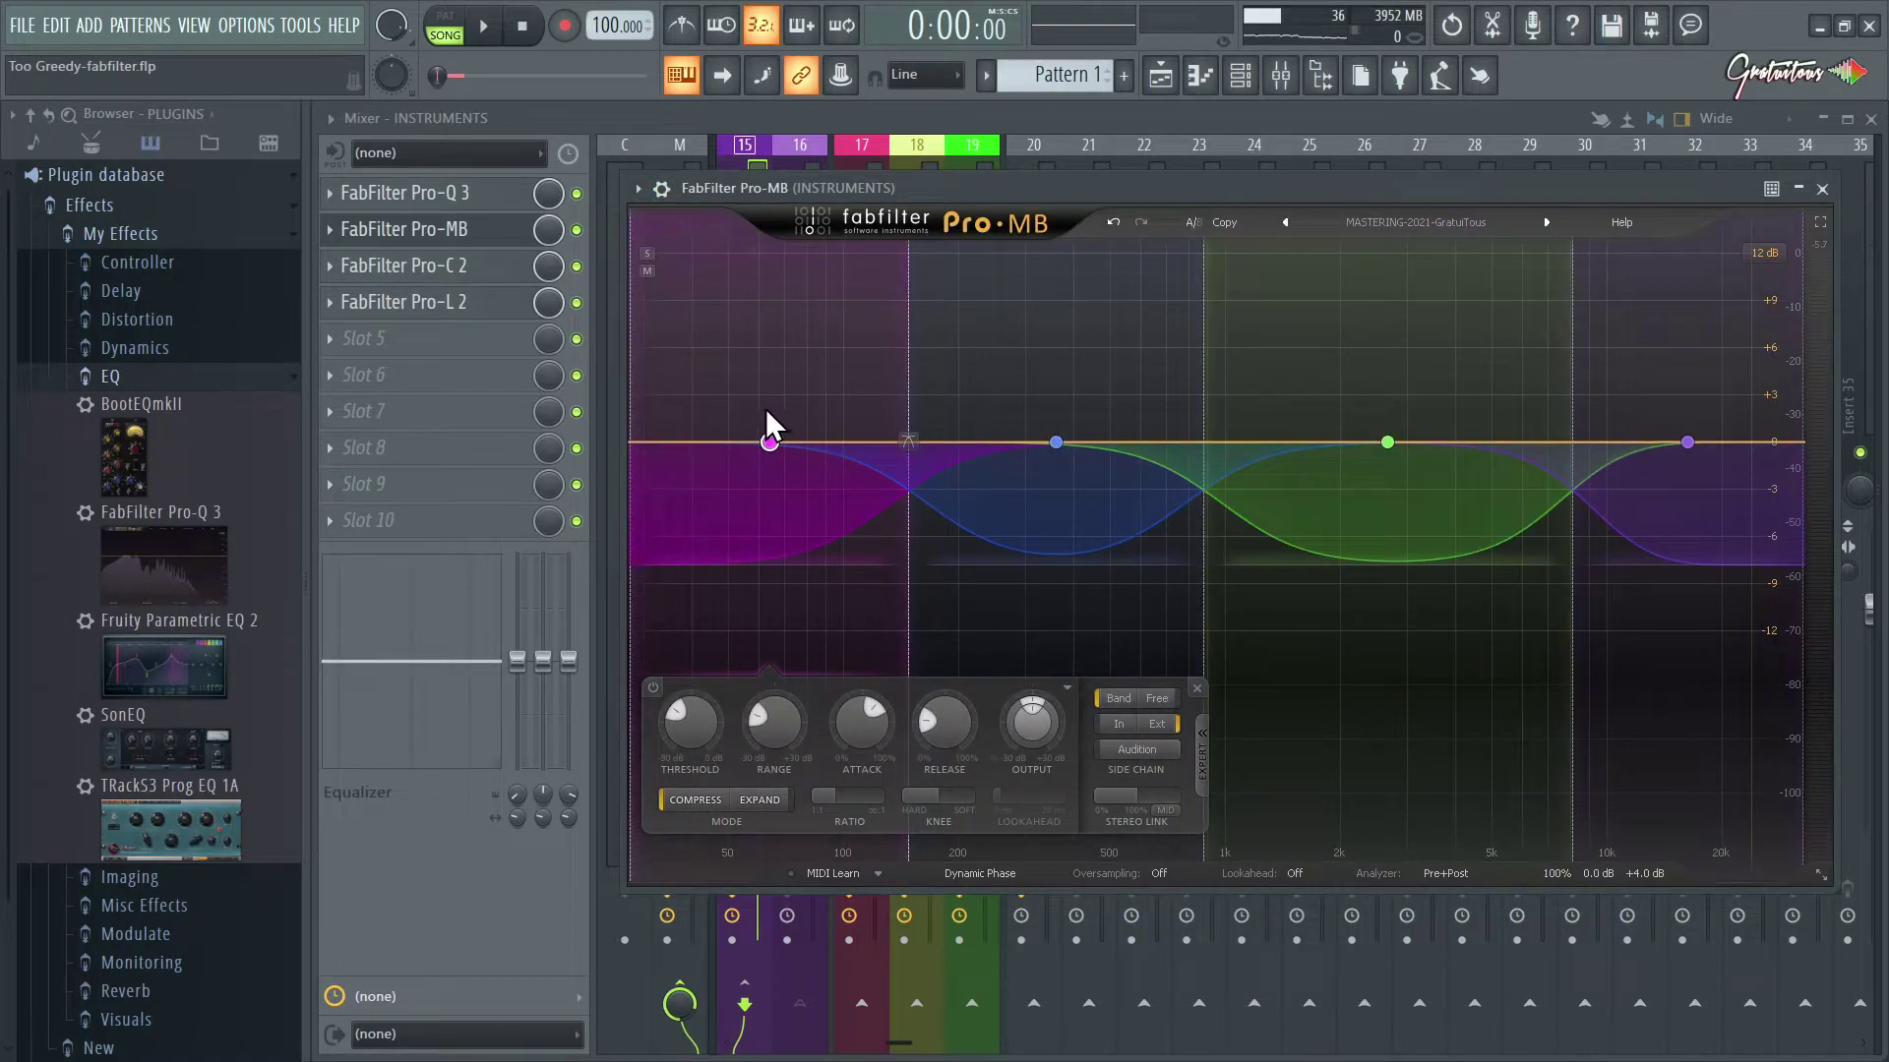